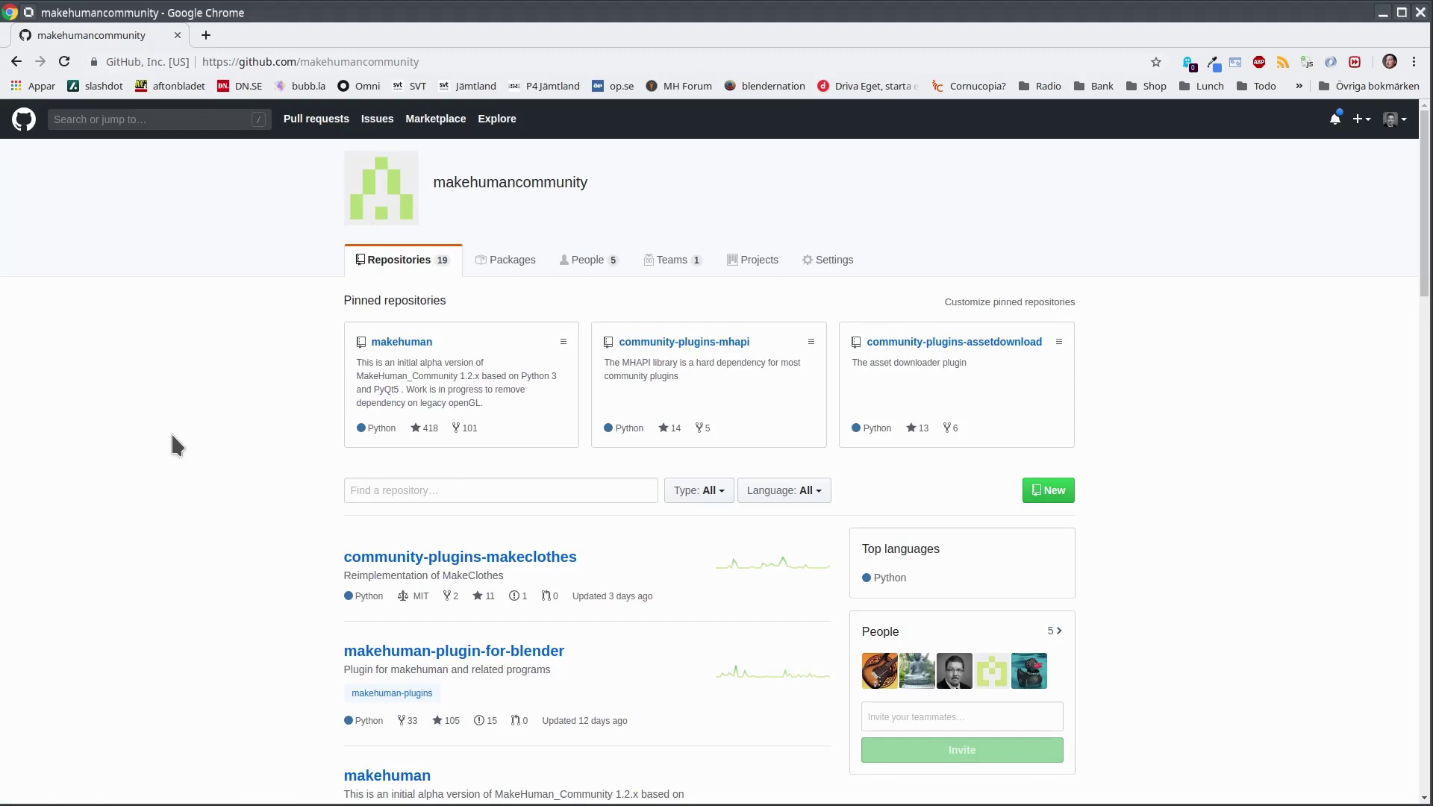
# Scroll the GitHub repository list and open community-plugins-makeskin
pyautogui.scroll(-5, 172, 435)
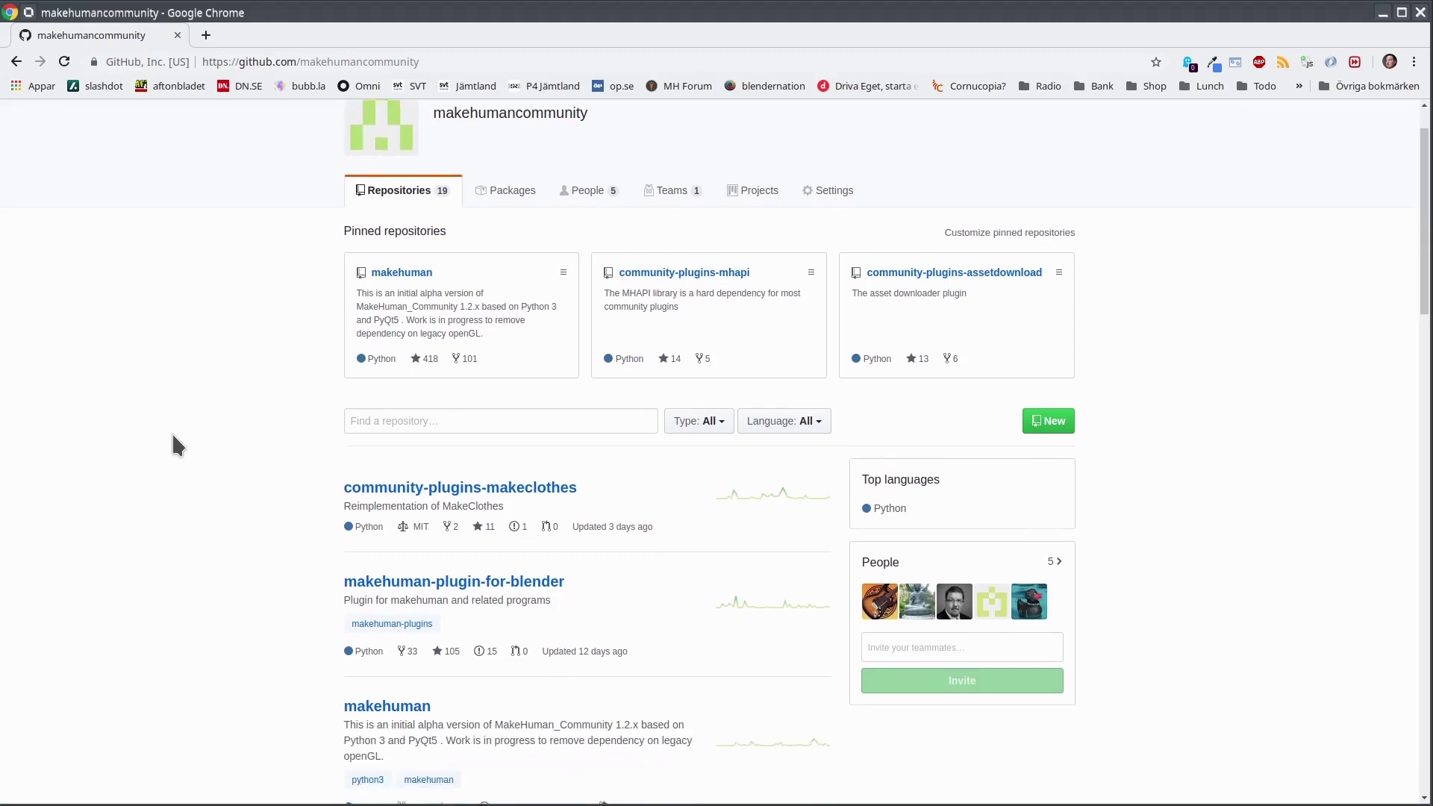
pyautogui.scroll(-4, 172, 436)
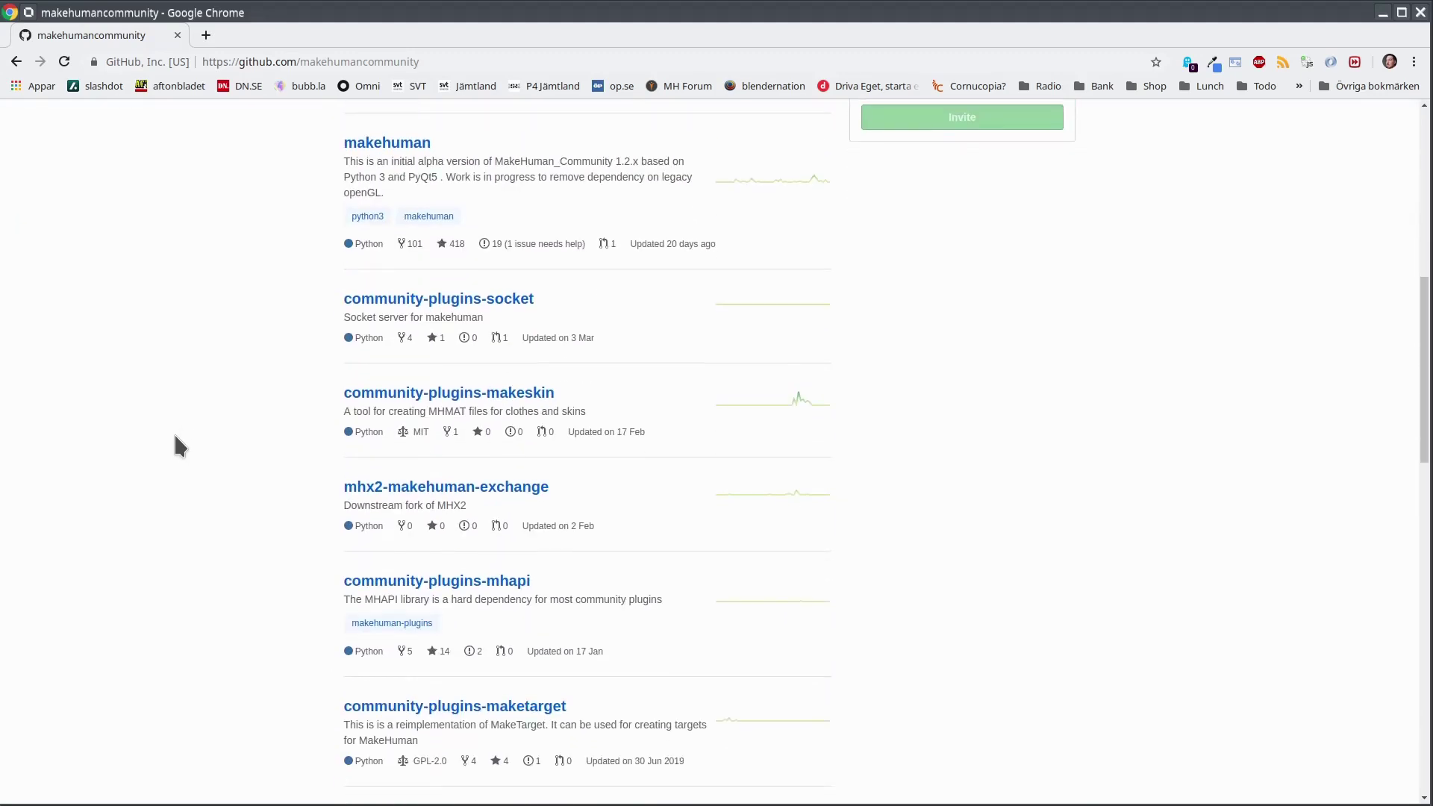
pyautogui.click(432, 406)
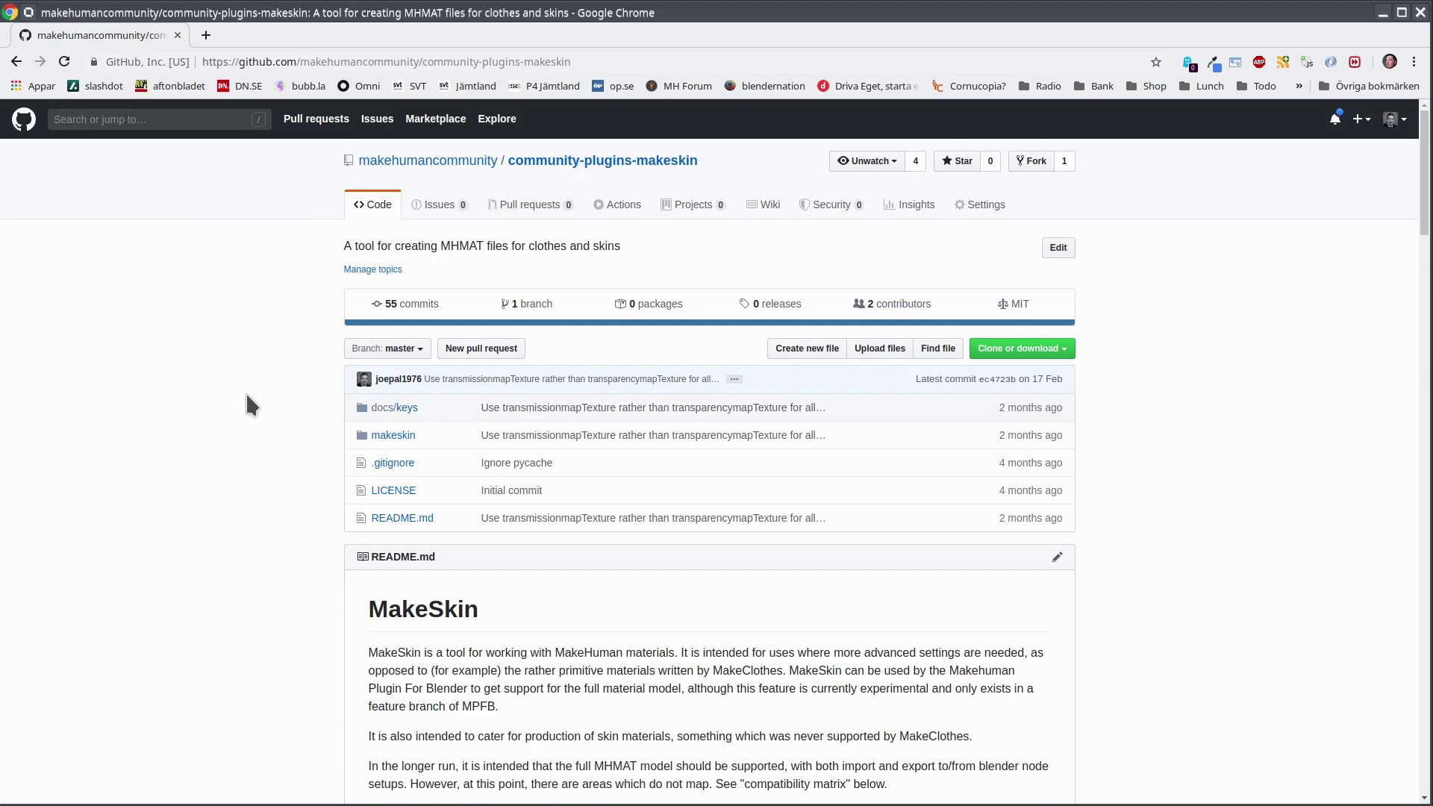
# Find diffuseColor in the README compatibility matrix and read its documentation page
pyautogui.scroll(-6, 246, 396)
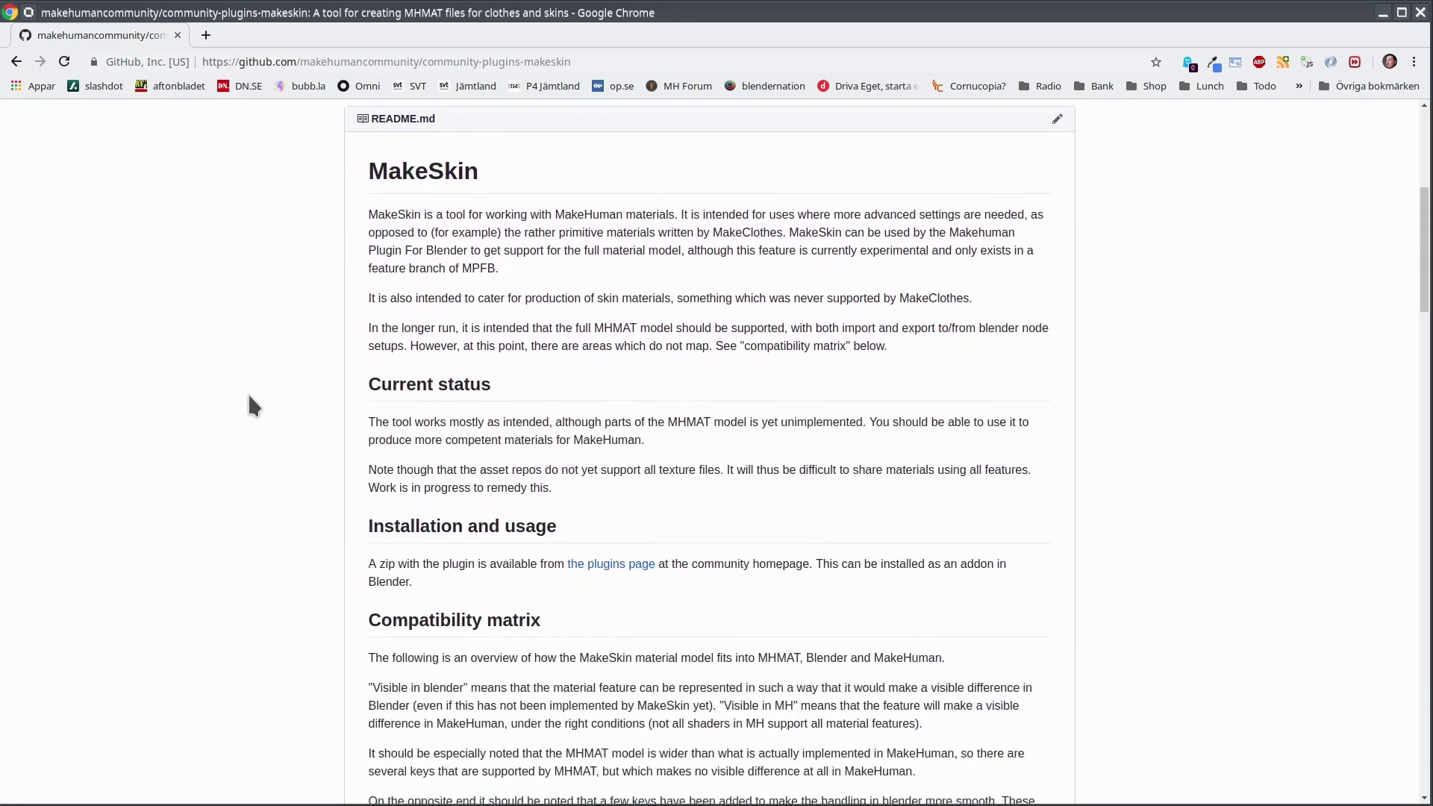
pyautogui.scroll(-6, 247, 392)
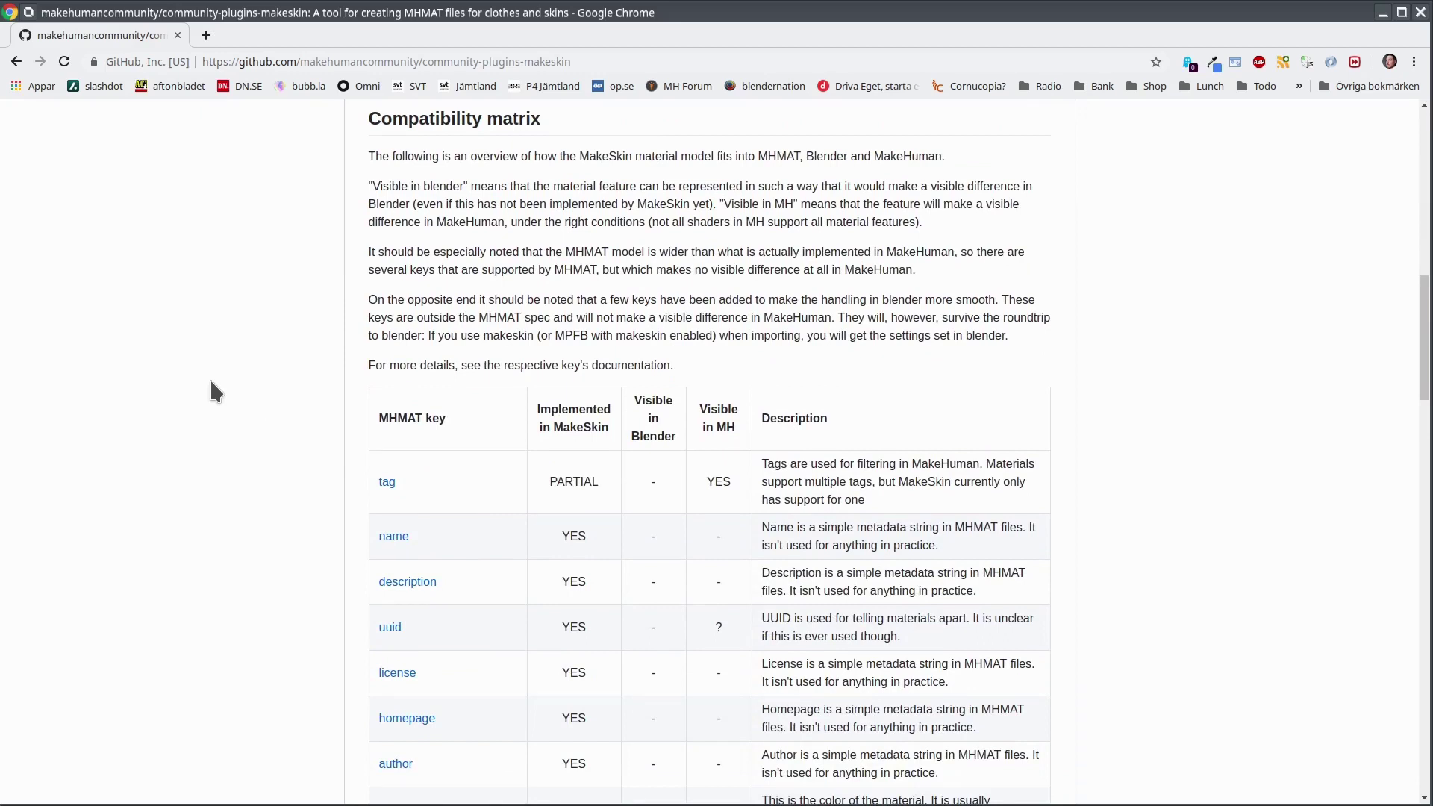
pyautogui.scroll(-3, 211, 383)
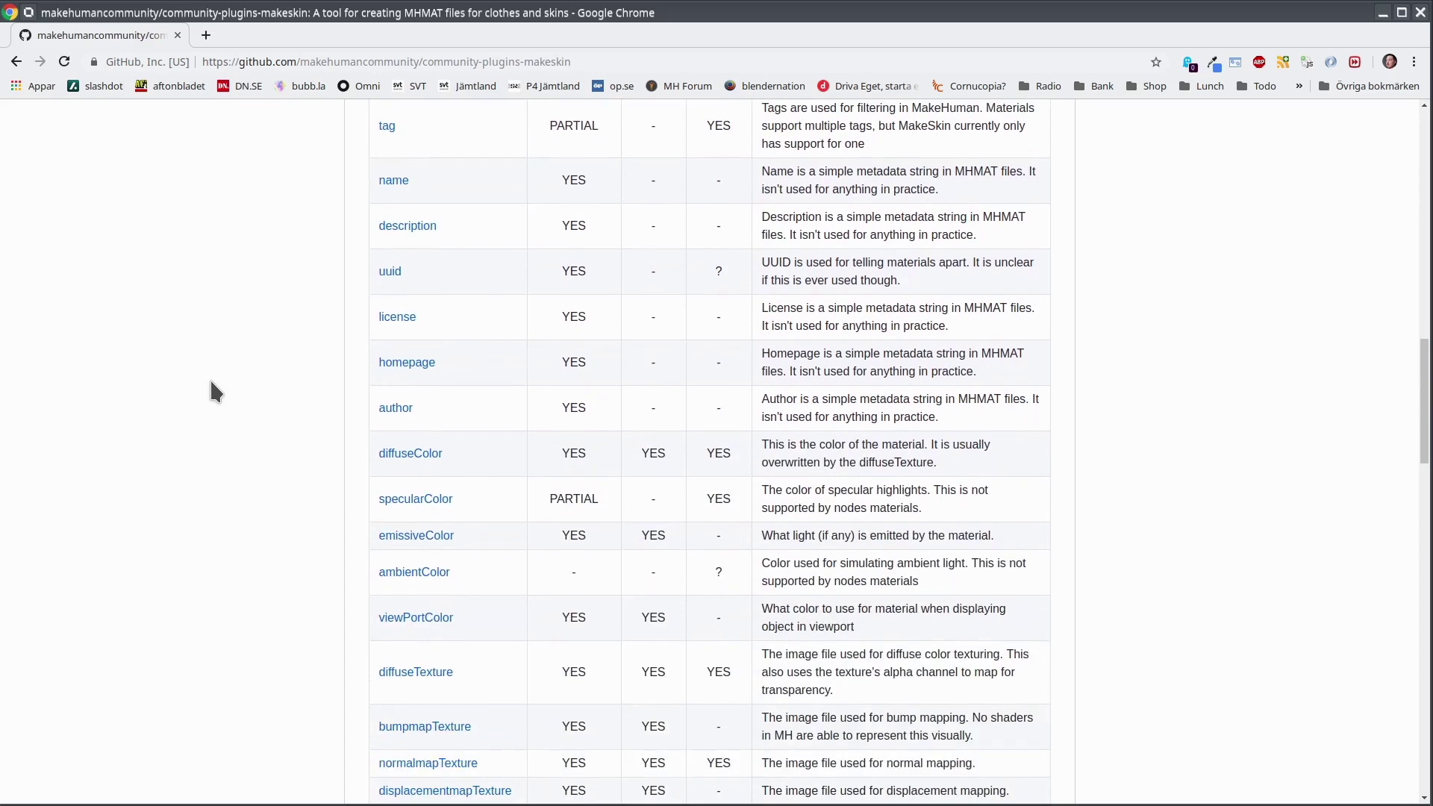
pyautogui.click(408, 455)
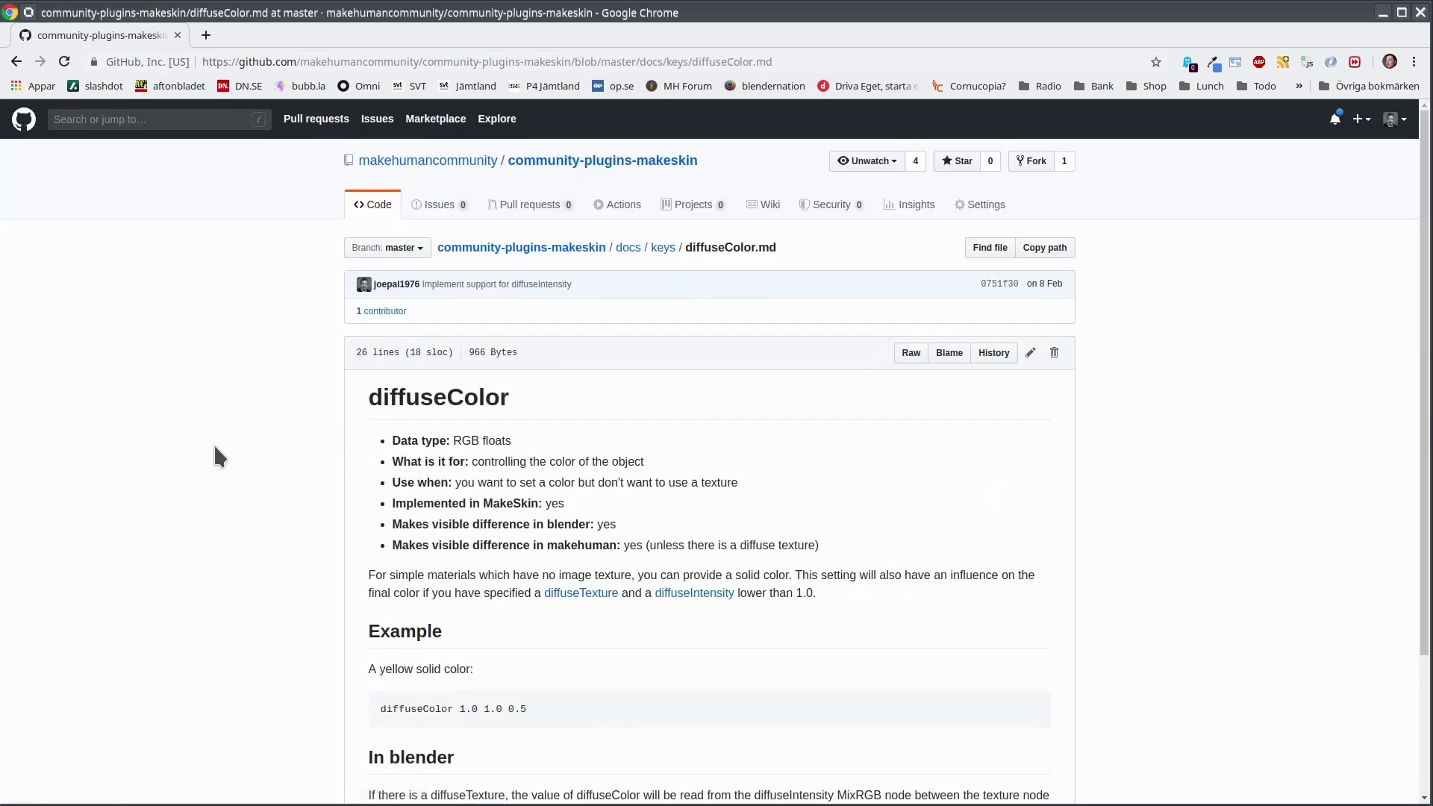
pyautogui.scroll(-5, 213, 443)
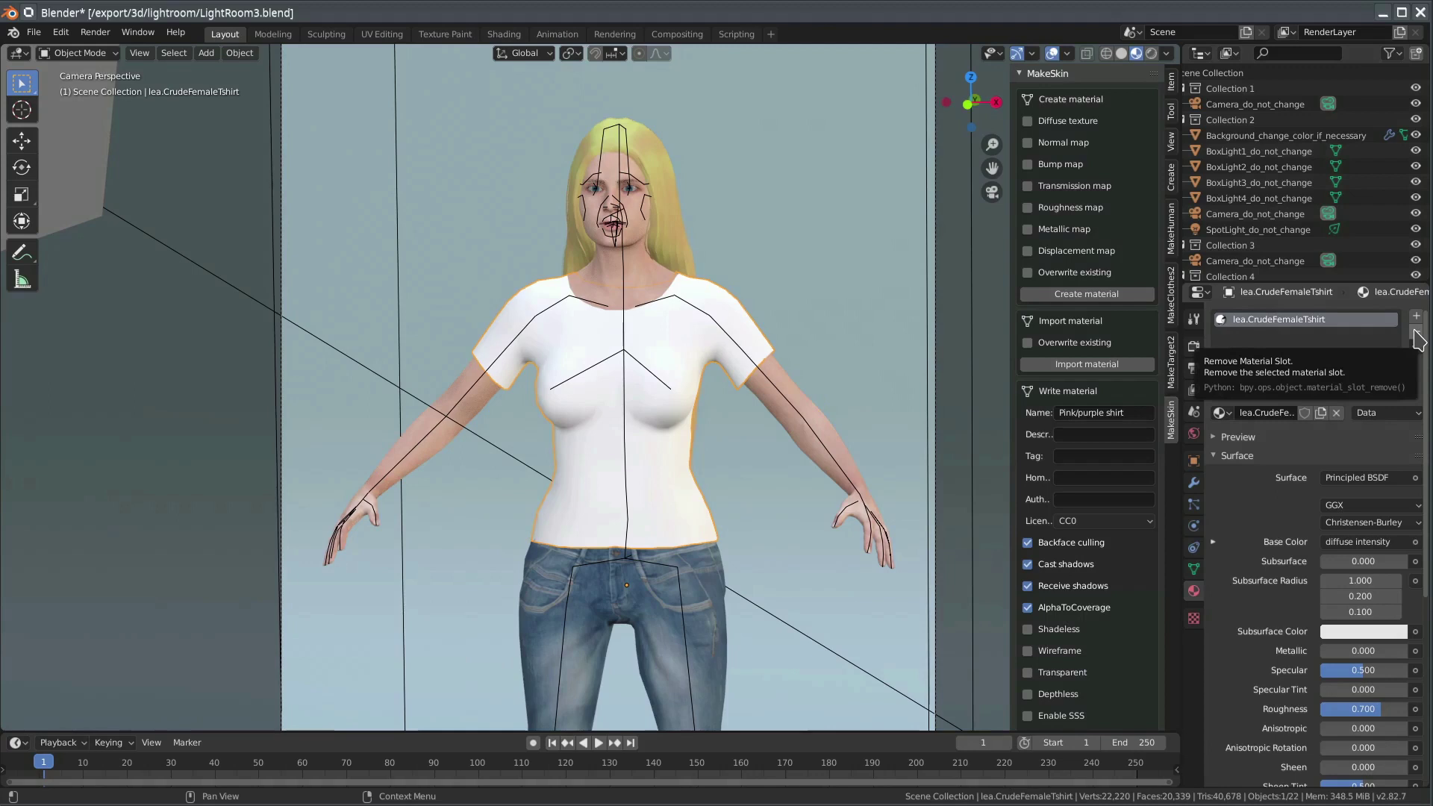
# Replace the T-shirt's material slot with a new MakeSkin template material and view its Shading nodes
pyautogui.click(1416, 333)
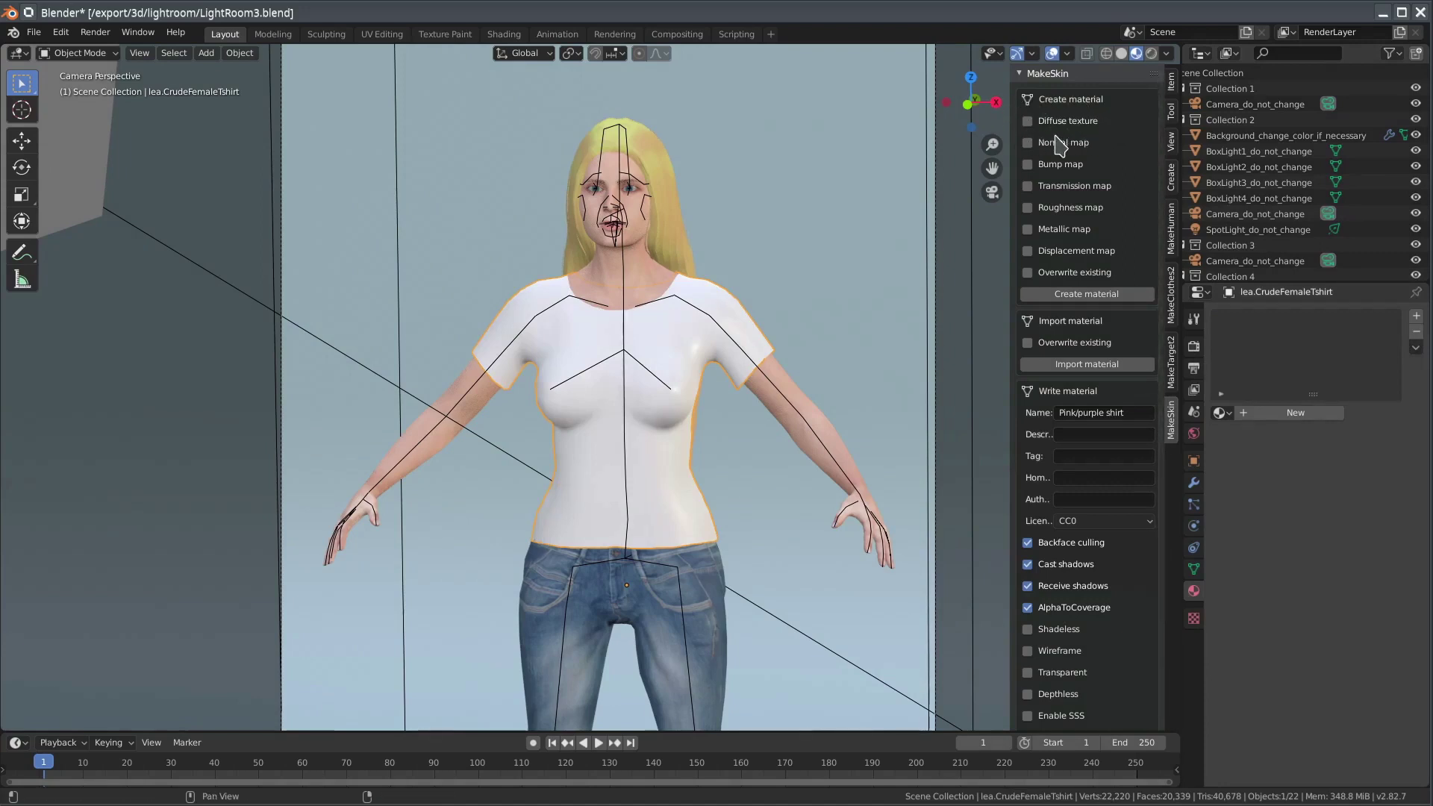
pyautogui.click(1086, 294)
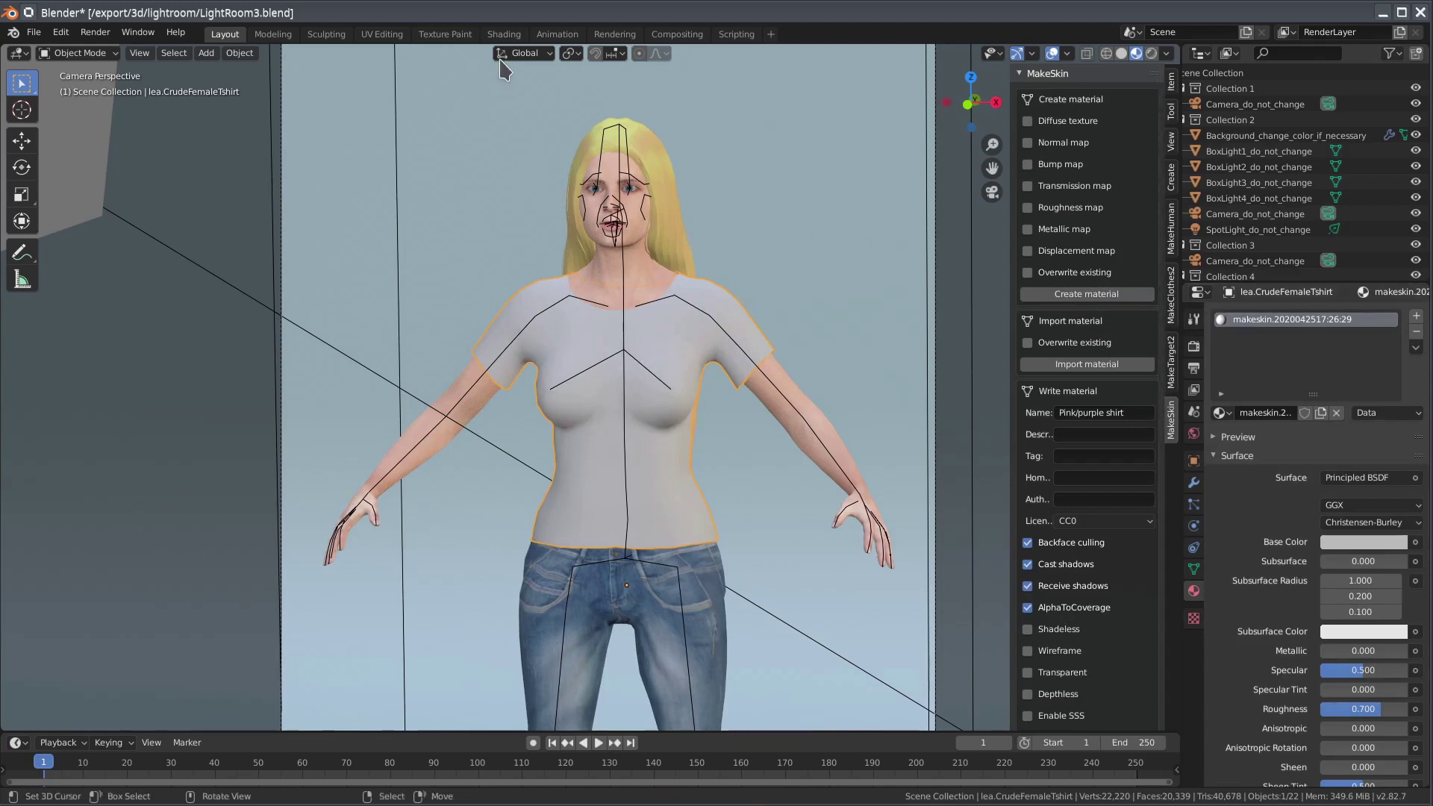
pyautogui.click(503, 34)
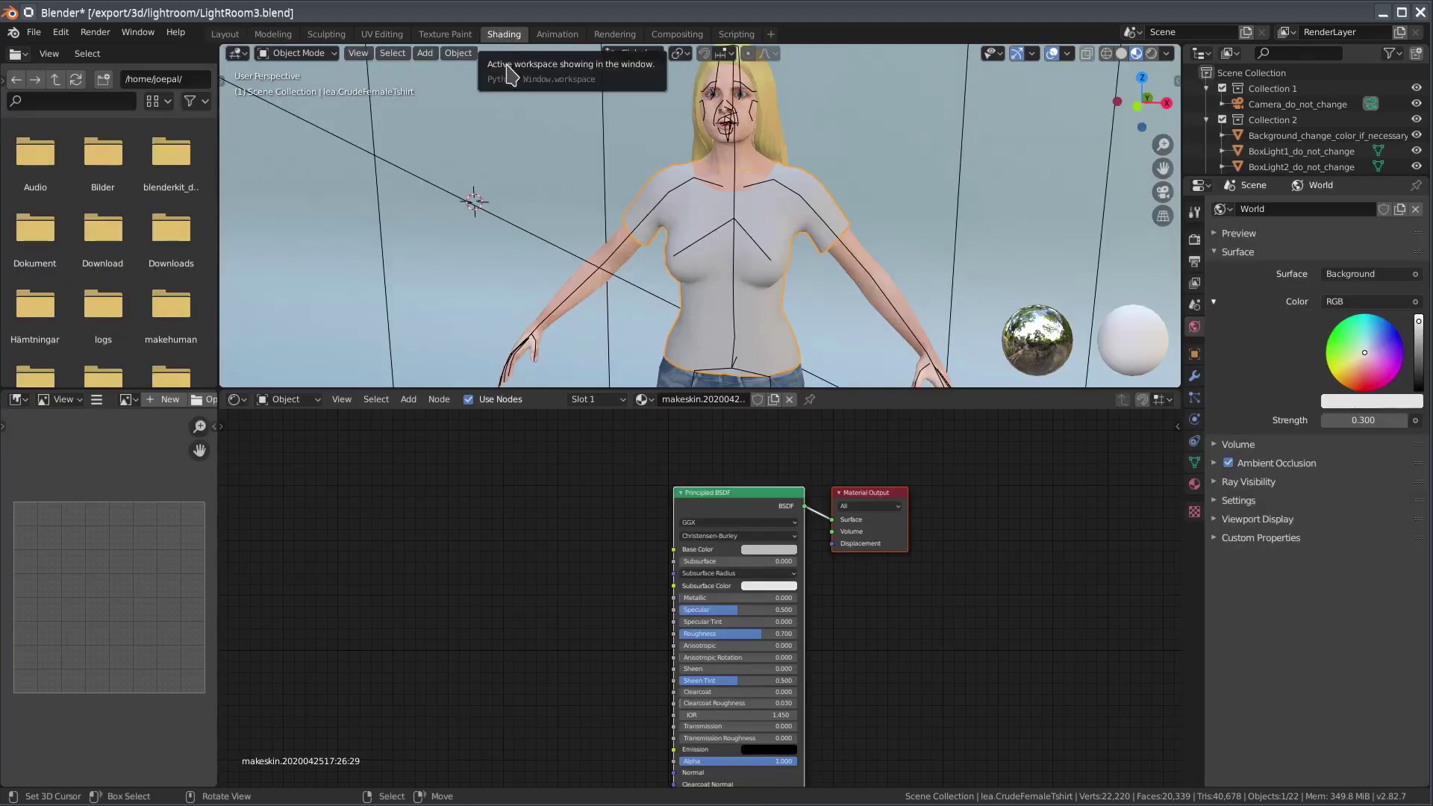
# Shift the Principled BSDF base colour to pinkish purple and raise roughness to about 0.906
pyautogui.click(771, 550)
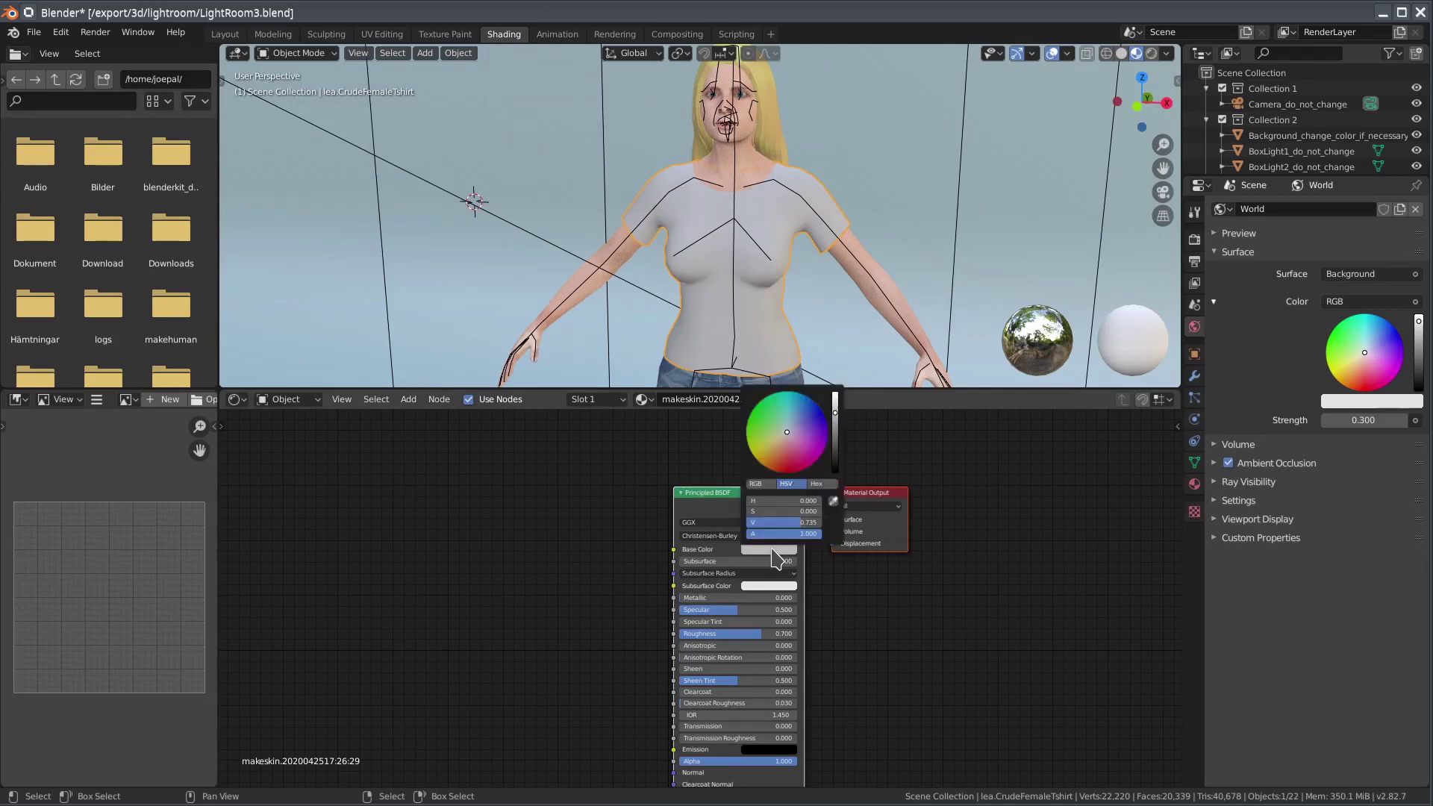
pyautogui.click(785, 430)
pyautogui.moveTo(786, 429); pyautogui.dragTo(796, 437)
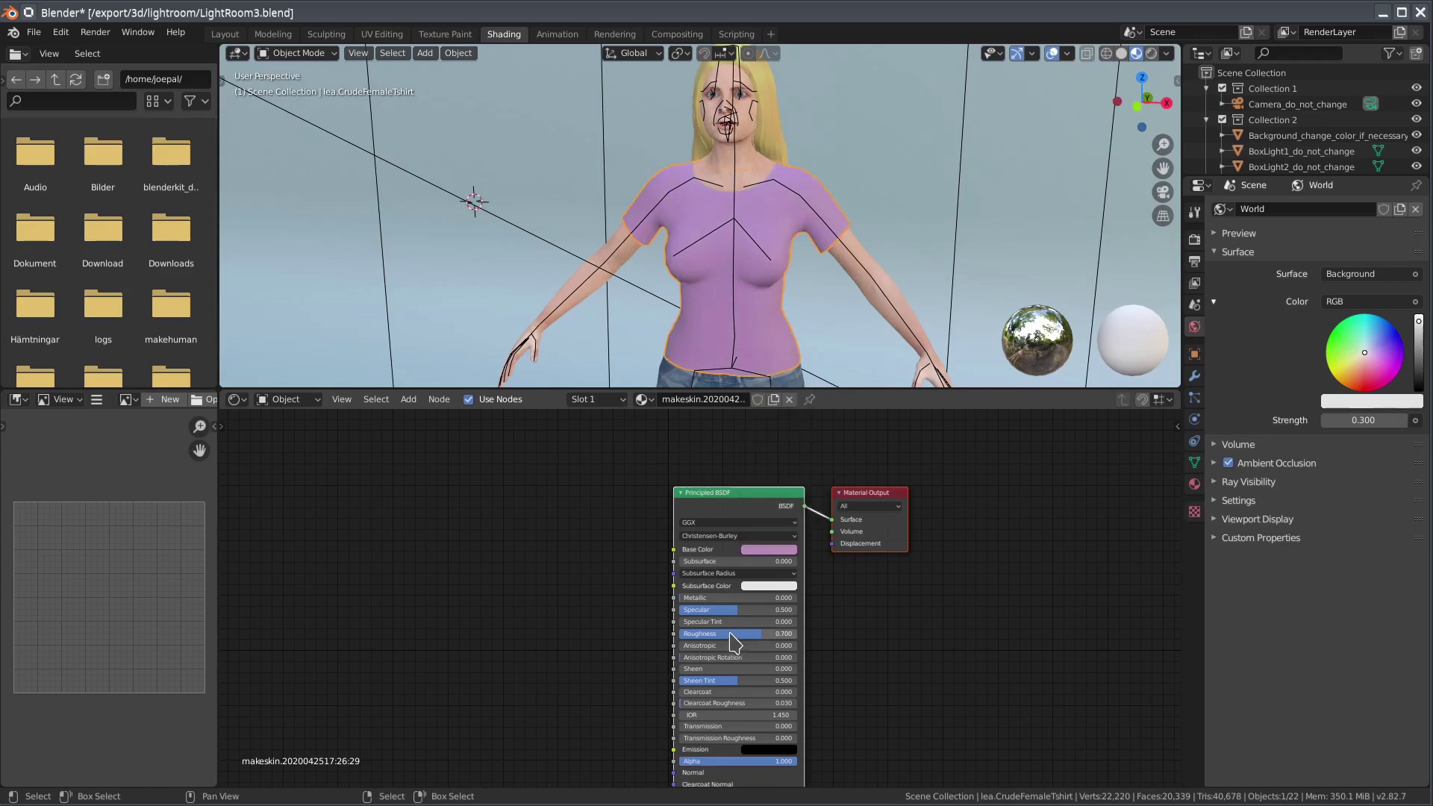
pyautogui.moveTo(735, 634); pyautogui.dragTo(765, 634)
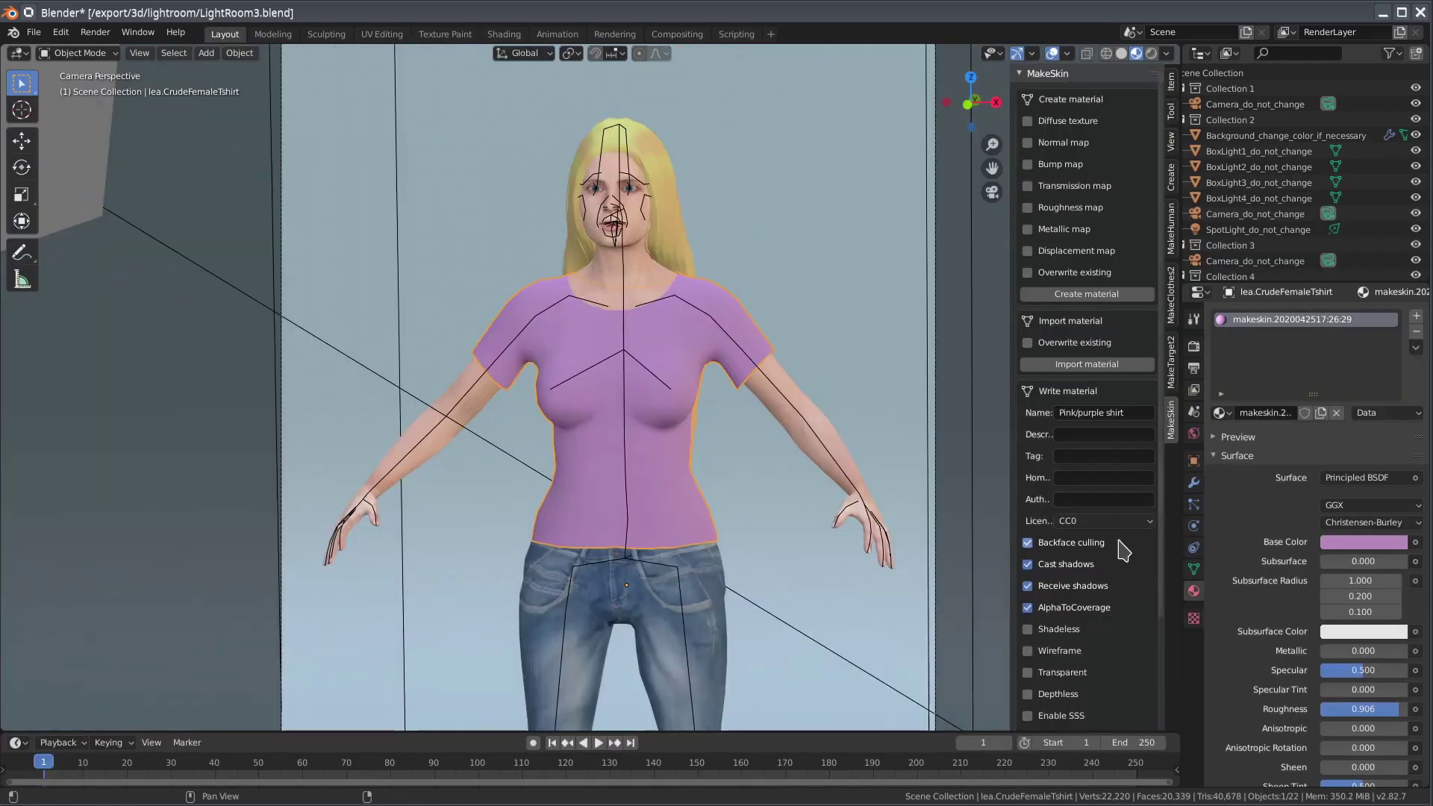
pyautogui.scroll(-5, 1125, 552)
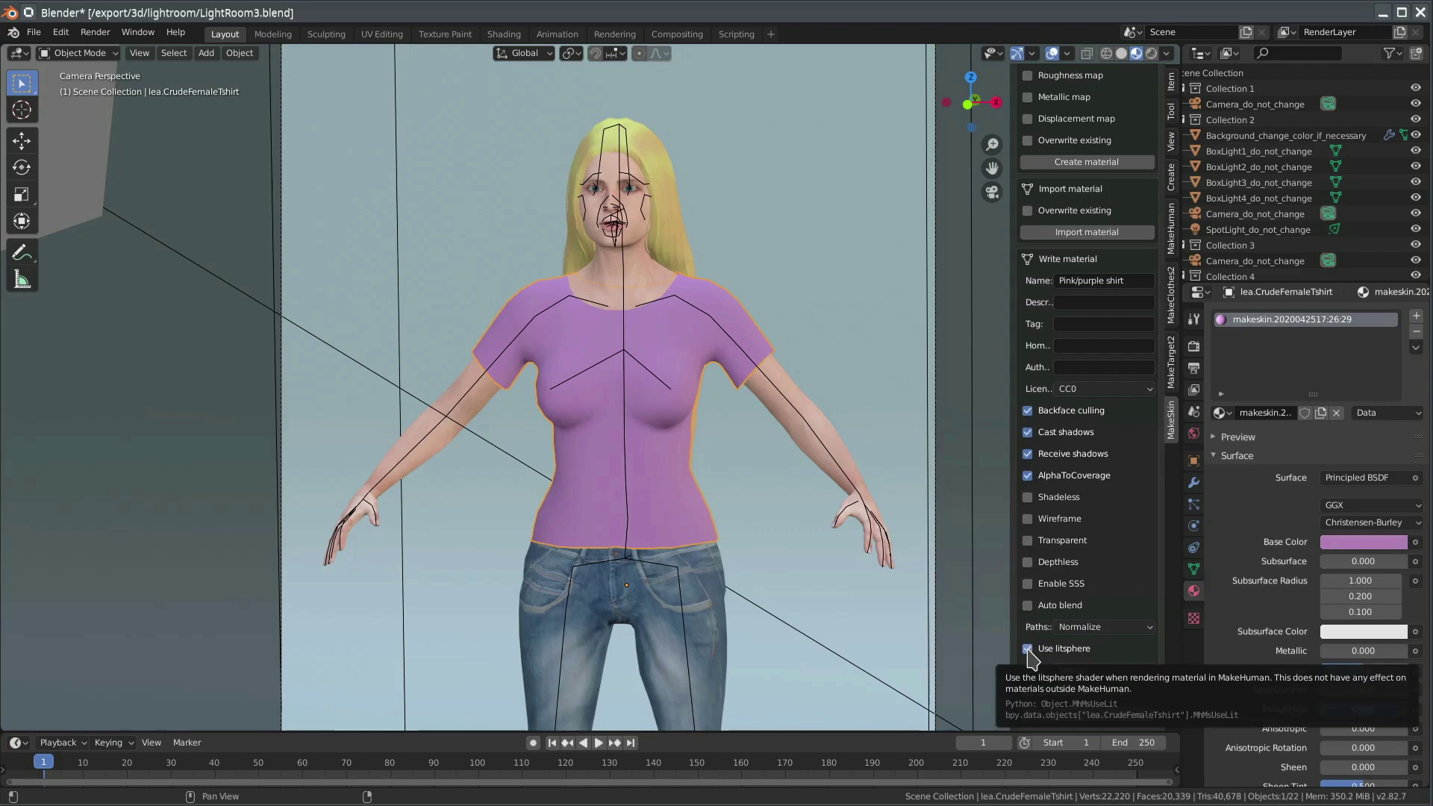
# Disable Use litsphere and save the Pink/purple shirt material as an MHMAT file
pyautogui.click(1028, 650)
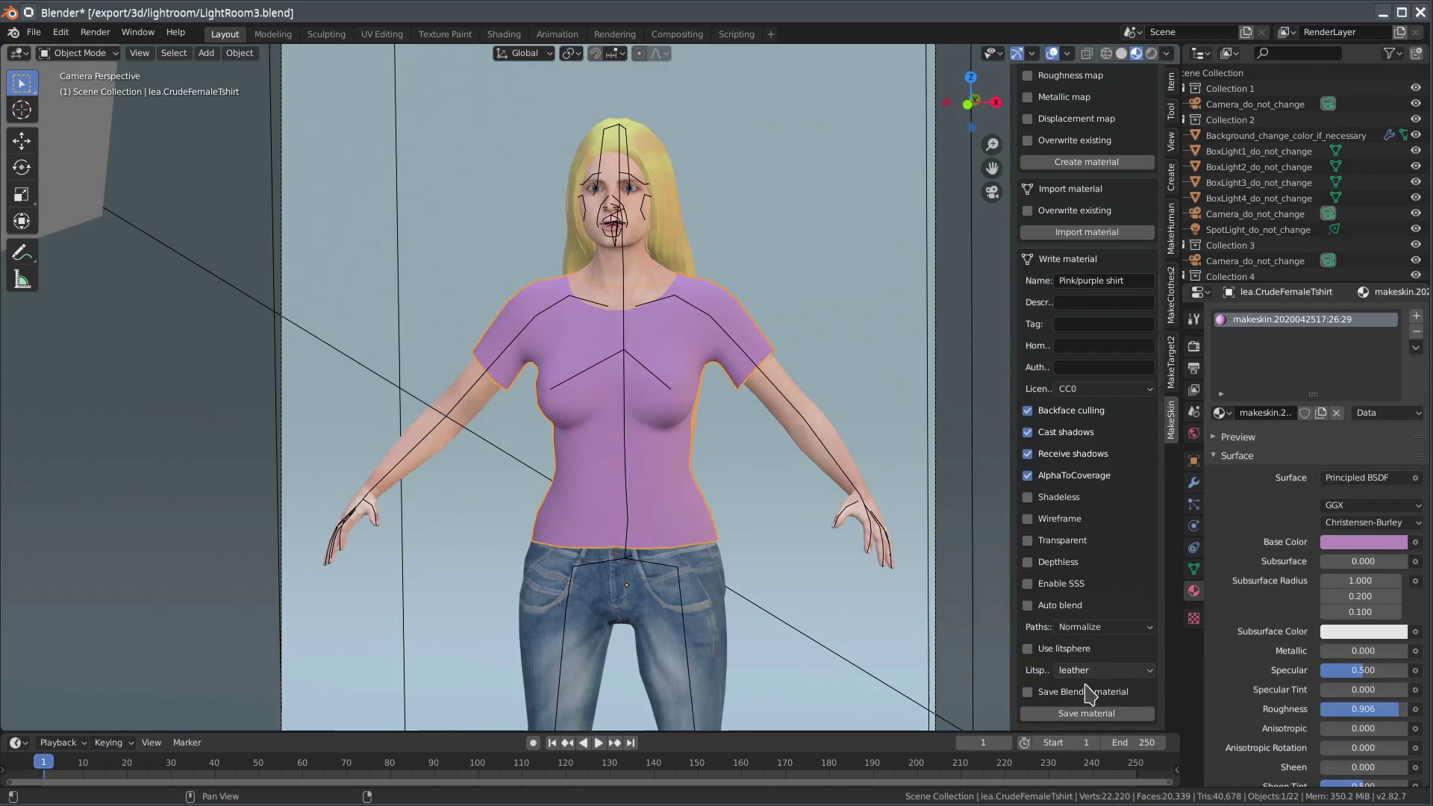
pyautogui.click(1136, 715)
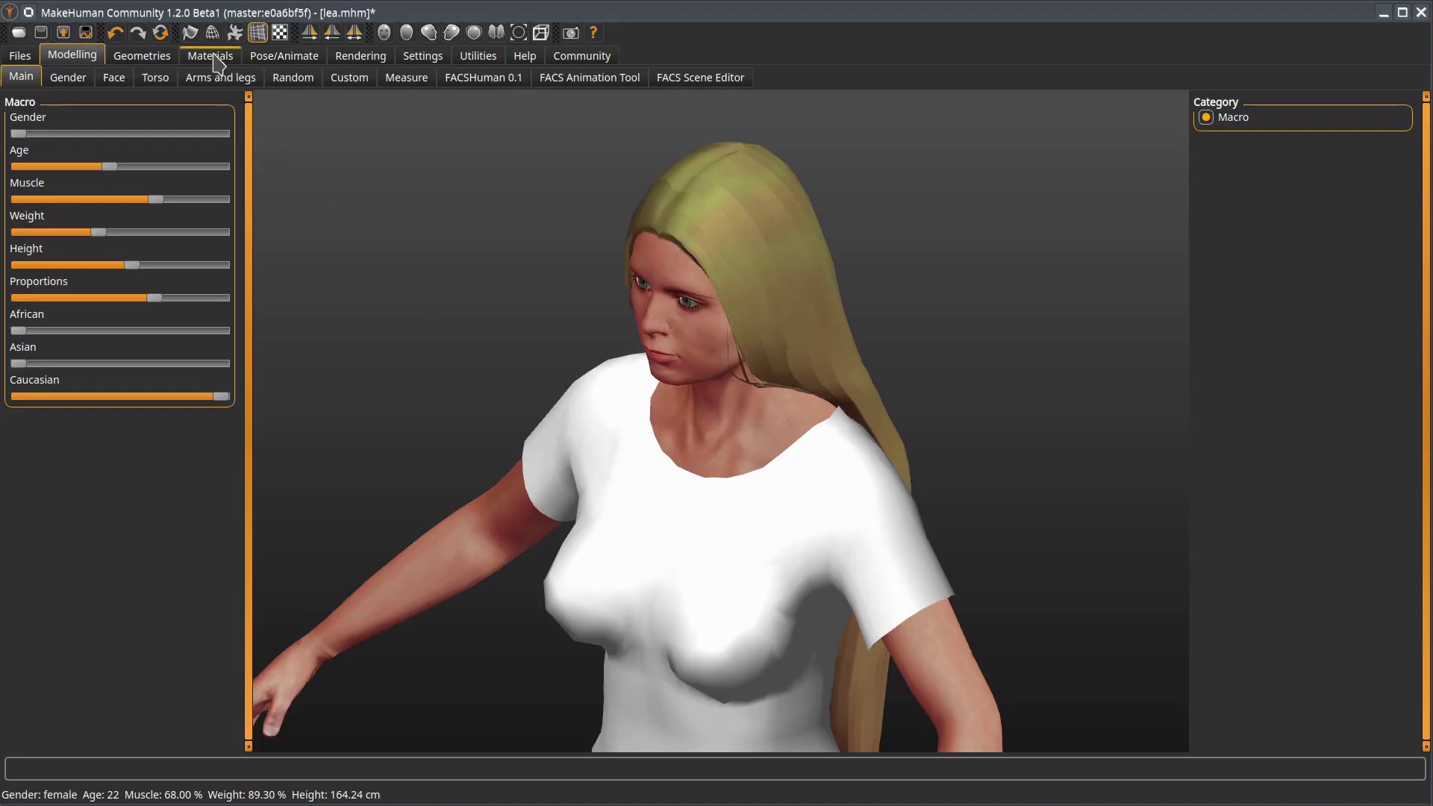
# Apply the Pinkpurple material to CrudeFemaleTshirt from the MakeHuman Materials tab
pyautogui.click(212, 57)
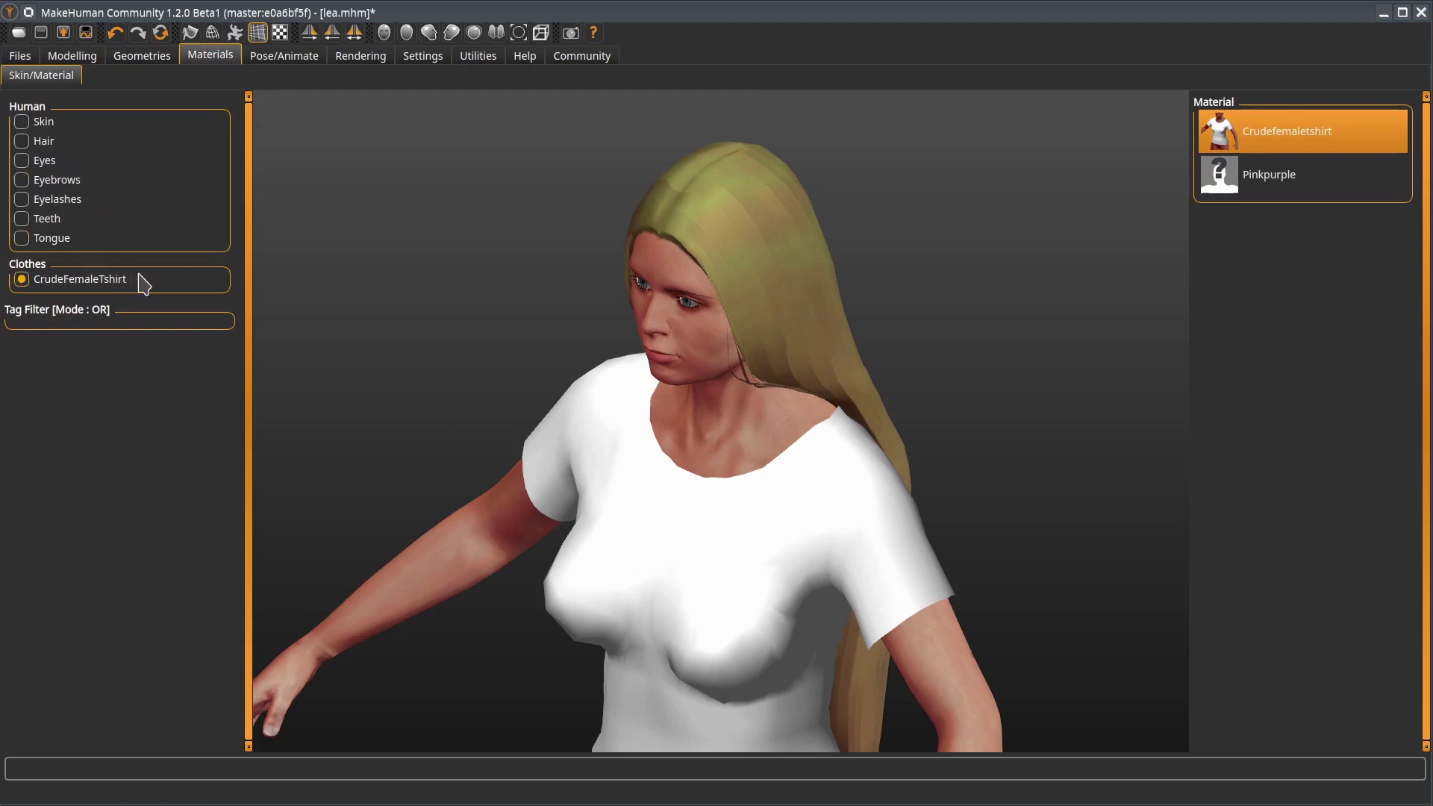
pyautogui.click(1261, 182)
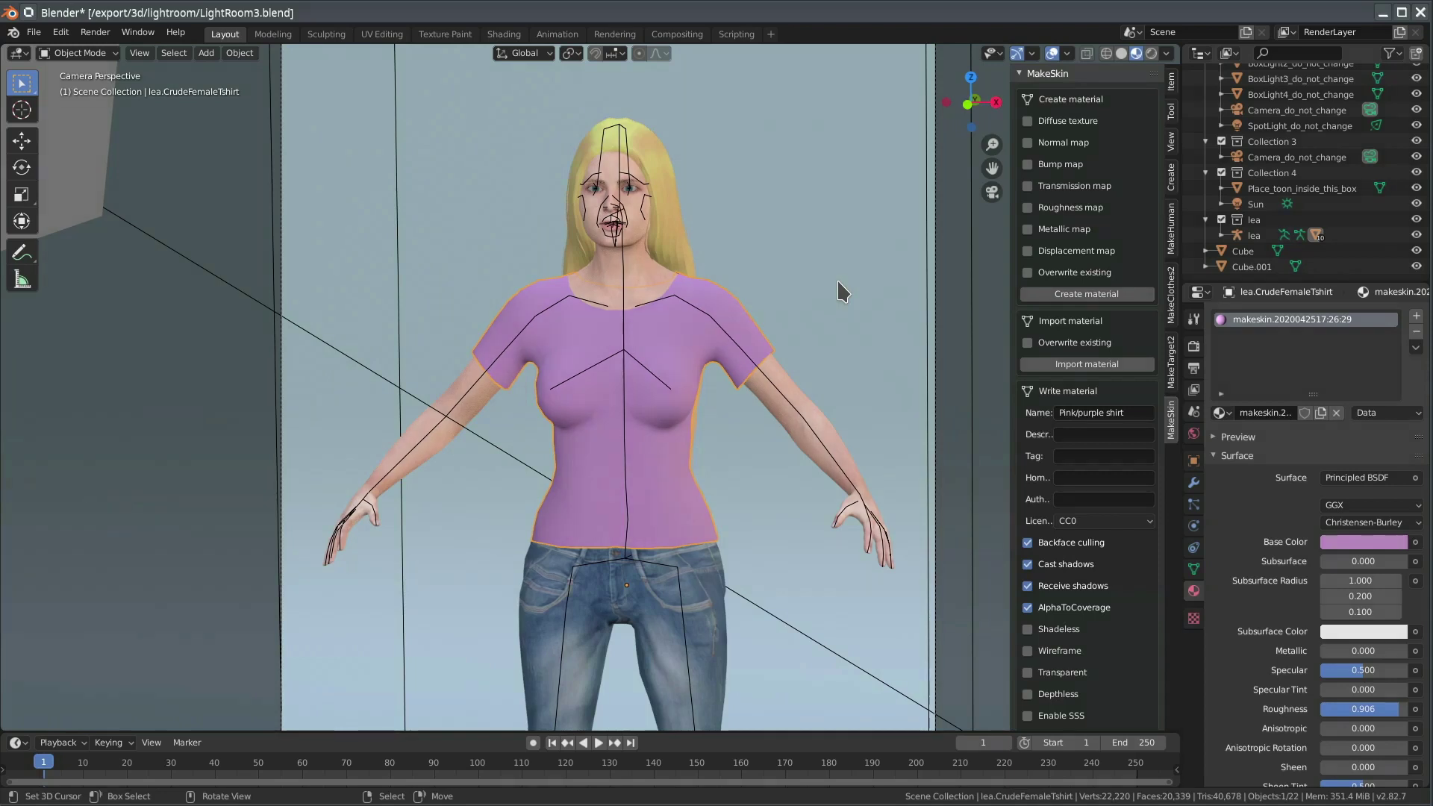
# Swap the purple material for imported crudefemaletshirt.mhmat and inspect its Diffuse Texture node setup
pyautogui.click(1416, 333)
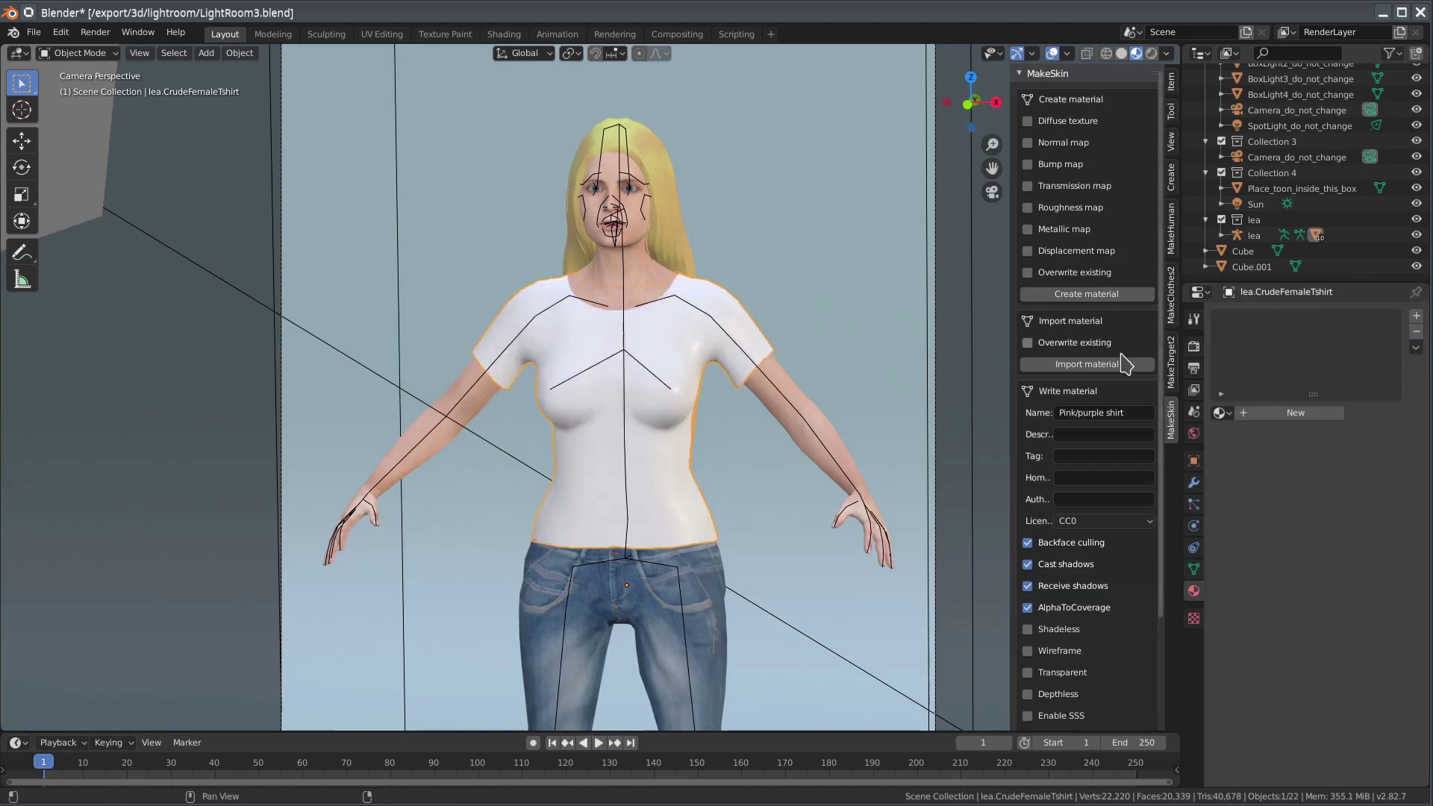
pyautogui.click(1097, 370)
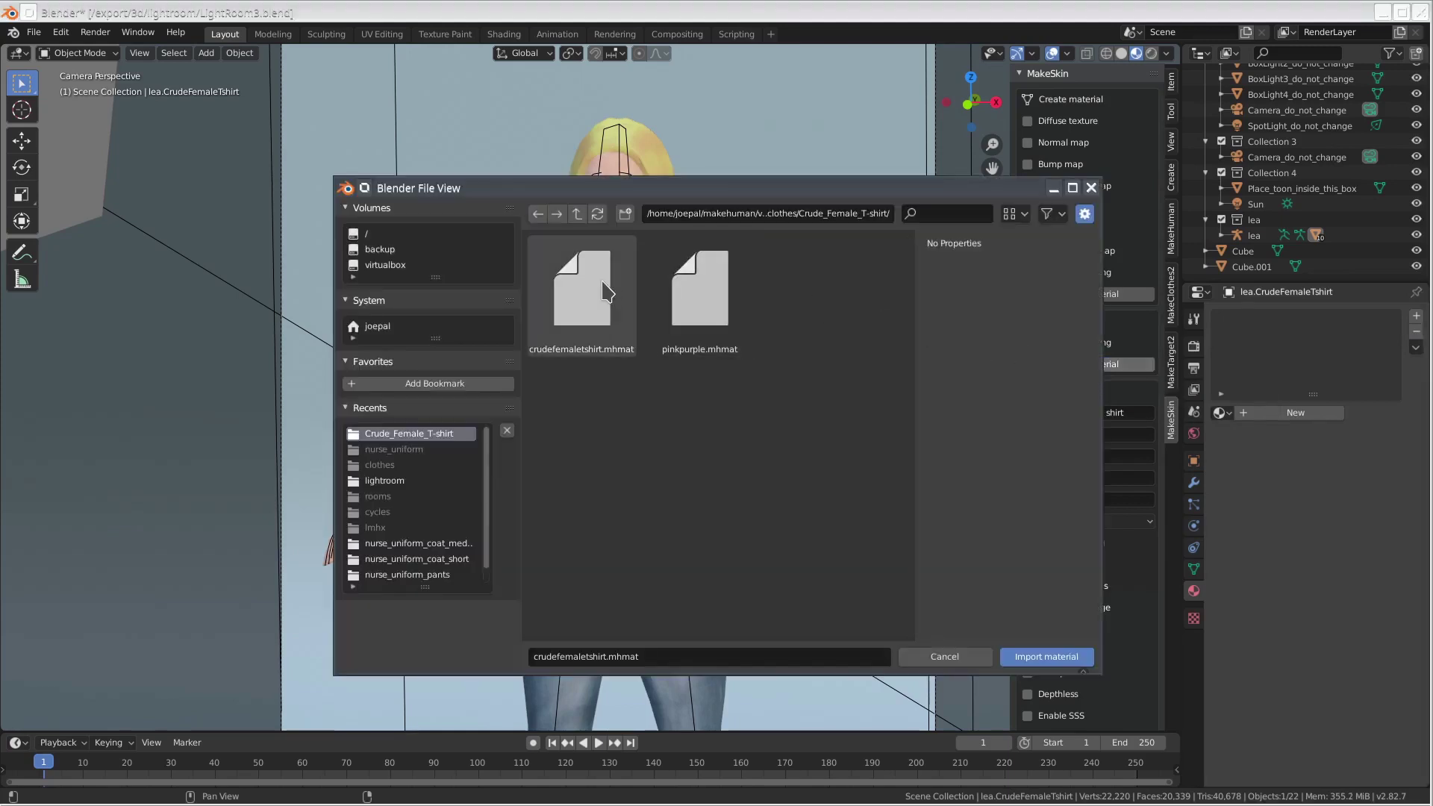
pyautogui.click(605, 291)
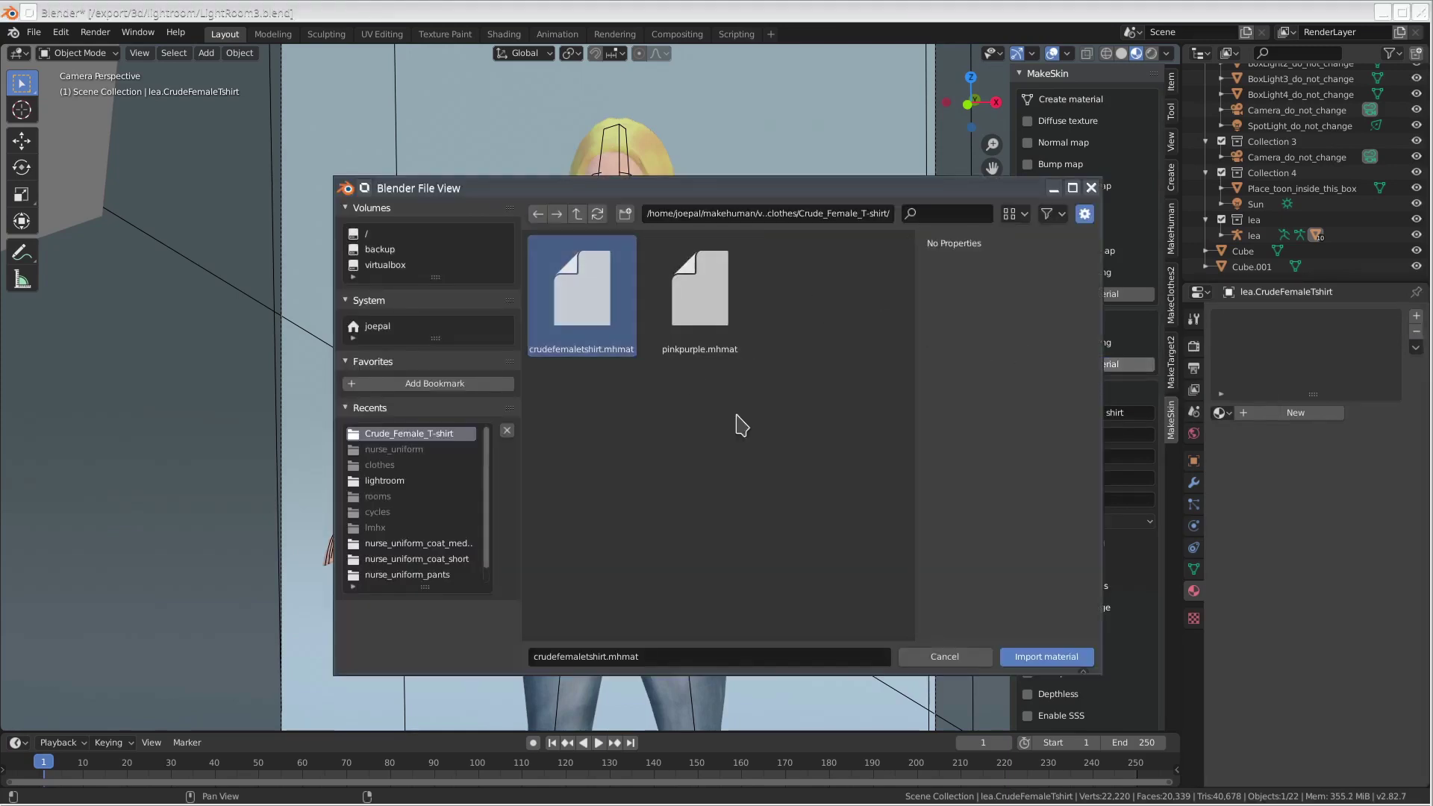
pyautogui.click(1047, 656)
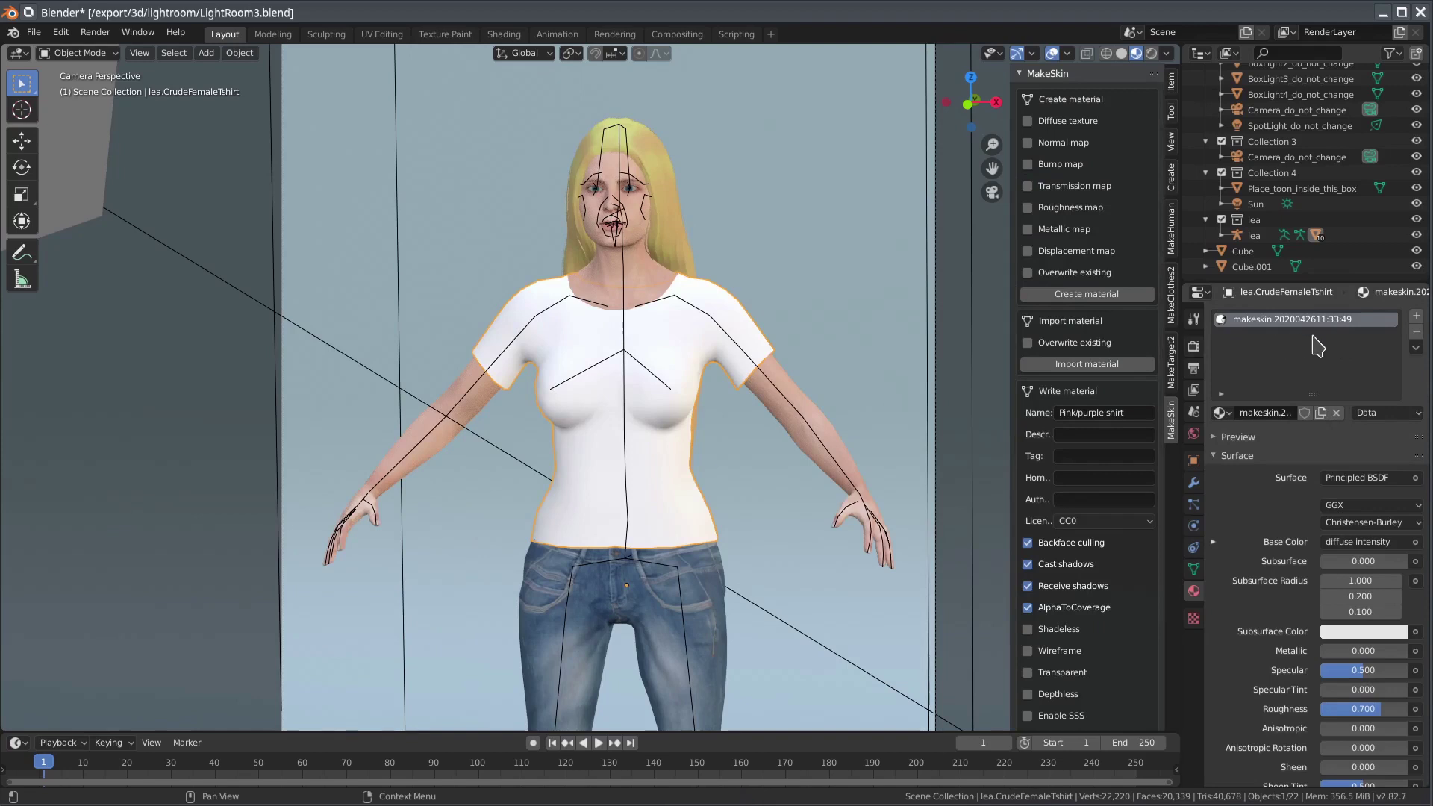
pyautogui.click(510, 34)
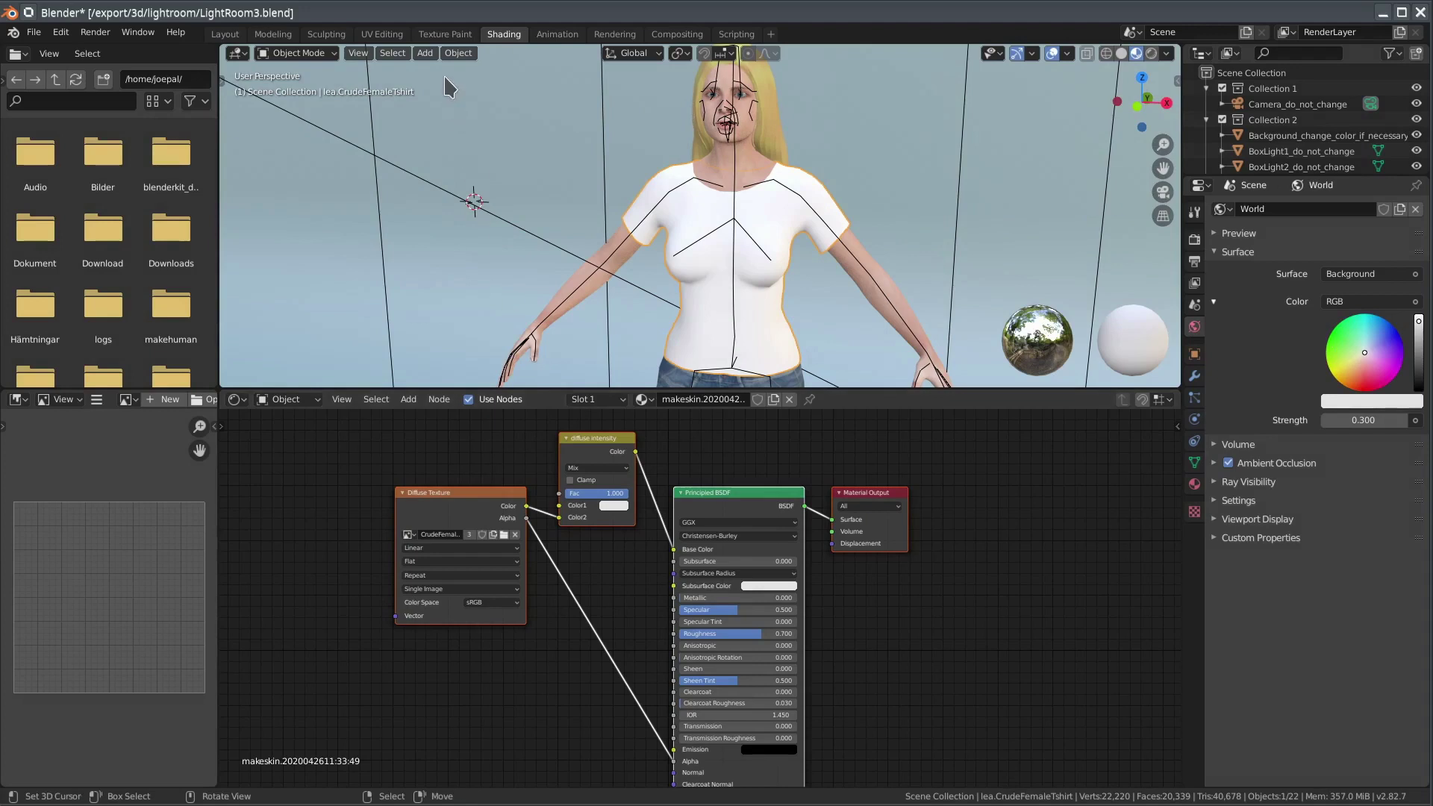
# In Texture Paint, save the shirt's diffuse texture image as textpaint.png in Crude_Female_T-shirt
pyautogui.click(444, 34)
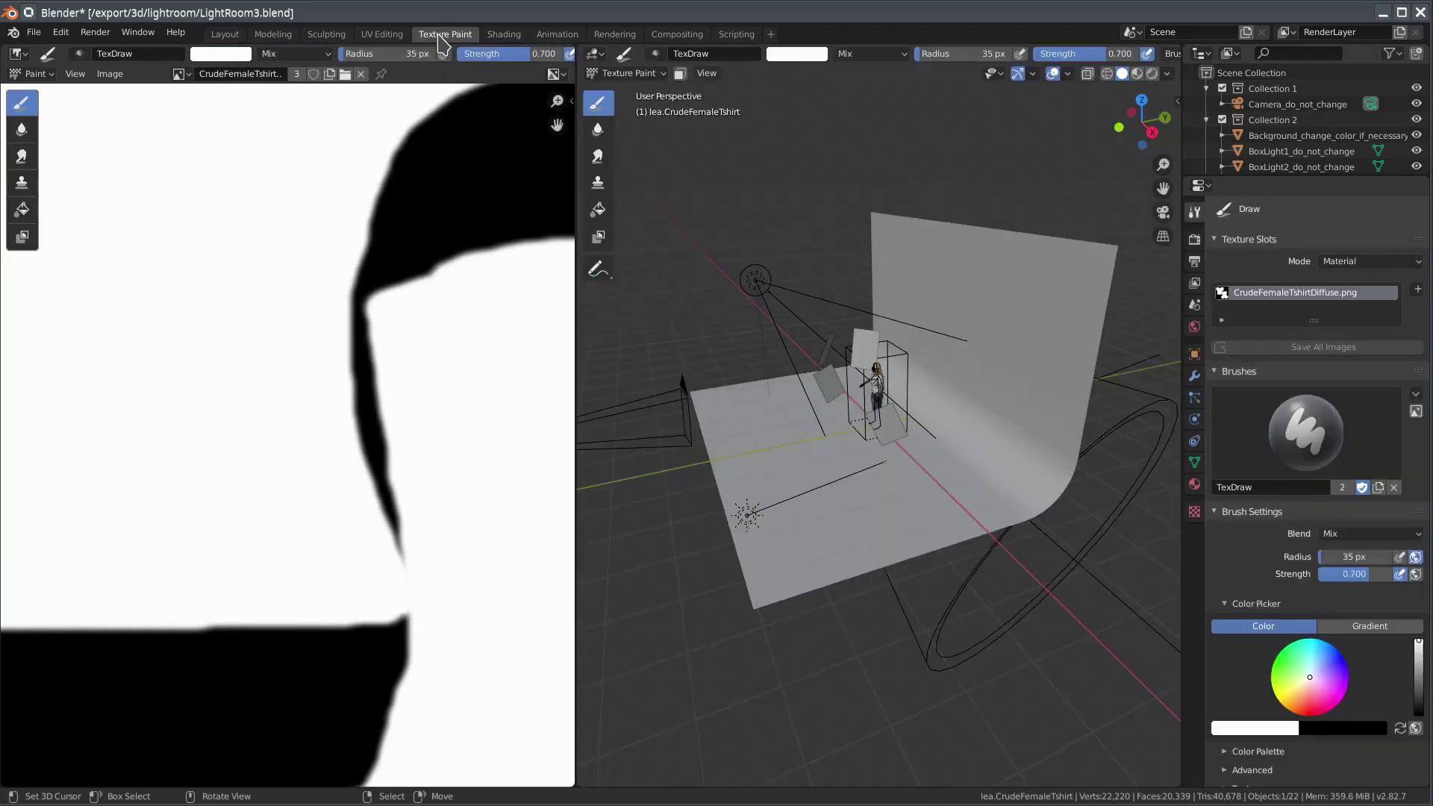
pyautogui.scroll(-6, 348, 373)
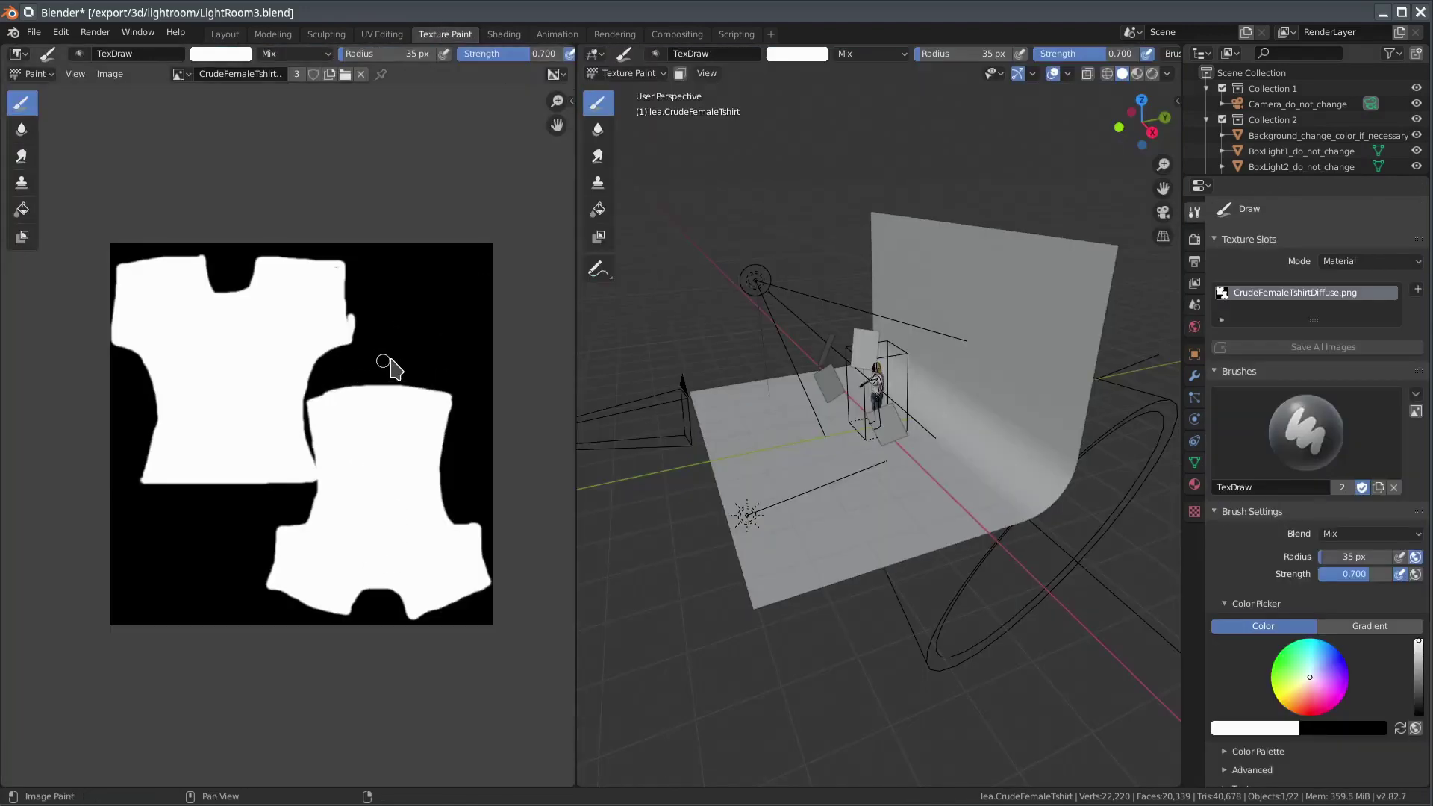
pyautogui.click(111, 74)
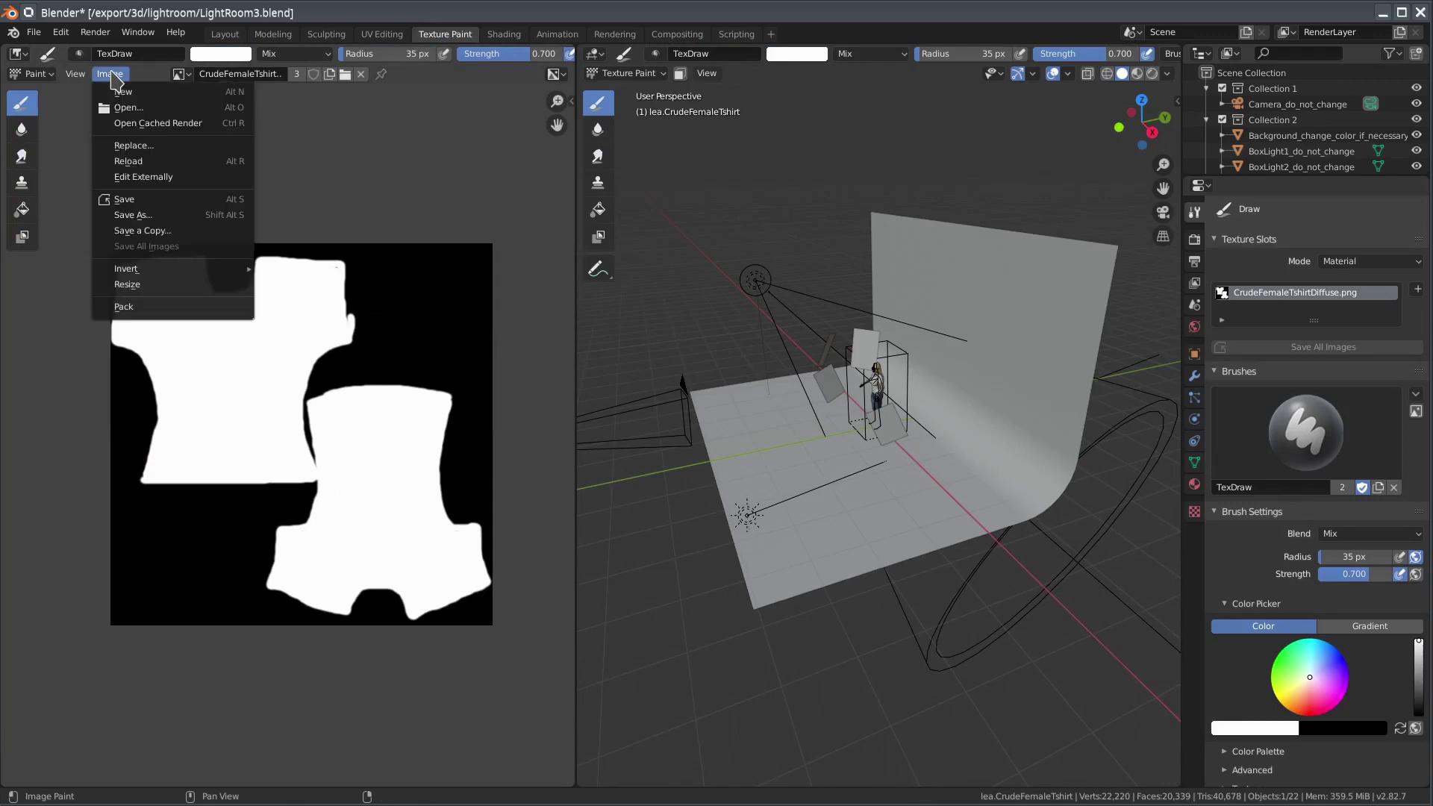
pyautogui.click(134, 215)
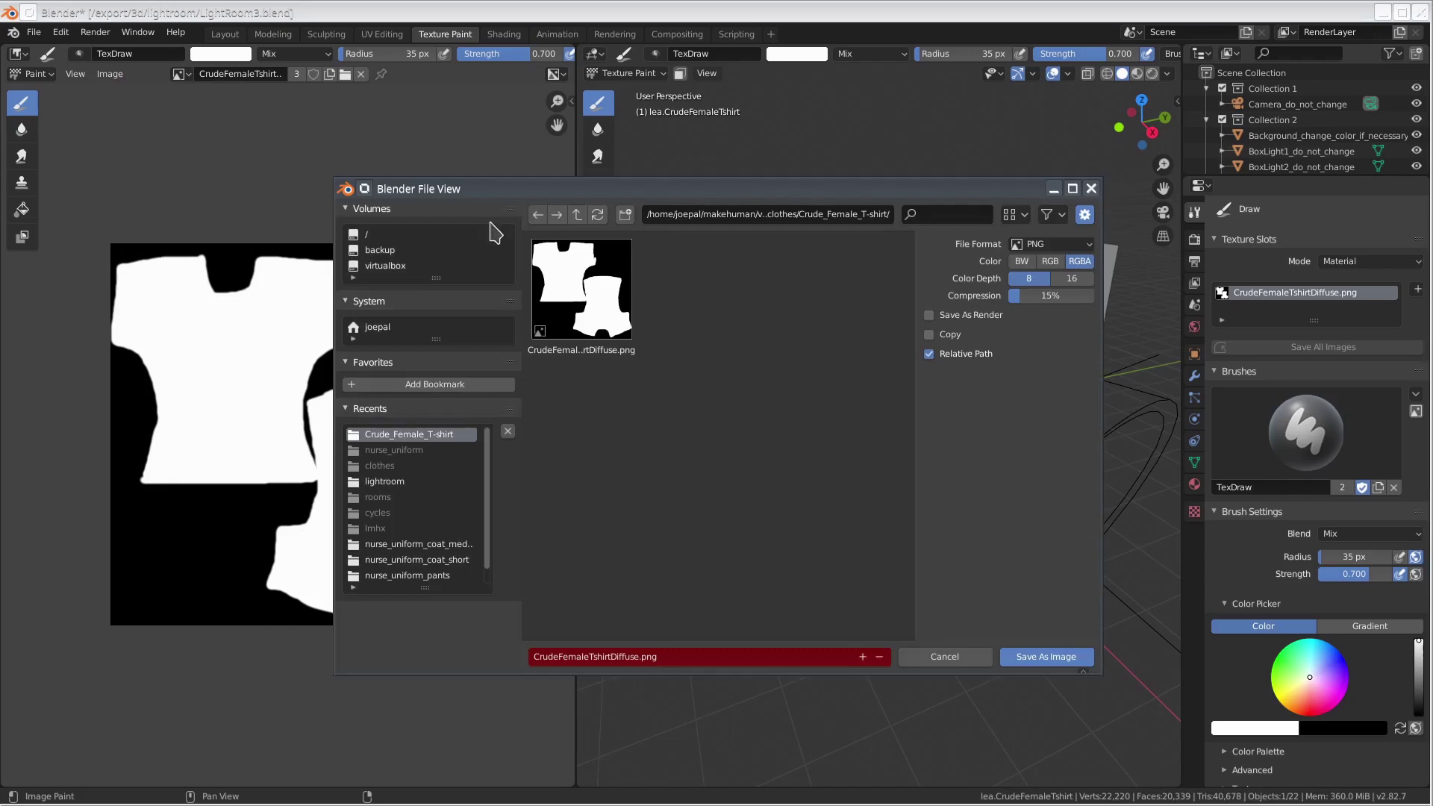
pyautogui.click(638, 656)
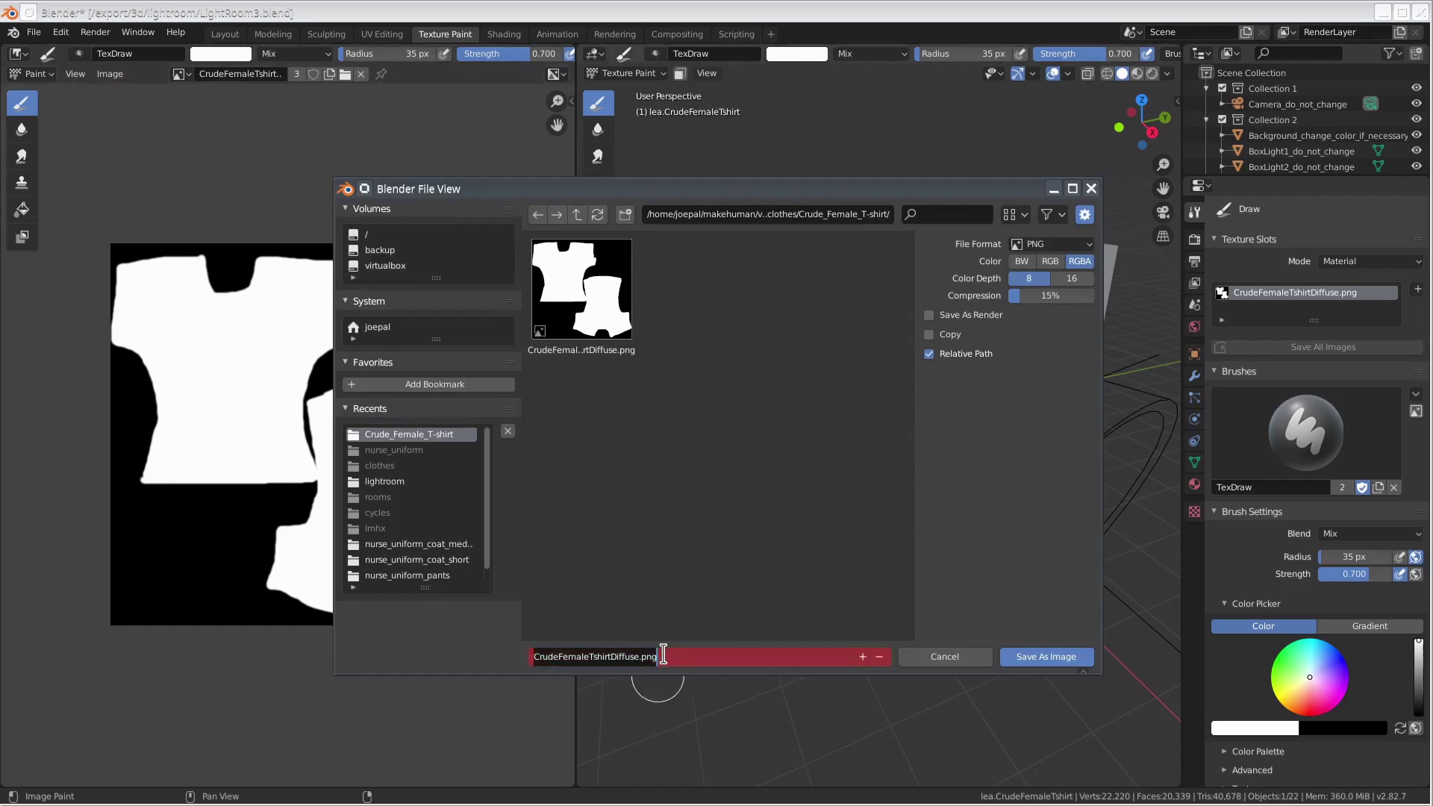
pyautogui.hotkey('shift', 'Left')
pyautogui.hotkey('shift', 'Left')
pyautogui.hotkey('shift', 'Left')
pyautogui.hotkey('shift', 'Left')
pyautogui.write('textpaint')
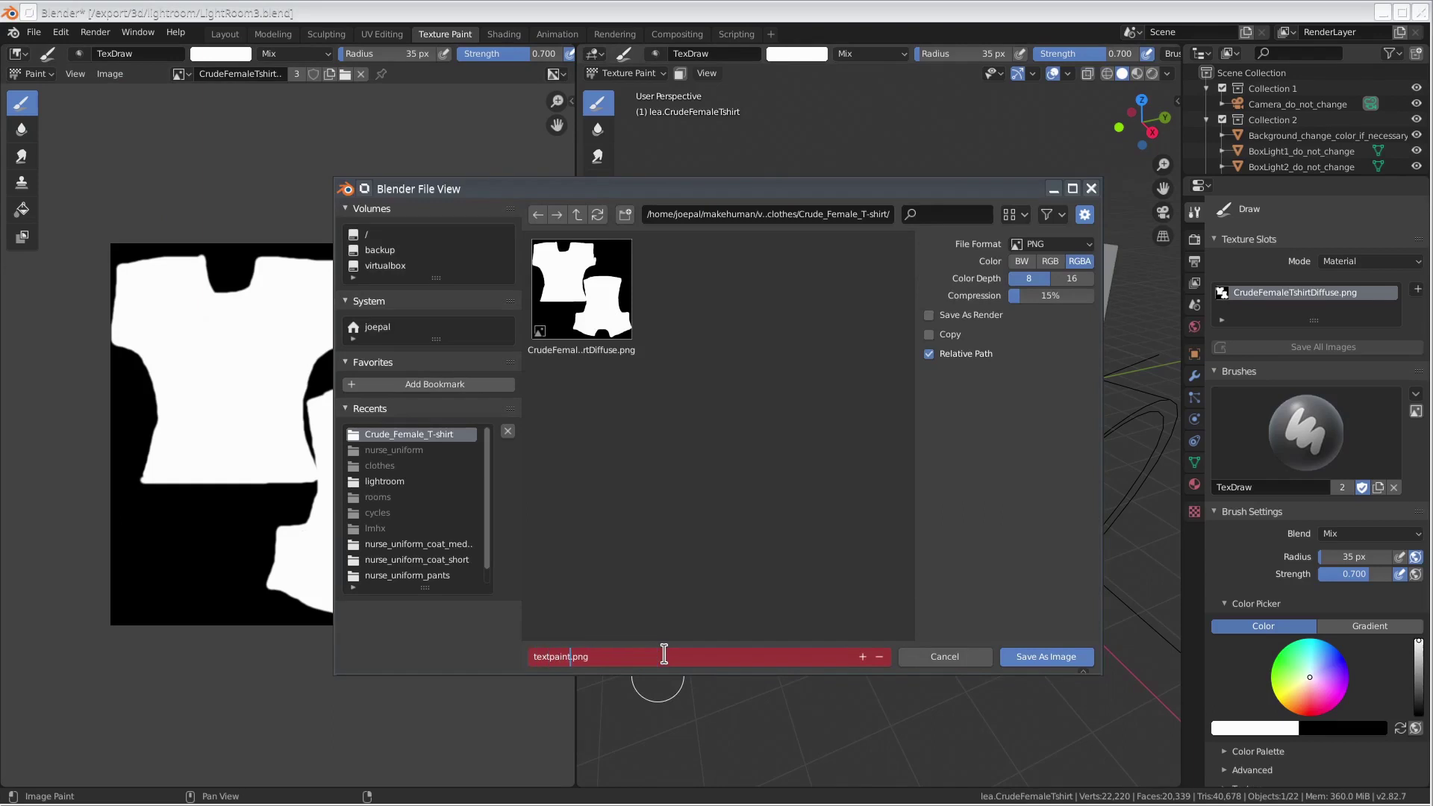
pyautogui.press('Return')
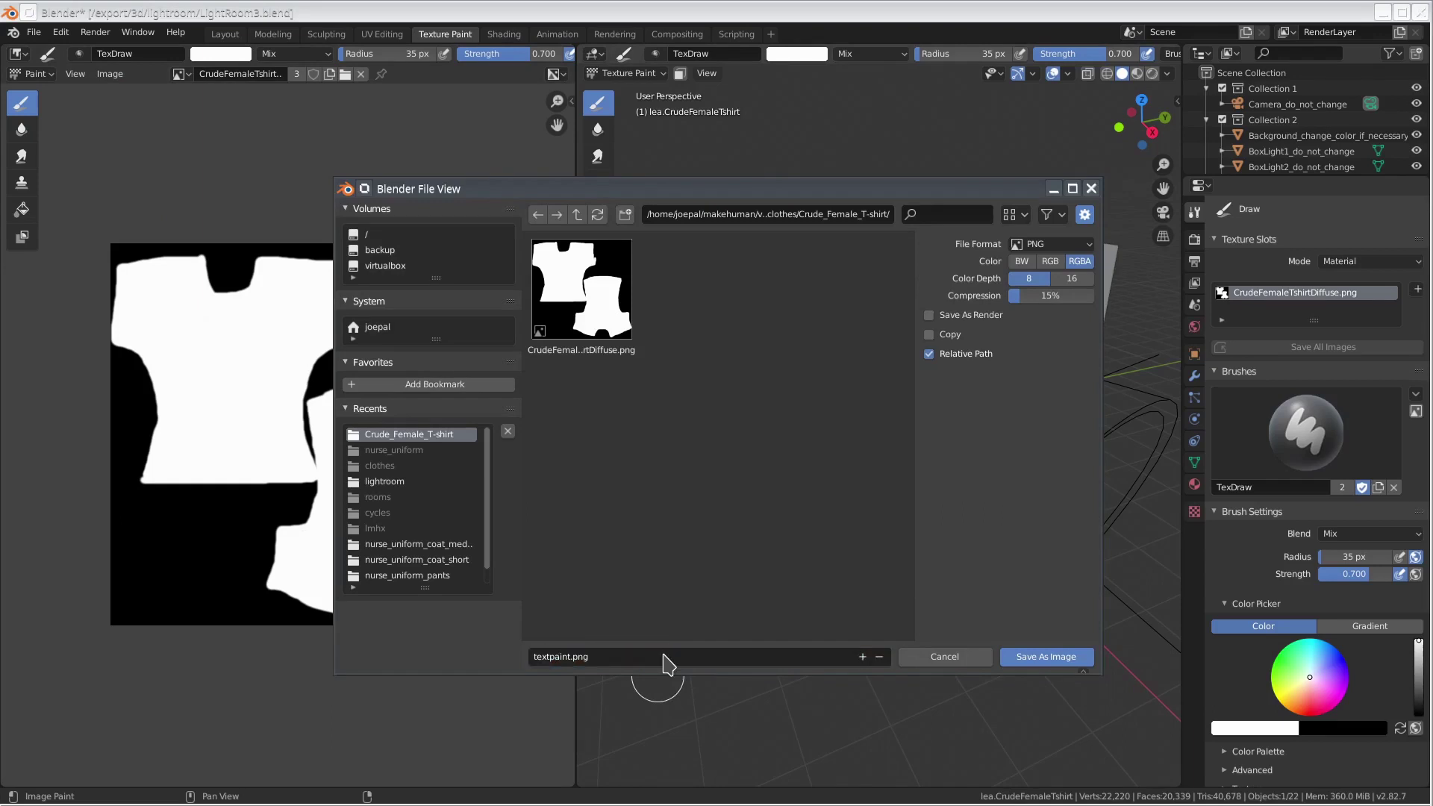
pyautogui.click(1039, 658)
# In Edit Mode, select the shirt's neckline edge loop and grow it by one ring
pyautogui.scroll(10, 912, 441)
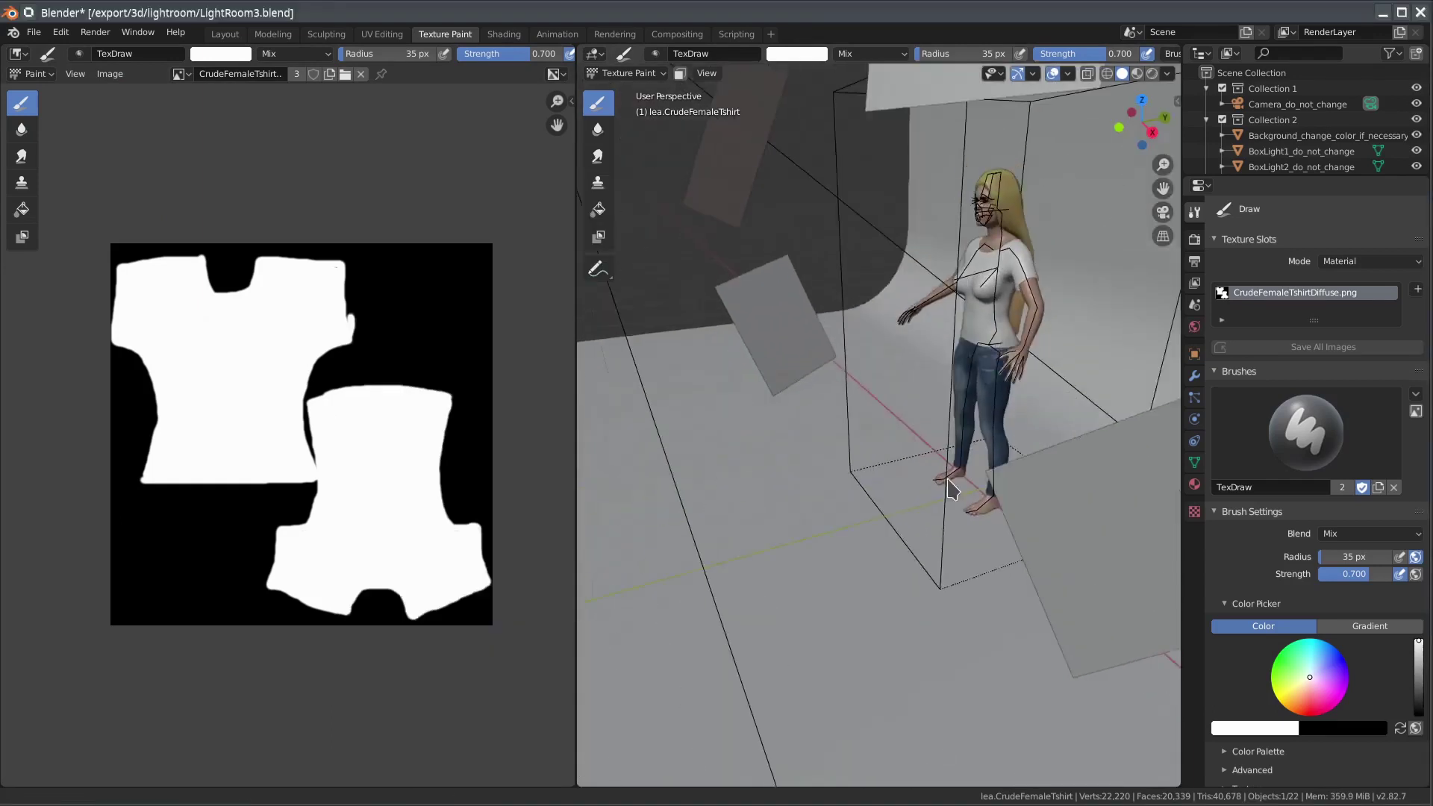
pyautogui.click(627, 73)
pyautogui.click(620, 102)
pyautogui.scroll(2, 893, 265)
pyautogui.click(859, 287)
pyautogui.click(771, 73)
pyautogui.click(821, 316)
pyautogui.press('ctrl+KP_Add')
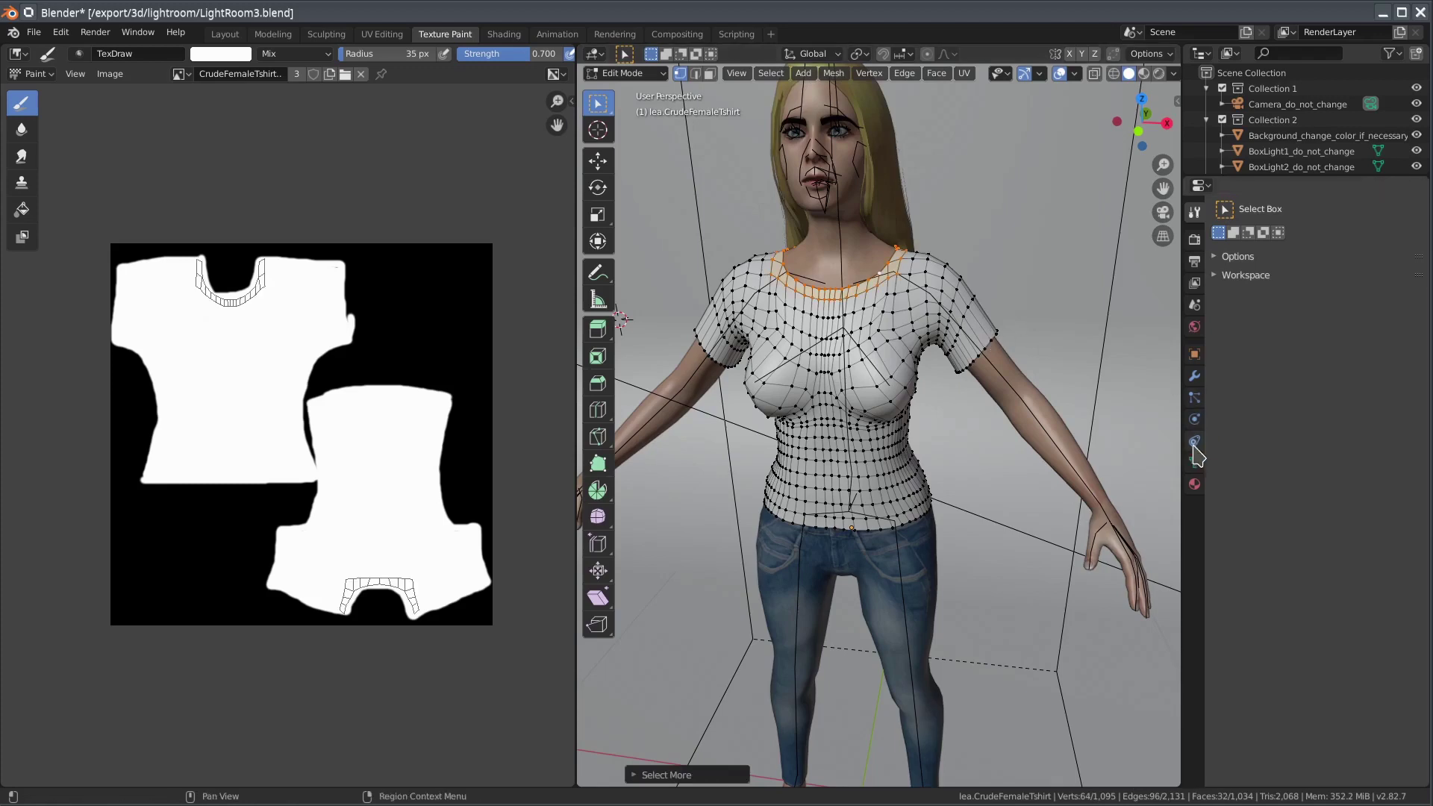
# Delete the old vertex groups, create a group named Black and assign the neckline to it
pyautogui.click(1194, 462)
pyautogui.click(1417, 272)
pyautogui.click(1416, 272)
pyautogui.click(1416, 271)
pyautogui.click(1416, 272)
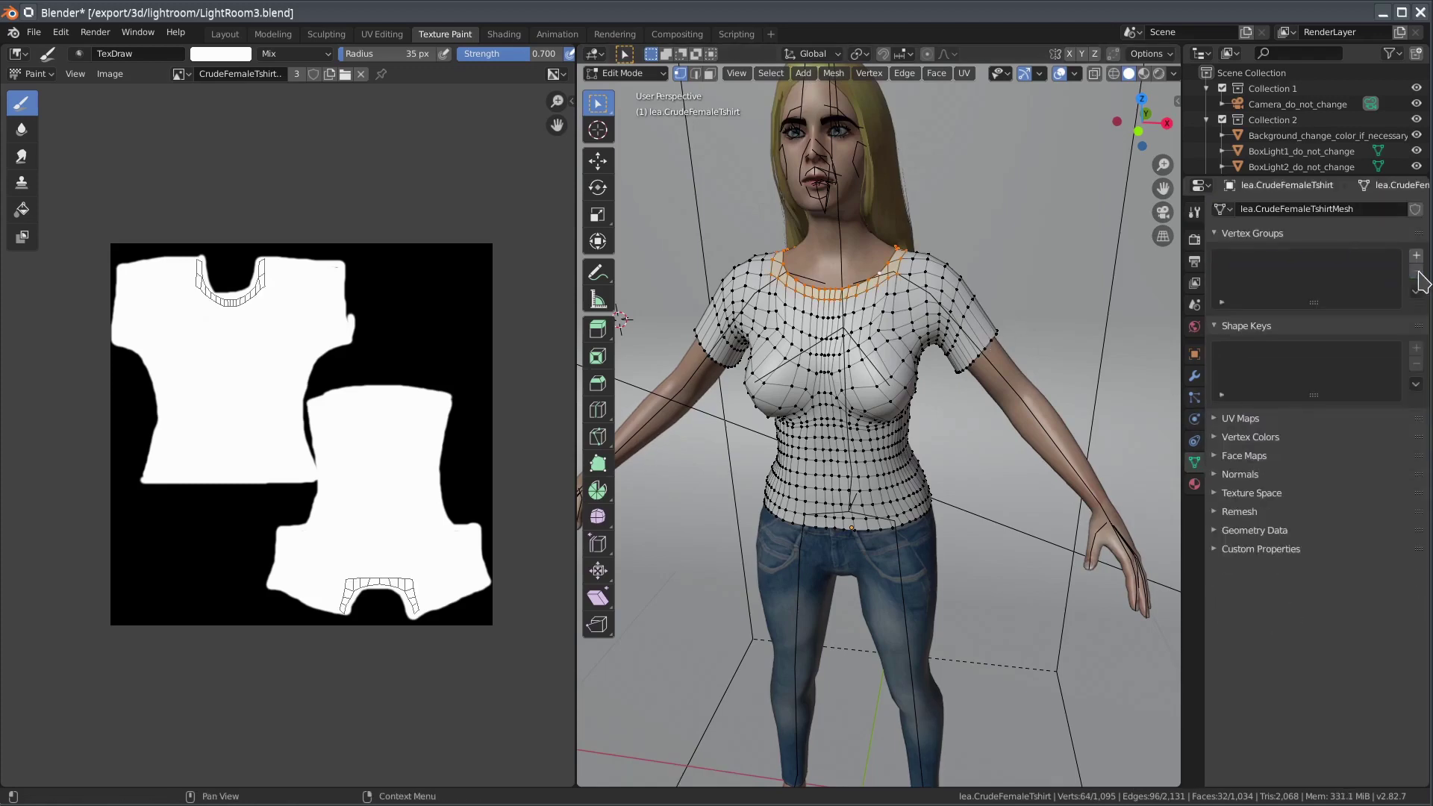
pyautogui.click(1417, 256)
pyautogui.doubleClick(1262, 259)
pyautogui.write('Black')
pyautogui.press('Return')
pyautogui.click(1236, 351)
# Select the full sleeve-cuff and hem edge loops of the shirt
pyautogui.click(707, 351)
pyautogui.keyDown('shift'); pyautogui.click(837, 528); pyautogui.keyUp('shift')
pyautogui.click(771, 72)
pyautogui.moveTo(837, 315)
pyautogui.click(958, 309)
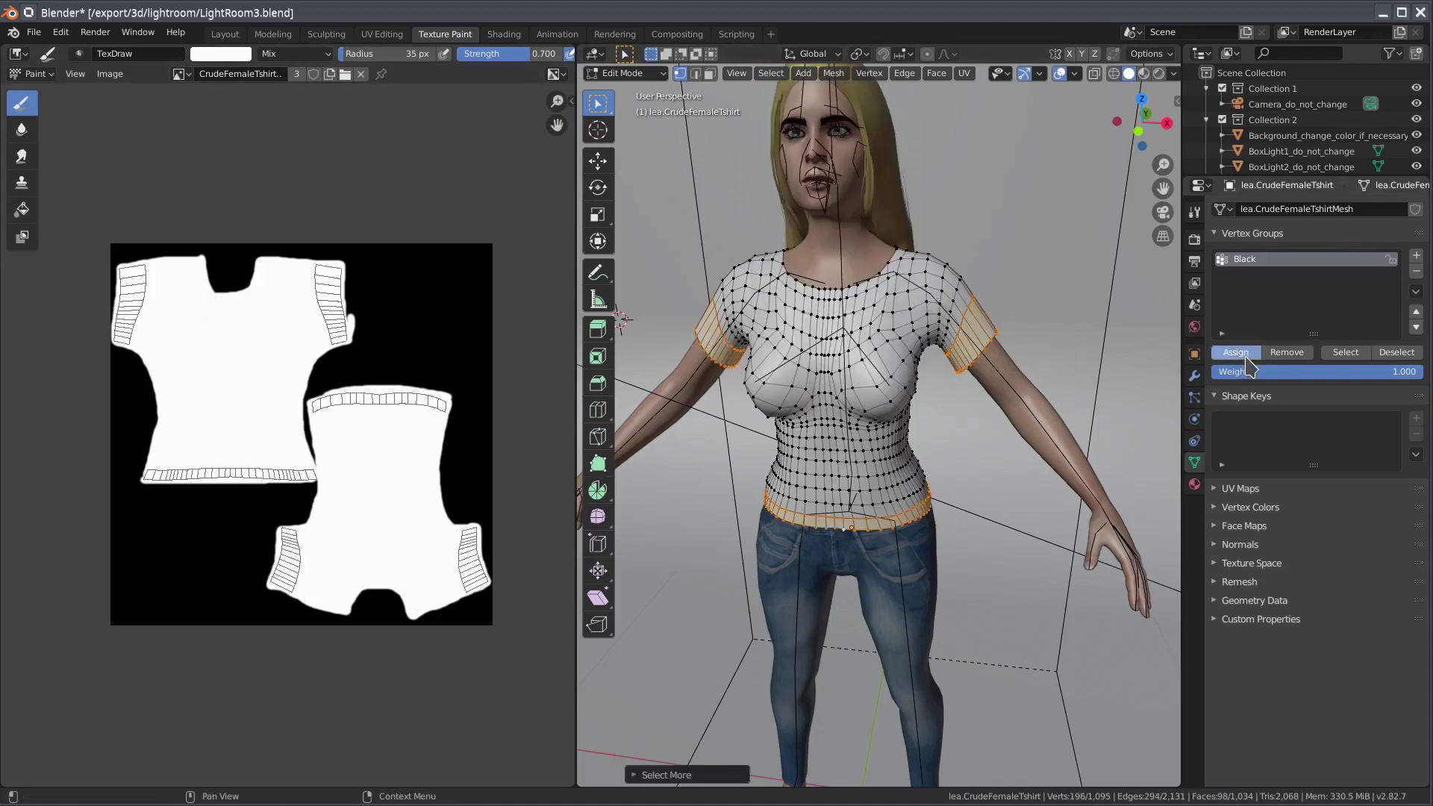
# In Object Mode, delete the shirt's Subdivision modifier and add a Mask modifier below Armature
pyautogui.press('Tab')
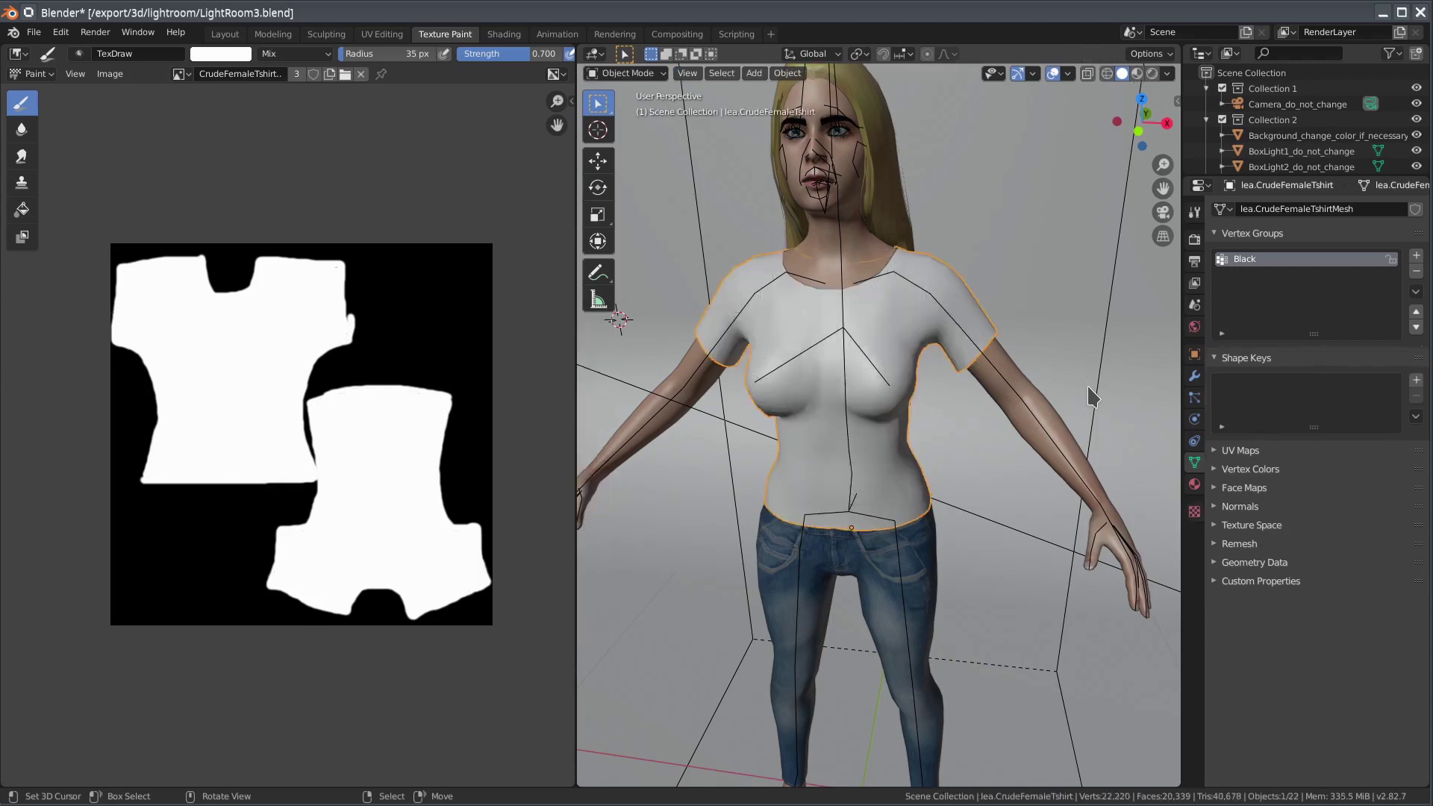
pyautogui.click(1195, 377)
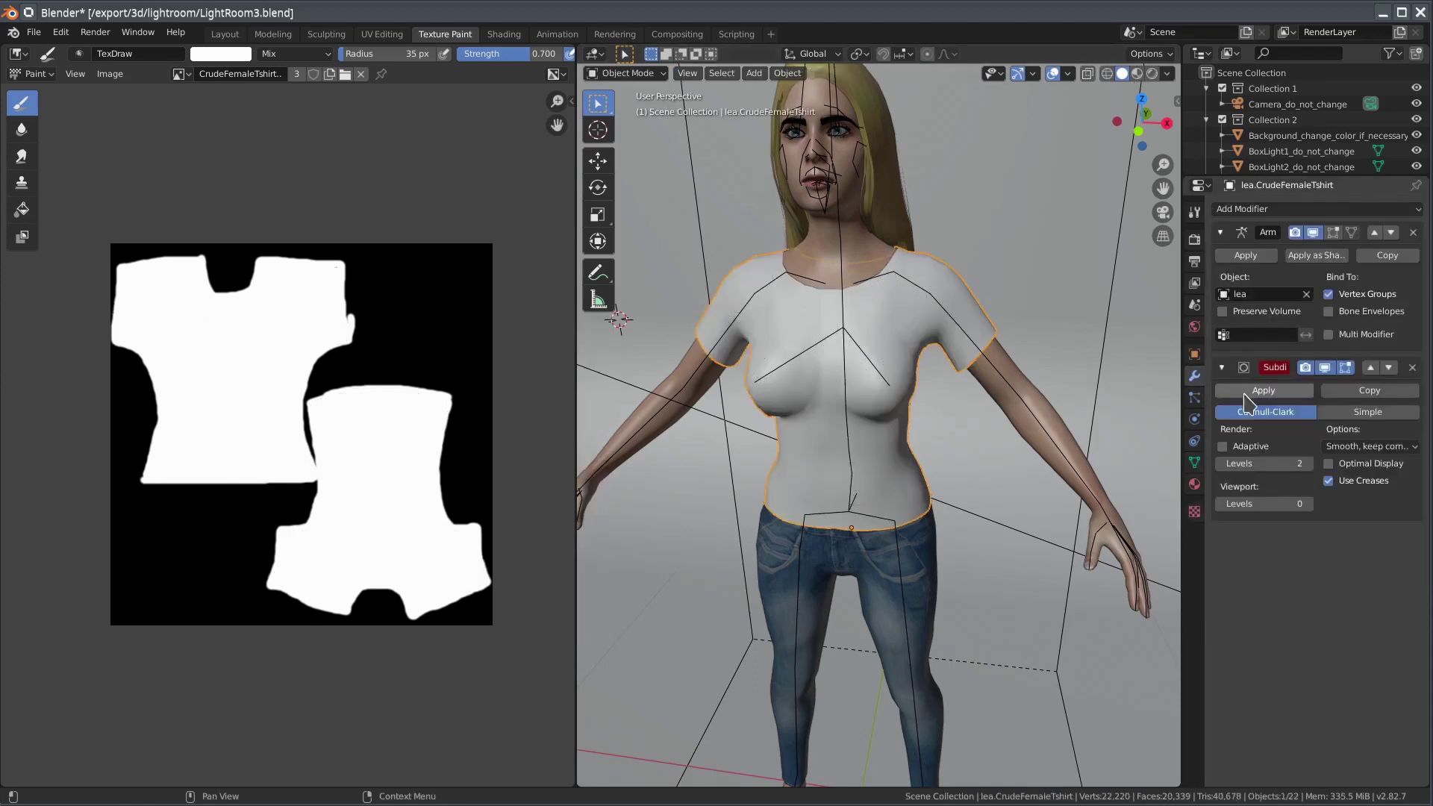
pyautogui.click(1413, 368)
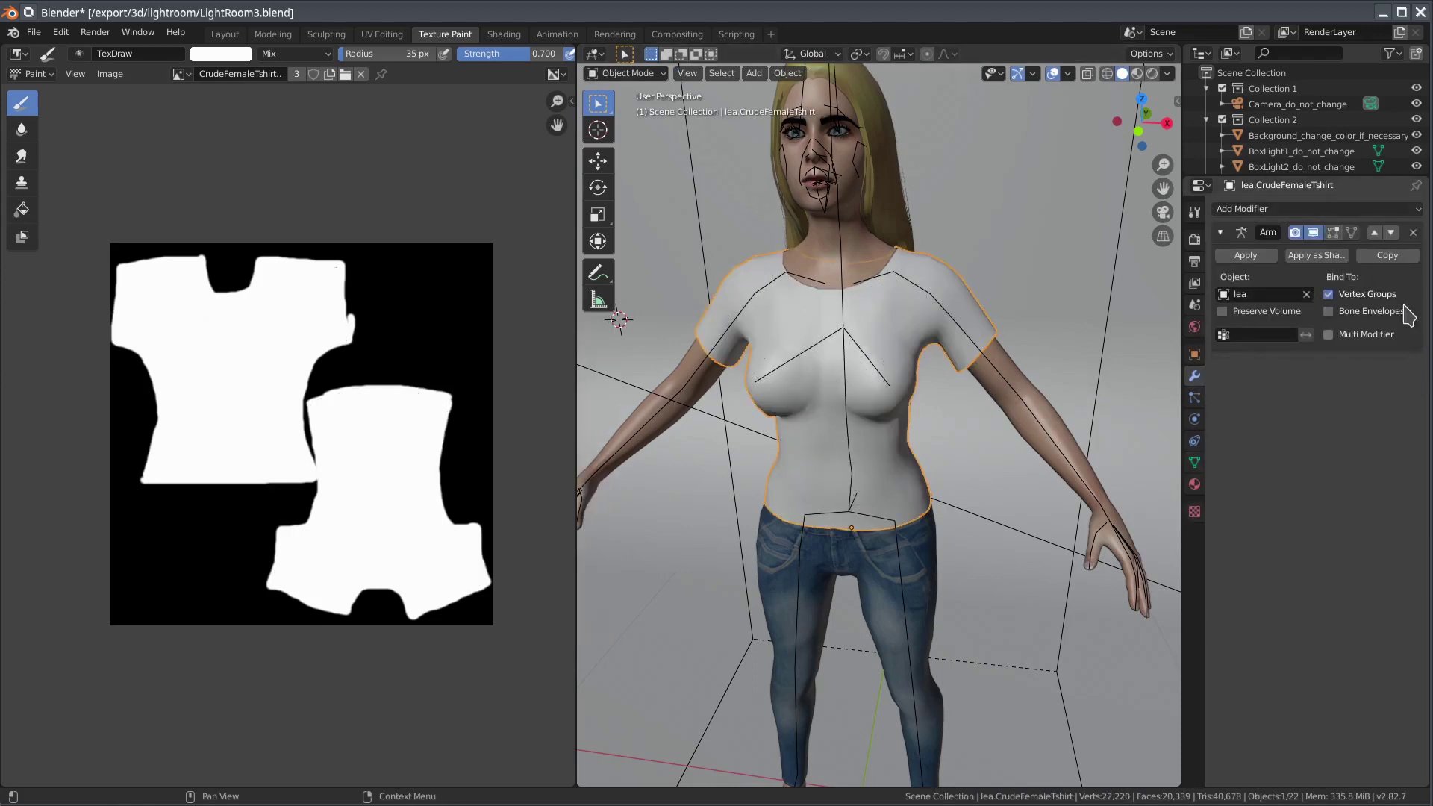
pyautogui.click(1314, 210)
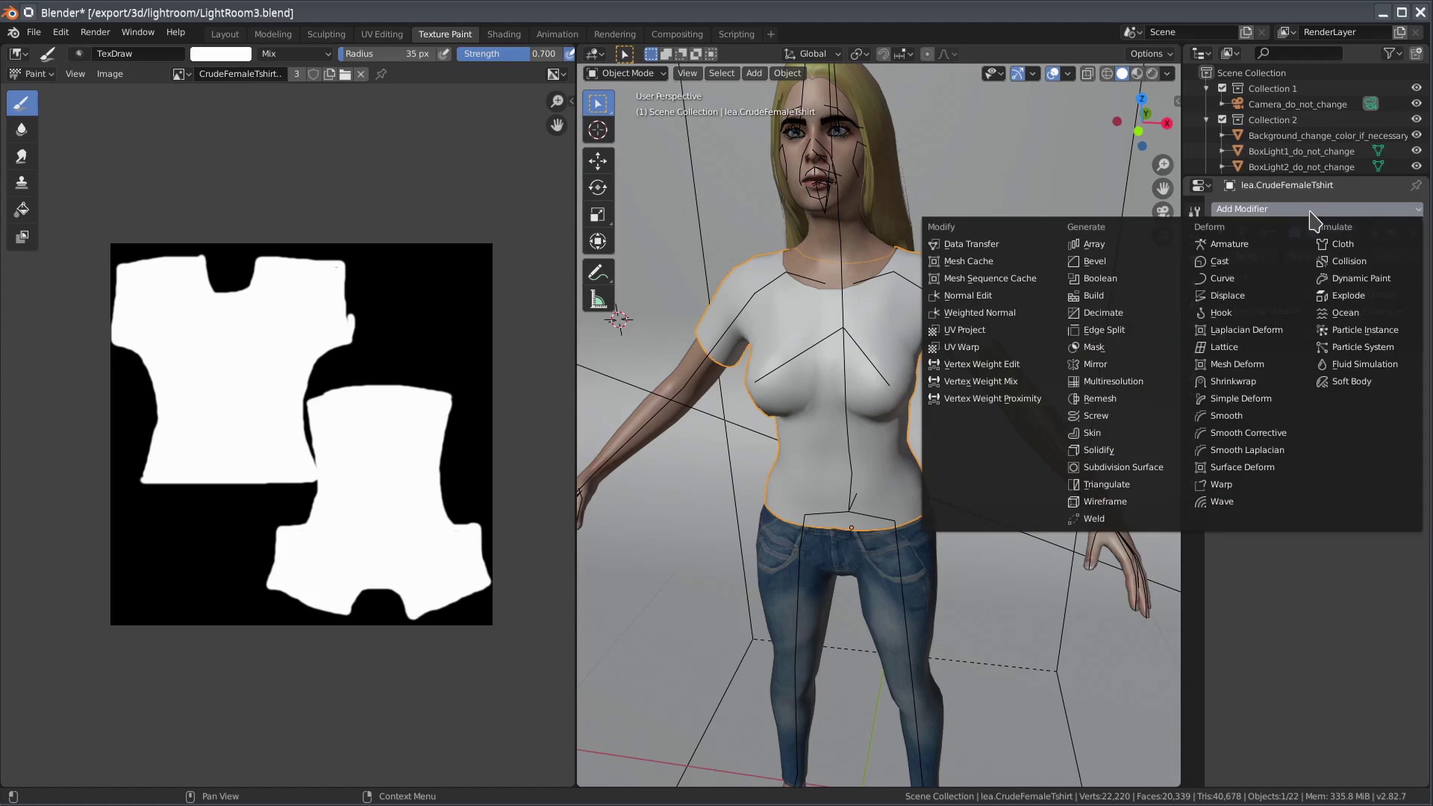
pyautogui.click(1096, 348)
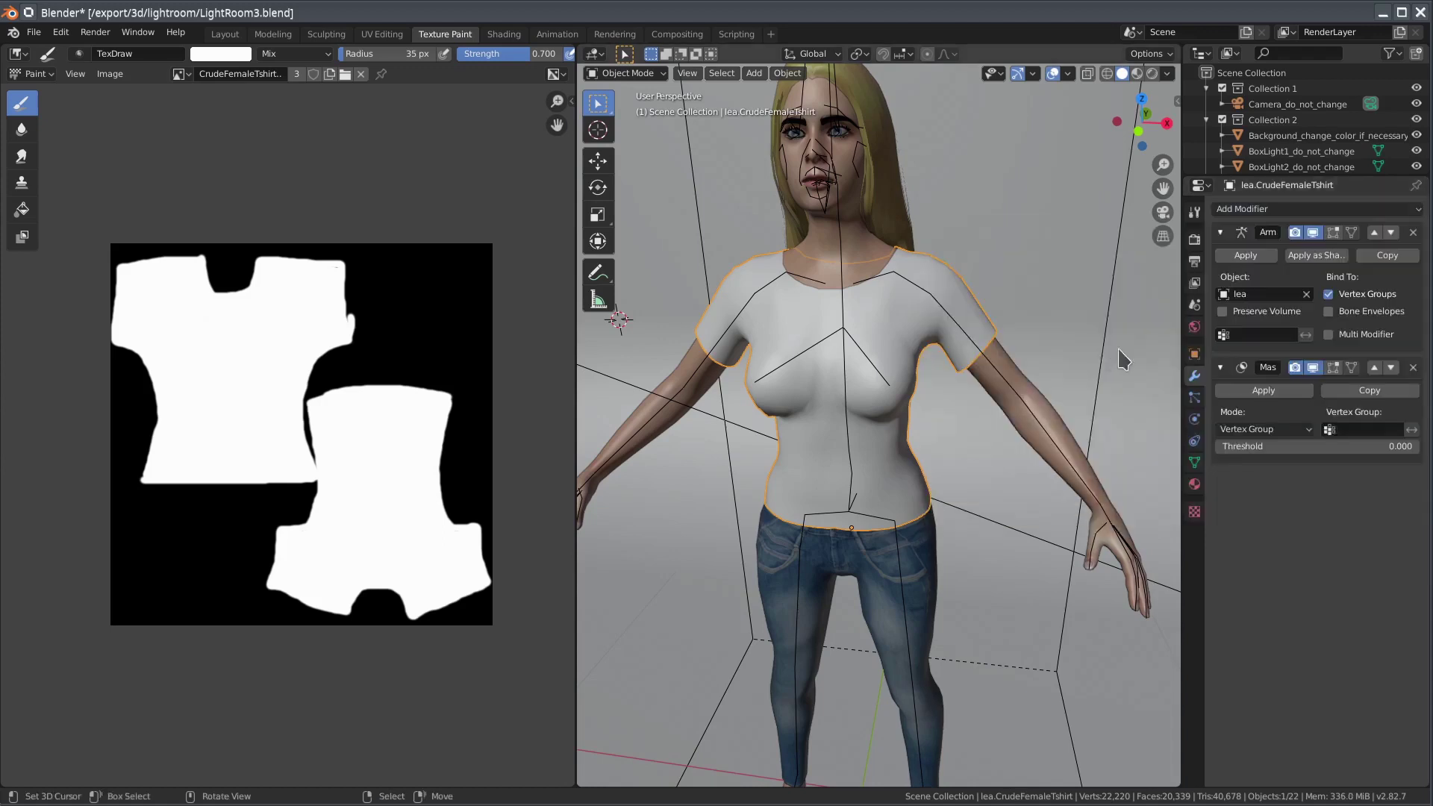
# Set the Mask vertex group to Black and hide lea's body, tongue and other meshes in the Outliner
pyautogui.click(1366, 430)
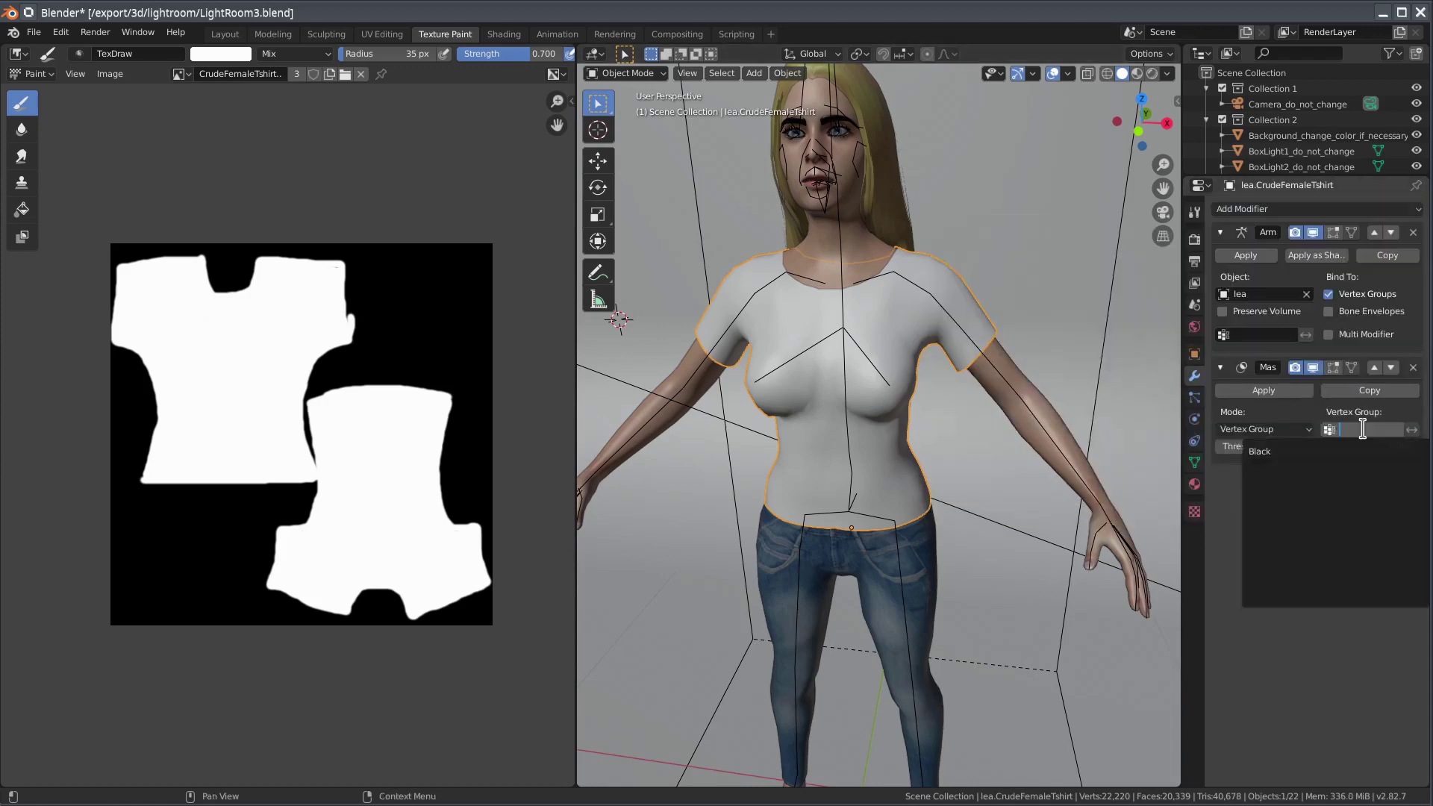
pyautogui.click(1285, 452)
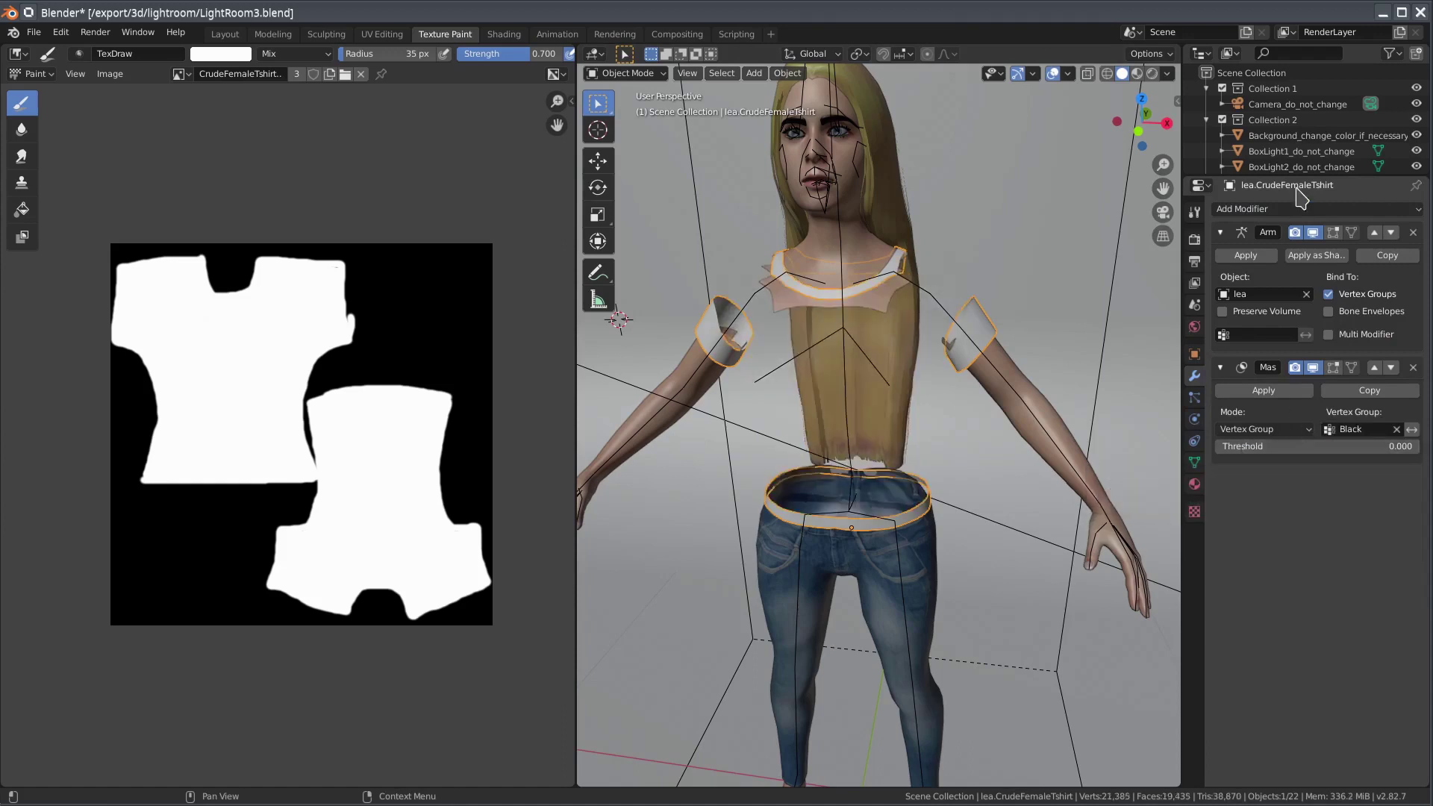
pyautogui.moveTo(1312, 178); pyautogui.dragTo(1312, 420)
pyautogui.click(1391, 53)
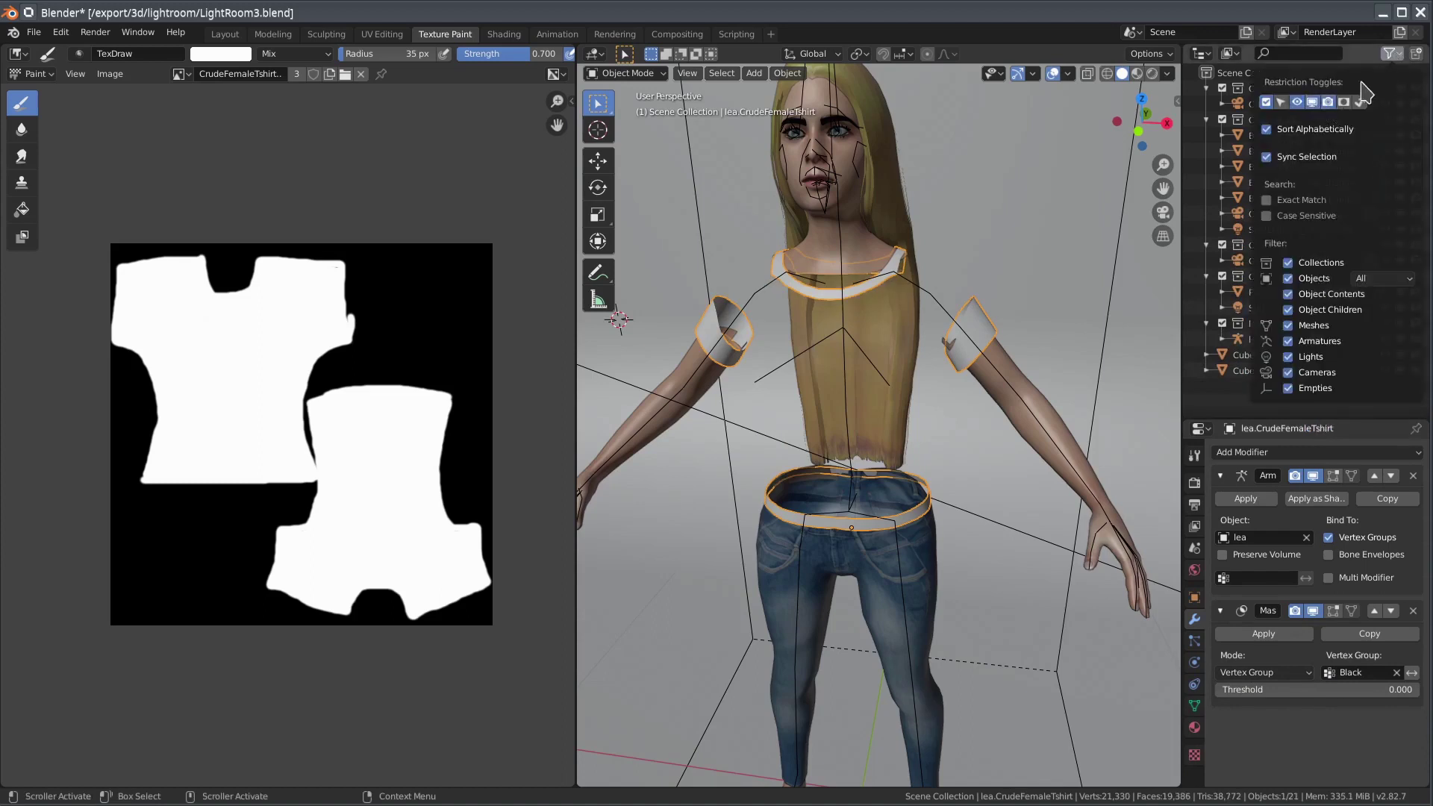
pyautogui.click(1222, 339)
pyautogui.click(1384, 386)
pyautogui.scroll(-2, 1384, 386)
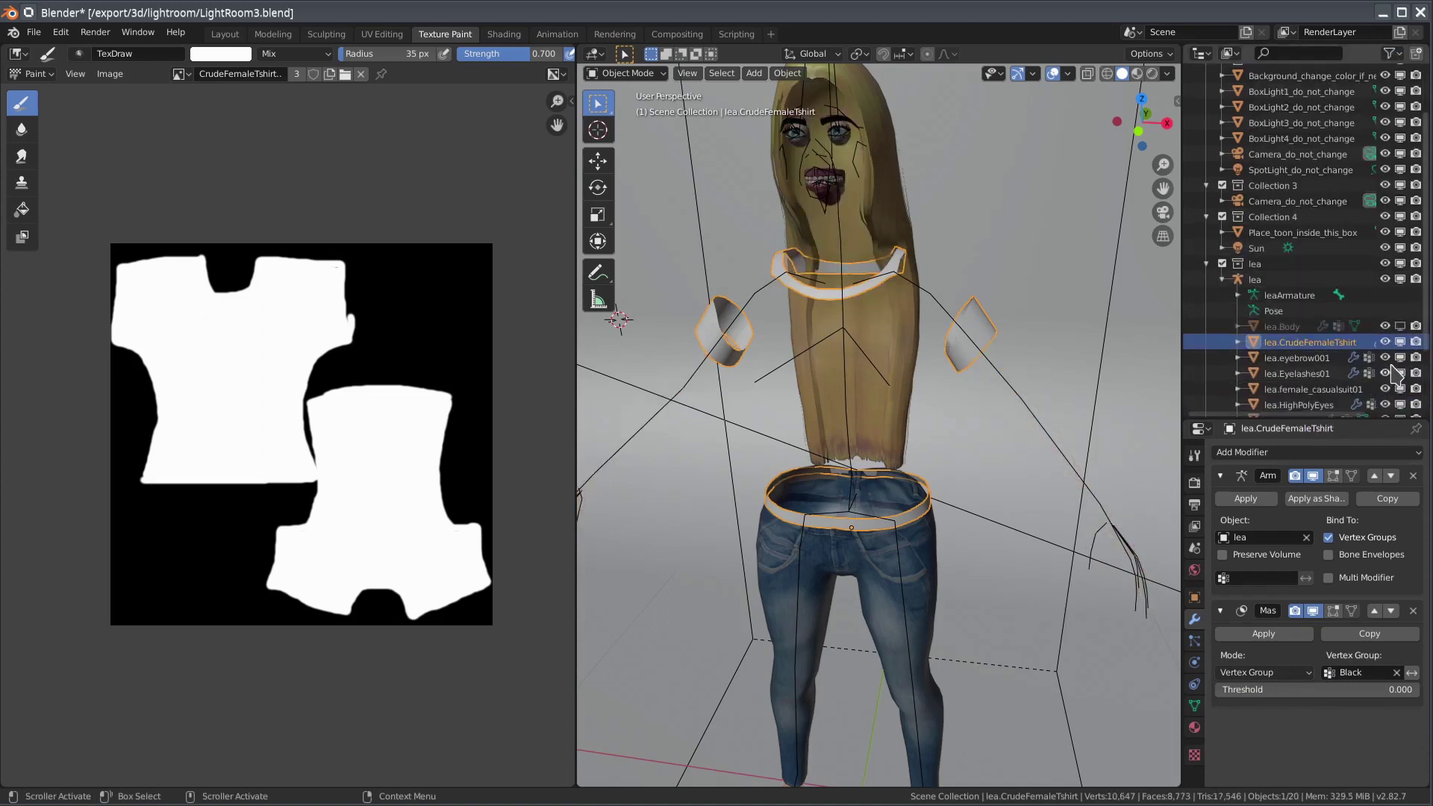
pyautogui.moveTo(1384, 358); pyautogui.dragTo(1384, 389)
pyautogui.scroll(-2, 1384, 373)
pyautogui.moveTo(1385, 324); pyautogui.dragTo(1385, 372)
pyautogui.scroll(-1, 1384, 374)
pyautogui.click(1401, 372)
pyautogui.moveTo(1053, 291)
pyautogui.mouseDown(button='middle')
pyautogui.moveTo(1027, 311)
pyautogui.moveTo(970, 205)
pyautogui.moveTo(1071, 297)
pyautogui.mouseUp(button='middle')
# Switch to Texture Paint mode and make black the active brush colour
pyautogui.click(647, 73)
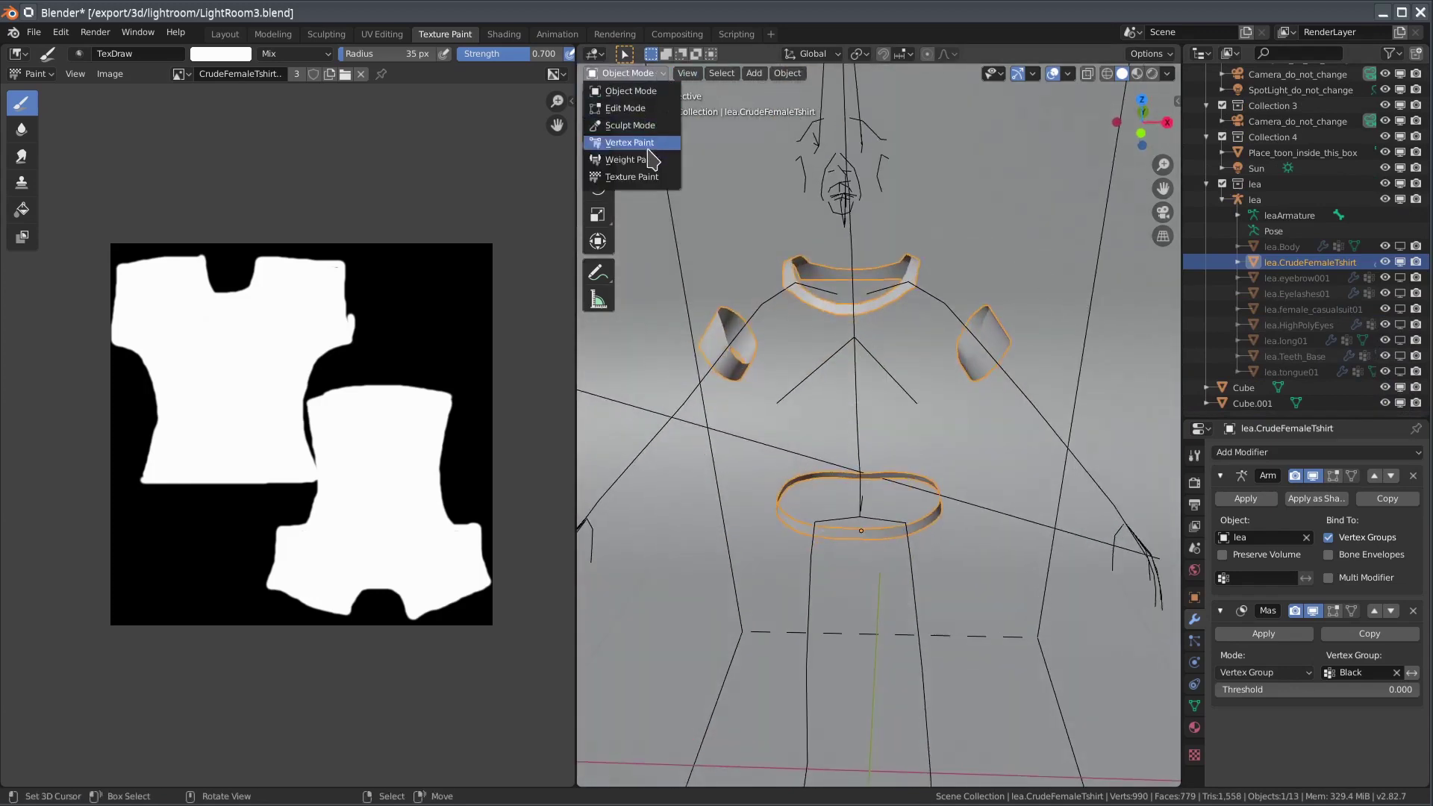
pyautogui.click(648, 177)
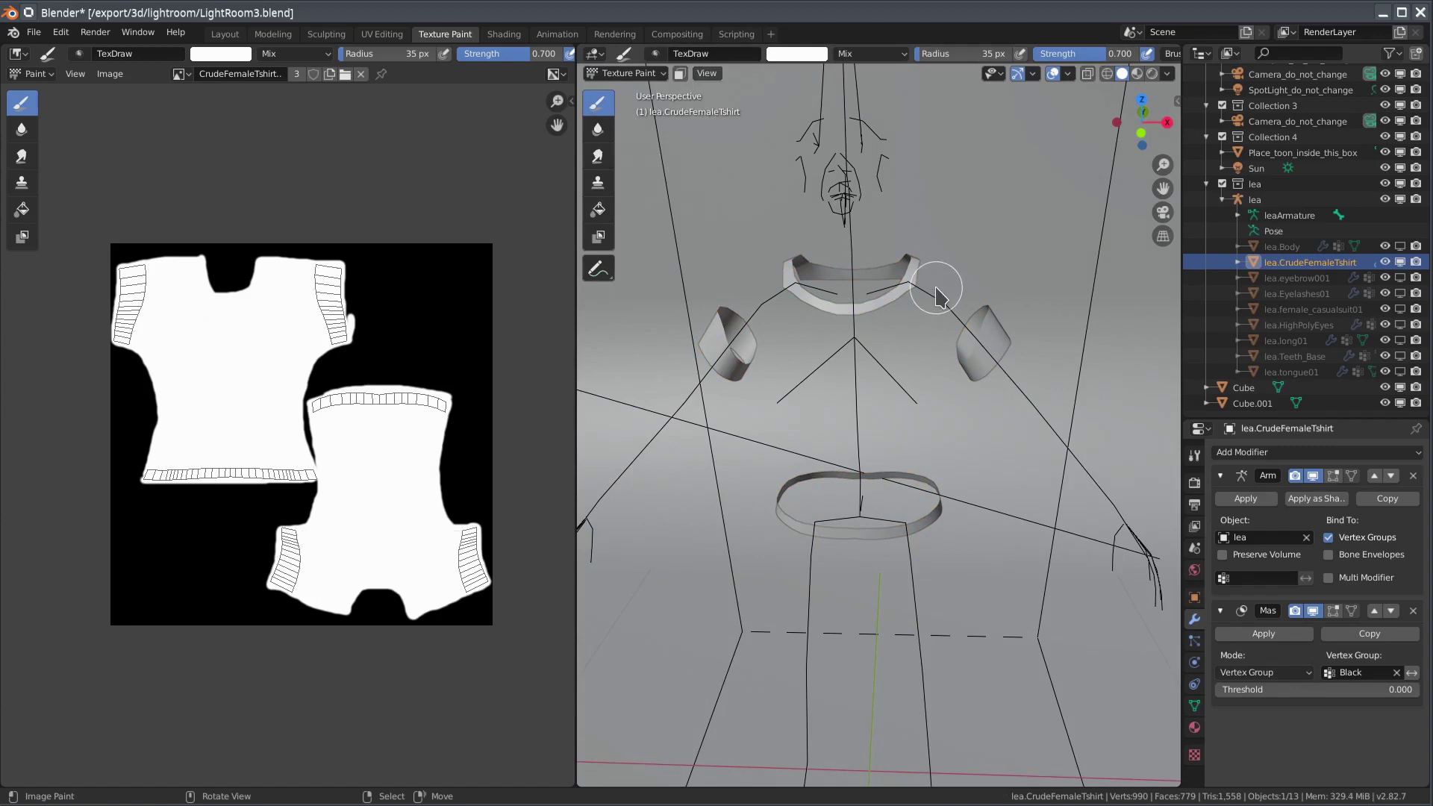
pyautogui.press('n')
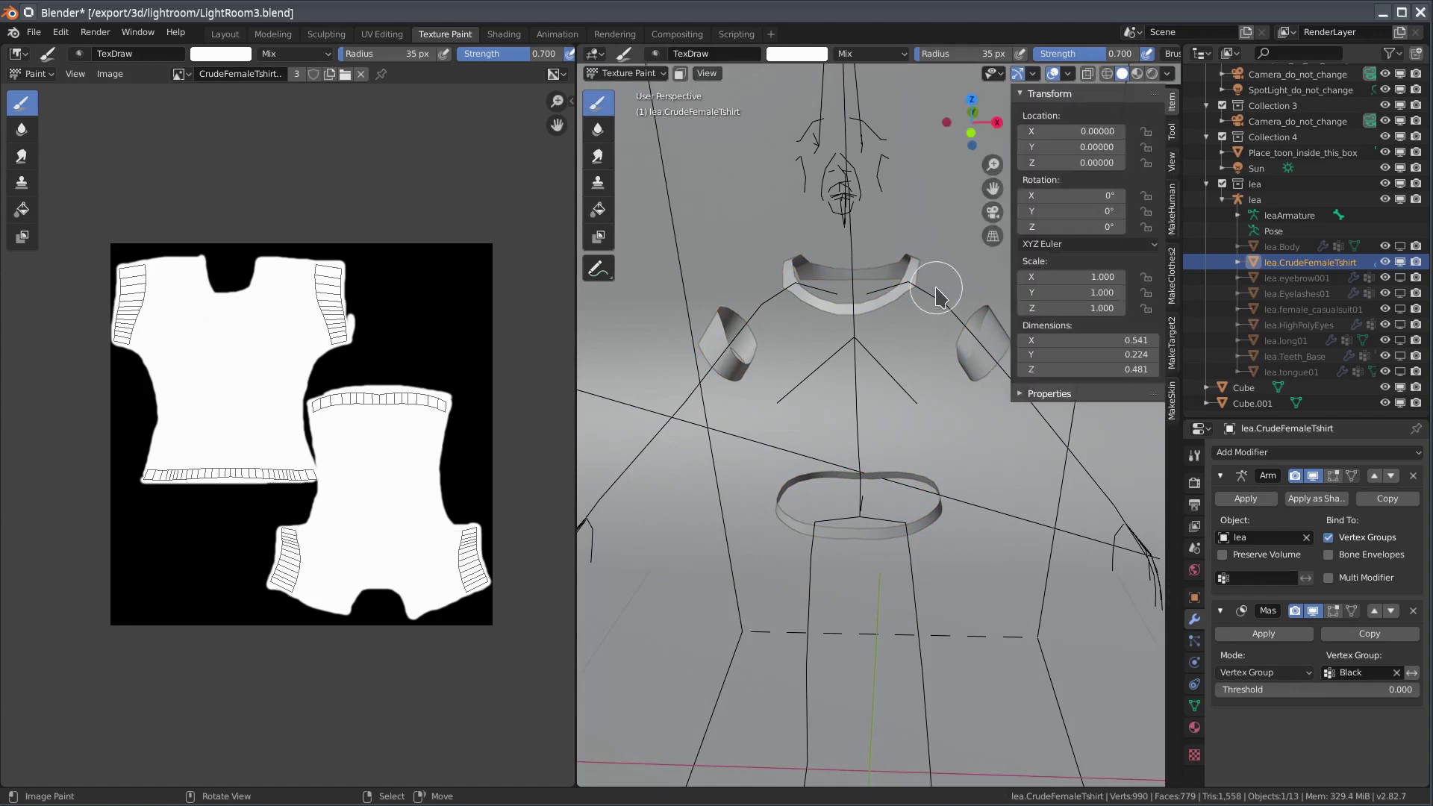
pyautogui.click(1172, 133)
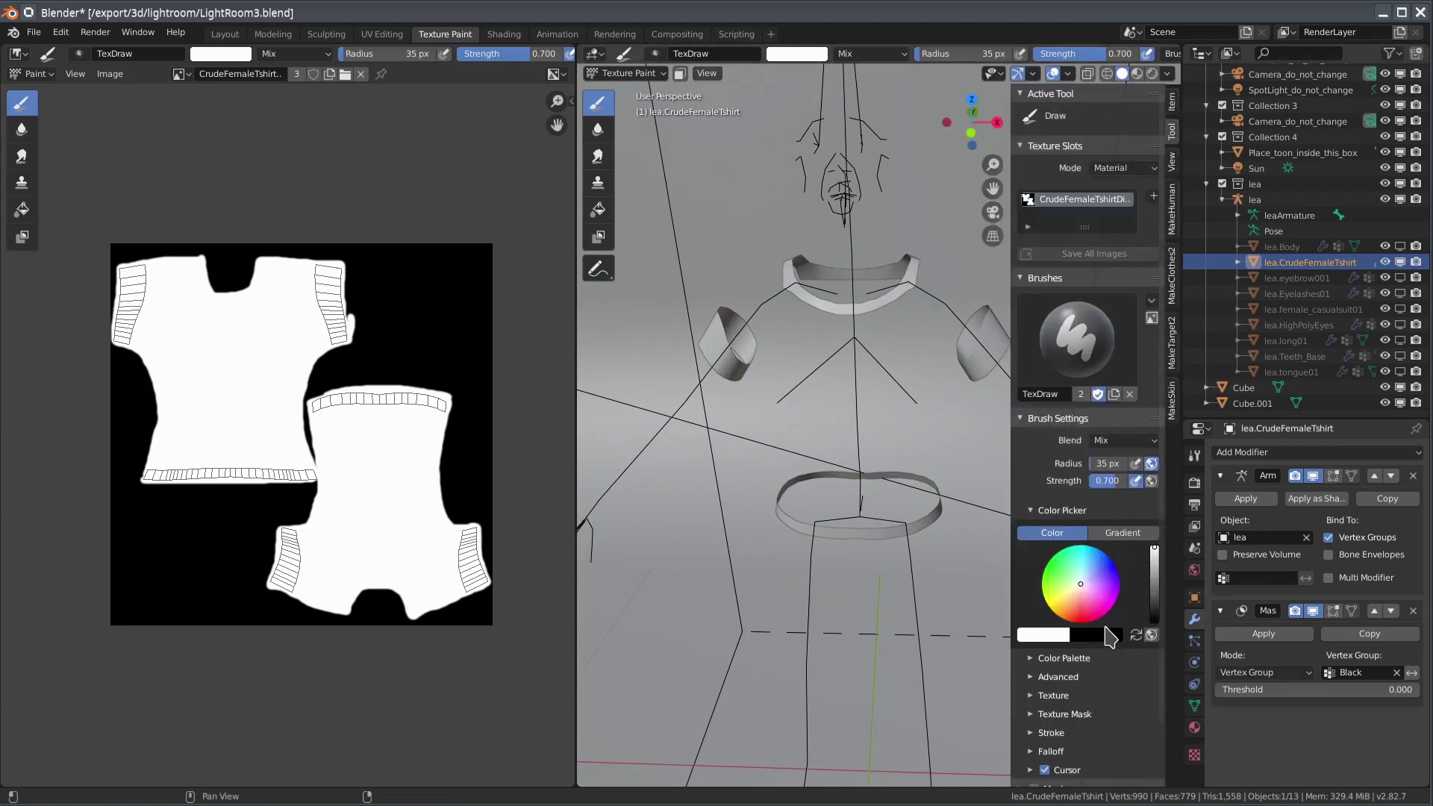
pyautogui.click(1135, 635)
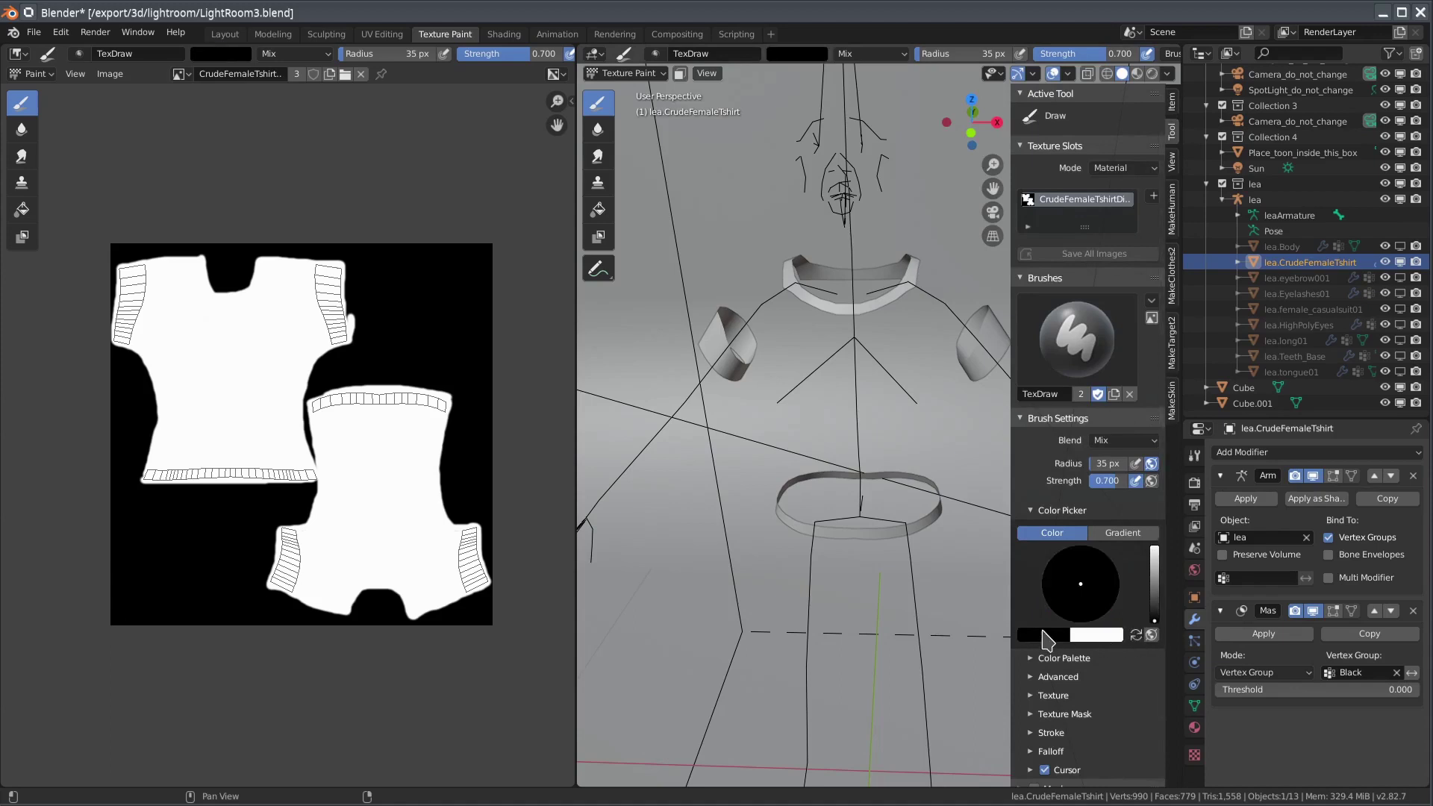
# Paint the collar, sleeve bands and waistband solid black on the shirt
pyautogui.moveTo(881, 306); pyautogui.dragTo(795, 279)
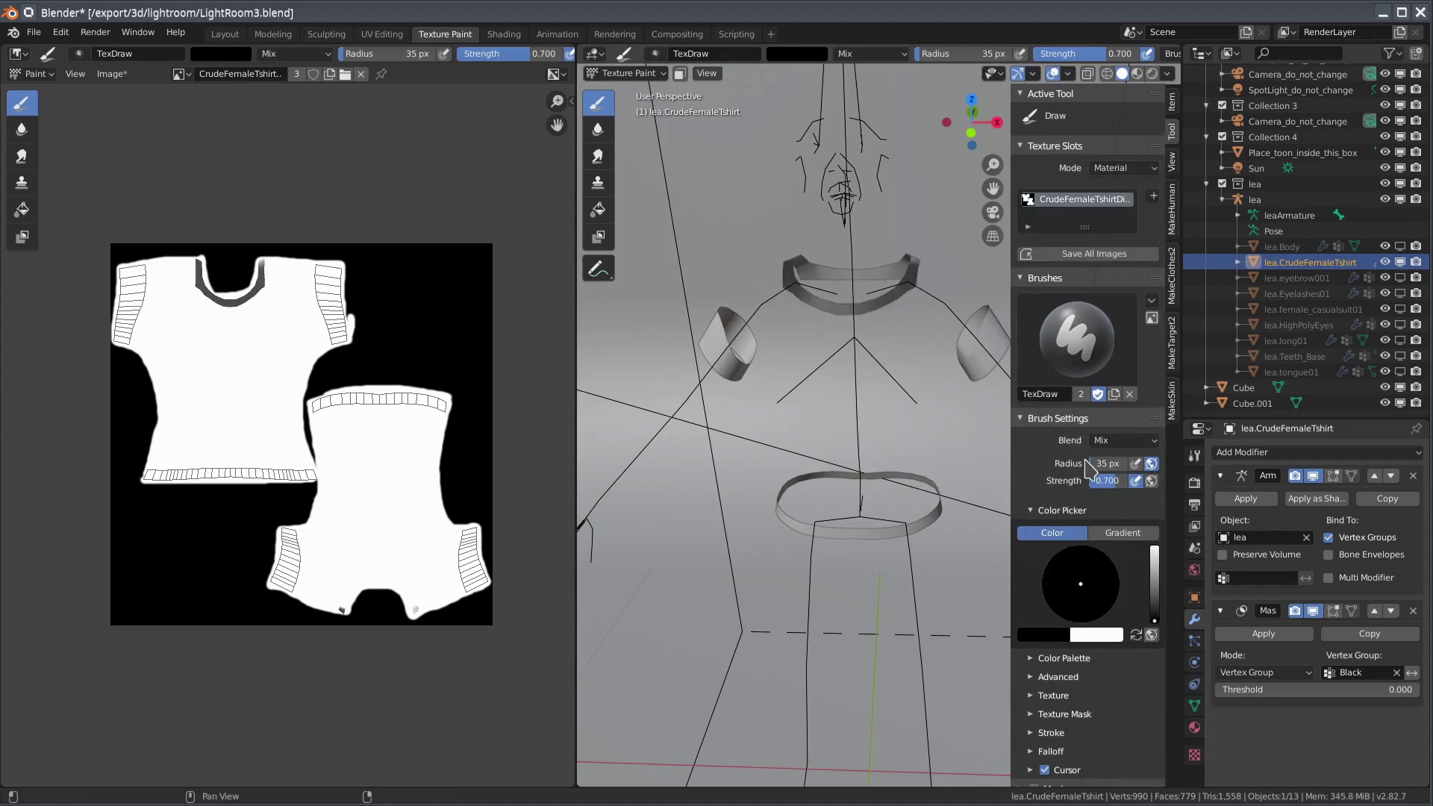
pyautogui.moveTo(1107, 481); pyautogui.dragTo(1153, 480)
pyautogui.moveTo(792, 283); pyautogui.dragTo(922, 262)
pyautogui.moveTo(922, 262)
pyautogui.mouseDown(button='middle')
pyautogui.moveTo(903, 366)
pyautogui.moveTo(859, 321)
pyautogui.mouseUp(button='middle')
pyautogui.moveTo(858, 321)
pyautogui.mouseDown()
pyautogui.moveTo(903, 284)
pyautogui.moveTo(843, 224)
pyautogui.moveTo(709, 448)
pyautogui.moveTo(746, 433)
pyautogui.mouseUp()
pyautogui.moveTo(746, 433); pyautogui.dragTo(922, 429, button='middle')
pyautogui.moveTo(921, 429)
pyautogui.mouseDown()
pyautogui.moveTo(776, 477)
pyautogui.moveTo(713, 339)
pyautogui.moveTo(746, 314)
pyautogui.mouseUp()
pyautogui.moveTo(747, 313); pyautogui.dragTo(821, 336, button='middle')
pyautogui.moveTo(821, 336); pyautogui.dragTo(803, 333)
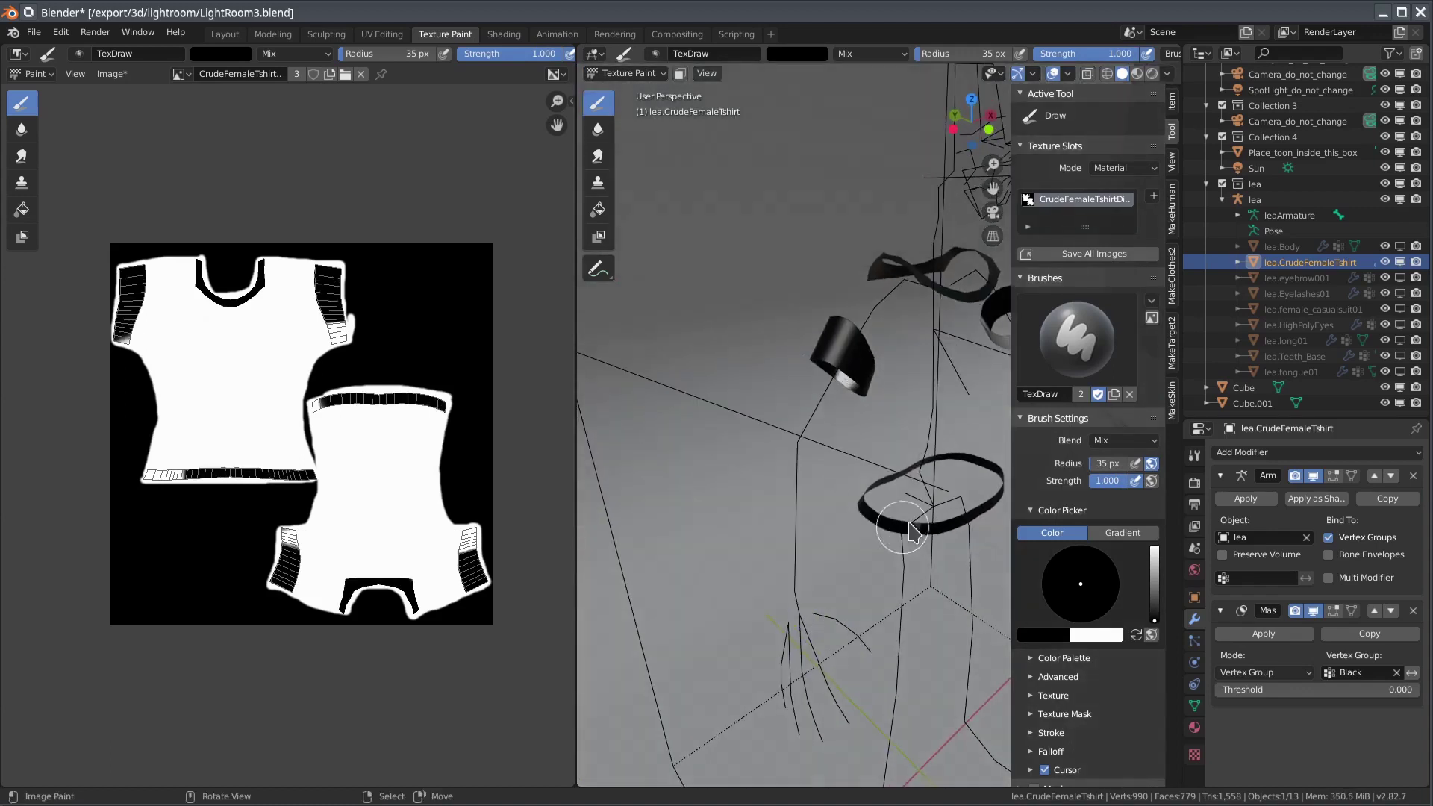
pyautogui.moveTo(903, 463); pyautogui.dragTo(918, 388, button='middle')
pyautogui.scroll(2, 416, 378)
pyautogui.scroll(-1, 416, 377)
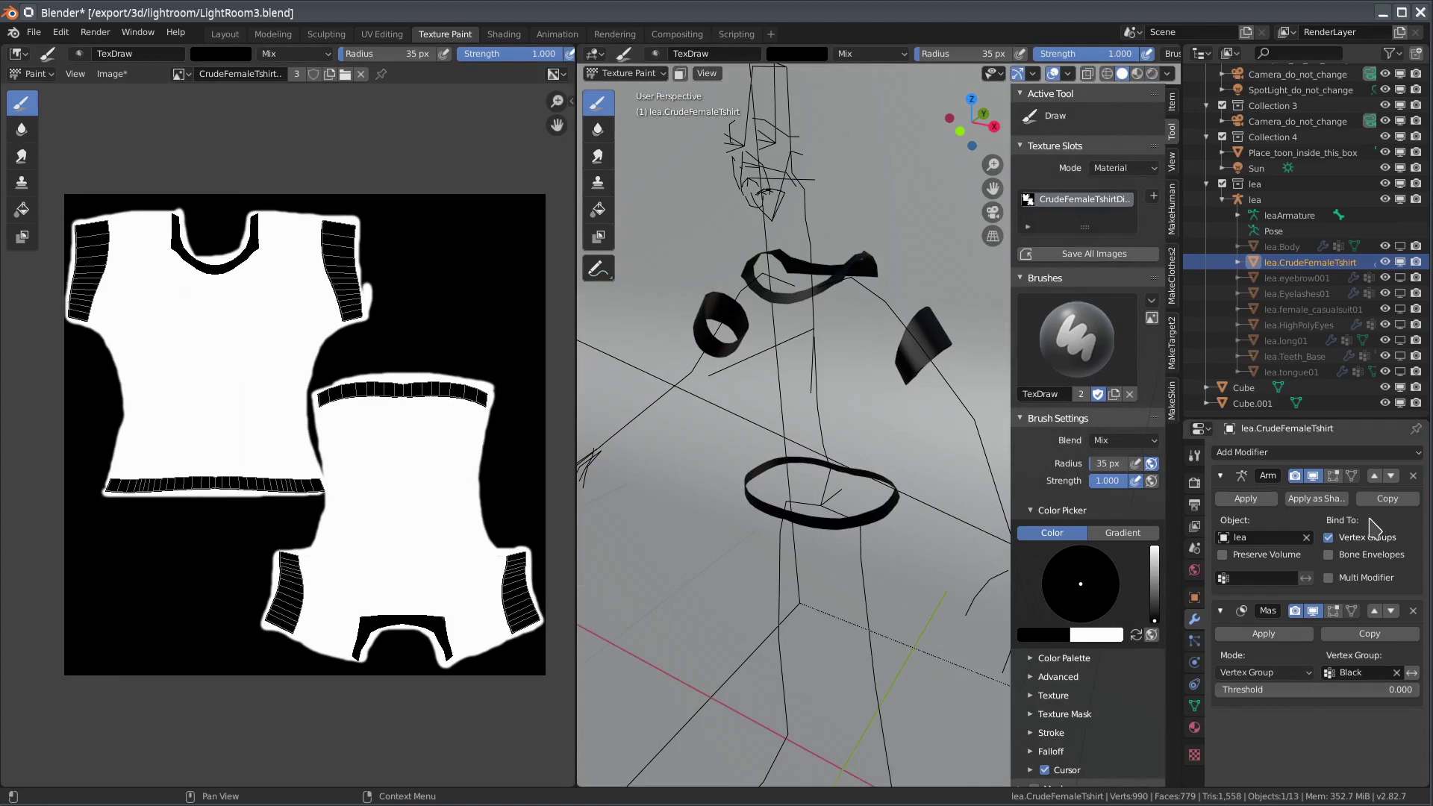
# Turn off the Mask modifier's viewport display and save the texture as textpaint.png
pyautogui.click(1313, 610)
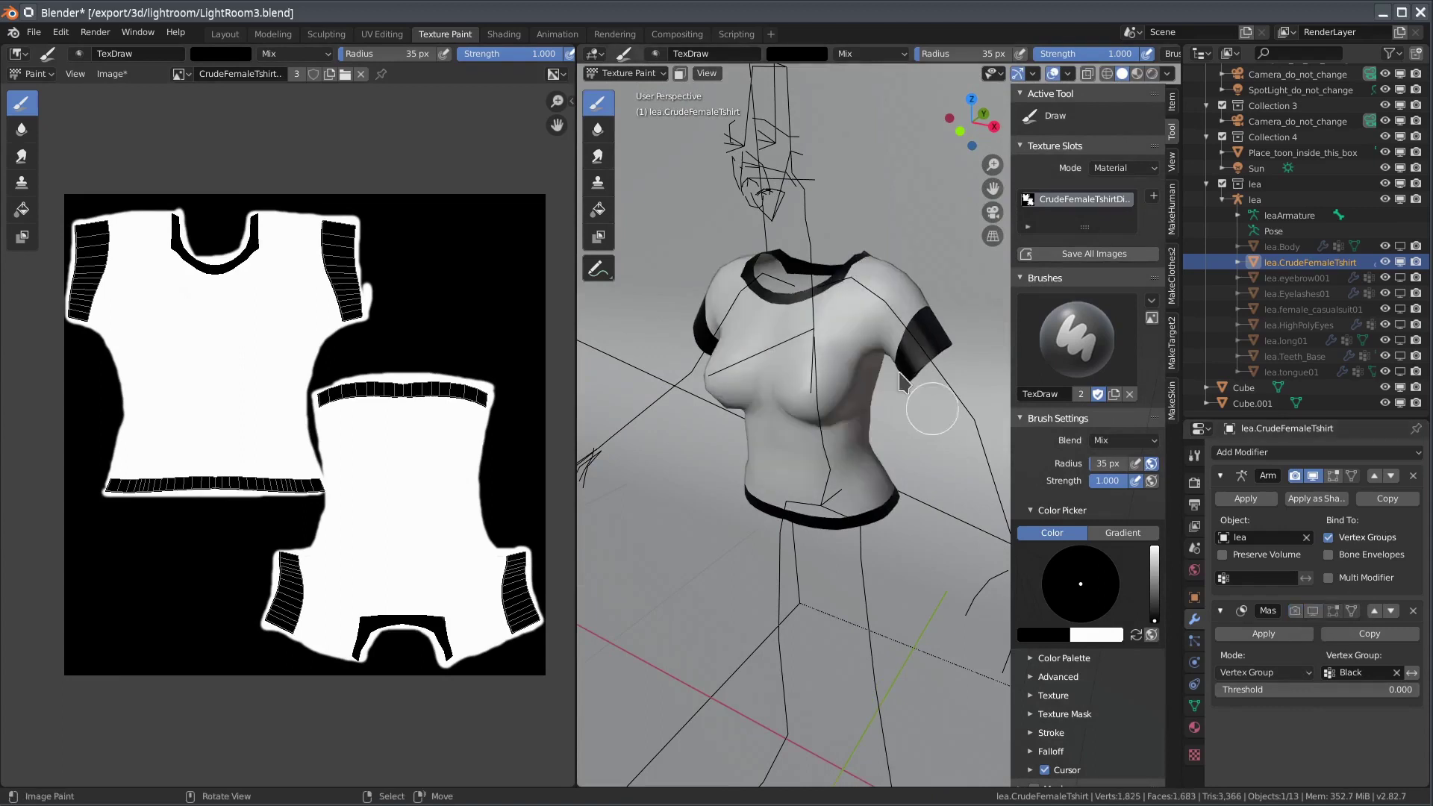
pyautogui.moveTo(921, 400); pyautogui.dragTo(883, 369, button='middle')
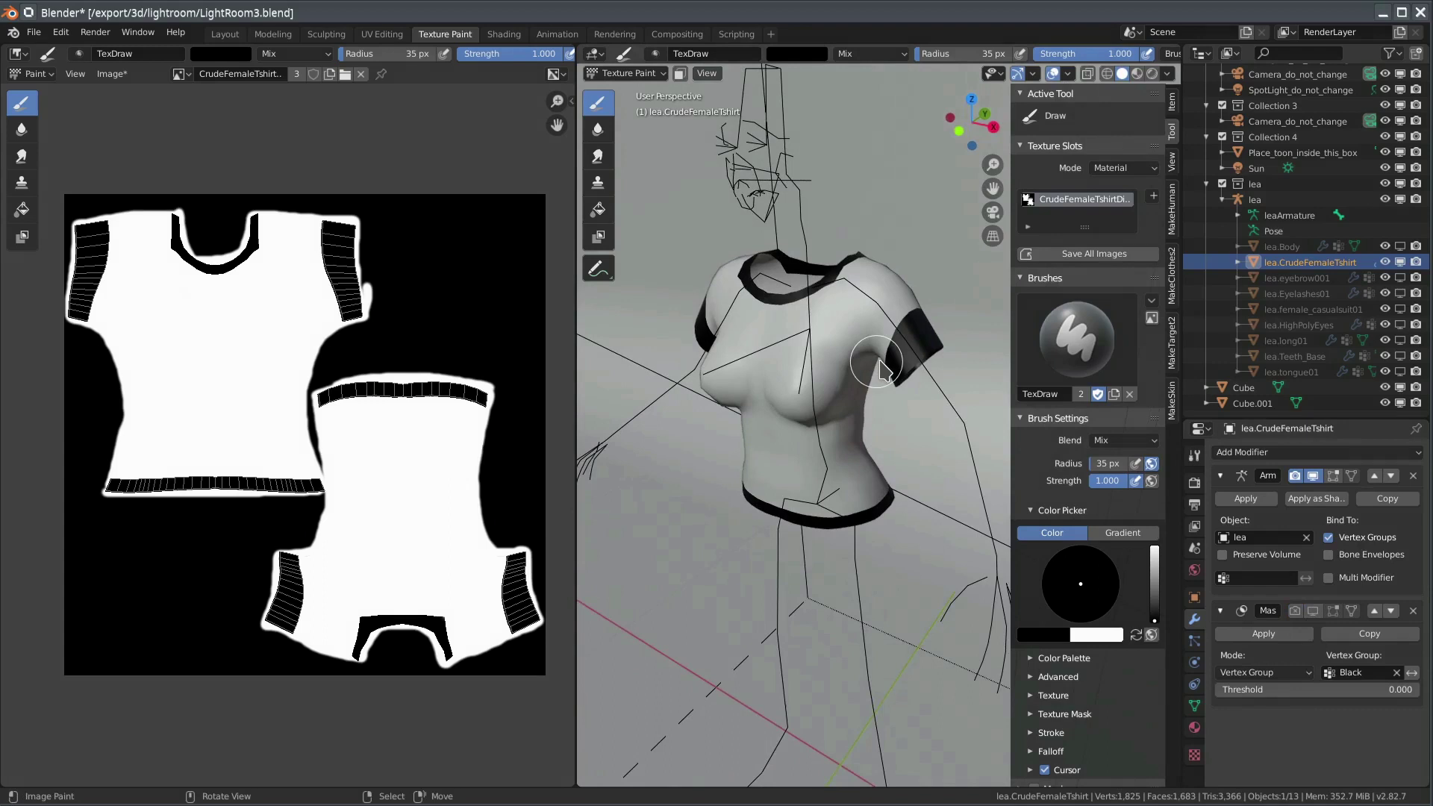
pyautogui.click(112, 74)
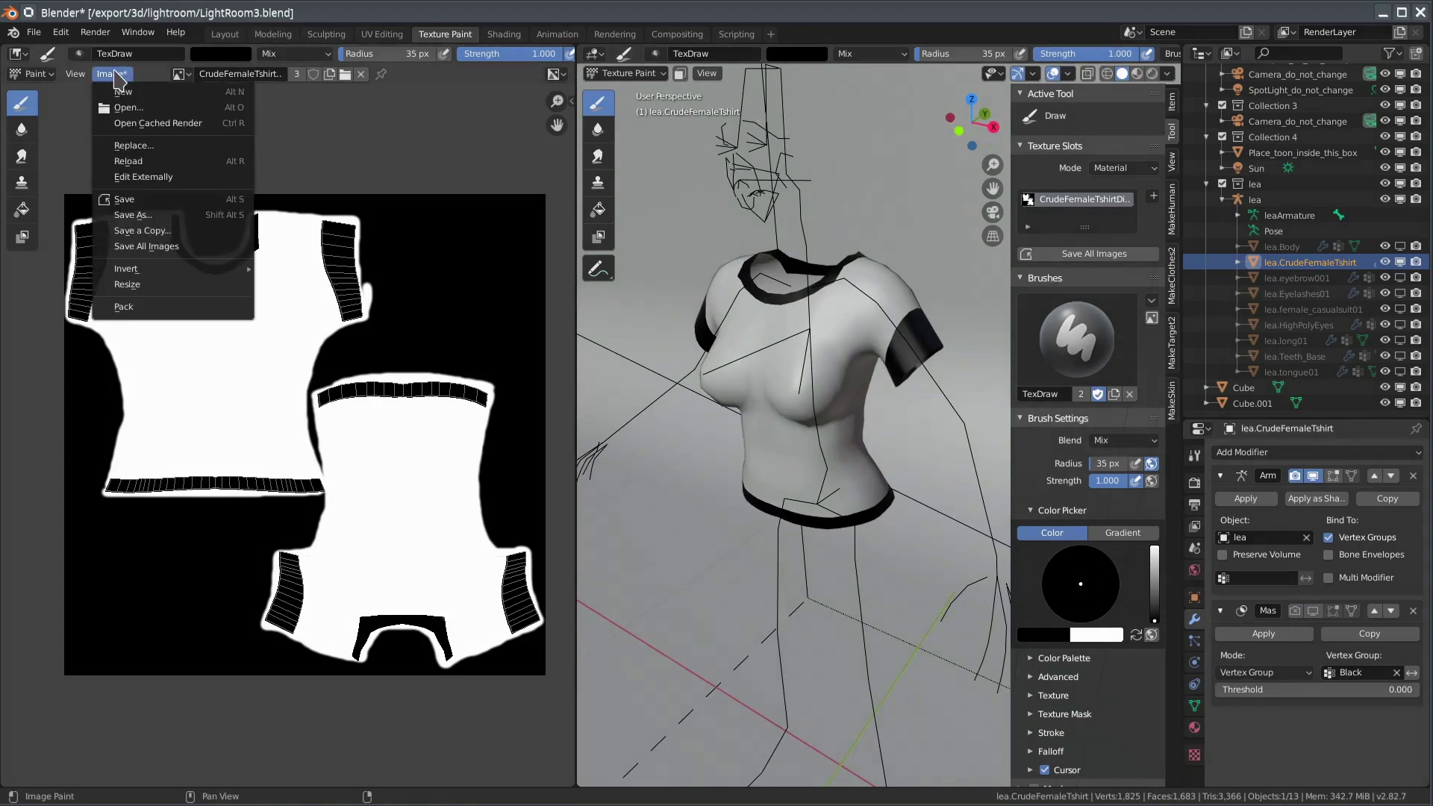
pyautogui.click(144, 200)
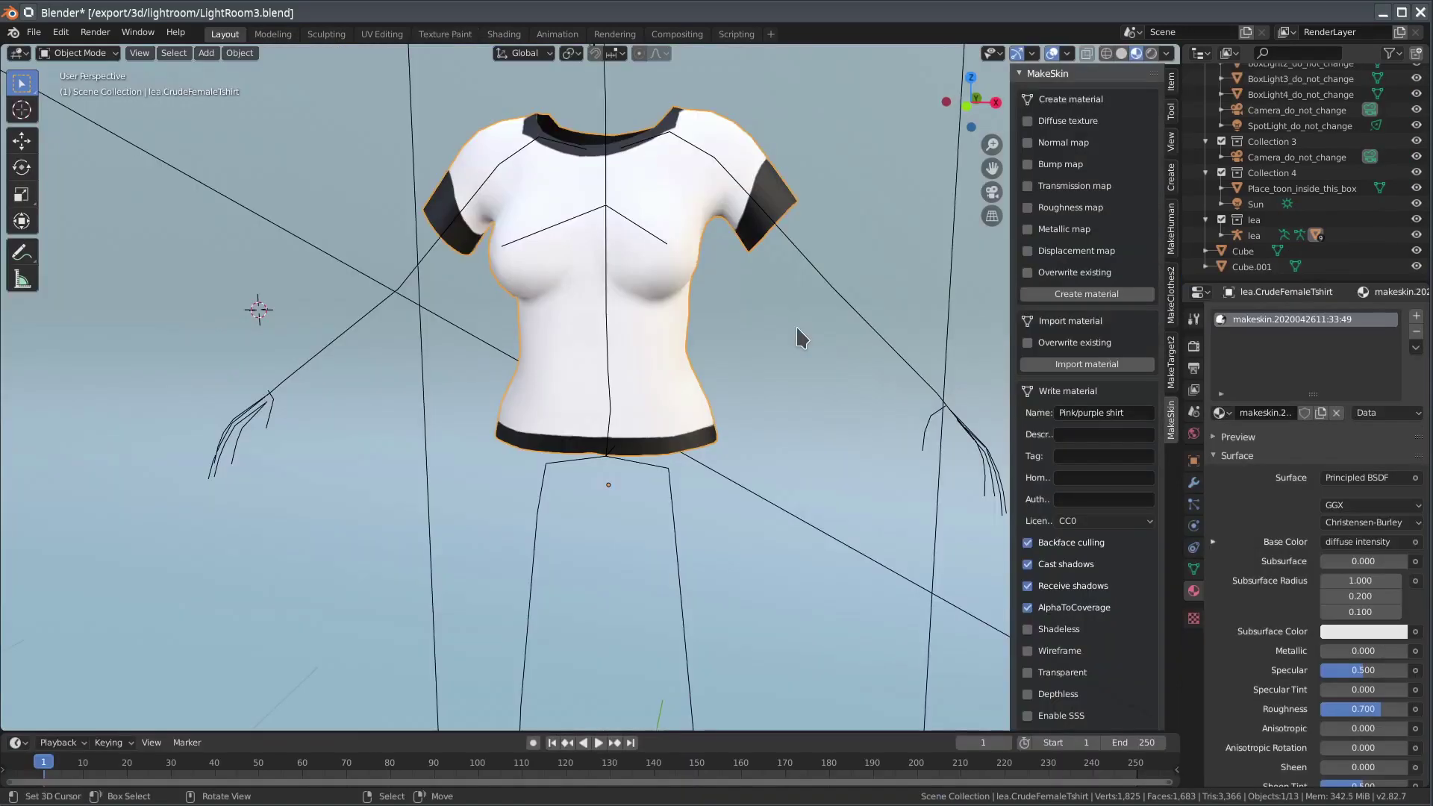
# Enter 'Black/white material' as the MakeSkin material name and enable the litsphere option
pyautogui.click(1134, 412)
pyautogui.write('Black/white mae')
pyautogui.press('BackSpace')
pyautogui.write('terial')
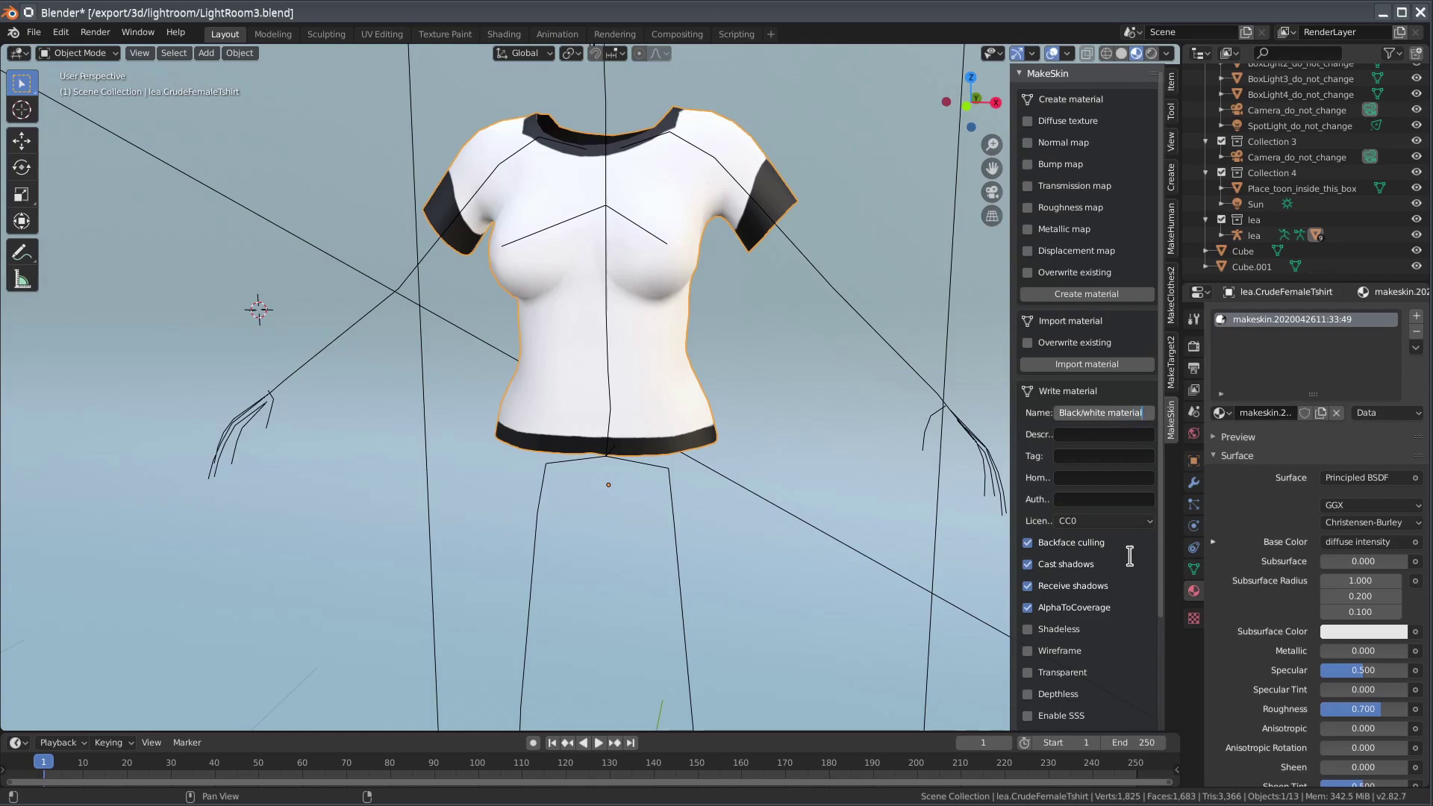
pyautogui.press('Return')
pyautogui.scroll(-5, 1082, 560)
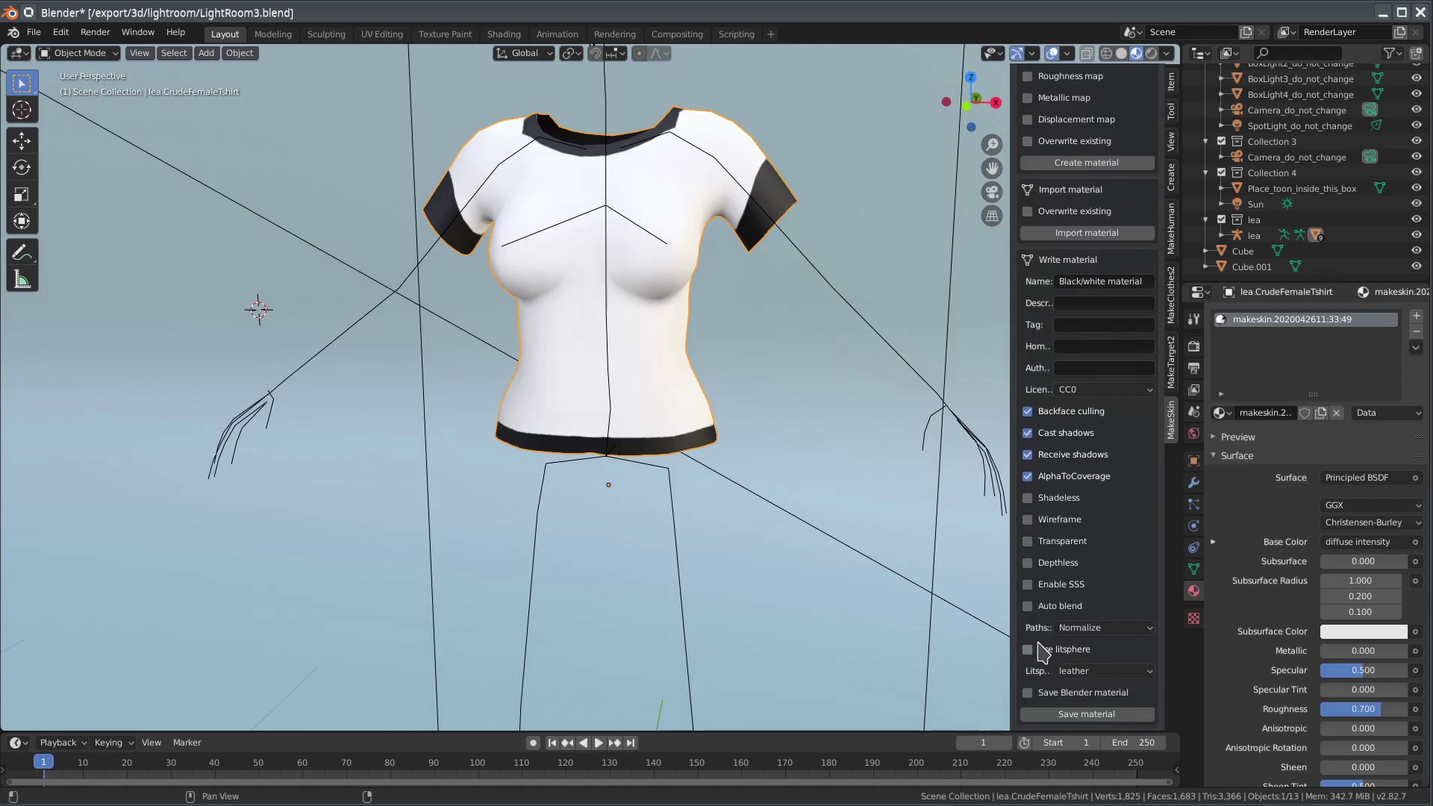
pyautogui.click(1028, 650)
# Write the material to blackwhite.mhmat, replacing the old pinkpurple file name
pyautogui.click(1079, 714)
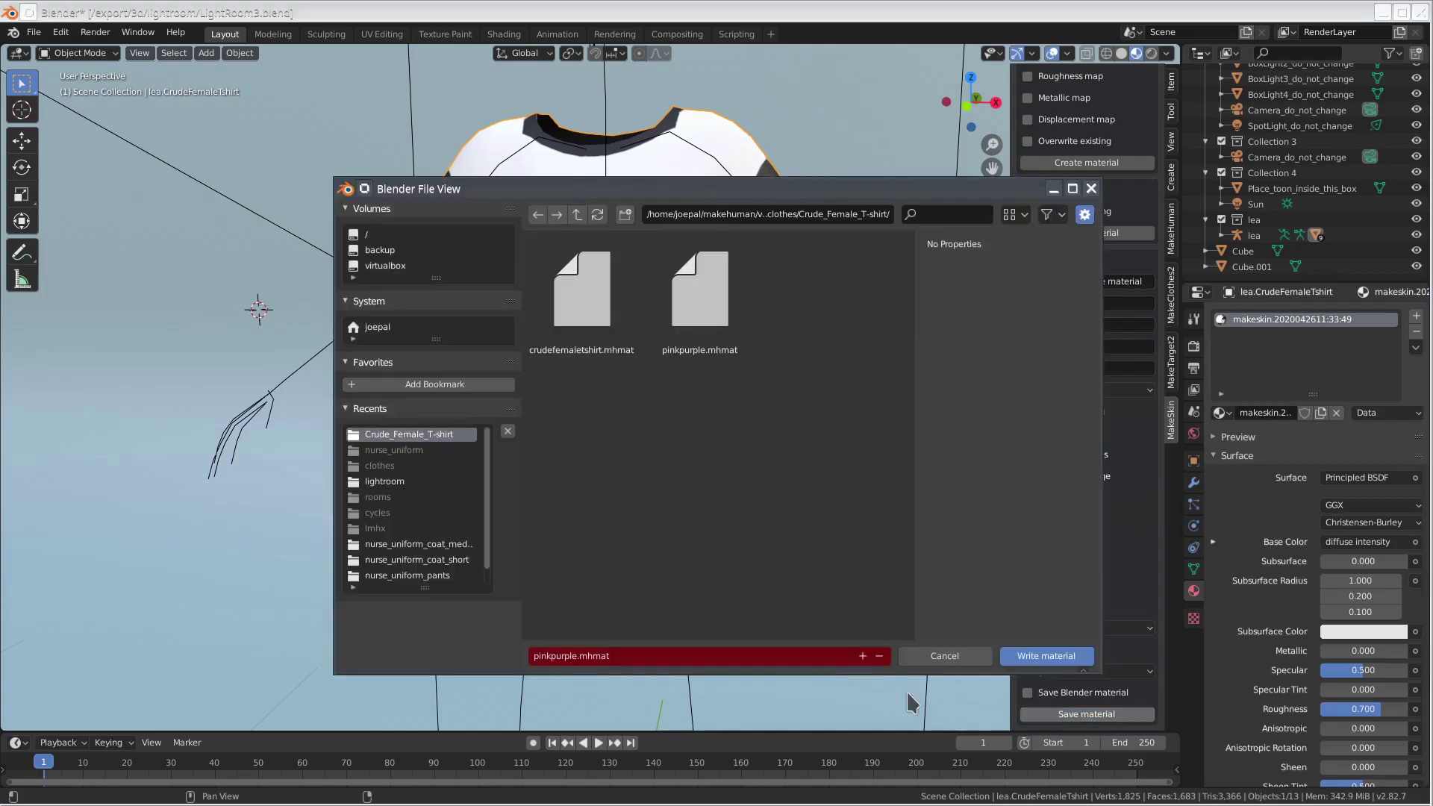
pyautogui.click(579, 656)
pyautogui.click(579, 656)
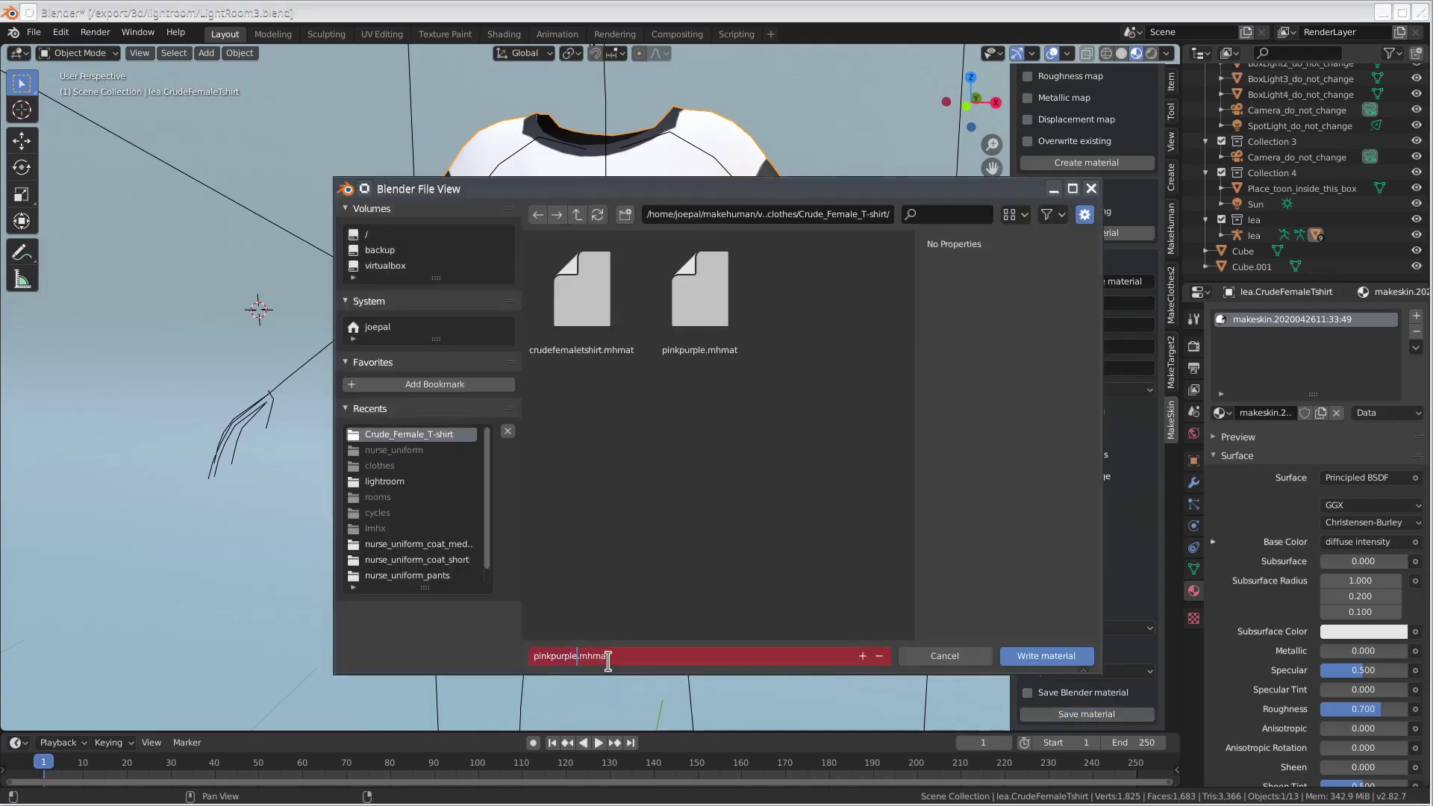
pyautogui.hotkey('ctrl', 'BackSpace')
pyautogui.write('blackwhite')
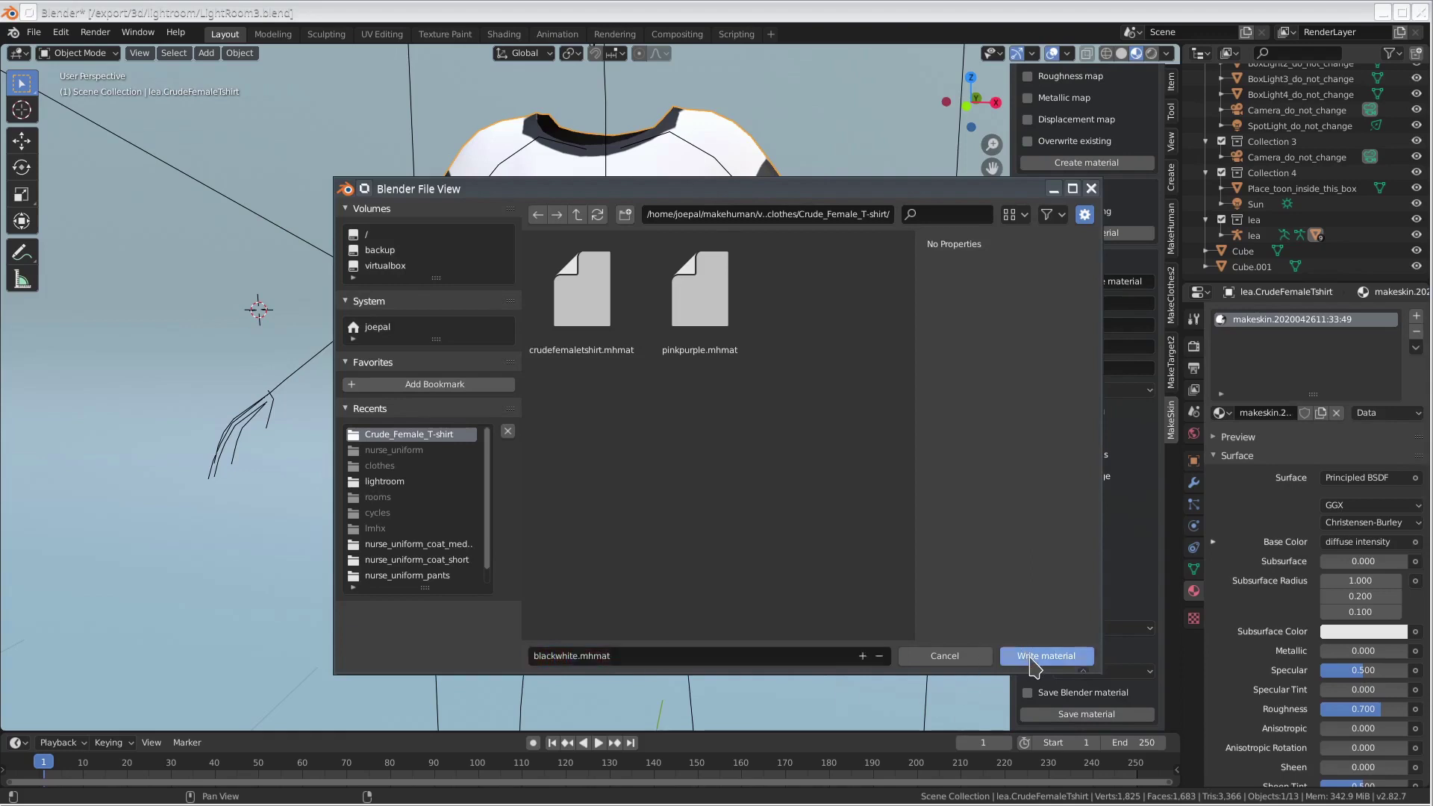
pyautogui.click(1041, 656)
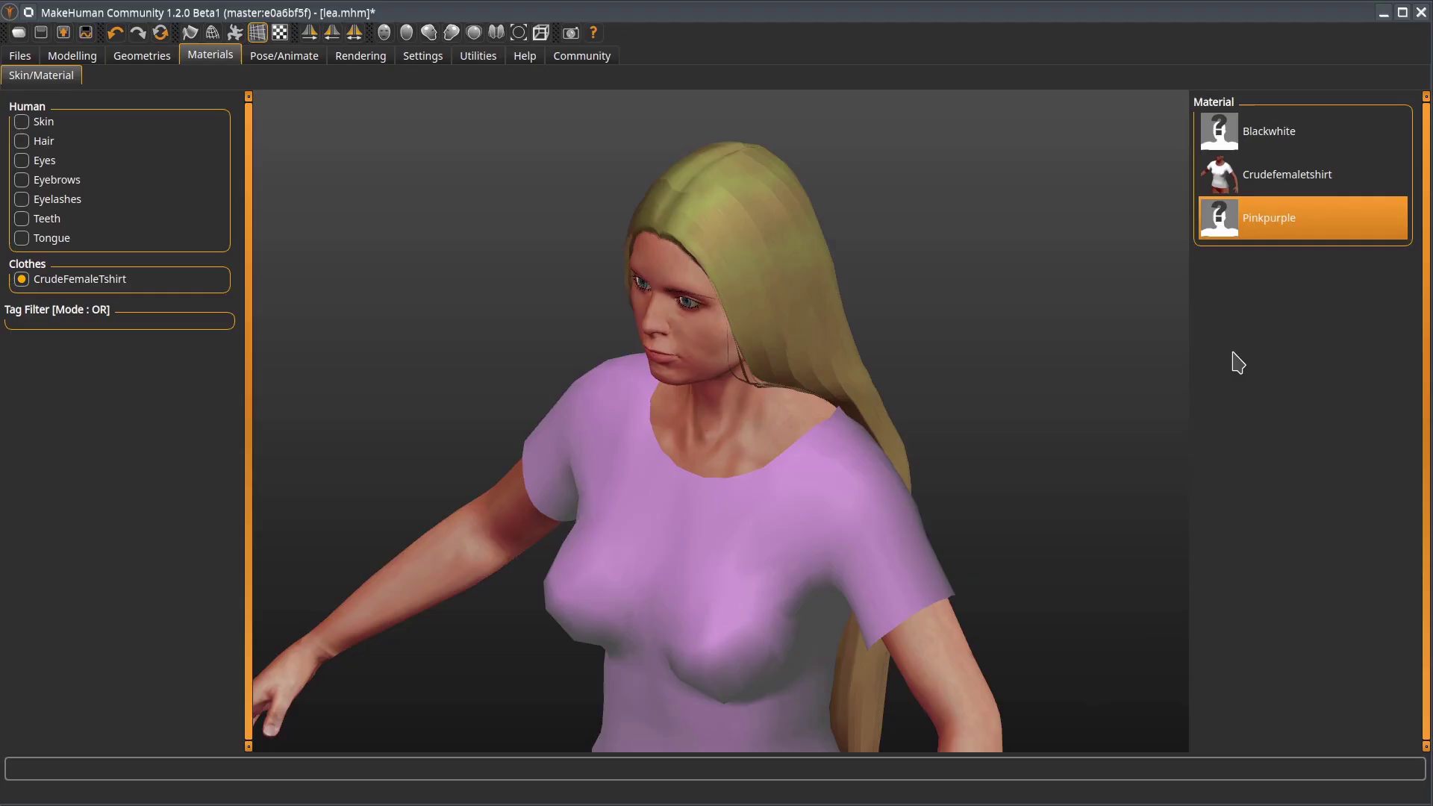
# Choose Blackwhite in the CrudeFemaleTshirt's Material list in place of Pinkpurple
pyautogui.click(1309, 137)
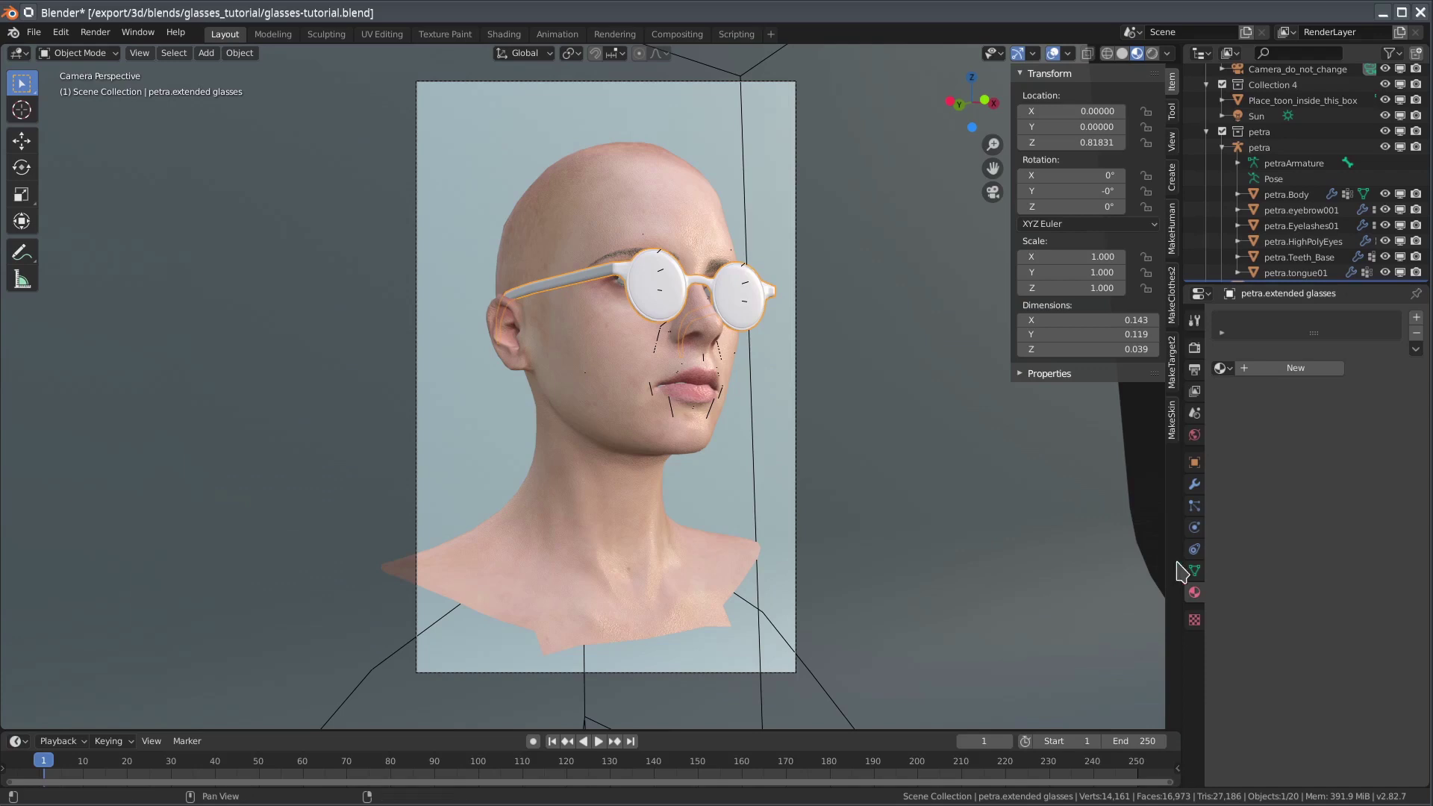
# Inspect the glasses' vertex groups and modifiers, toggling the lens Mask modifier's viewport display
pyautogui.click(1194, 571)
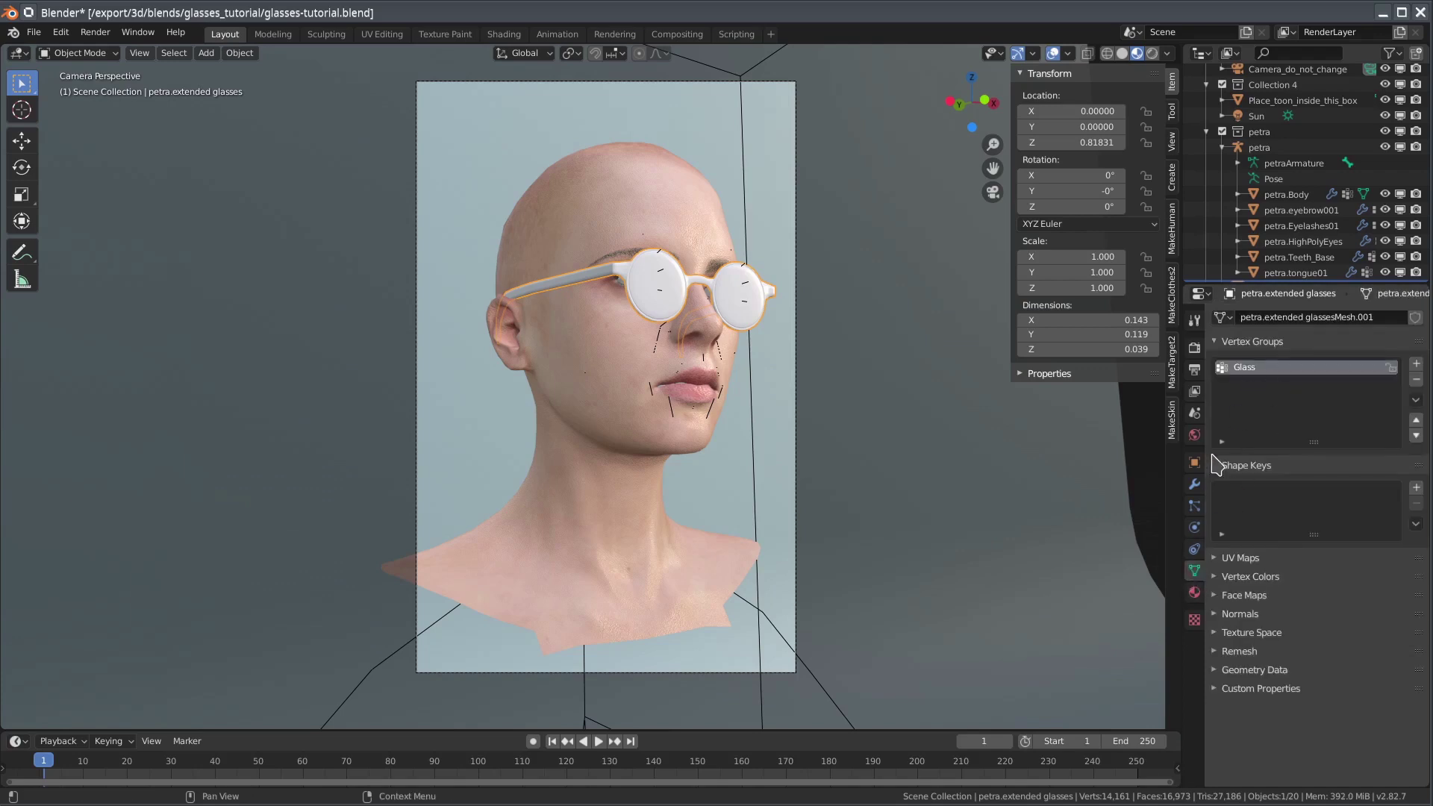
pyautogui.click(1195, 485)
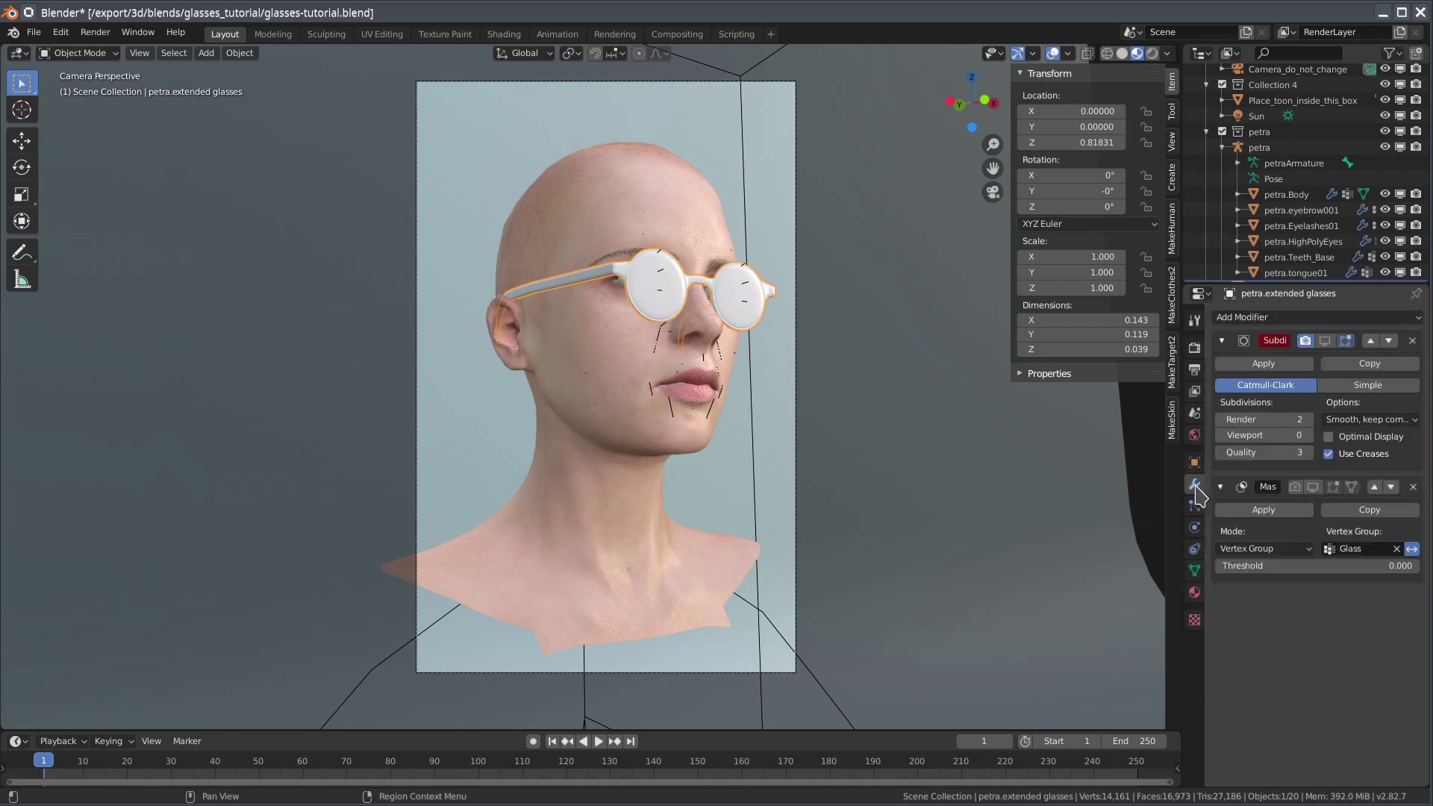
pyautogui.click(1312, 487)
pyautogui.click(1313, 487)
pyautogui.click(1313, 487)
pyautogui.click(1313, 487)
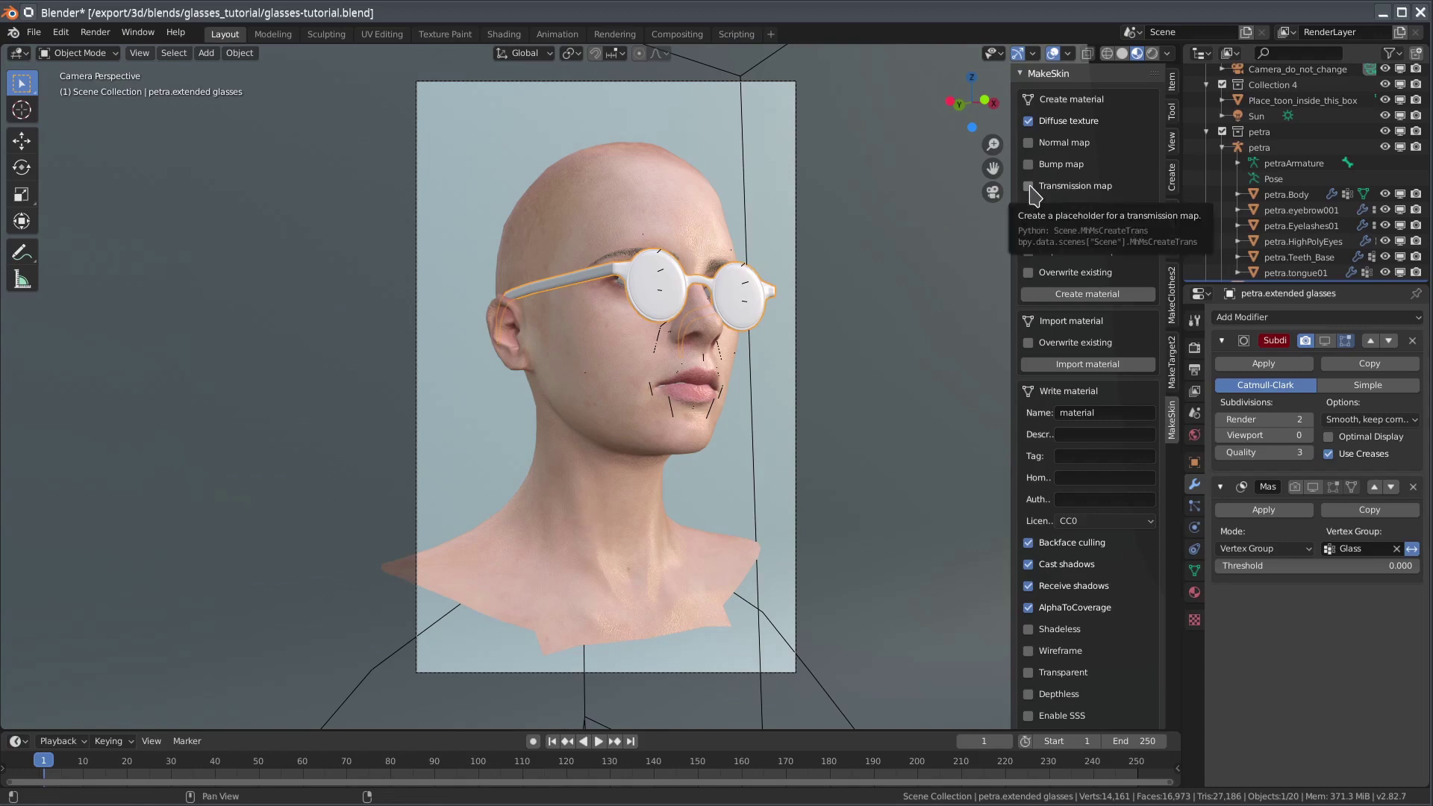
# Tick Transmission map and create the glasses' MakeSkin template material
pyautogui.click(1028, 187)
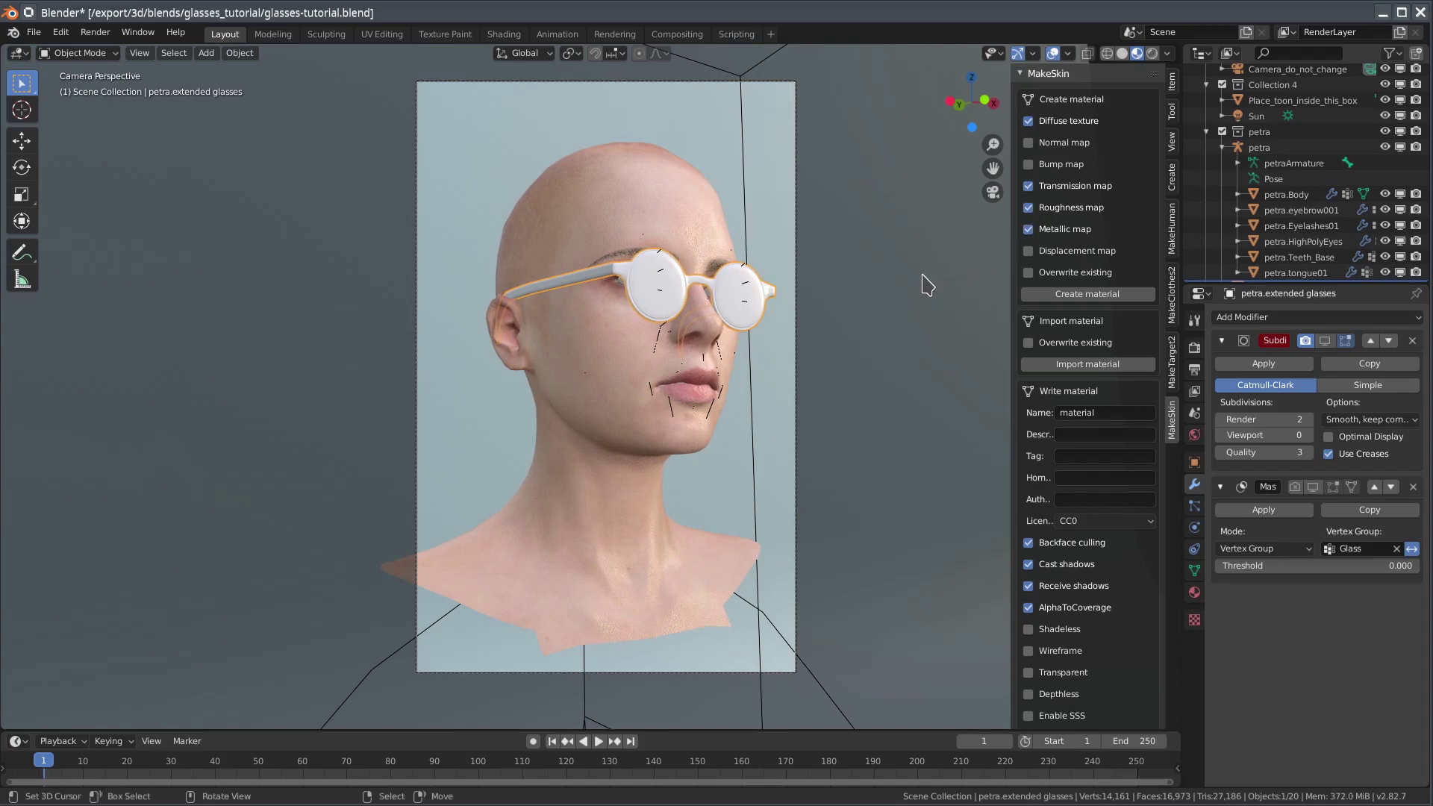
pyautogui.click(1077, 302)
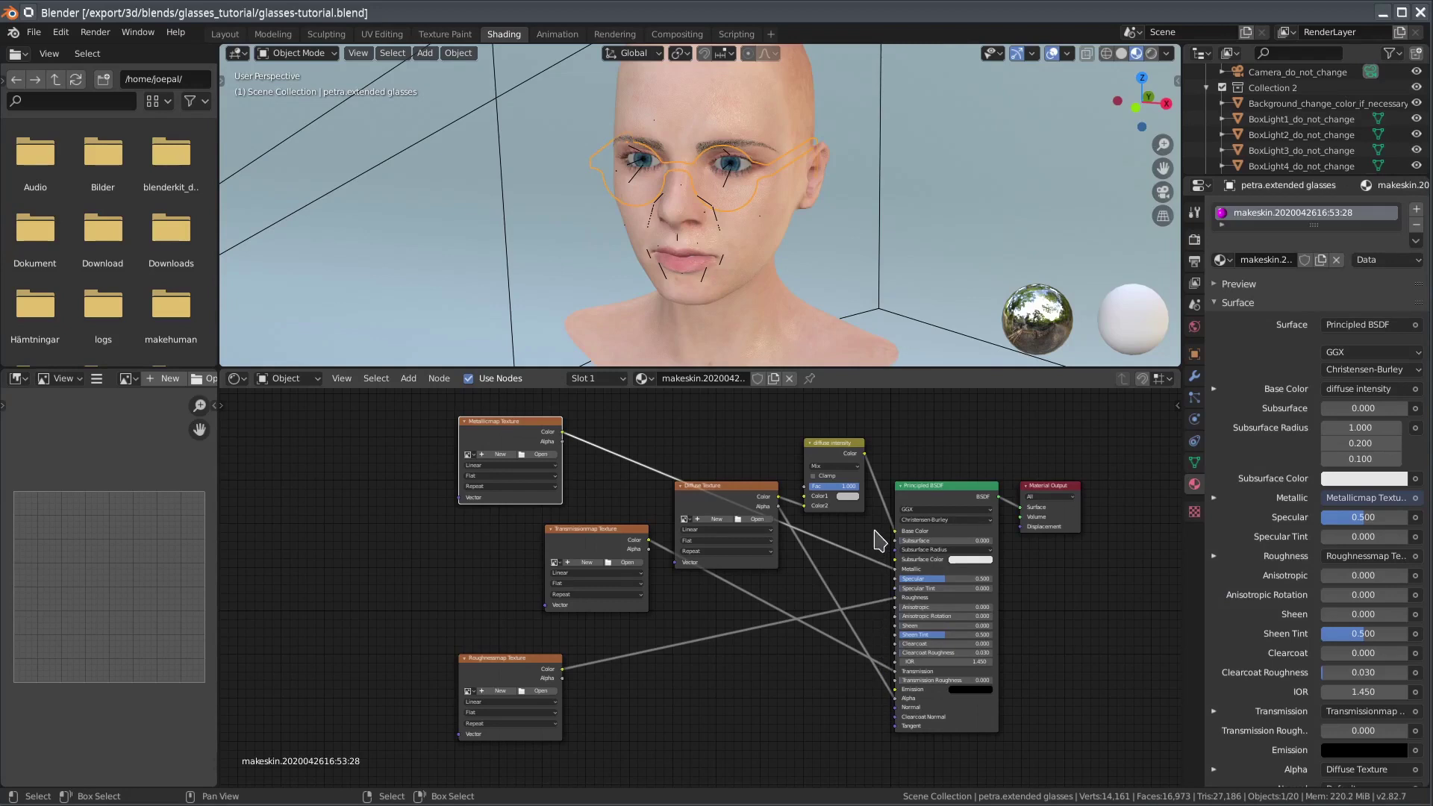
# Add new images named diffuse and black metallic to their texture nodes
pyautogui.click(715, 527)
pyautogui.click(765, 507)
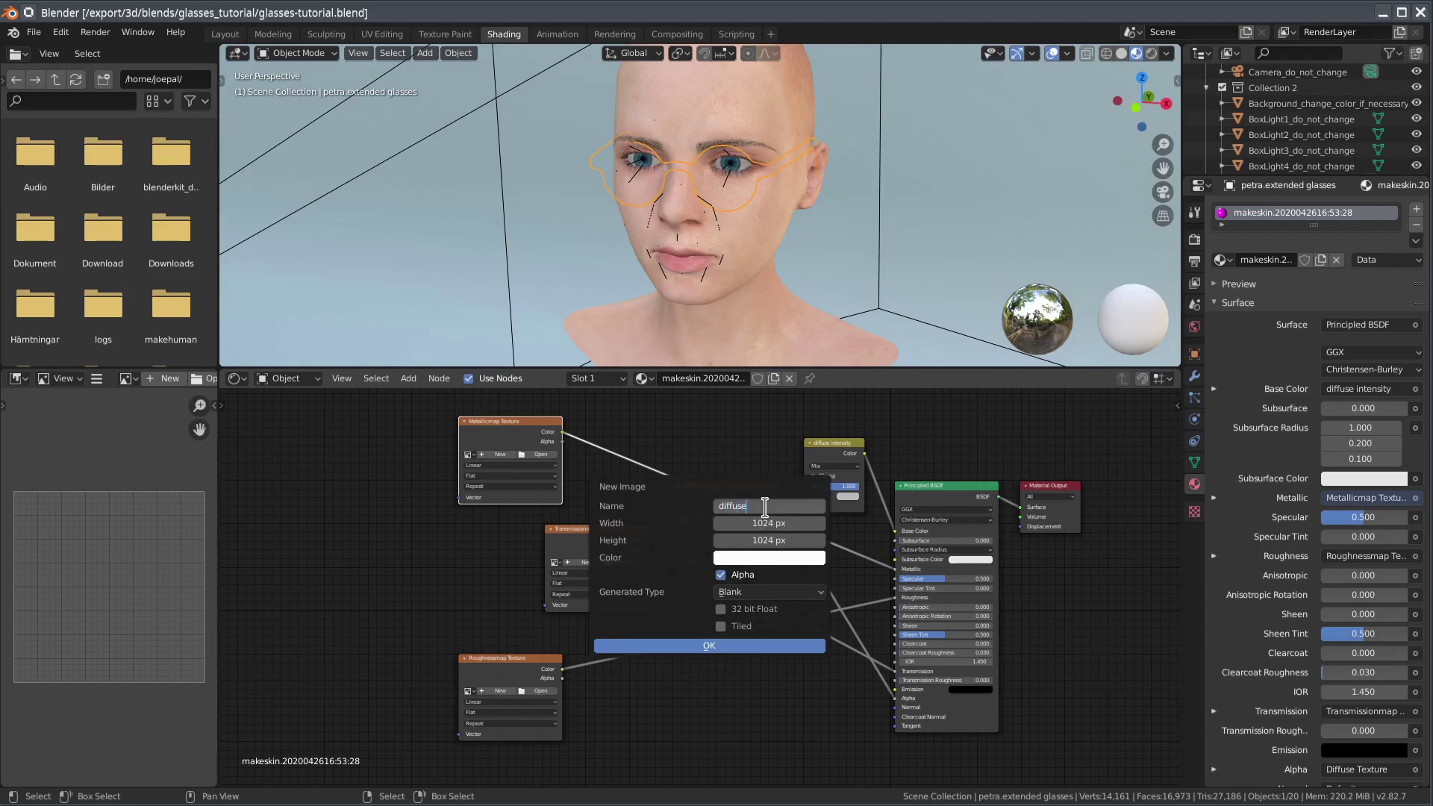
pyautogui.press('Return')
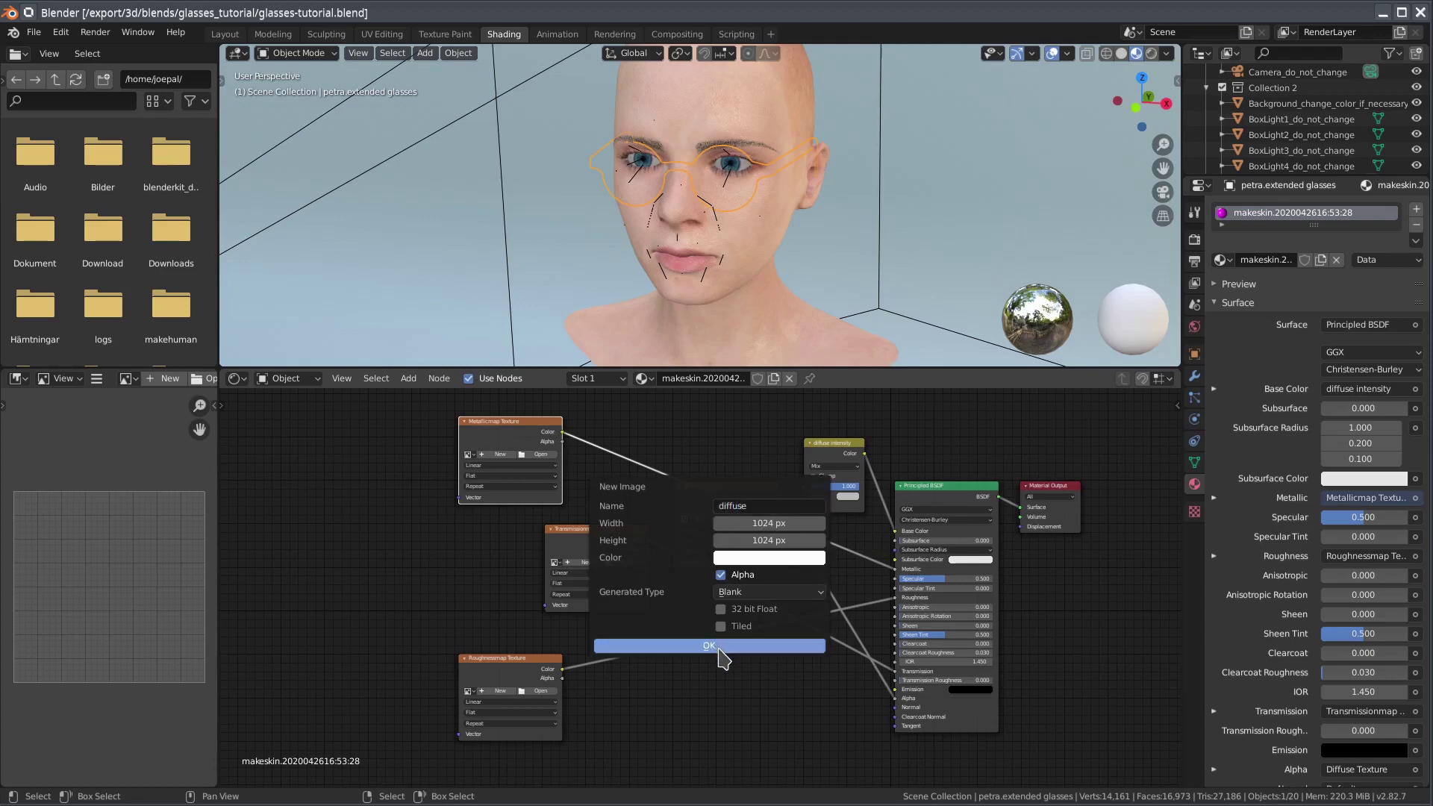
pyautogui.click(709, 646)
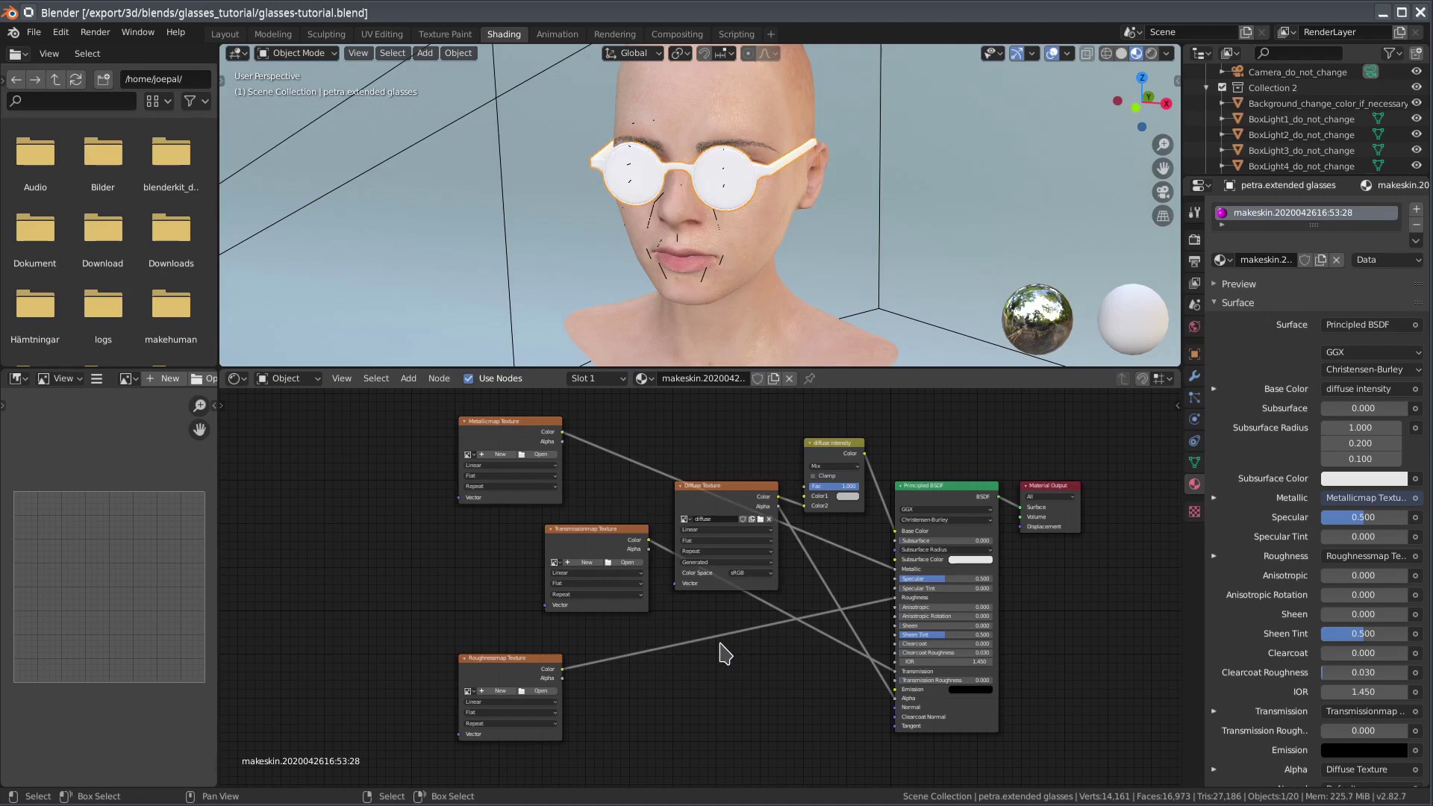
pyautogui.click(486, 423)
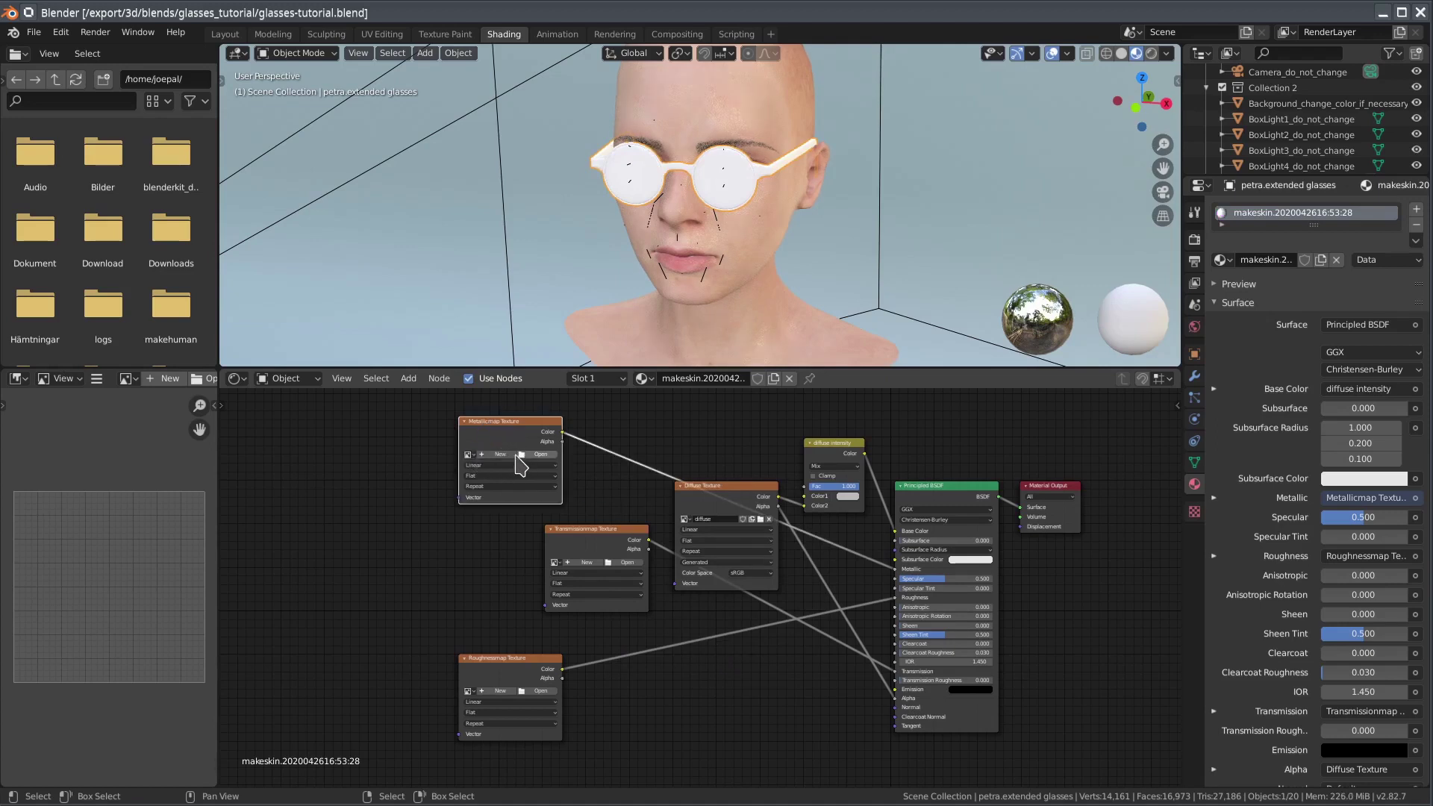
pyautogui.click(496, 453)
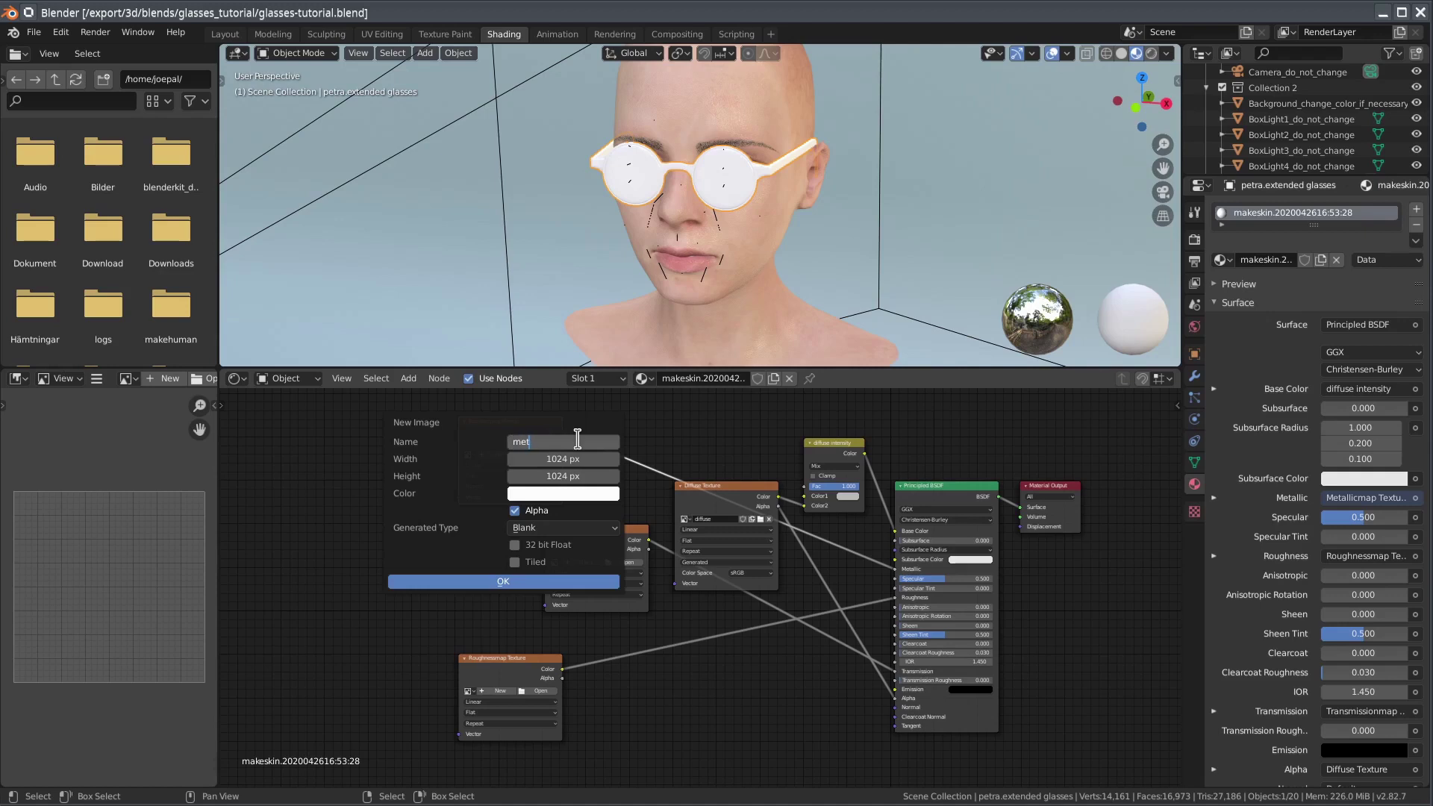
pyautogui.press('Return')
pyautogui.click(578, 494)
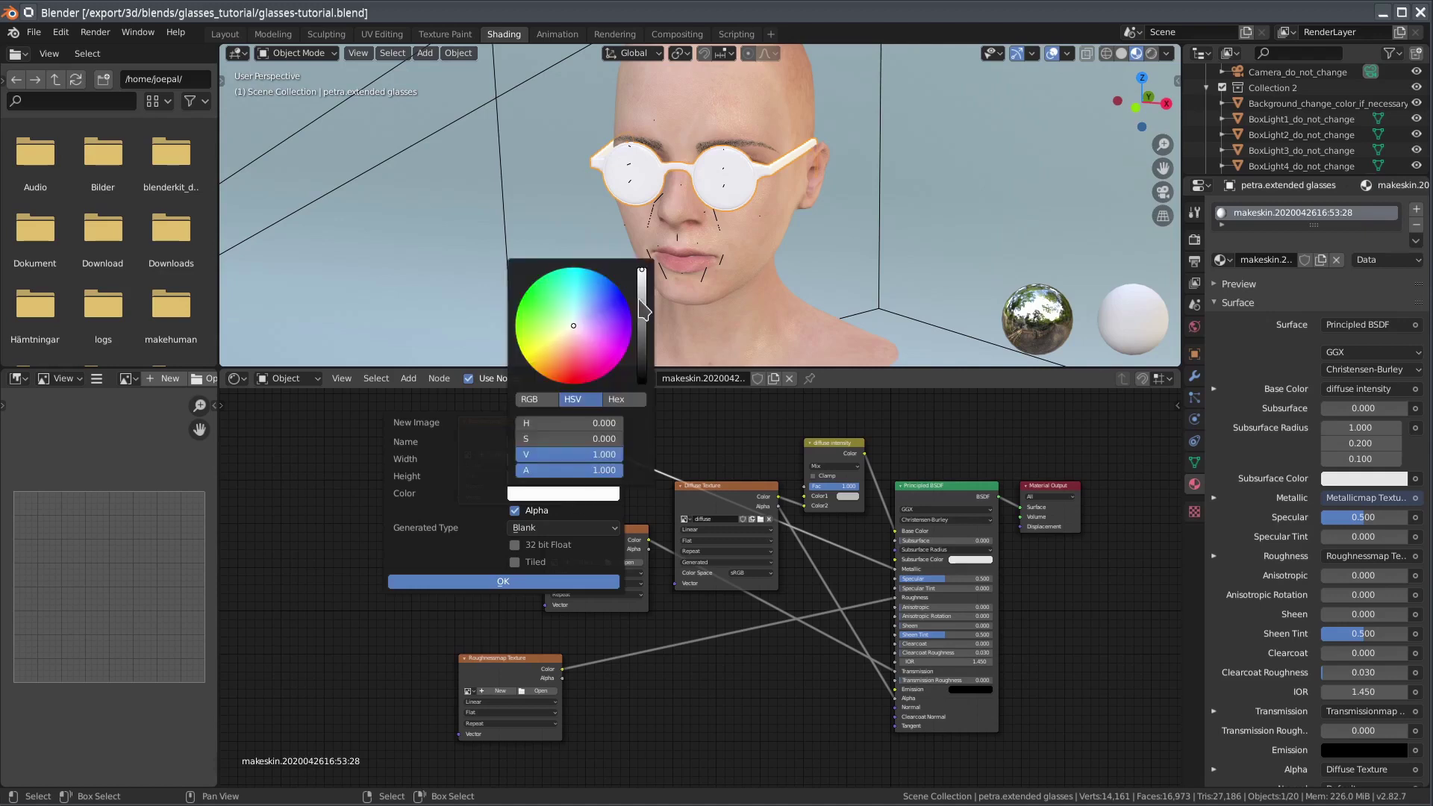
pyautogui.scroll(-10, 597, 418)
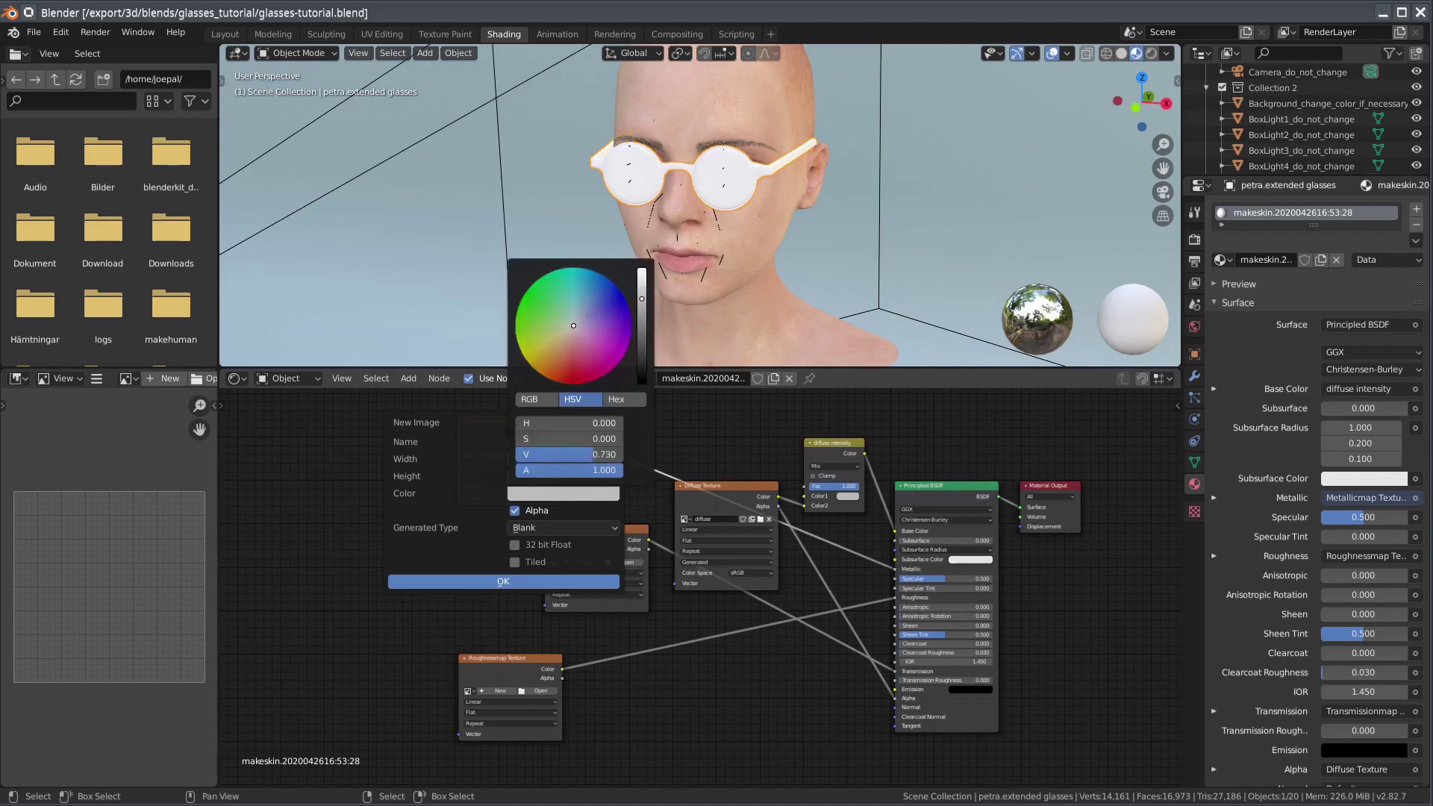
pyautogui.click(505, 585)
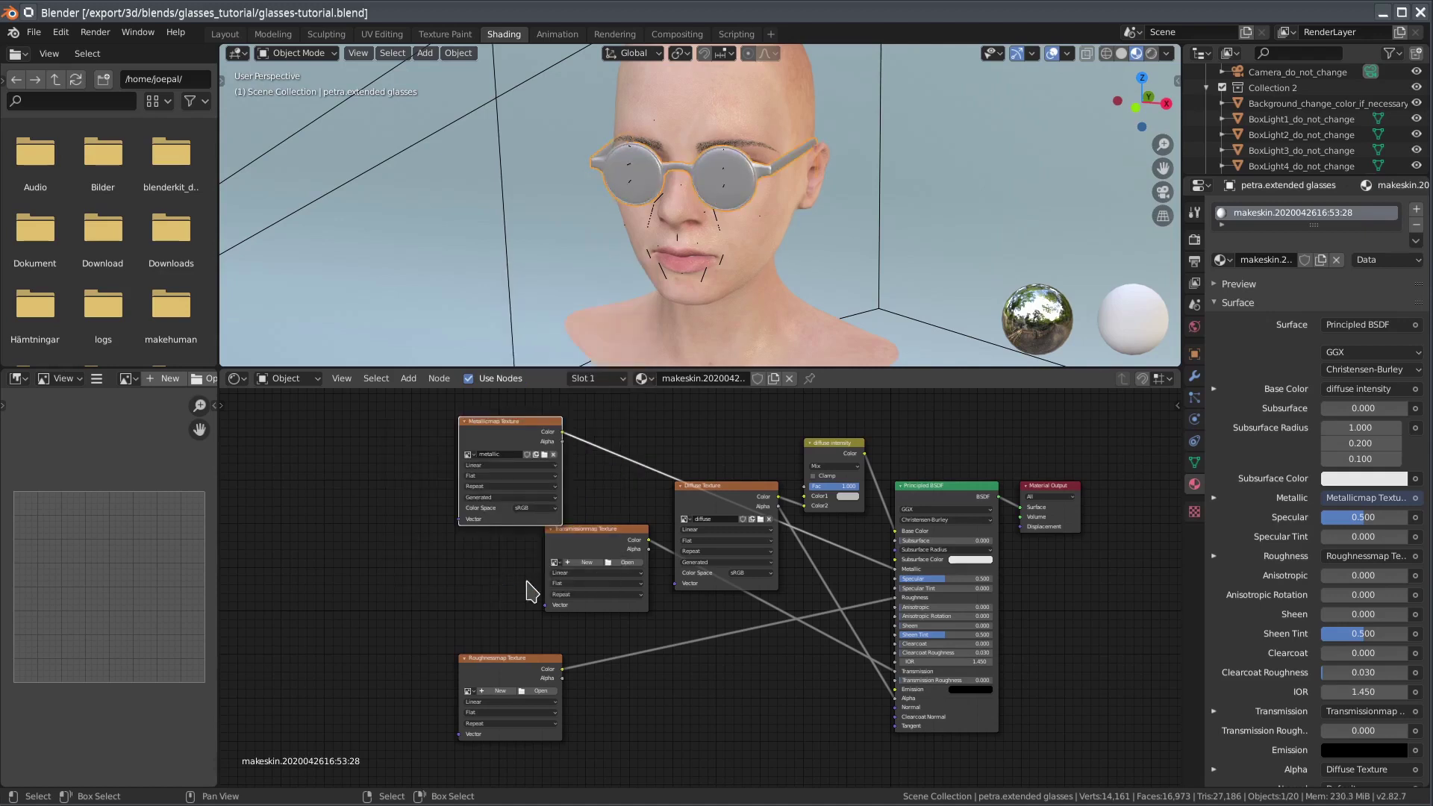
# Add a white transmission image and a black roughness image, then switch to Texture Paint
pyautogui.click(586, 562)
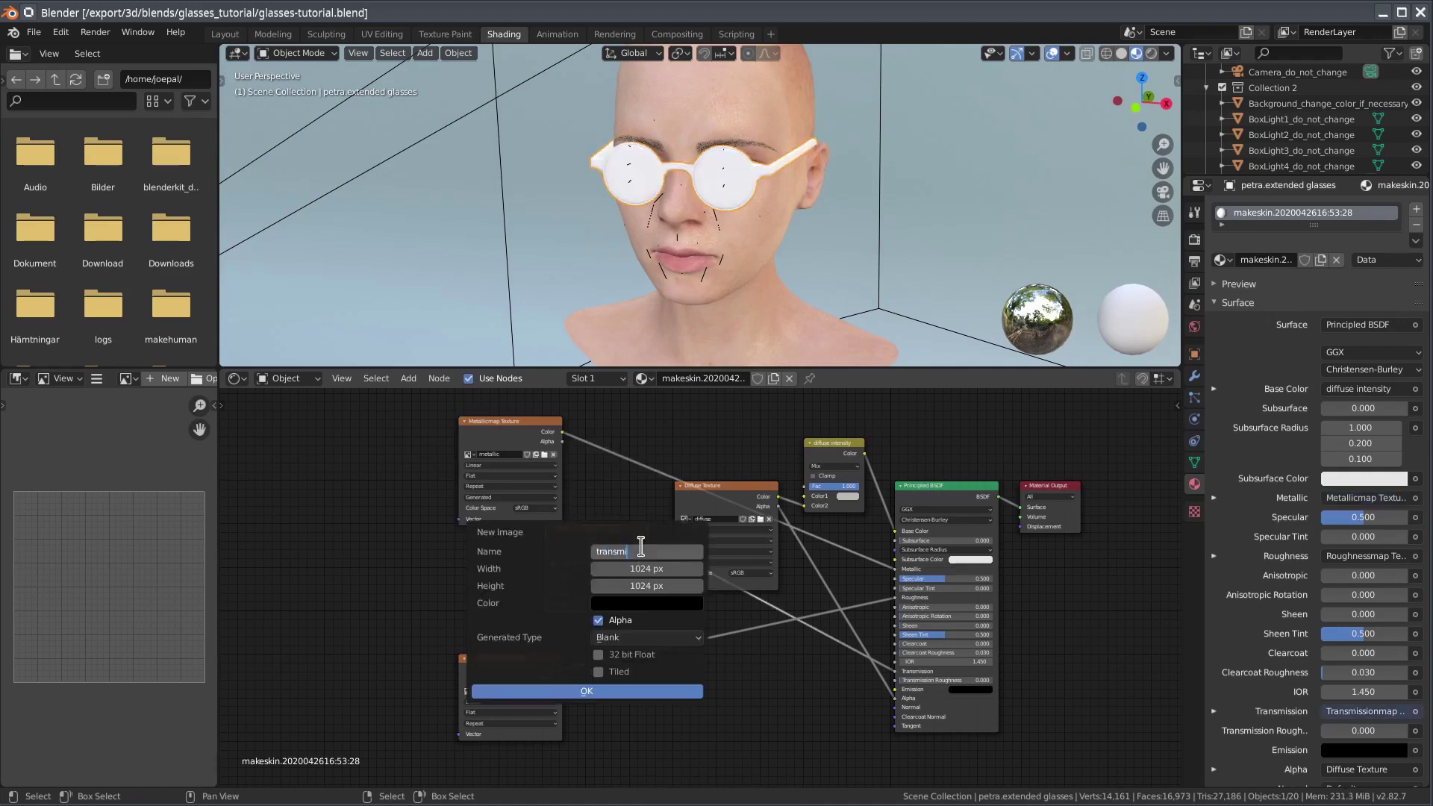
pyautogui.write('transmission')
pyautogui.press('Return')
pyautogui.click(640, 604)
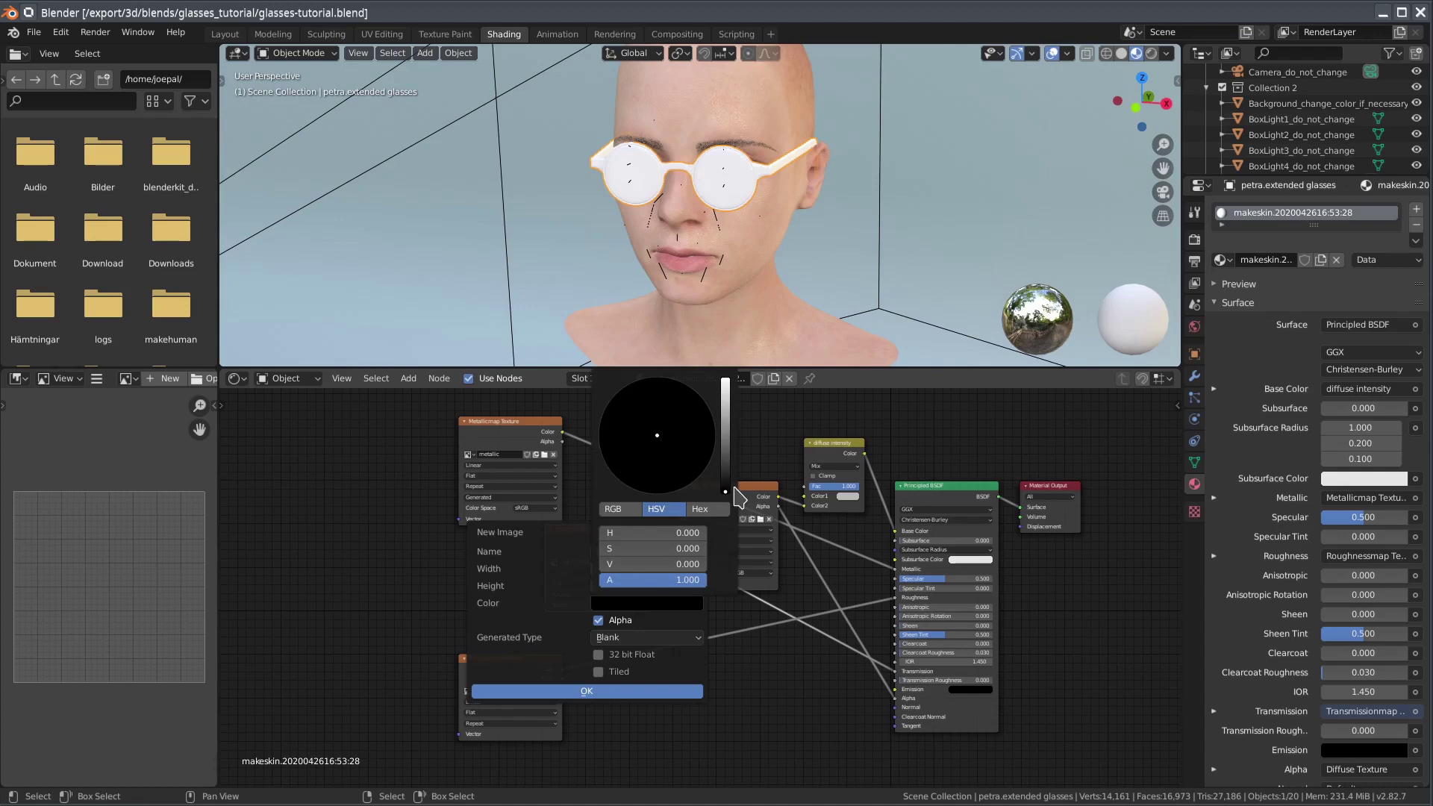
pyautogui.scroll(10, 727, 496)
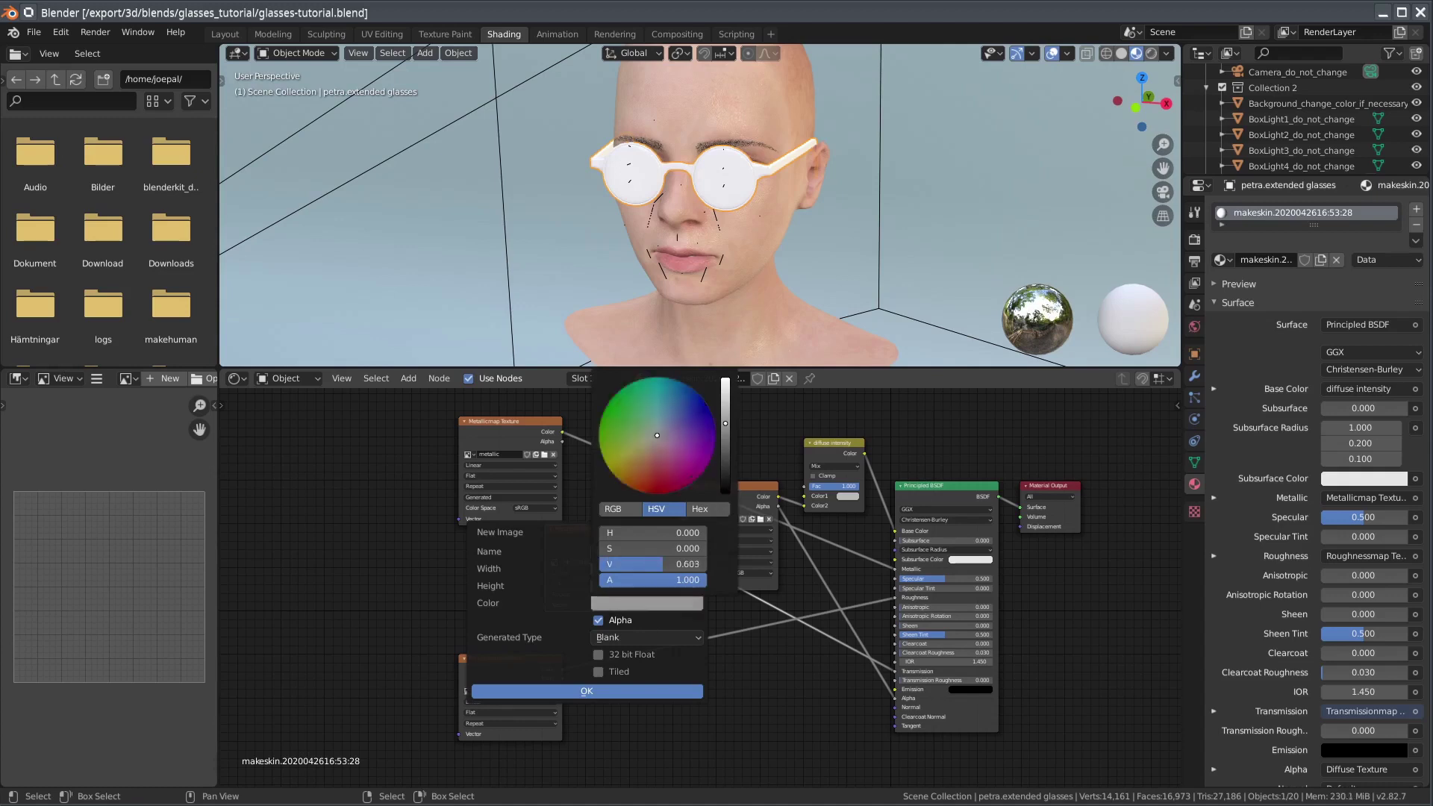
pyautogui.click(577, 691)
pyautogui.click(499, 699)
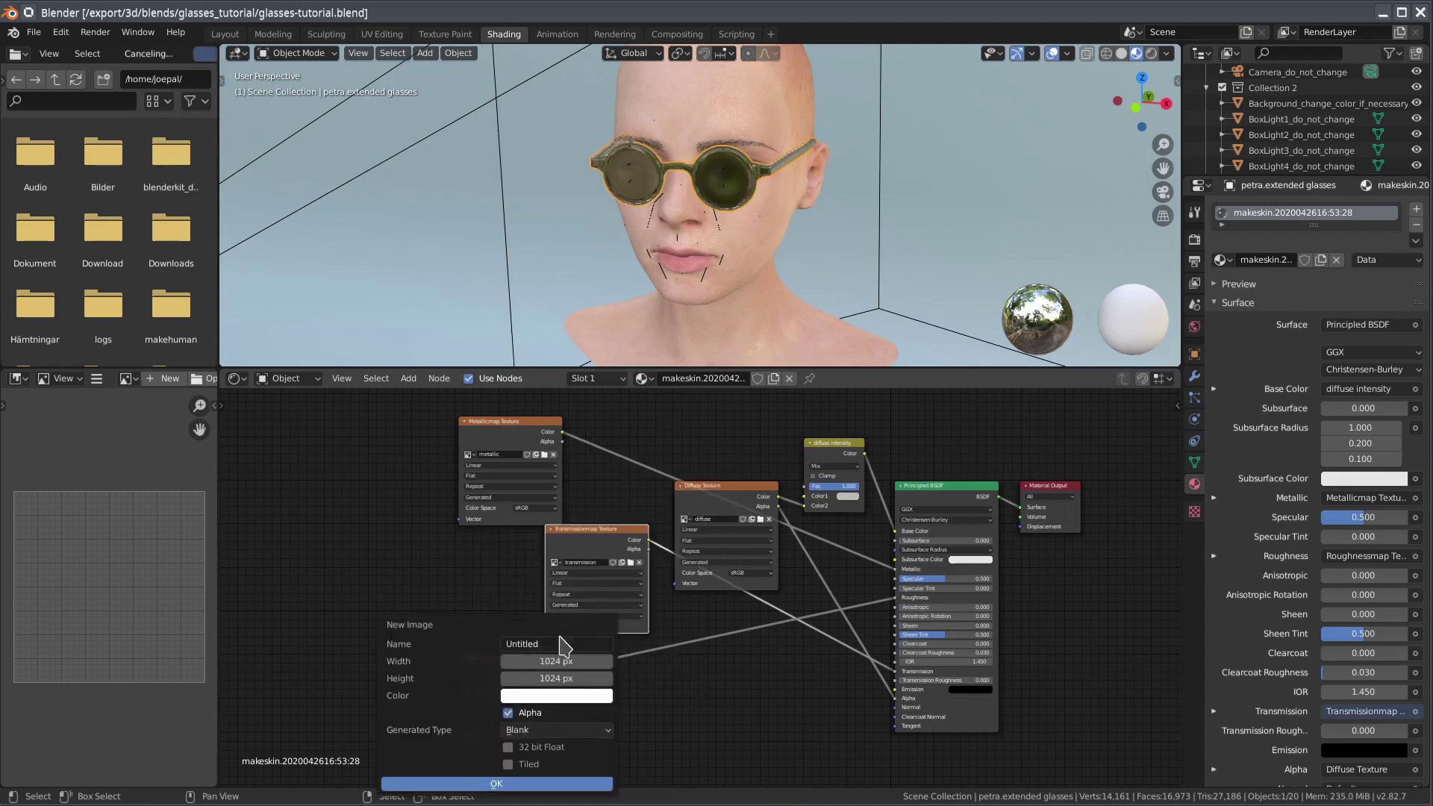
pyautogui.click(558, 642)
pyautogui.write('roughness')
pyautogui.press('Return')
pyautogui.click(579, 696)
pyautogui.scroll(-10, 641, 481)
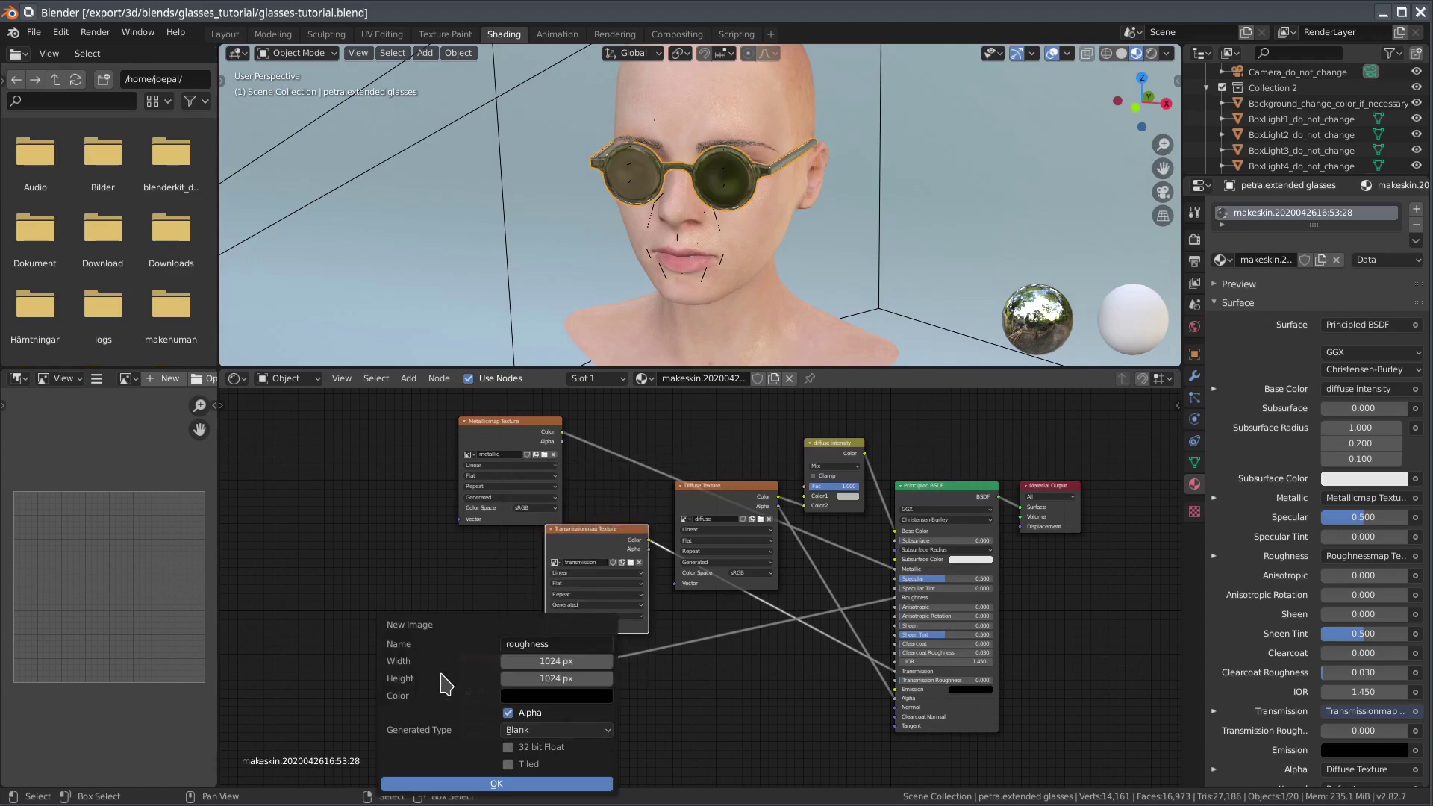
pyautogui.click(495, 783)
pyautogui.hotkey('ctrl', 'pageup')
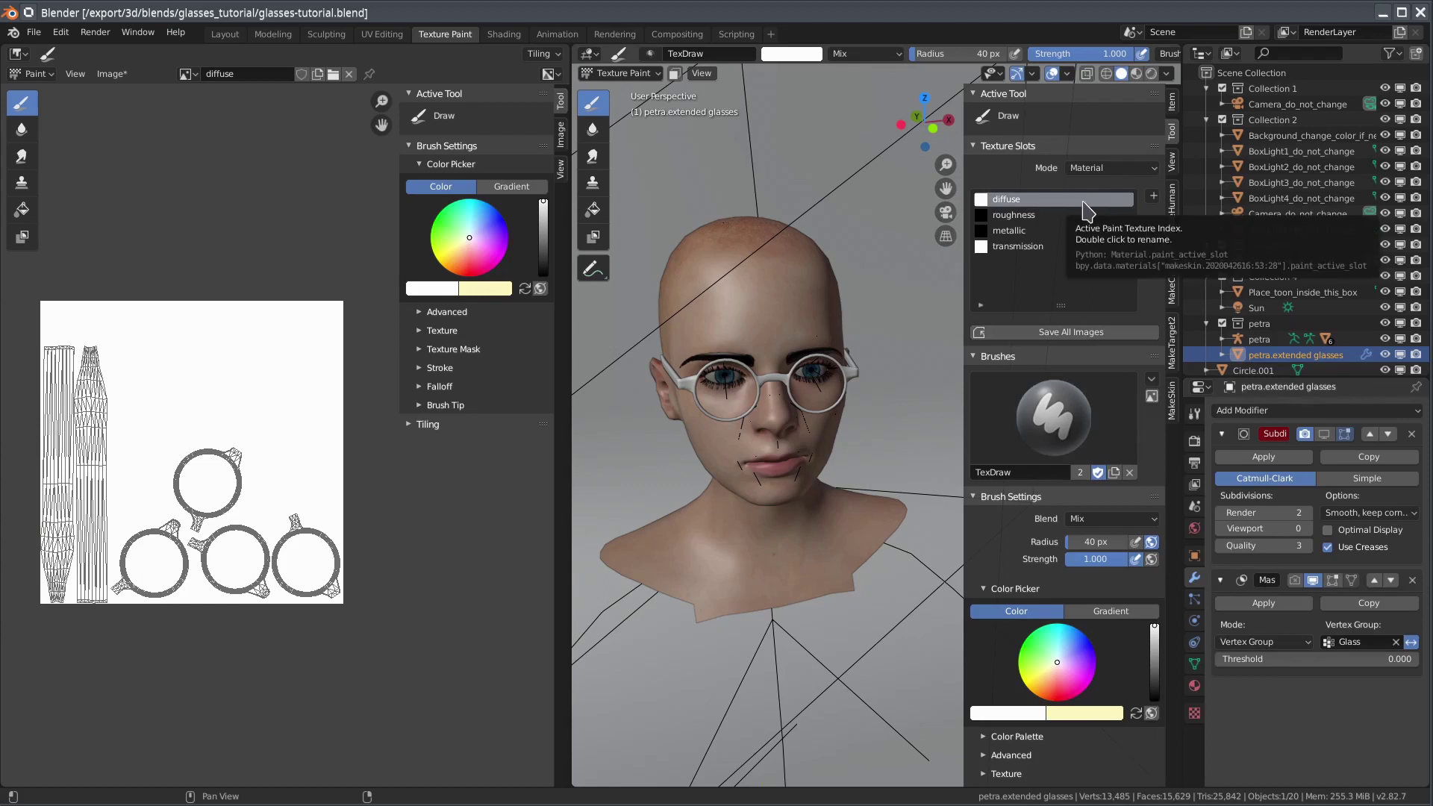
# Make pale yellow the brush colour and paint it around the glasses' rings
pyautogui.click(526, 290)
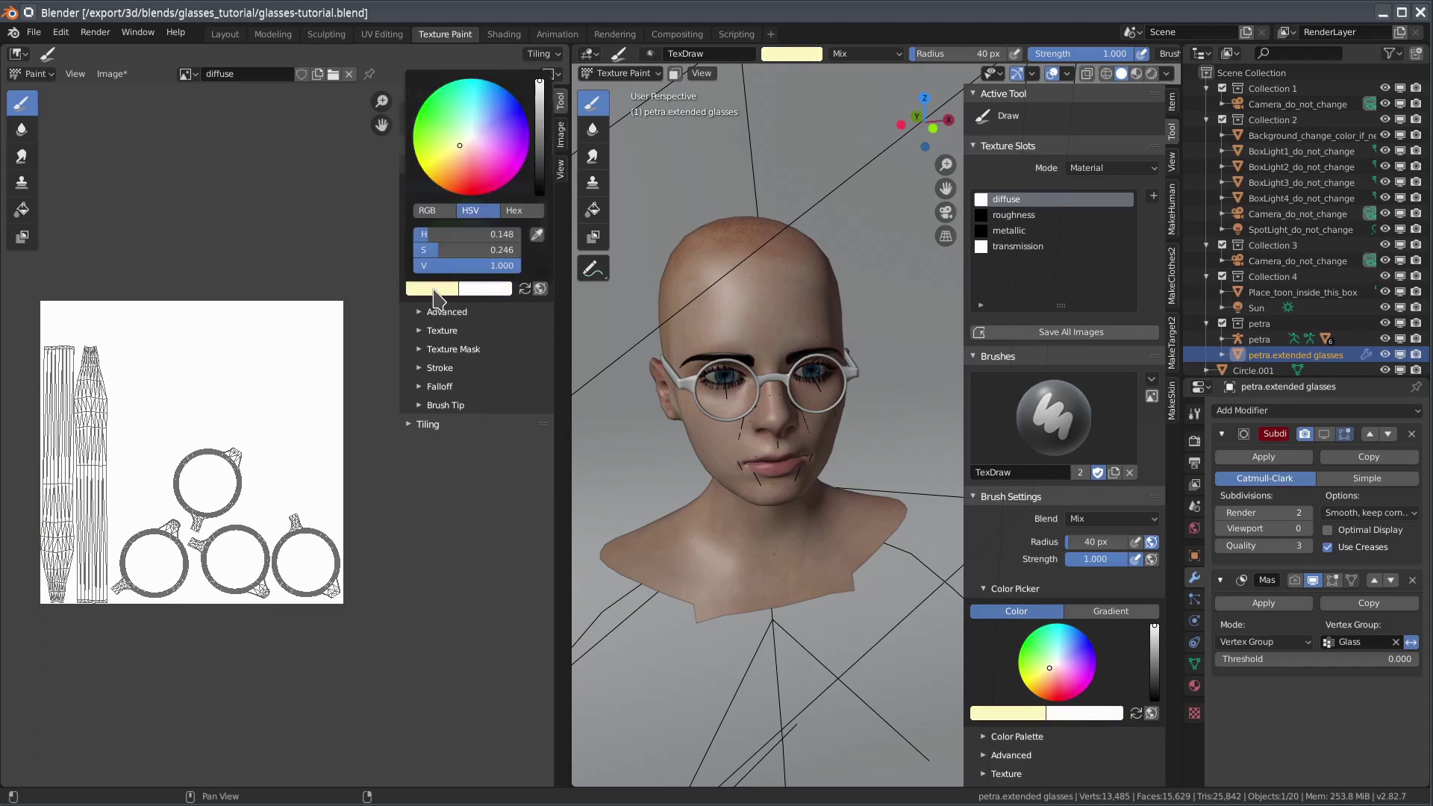
pyautogui.click(439, 290)
pyautogui.click(208, 481)
pyautogui.moveTo(203, 536)
pyautogui.mouseDown()
pyautogui.moveTo(264, 584)
pyautogui.moveTo(218, 584)
pyautogui.moveTo(191, 541)
pyautogui.moveTo(297, 515)
pyautogui.moveTo(275, 558)
pyautogui.moveTo(325, 589)
pyautogui.moveTo(320, 521)
pyautogui.moveTo(135, 536)
pyautogui.moveTo(111, 591)
pyautogui.moveTo(188, 576)
pyautogui.moveTo(134, 537)
pyautogui.moveTo(92, 353)
pyautogui.moveTo(97, 590)
pyautogui.moveTo(103, 567)
pyautogui.moveTo(57, 538)
pyautogui.moveTo(85, 531)
pyautogui.moveTo(78, 434)
pyautogui.moveTo(93, 379)
pyautogui.moveTo(57, 358)
pyautogui.moveTo(65, 400)
pyautogui.moveTo(44, 450)
pyautogui.moveTo(57, 552)
pyautogui.moveTo(72, 487)
pyautogui.moveTo(54, 590)
pyautogui.moveTo(42, 553)
pyautogui.moveTo(207, 593)
pyautogui.moveTo(229, 578)
pyautogui.moveTo(234, 465)
pyautogui.moveTo(190, 542)
pyautogui.mouseUp()
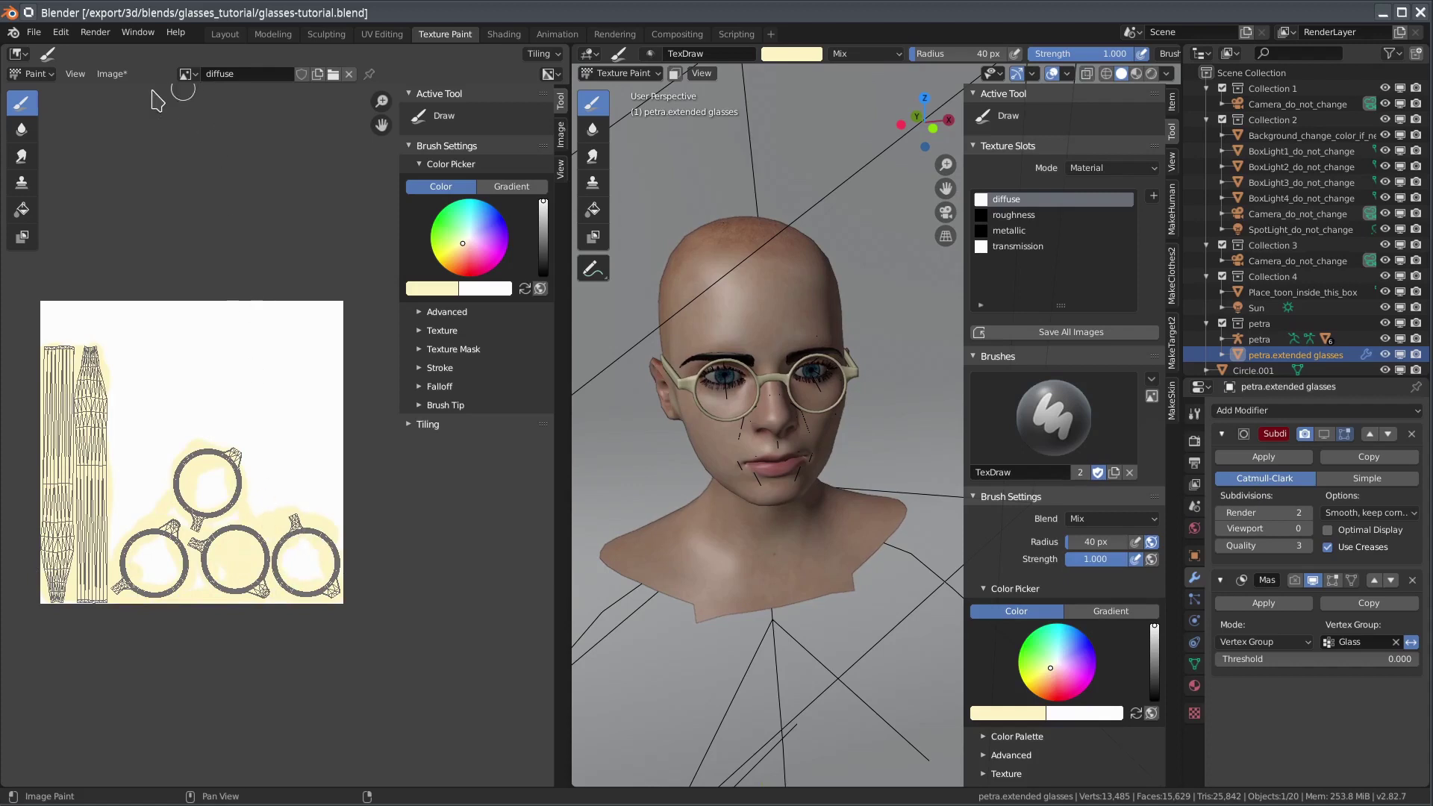
# Save the painted texture as diffuse.png in the glasses_tutorial folder
pyautogui.click(112, 74)
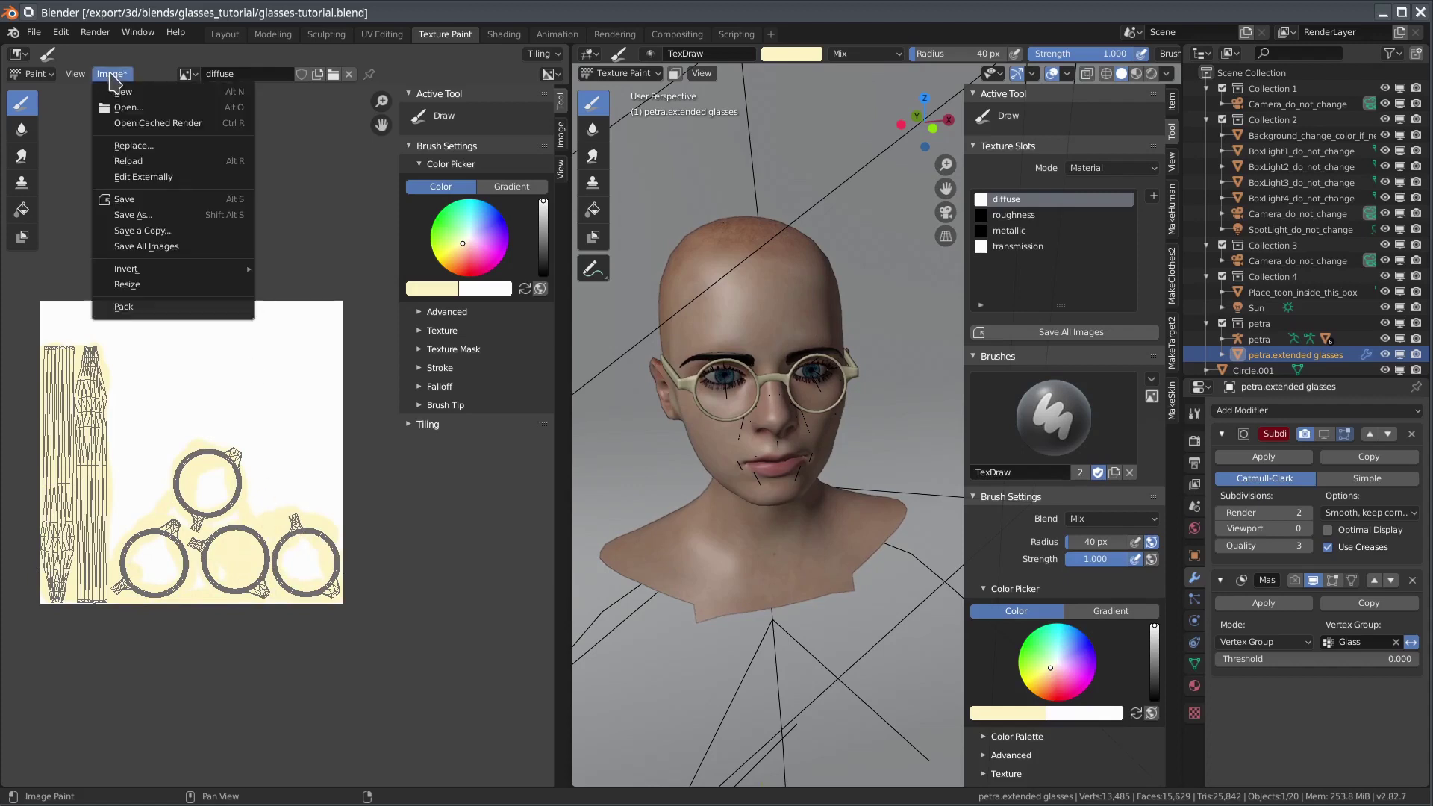
pyautogui.click(160, 215)
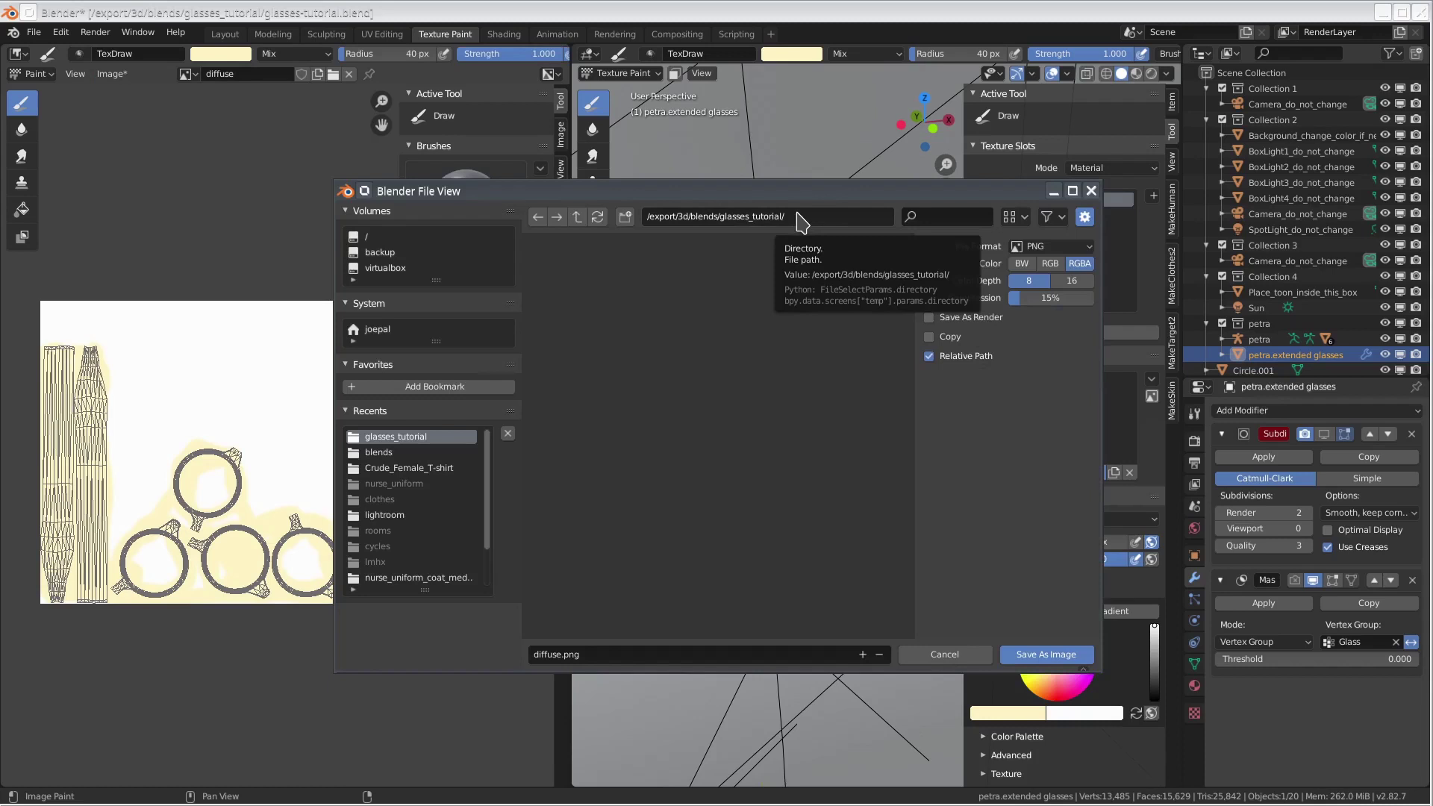
pyautogui.click(1045, 655)
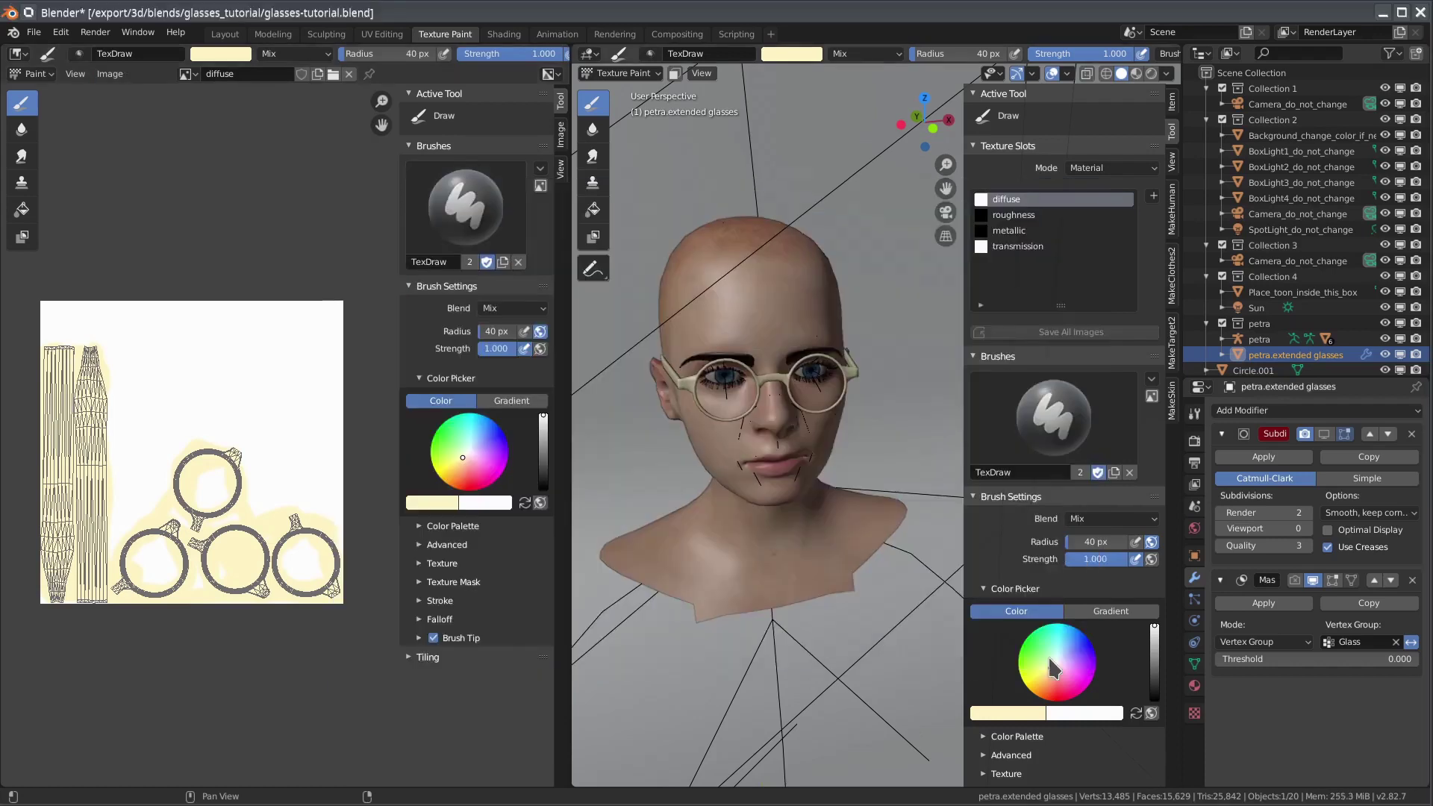
# On the roughness slot, paint dark grey (V 0.2) around the rings and UV strips
pyautogui.click(1026, 215)
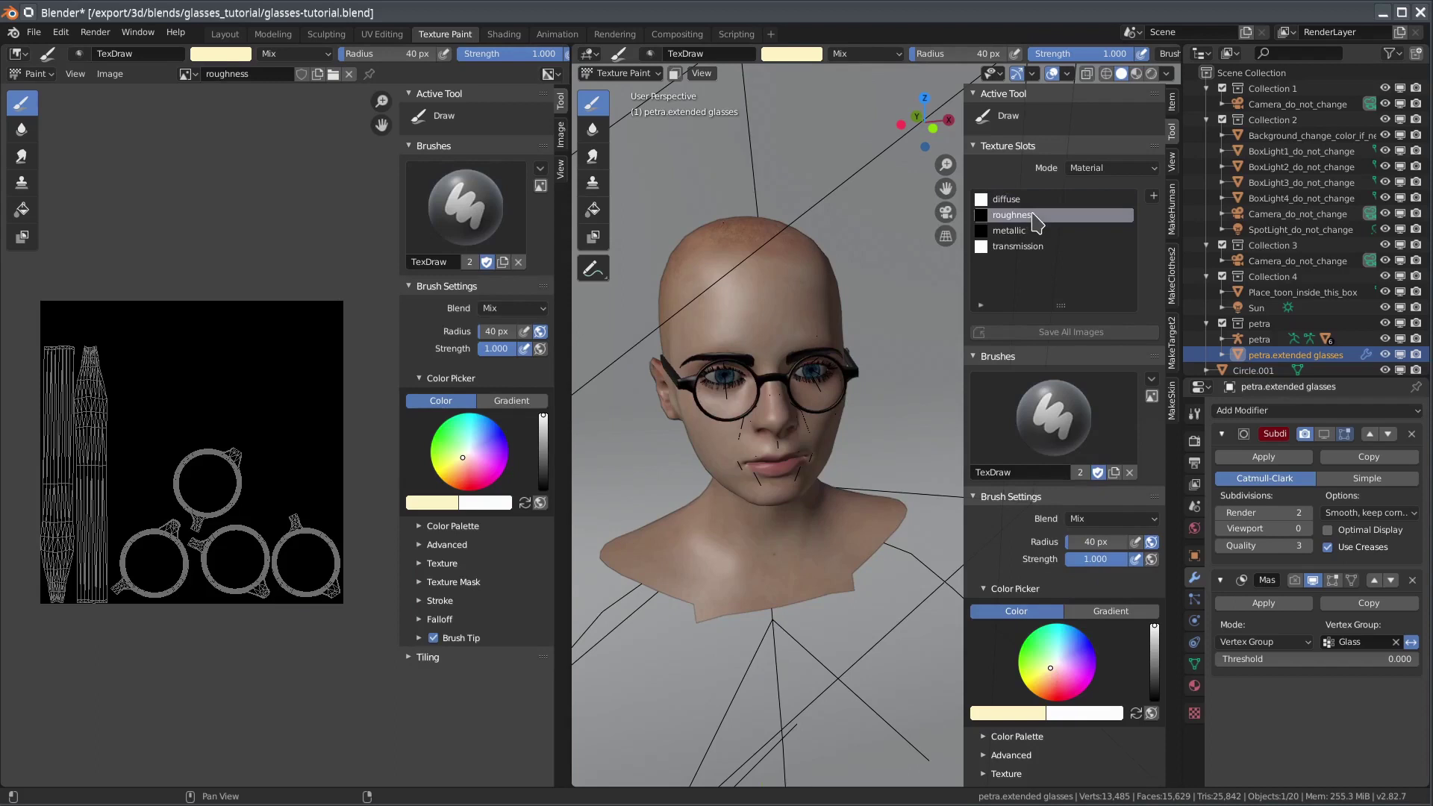
pyautogui.click(525, 502)
pyautogui.click(441, 503)
pyautogui.click(487, 480)
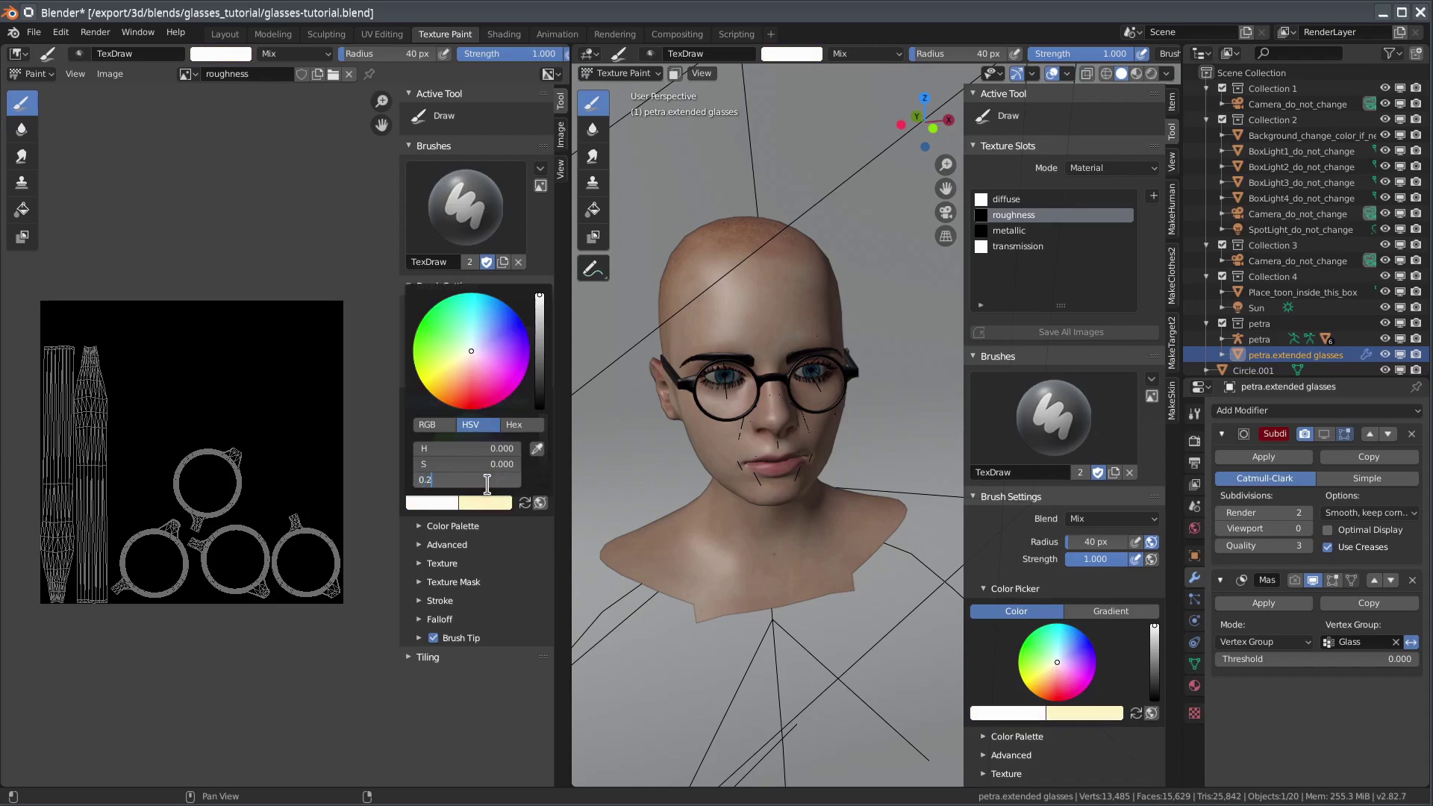
pyautogui.write('0.2')
pyautogui.press('Return')
pyautogui.moveTo(235, 447)
pyautogui.mouseDown()
pyautogui.moveTo(230, 508)
pyautogui.moveTo(187, 504)
pyautogui.moveTo(213, 449)
pyautogui.moveTo(172, 498)
pyautogui.moveTo(224, 477)
pyautogui.mouseUp()
pyautogui.moveTo(280, 534)
pyautogui.mouseDown()
pyautogui.moveTo(306, 594)
pyautogui.moveTo(333, 541)
pyautogui.moveTo(284, 556)
pyautogui.moveTo(302, 587)
pyautogui.moveTo(239, 588)
pyautogui.moveTo(199, 544)
pyautogui.moveTo(266, 559)
pyautogui.moveTo(257, 547)
pyautogui.moveTo(194, 548)
pyautogui.moveTo(263, 590)
pyautogui.moveTo(173, 527)
pyautogui.moveTo(125, 582)
pyautogui.moveTo(139, 591)
pyautogui.moveTo(184, 557)
pyautogui.moveTo(171, 531)
pyautogui.mouseUp()
pyautogui.moveTo(92, 572)
pyautogui.mouseDown()
pyautogui.moveTo(57, 593)
pyautogui.moveTo(108, 536)
pyautogui.moveTo(11, 586)
pyautogui.moveTo(91, 526)
pyautogui.moveTo(50, 521)
pyautogui.moveTo(95, 473)
pyautogui.moveTo(62, 502)
pyautogui.moveTo(105, 395)
pyautogui.moveTo(71, 412)
pyautogui.moveTo(76, 350)
pyautogui.moveTo(40, 419)
pyautogui.moveTo(69, 419)
pyautogui.moveTo(99, 563)
pyautogui.moveTo(64, 592)
pyautogui.mouseUp()
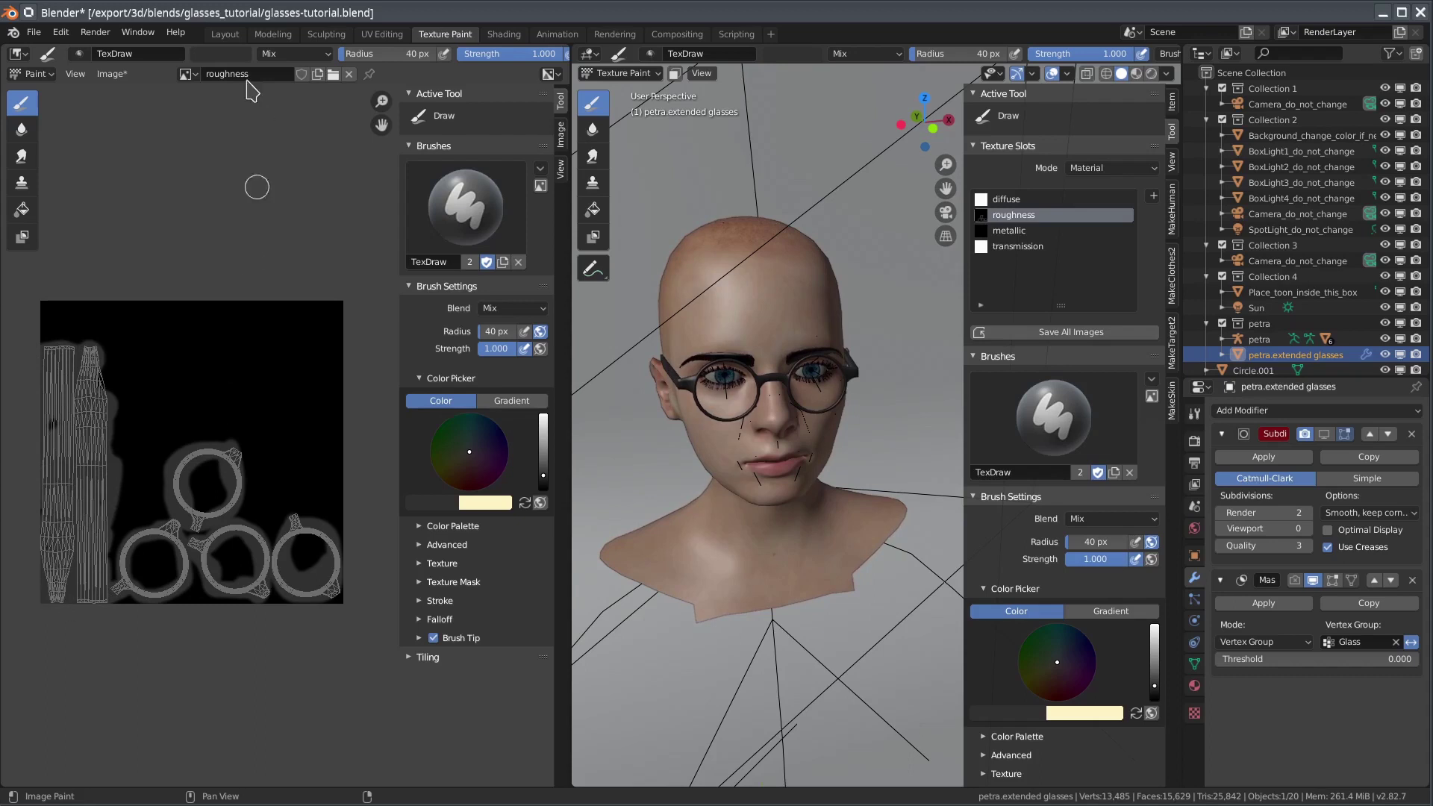
# Save the roughness image as roughness.png in glasses_tutorial
pyautogui.click(112, 74)
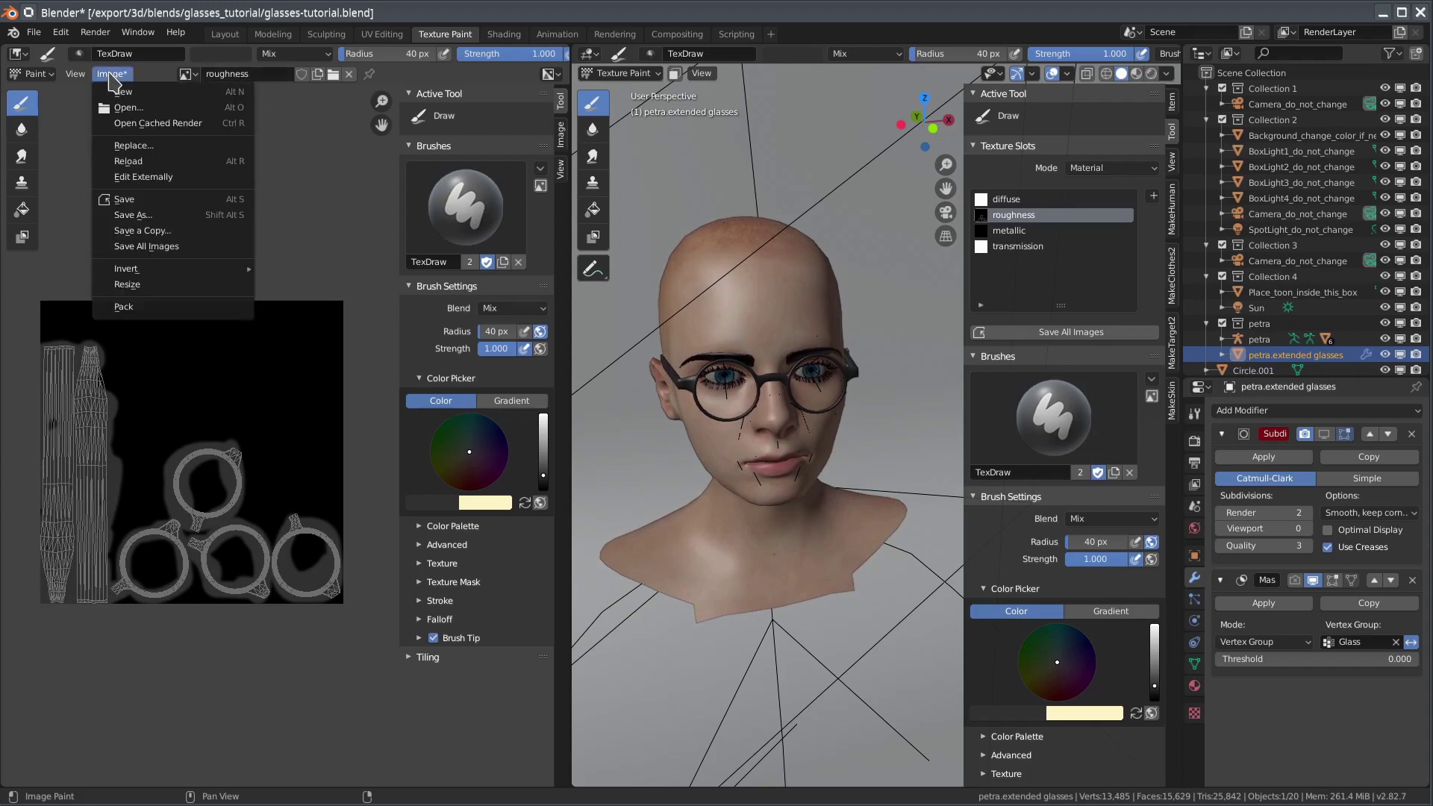
pyautogui.click(154, 216)
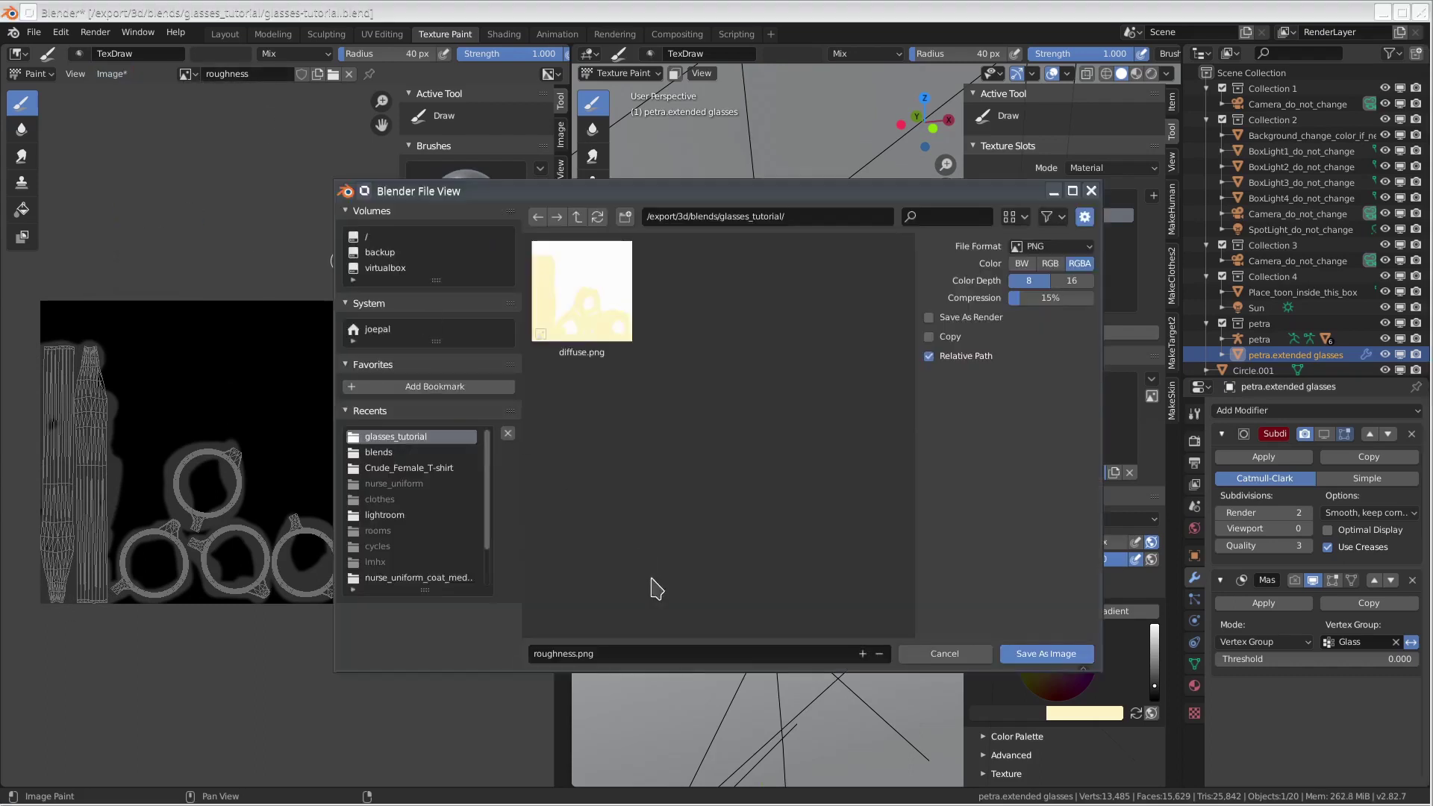
pyautogui.click(577, 656)
pyautogui.click(577, 655)
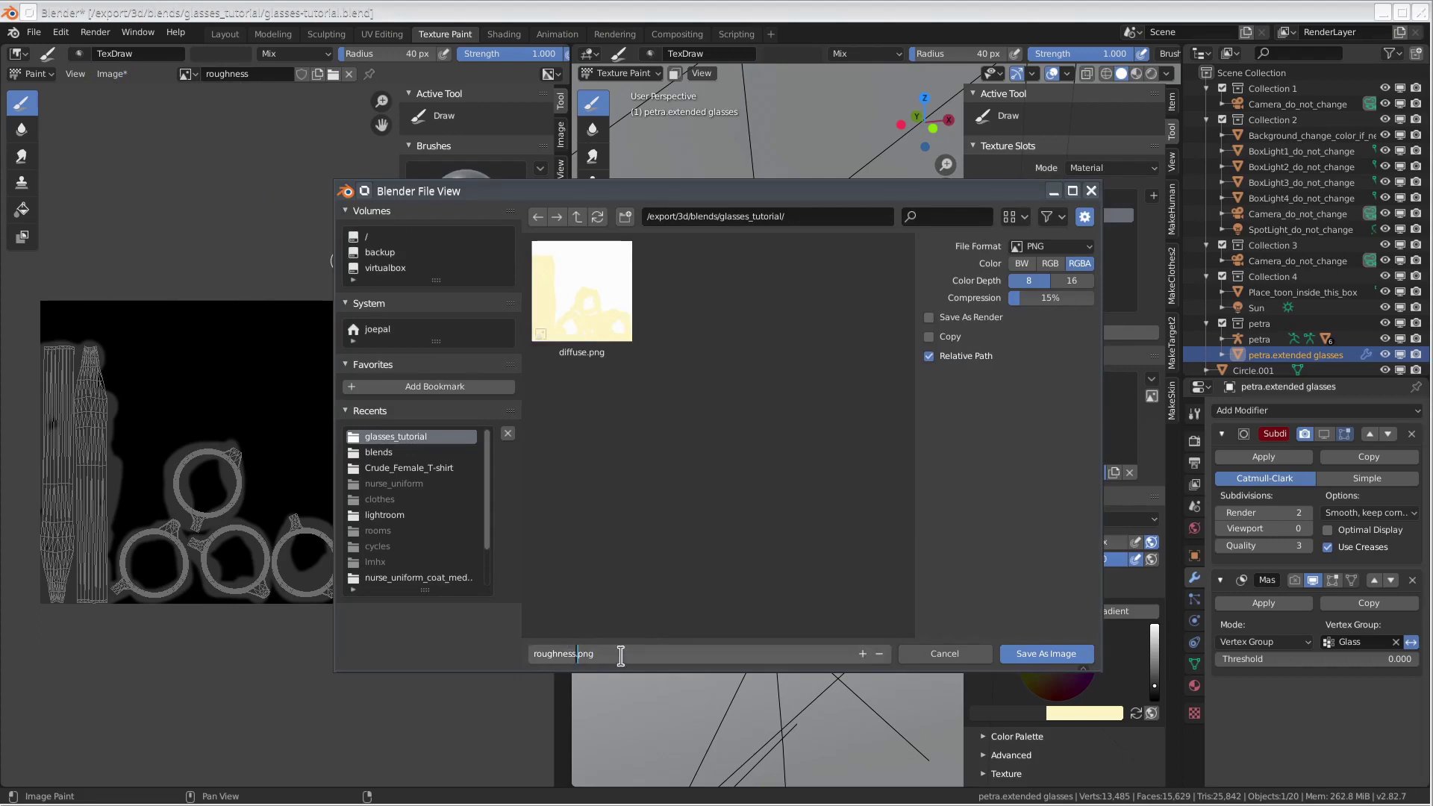
pyautogui.click(1065, 653)
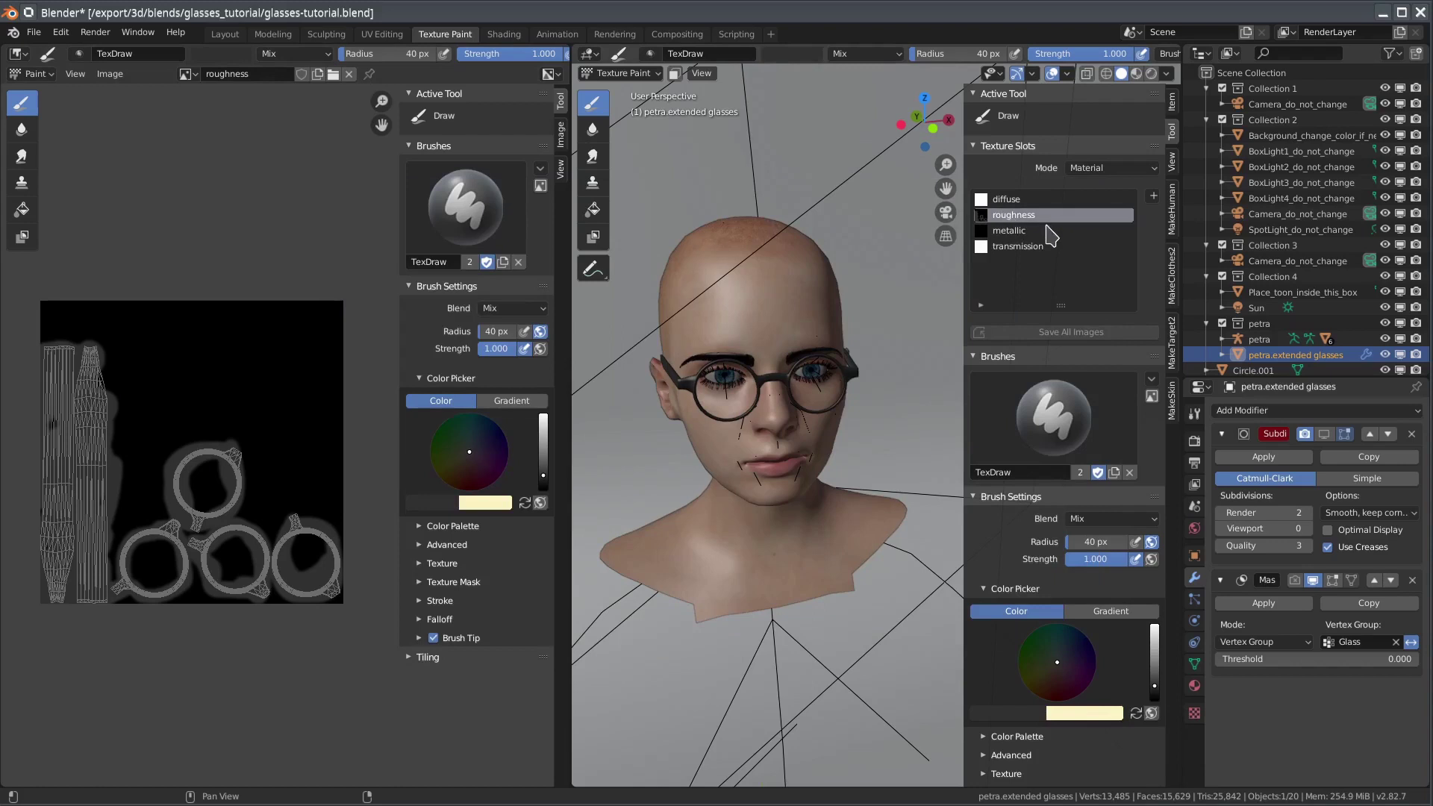
# Select the metallic texture, set the brush colour to white, and paint the top and right rings
pyautogui.click(1046, 231)
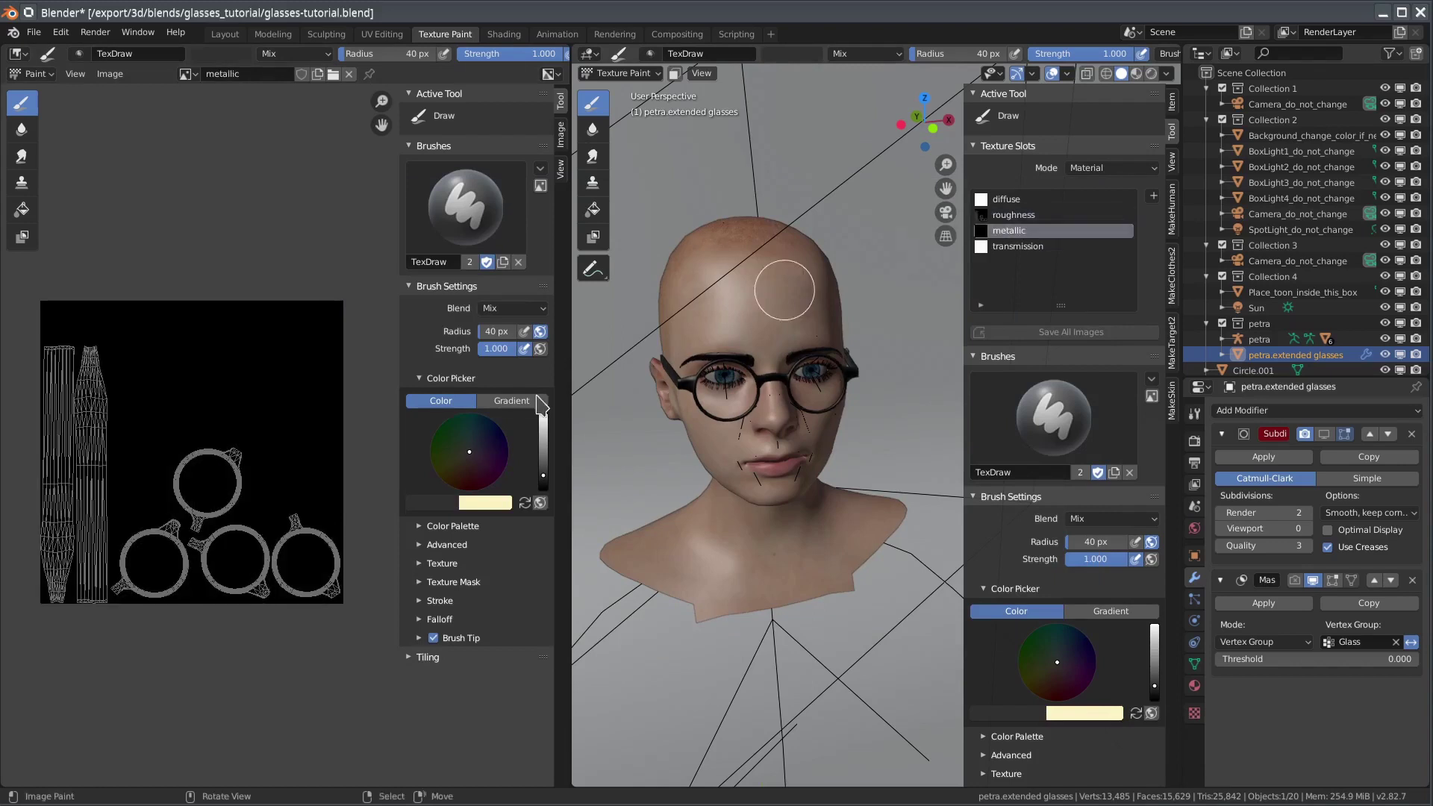
pyautogui.click(434, 505)
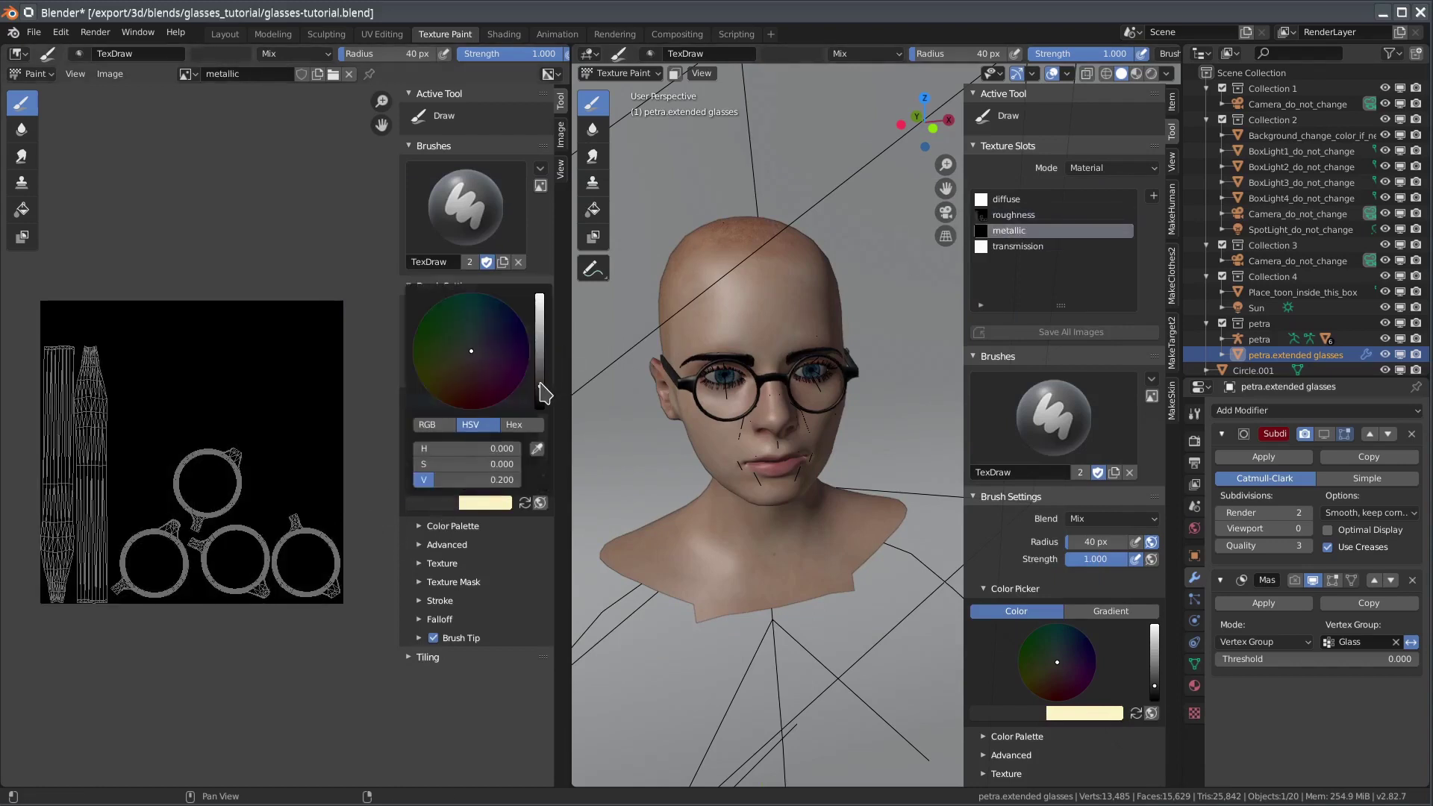
pyautogui.moveTo(542, 394); pyautogui.dragTo(540, 297)
pyautogui.moveTo(224, 461)
pyautogui.mouseDown()
pyautogui.moveTo(240, 488)
pyautogui.moveTo(192, 518)
pyautogui.moveTo(182, 498)
pyautogui.moveTo(203, 450)
pyautogui.moveTo(183, 465)
pyautogui.moveTo(195, 507)
pyautogui.mouseUp()
pyautogui.moveTo(295, 513)
pyautogui.mouseDown()
pyautogui.moveTo(275, 565)
pyautogui.moveTo(334, 594)
pyautogui.moveTo(335, 544)
pyautogui.moveTo(291, 532)
pyautogui.moveTo(267, 555)
pyautogui.moveTo(265, 594)
pyautogui.moveTo(189, 545)
pyautogui.moveTo(260, 532)
pyautogui.moveTo(211, 578)
pyautogui.moveTo(178, 523)
pyautogui.moveTo(136, 537)
pyautogui.moveTo(132, 589)
pyautogui.moveTo(186, 565)
pyautogui.moveTo(116, 594)
pyautogui.moveTo(103, 583)
pyautogui.moveTo(47, 599)
pyautogui.moveTo(100, 559)
pyautogui.moveTo(81, 575)
pyautogui.moveTo(95, 526)
pyautogui.moveTo(64, 572)
pyautogui.moveTo(69, 540)
pyautogui.moveTo(81, 588)
pyautogui.moveTo(45, 555)
pyautogui.moveTo(101, 474)
pyautogui.moveTo(51, 511)
pyautogui.moveTo(106, 489)
pyautogui.moveTo(96, 371)
pyautogui.moveTo(79, 355)
pyautogui.moveTo(57, 363)
pyautogui.moveTo(71, 370)
pyautogui.moveTo(51, 400)
pyautogui.moveTo(71, 406)
pyautogui.moveTo(60, 454)
pyautogui.moveTo(86, 492)
pyautogui.moveTo(88, 442)
pyautogui.moveTo(60, 567)
pyautogui.moveTo(76, 614)
pyautogui.mouseUp()
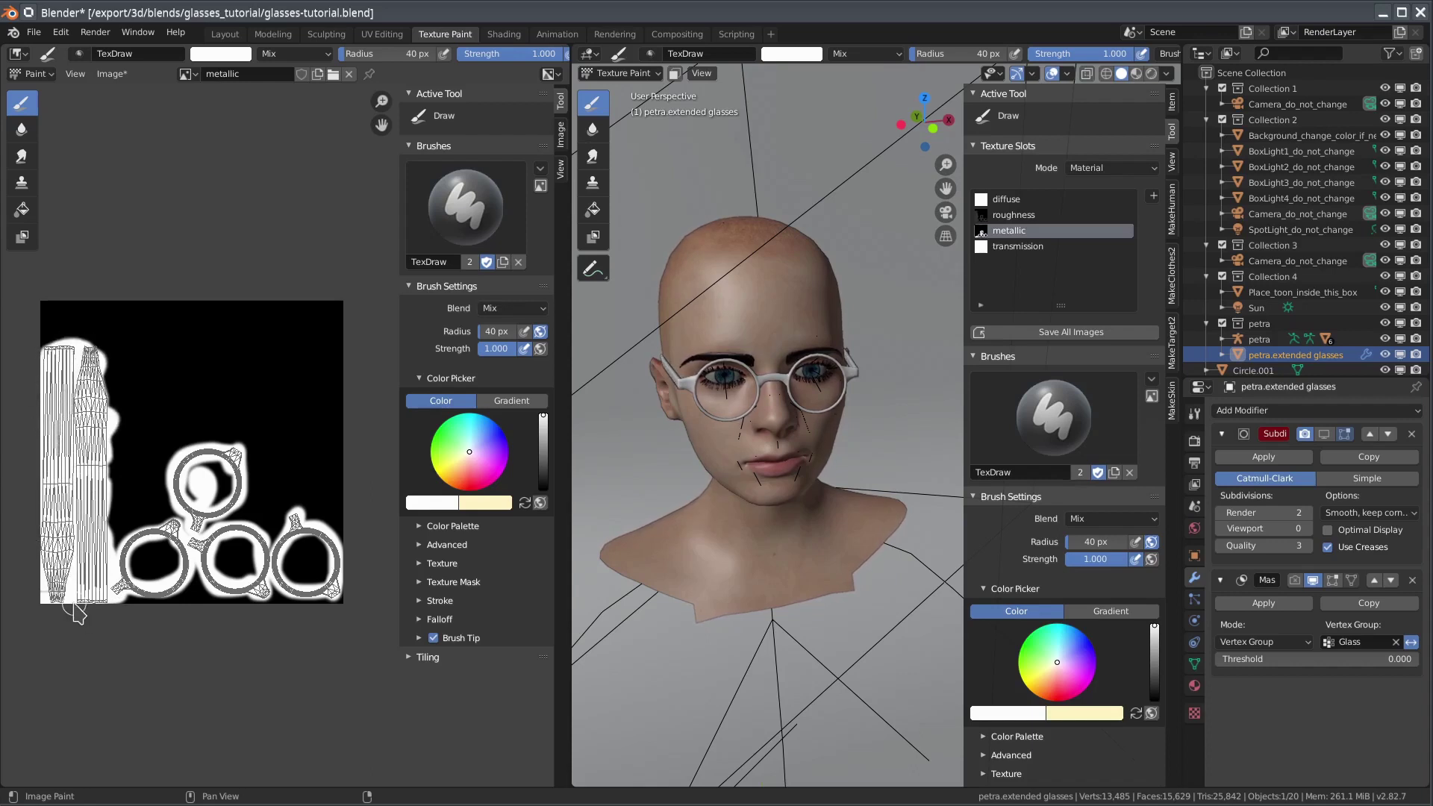
# Save the metallic image as a new file named metallic.png
pyautogui.click(111, 74)
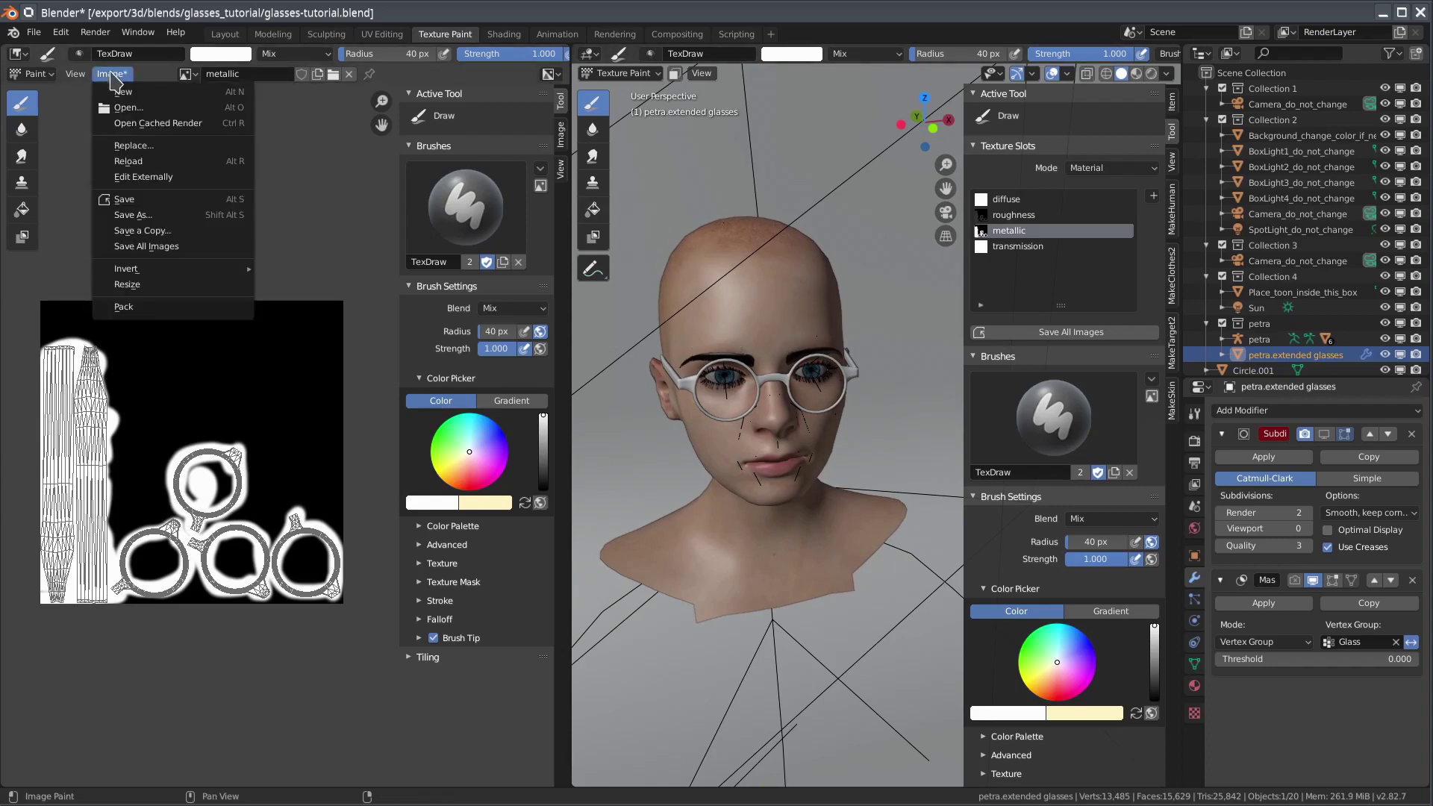
pyautogui.click(140, 217)
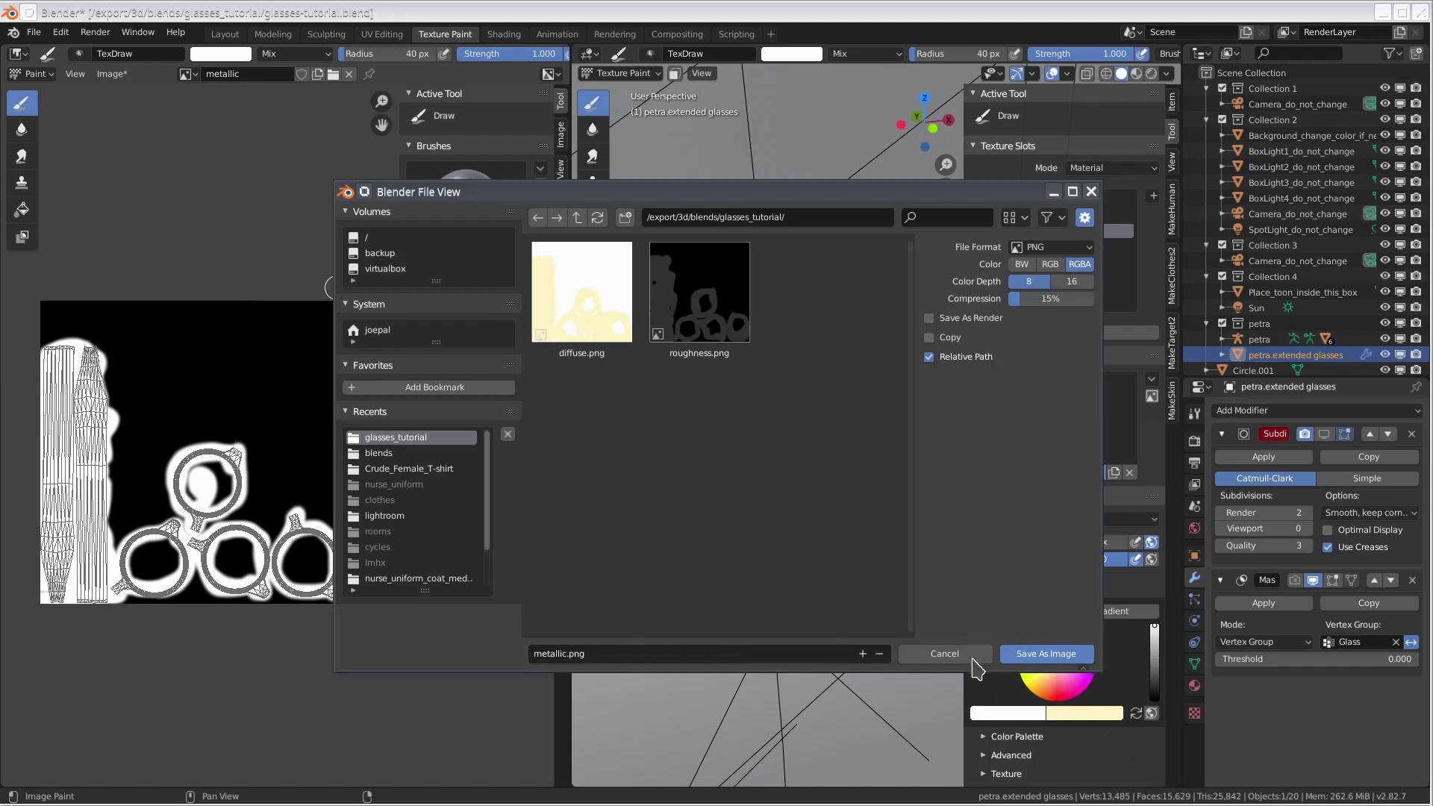
pyautogui.click(1038, 660)
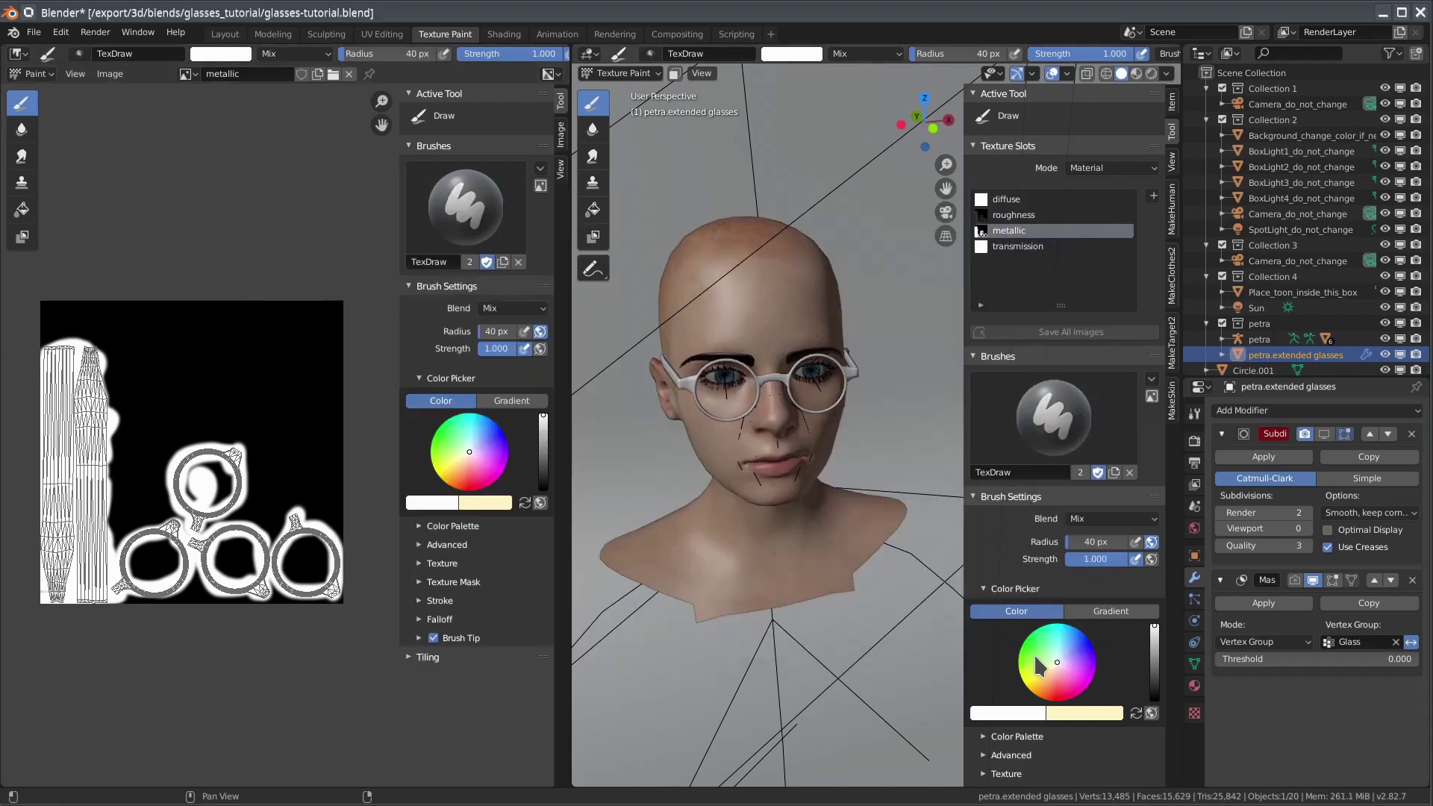
# Paint the transmission texture black over the top ring, right ring and bottle-shaped island, saved as transmission.png
pyautogui.click(1039, 249)
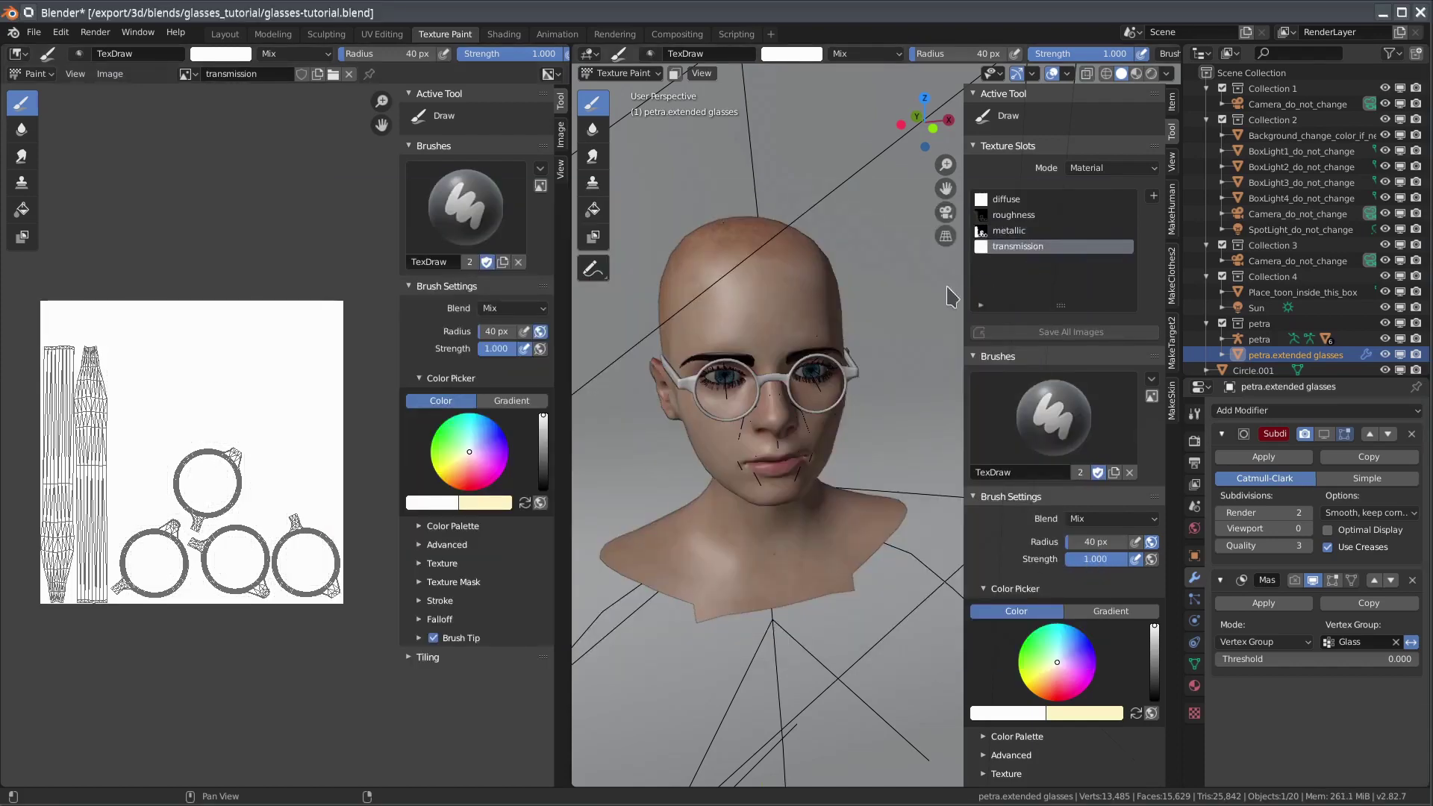
pyautogui.moveTo(544, 418); pyautogui.dragTo(543, 489)
pyautogui.moveTo(232, 453)
pyautogui.mouseDown()
pyautogui.moveTo(199, 524)
pyautogui.moveTo(174, 477)
pyautogui.moveTo(224, 451)
pyautogui.mouseUp()
pyautogui.moveTo(293, 515)
pyautogui.mouseDown()
pyautogui.moveTo(298, 597)
pyautogui.moveTo(336, 532)
pyautogui.moveTo(240, 601)
pyautogui.moveTo(213, 548)
pyautogui.moveTo(276, 549)
pyautogui.moveTo(239, 609)
pyautogui.moveTo(161, 518)
pyautogui.moveTo(119, 593)
pyautogui.moveTo(190, 548)
pyautogui.moveTo(108, 597)
pyautogui.moveTo(38, 597)
pyautogui.moveTo(82, 515)
pyautogui.moveTo(52, 538)
pyautogui.moveTo(101, 568)
pyautogui.moveTo(63, 530)
pyautogui.moveTo(53, 344)
pyautogui.moveTo(97, 448)
pyautogui.moveTo(67, 328)
pyautogui.moveTo(74, 422)
pyautogui.mouseUp()
pyautogui.moveTo(97, 590)
pyautogui.mouseDown()
pyautogui.moveTo(114, 488)
pyautogui.moveTo(109, 351)
pyautogui.mouseUp()
pyautogui.click(109, 73)
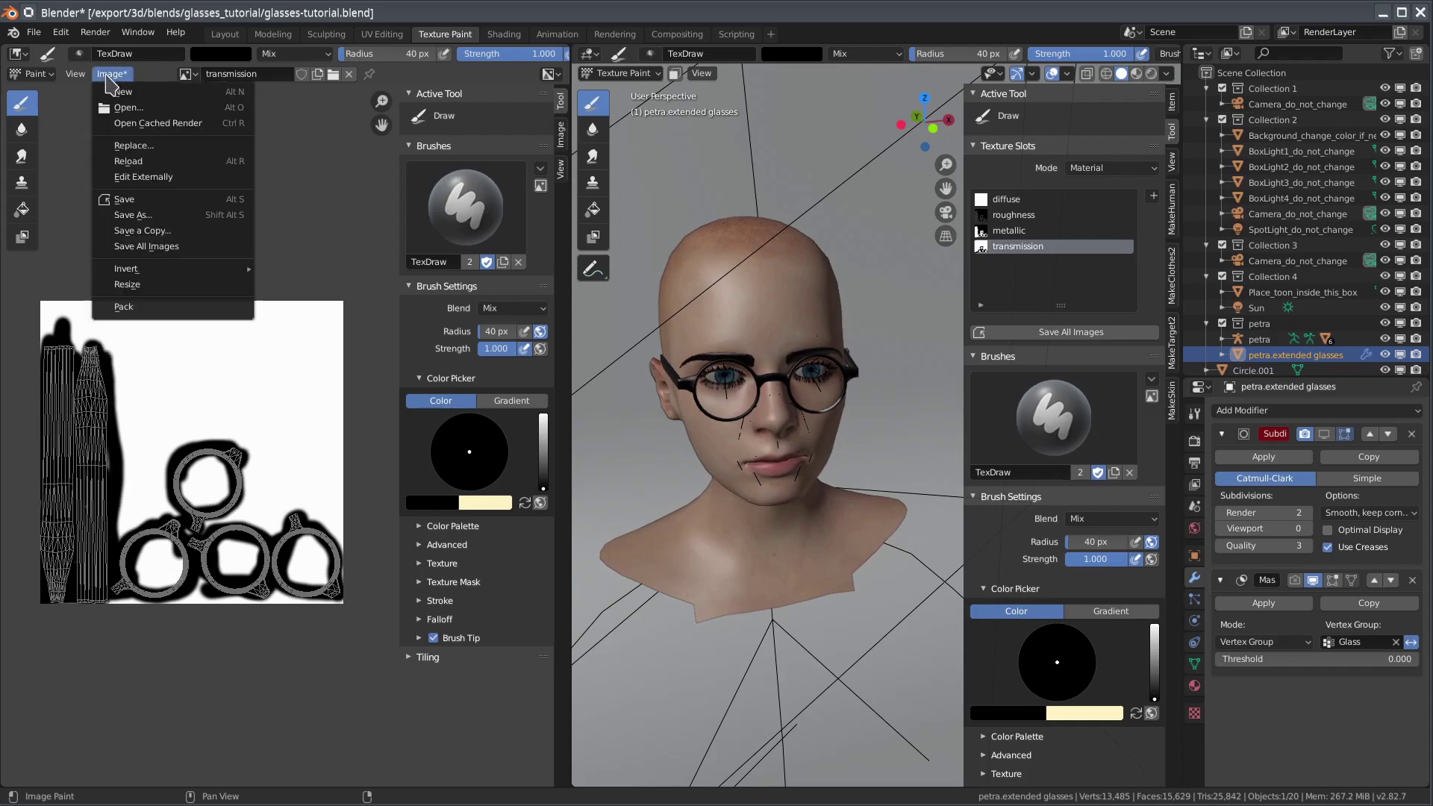
pyautogui.click(146, 215)
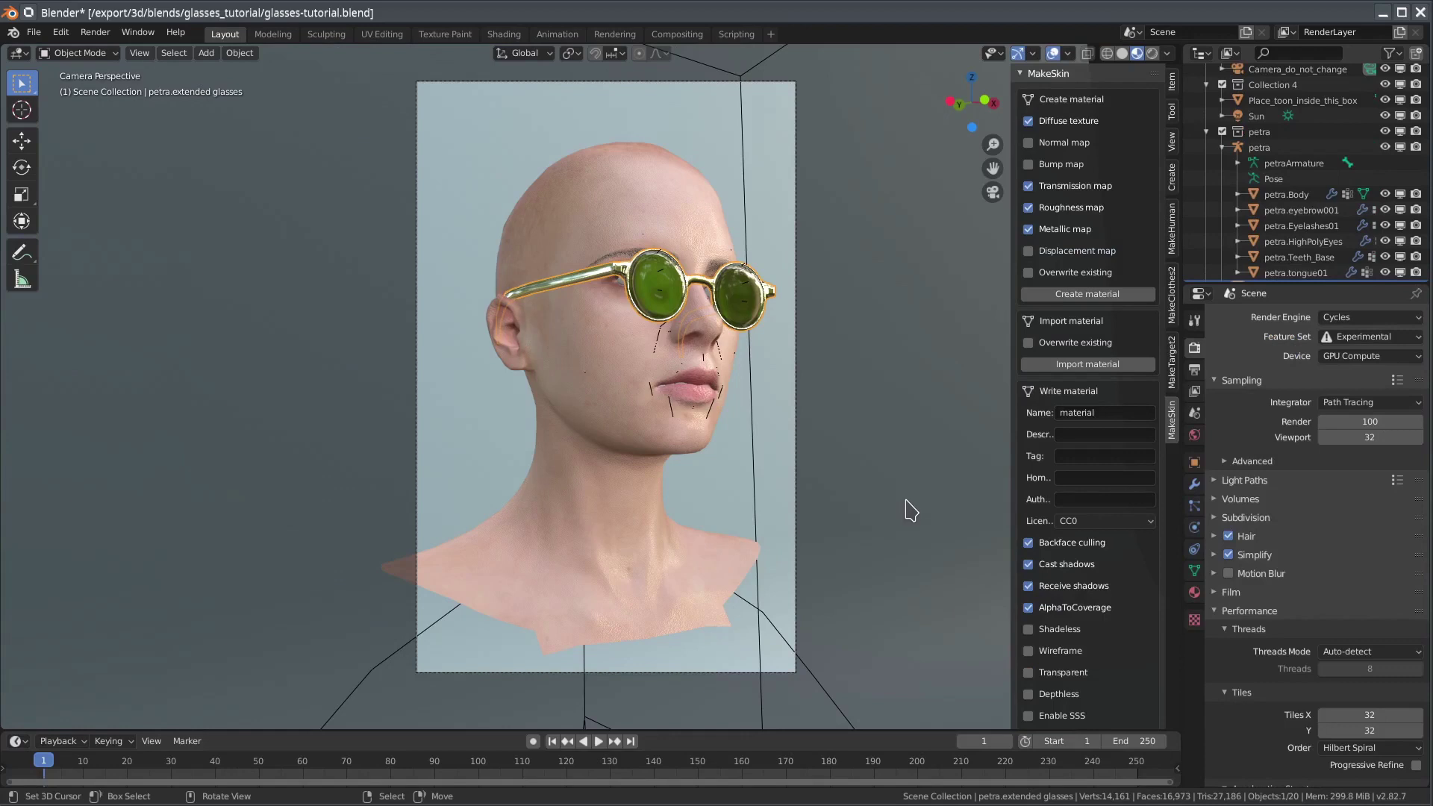
# Render the camera view with F12 to show the gold glasses with green lenses
pyautogui.press('F12')
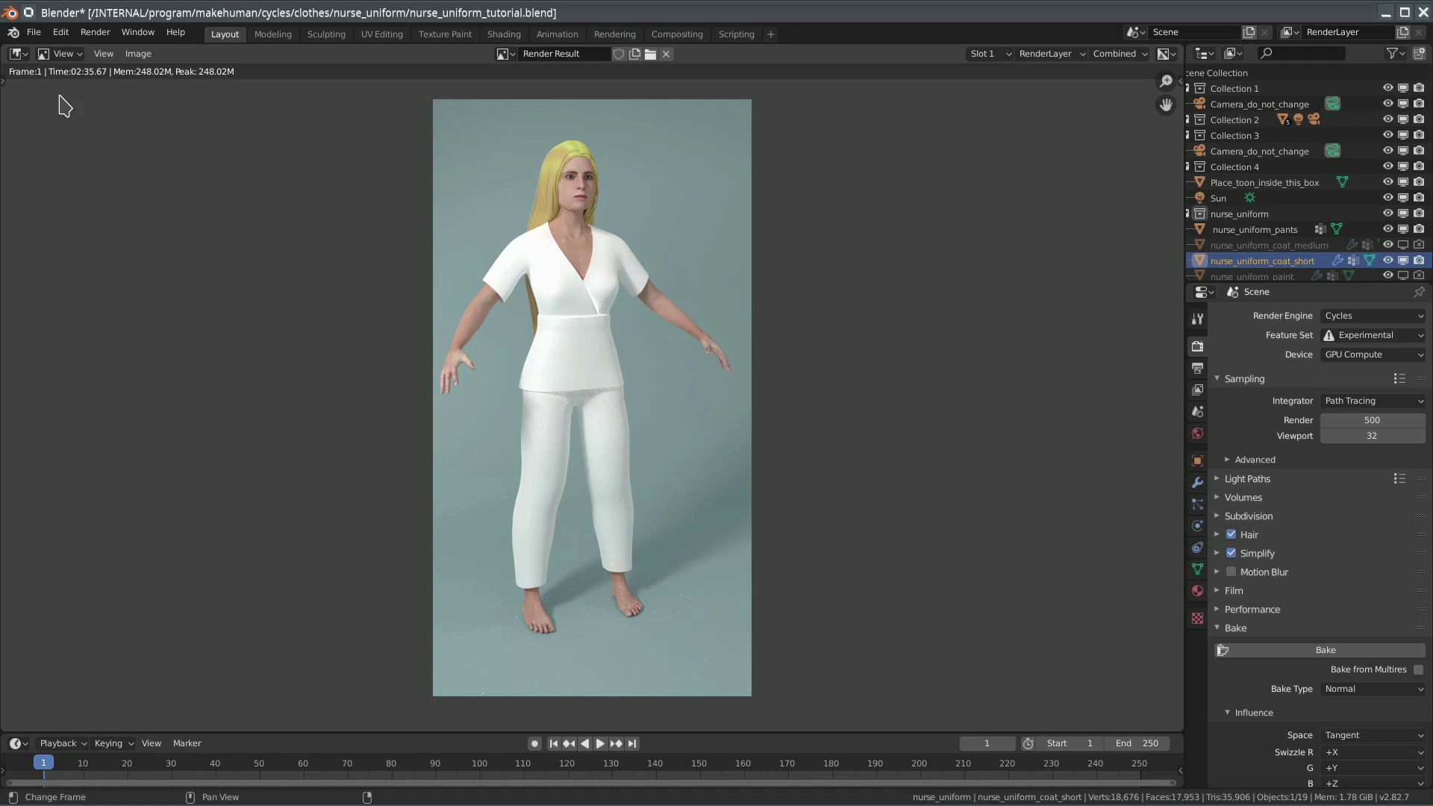
# Select the coat's two neckline edge loops and assign them to a new vertex group 'shirt_border'
pyautogui.press('Escape')
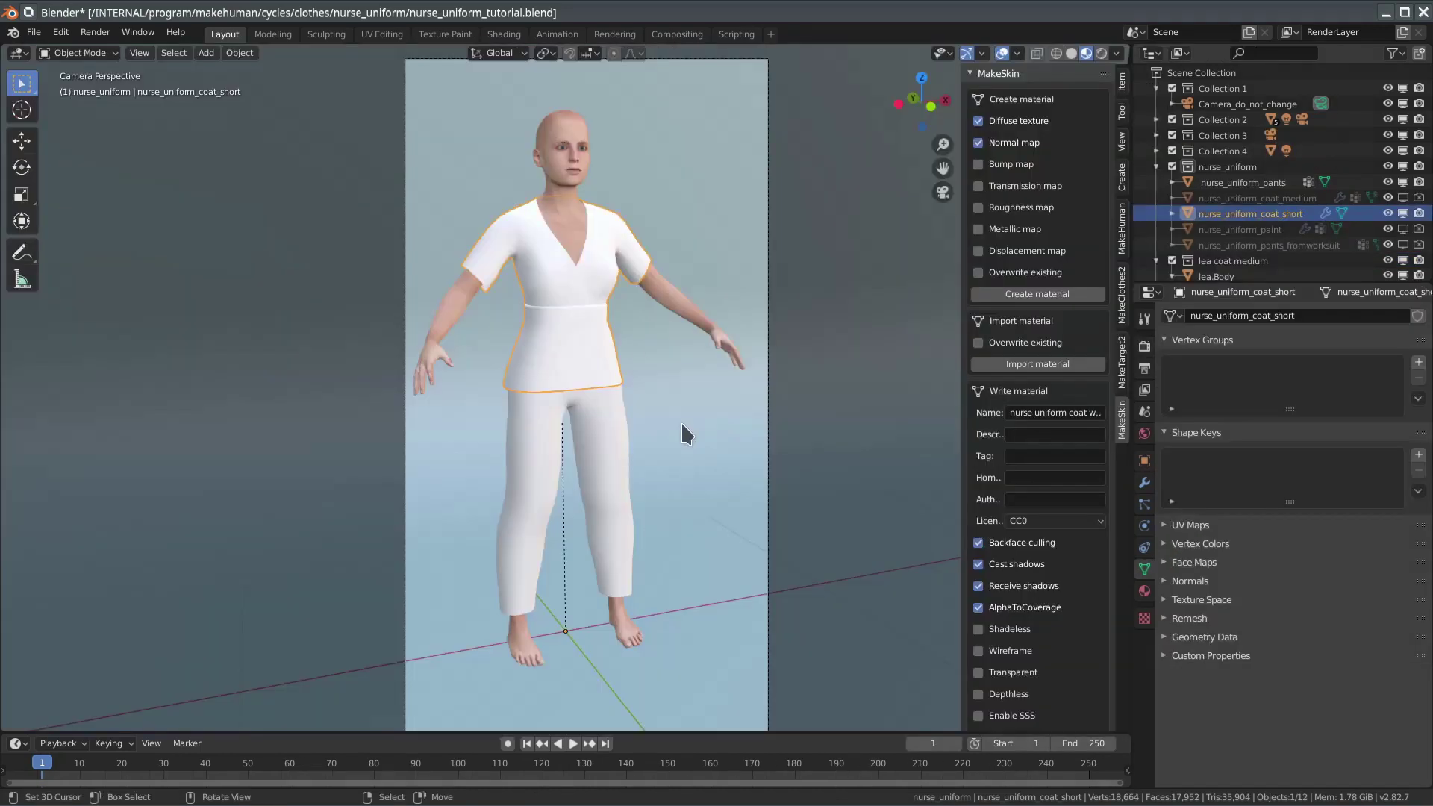
pyautogui.press('Tab')
pyautogui.click(562, 245)
pyautogui.click(222, 53)
pyautogui.click(420, 290)
pyautogui.keyDown('alt'); pyautogui.keyDown('shift'); pyautogui.click(590, 250); pyautogui.keyUp('shift'); pyautogui.keyUp('alt')
pyautogui.click(1418, 362)
pyautogui.doubleClick(1209, 365)
pyautogui.write('shirt_border')
pyautogui.press('Return')
pyautogui.click(1193, 459)
# Select the waist edge ring and assign it to a new vertex group 'skirt_border'
pyautogui.click(714, 386)
pyautogui.click(223, 53)
pyautogui.click(418, 305)
pyautogui.click(1418, 361)
pyautogui.doubleClick(1206, 381)
pyautogui.write('skirt_border')
pyautogui.press('Return')
pyautogui.click(1193, 459)
# Add a Mask modifier limited to shirt_border, hidden in the viewport
pyautogui.press('Tab')
pyautogui.click(1144, 483)
pyautogui.click(1215, 315)
pyautogui.click(1103, 456)
pyautogui.click(1354, 428)
pyautogui.click(1302, 450)
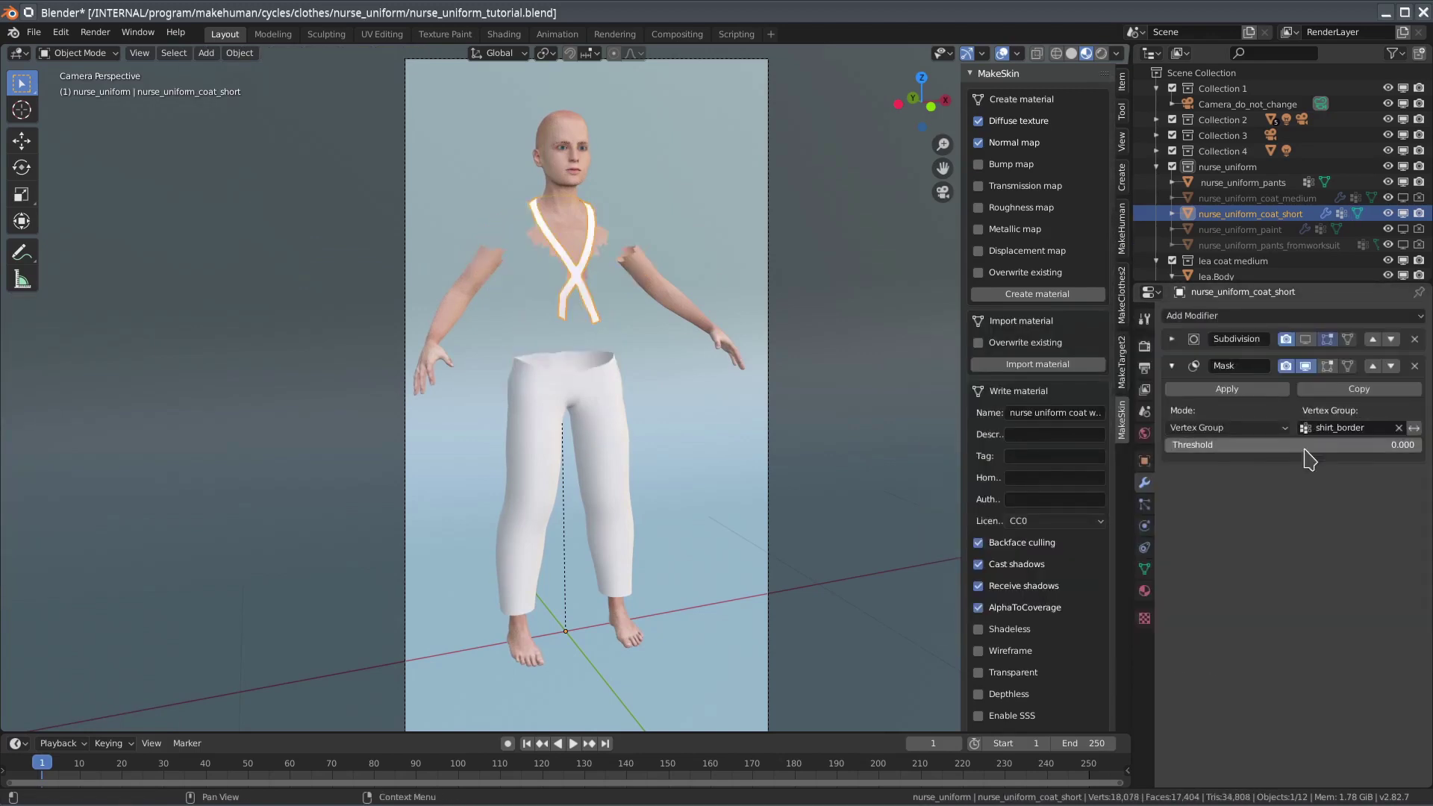
pyautogui.click(1305, 366)
# Add a second Mask modifier limited to skirt_border, also hidden in the viewport
pyautogui.click(1215, 316)
pyautogui.click(1103, 456)
pyautogui.click(1347, 540)
pyautogui.write('skir')
pyautogui.click(1303, 561)
pyautogui.click(1305, 478)
# Remove the coat's material and create a MakeSkin material with only the bump map enabled
pyautogui.click(1144, 590)
pyautogui.click(1418, 333)
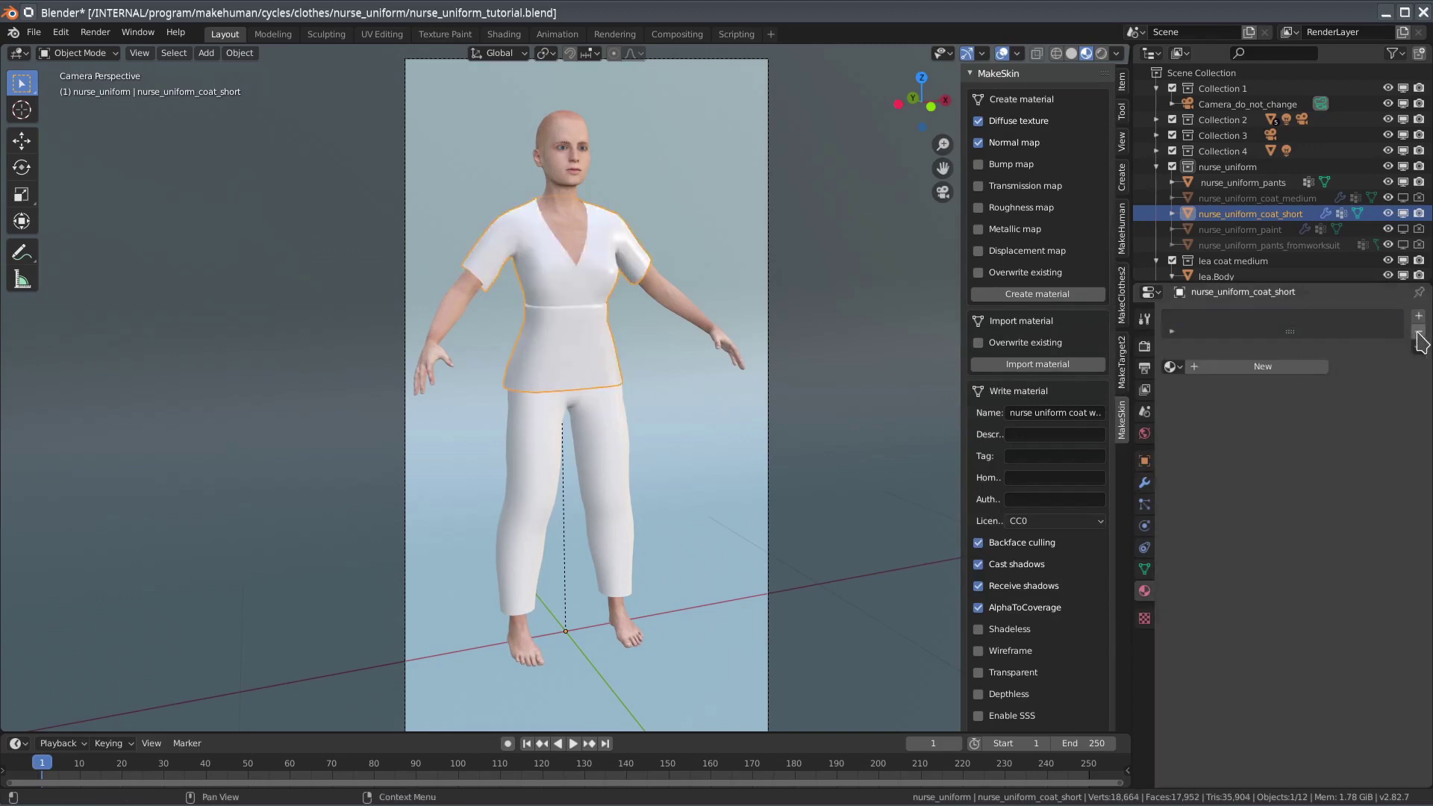
pyautogui.click(978, 120)
pyautogui.click(979, 141)
pyautogui.click(978, 164)
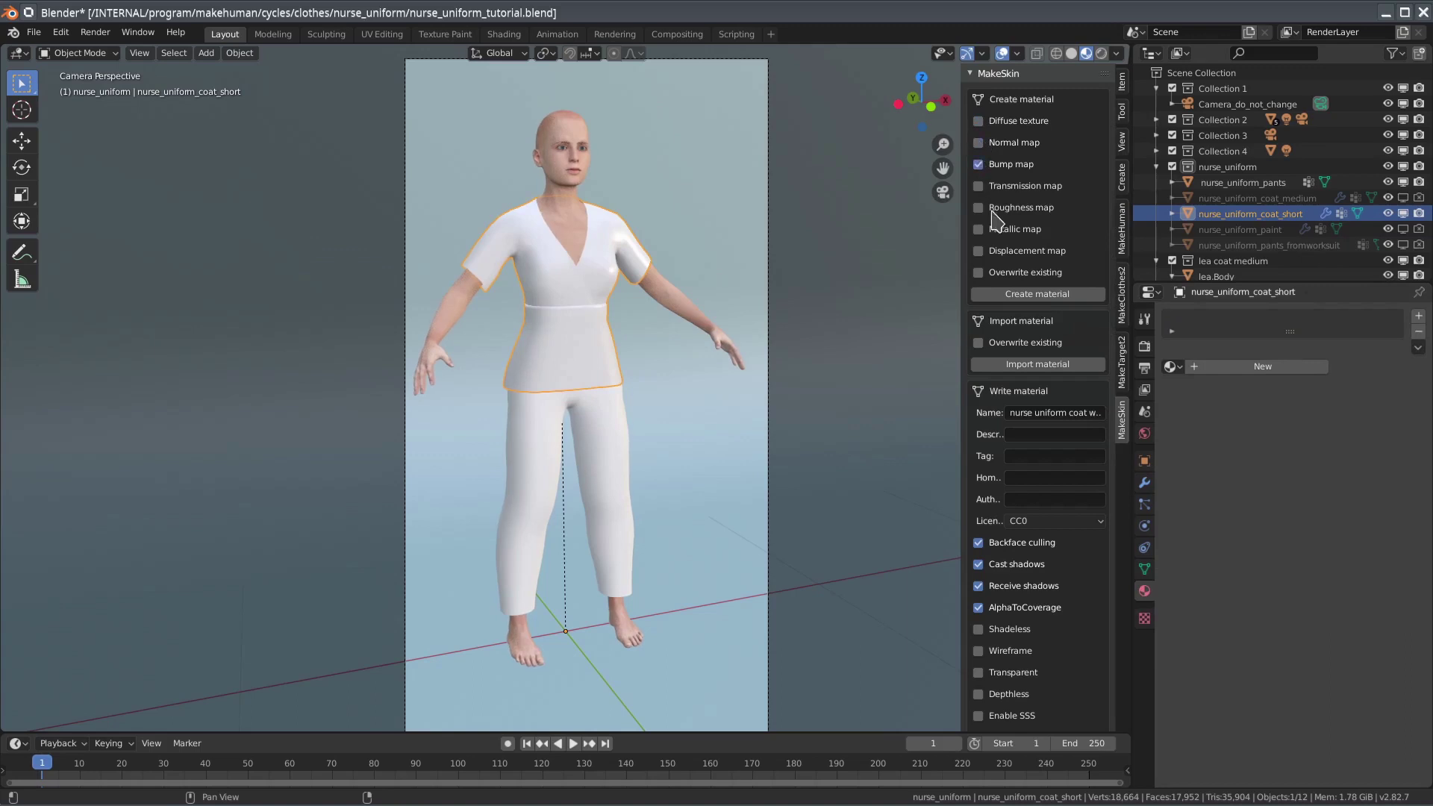
pyautogui.click(1044, 295)
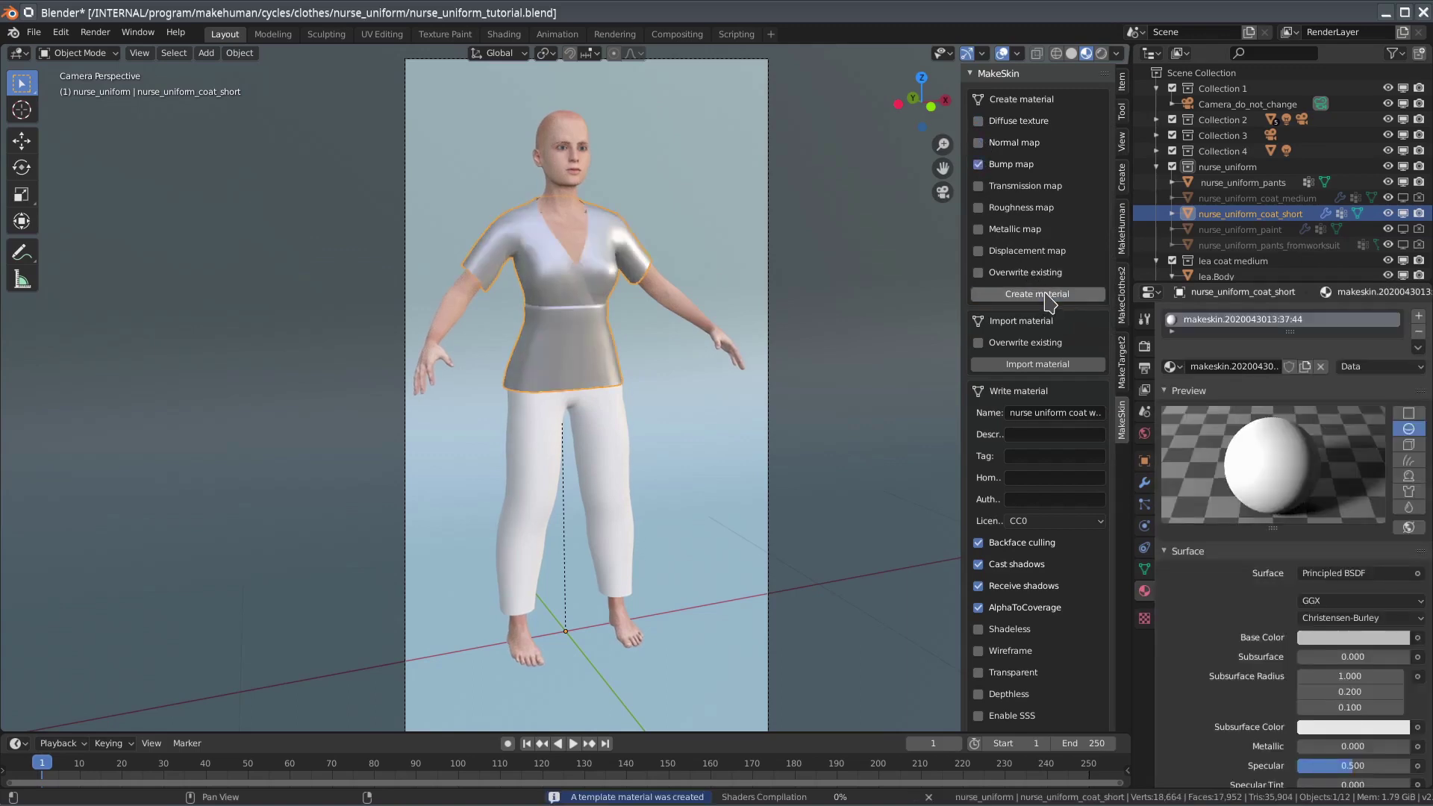
pyautogui.click(504, 35)
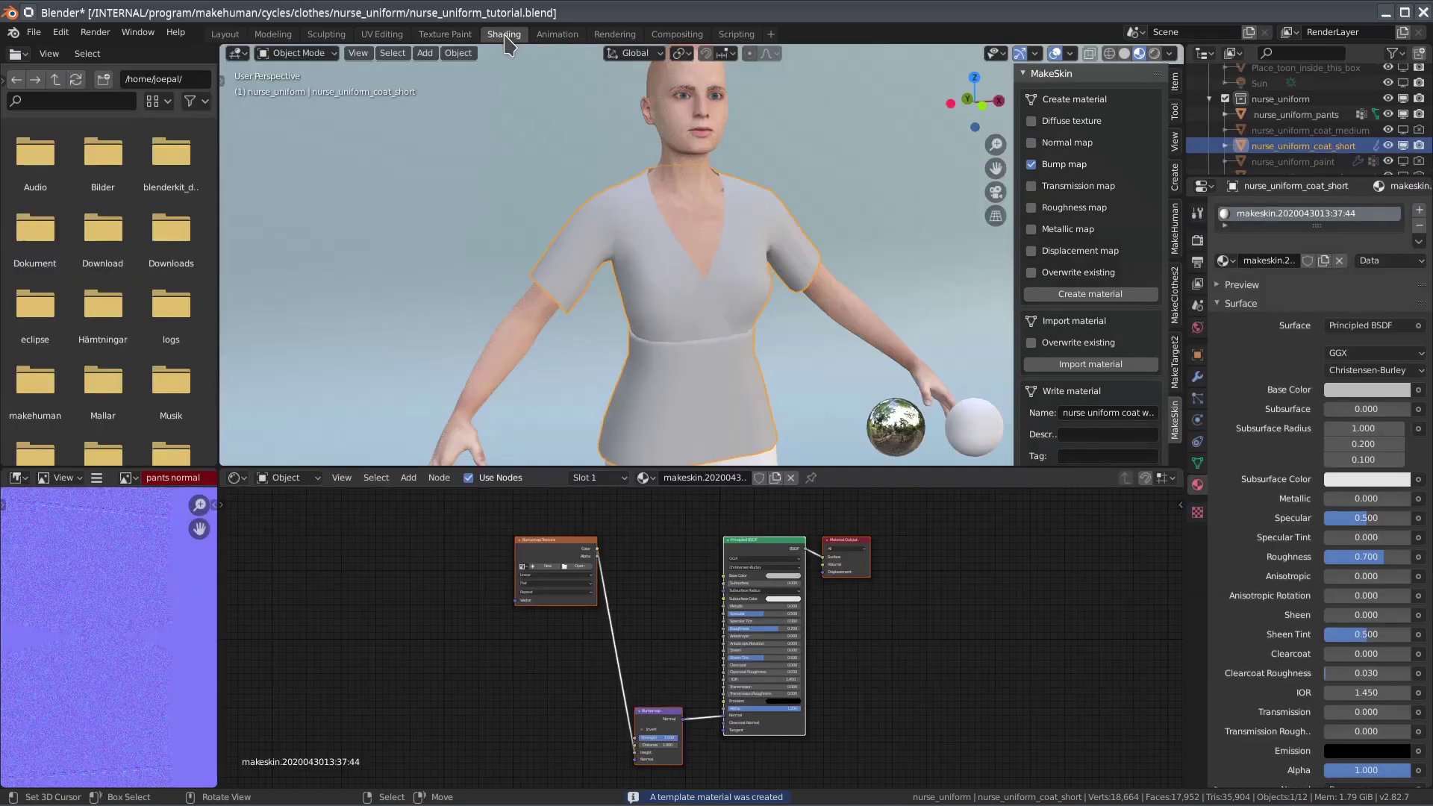
# Give the image texture node a new 2048 px image named 'bumpmap' with colour value 0.5
pyautogui.click(551, 576)
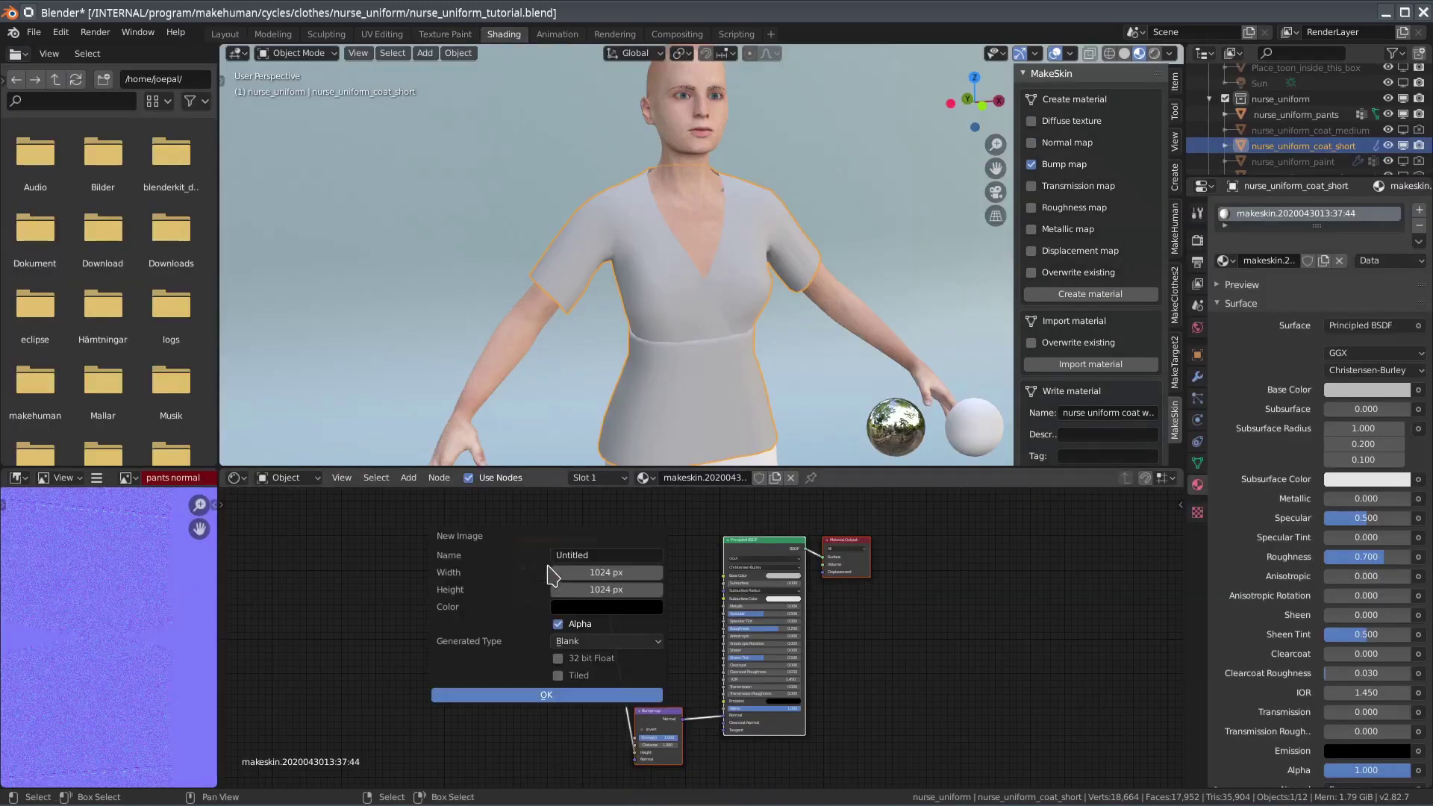
pyautogui.click(601, 555)
pyautogui.write('bumpmap')
pyautogui.press('Tab')
pyautogui.write('2048')
pyautogui.press('Tab')
pyautogui.write('2048')
pyautogui.click(618, 608)
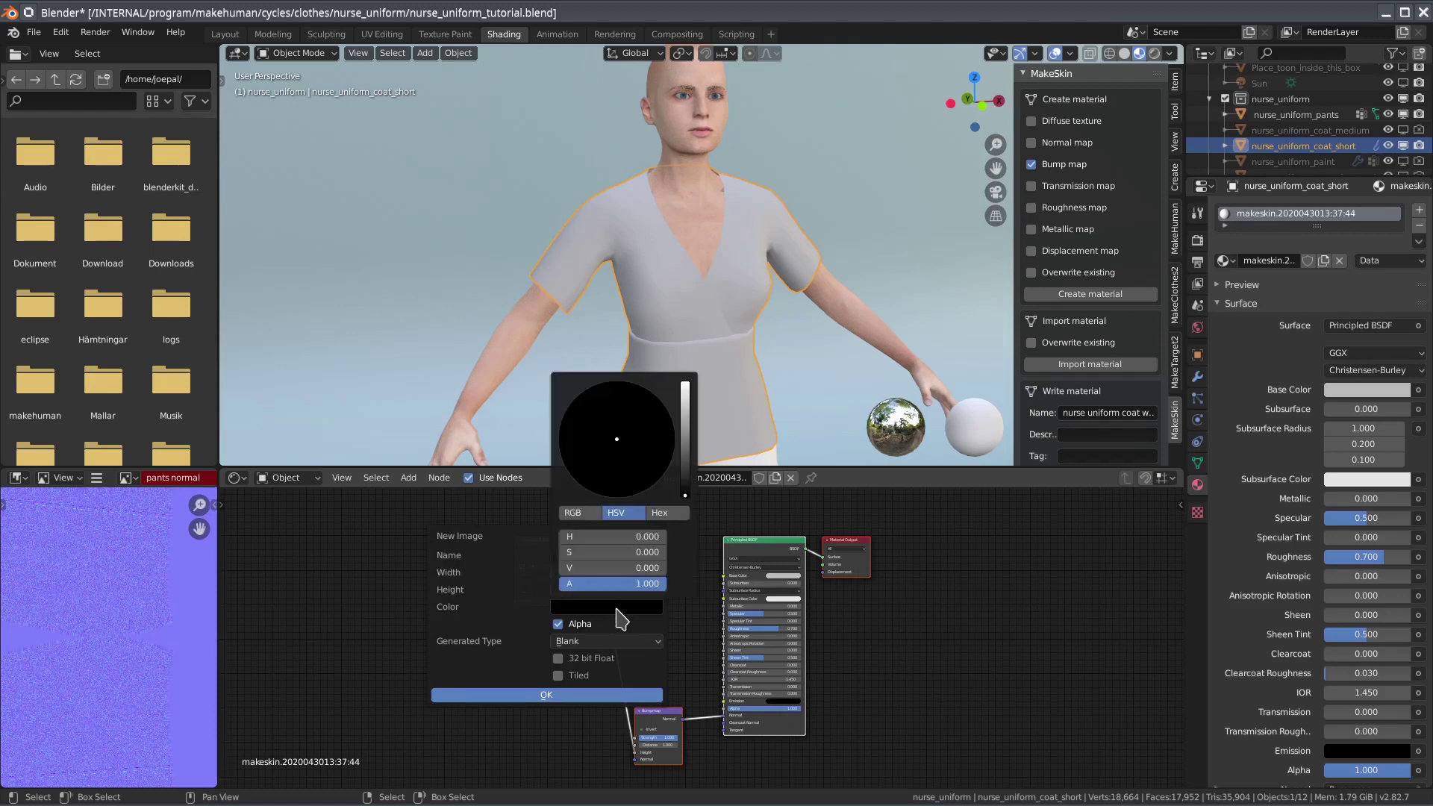
pyautogui.click(627, 568)
pyautogui.write('0.5')
pyautogui.press('Return')
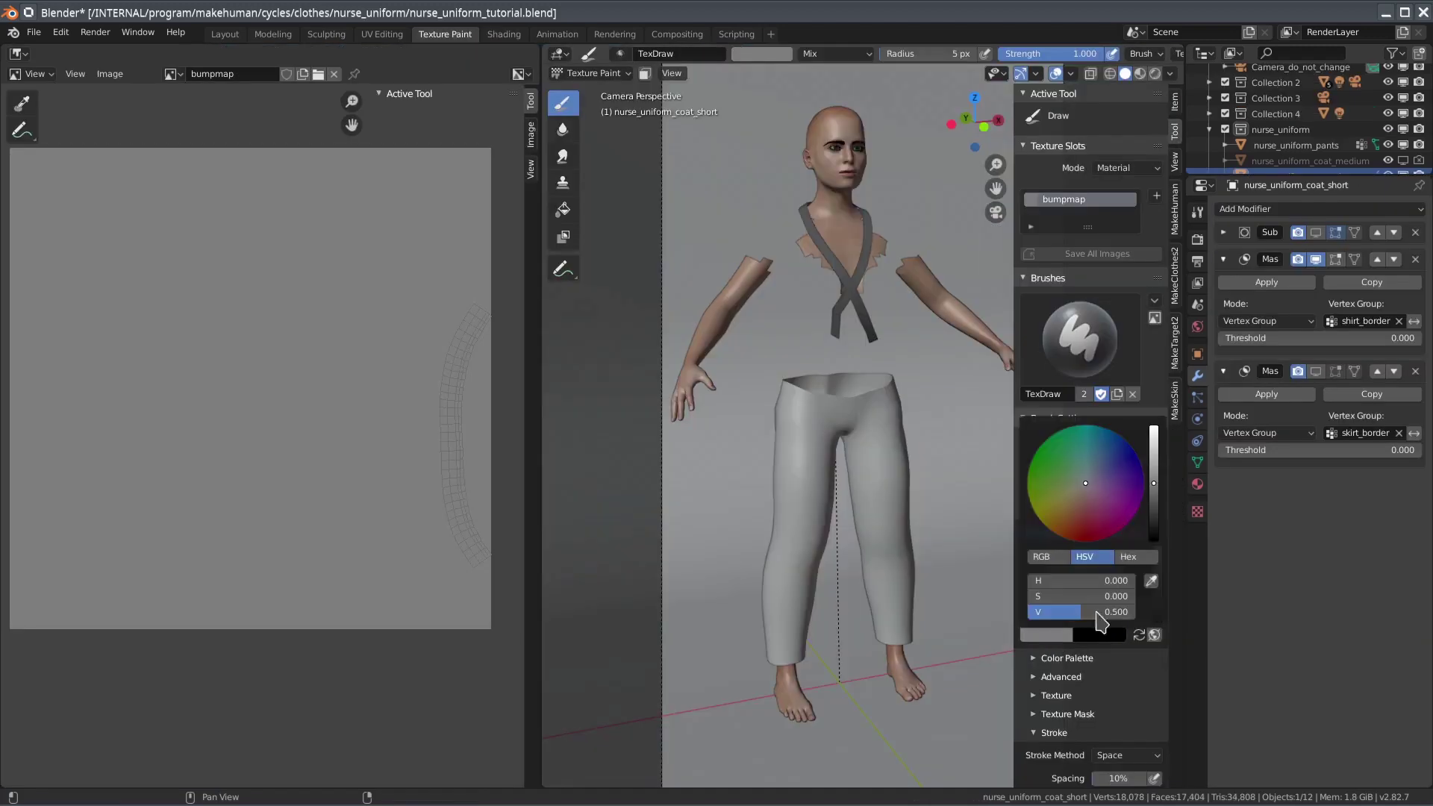
pyautogui.click(1159, 429)
# Paint the lapels white with a 20 px brush, then hide the body and shirt for a front view
pyautogui.press('f')
pyautogui.click(847, 299)
pyautogui.moveTo(847, 299)
pyautogui.mouseDown()
pyautogui.moveTo(808, 202)
pyautogui.moveTo(867, 210)
pyautogui.moveTo(835, 302)
pyautogui.moveTo(817, 253)
pyautogui.moveTo(889, 217)
pyautogui.mouseUp()
pyautogui.moveTo(1306, 173); pyautogui.dragTo(1306, 399)
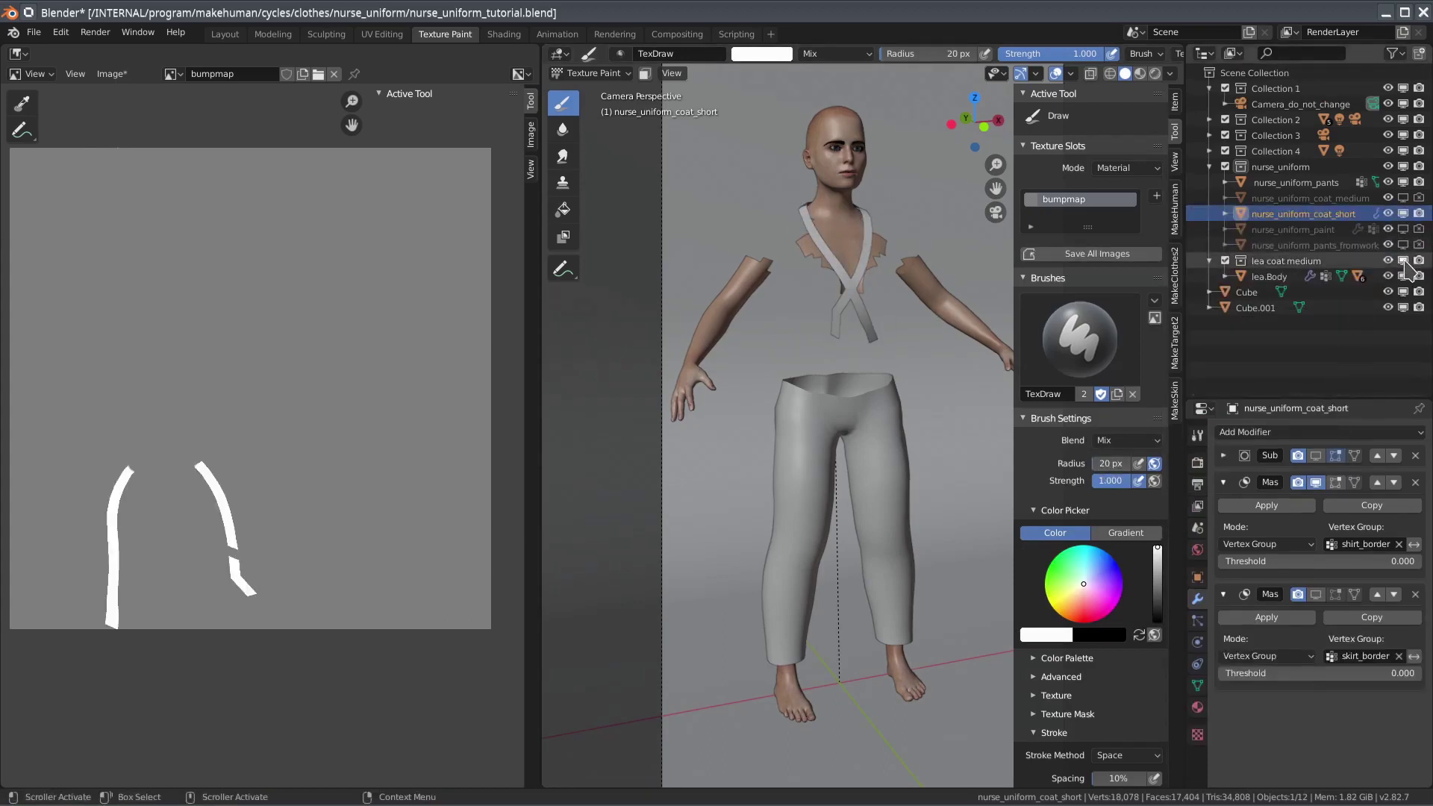
pyautogui.click(1224, 260)
pyautogui.press('KP_Divide')
pyautogui.moveTo(737, 313)
pyautogui.mouseDown(button='middle')
pyautogui.moveTo(851, 329)
pyautogui.moveTo(886, 378)
pyautogui.mouseUp(button='middle')
# Select the shirt_border vertices plus the left chest and mask the coat down to that band
pyautogui.press('Tab')
pyautogui.click(1197, 685)
pyautogui.click(1260, 483)
pyautogui.click(1347, 575)
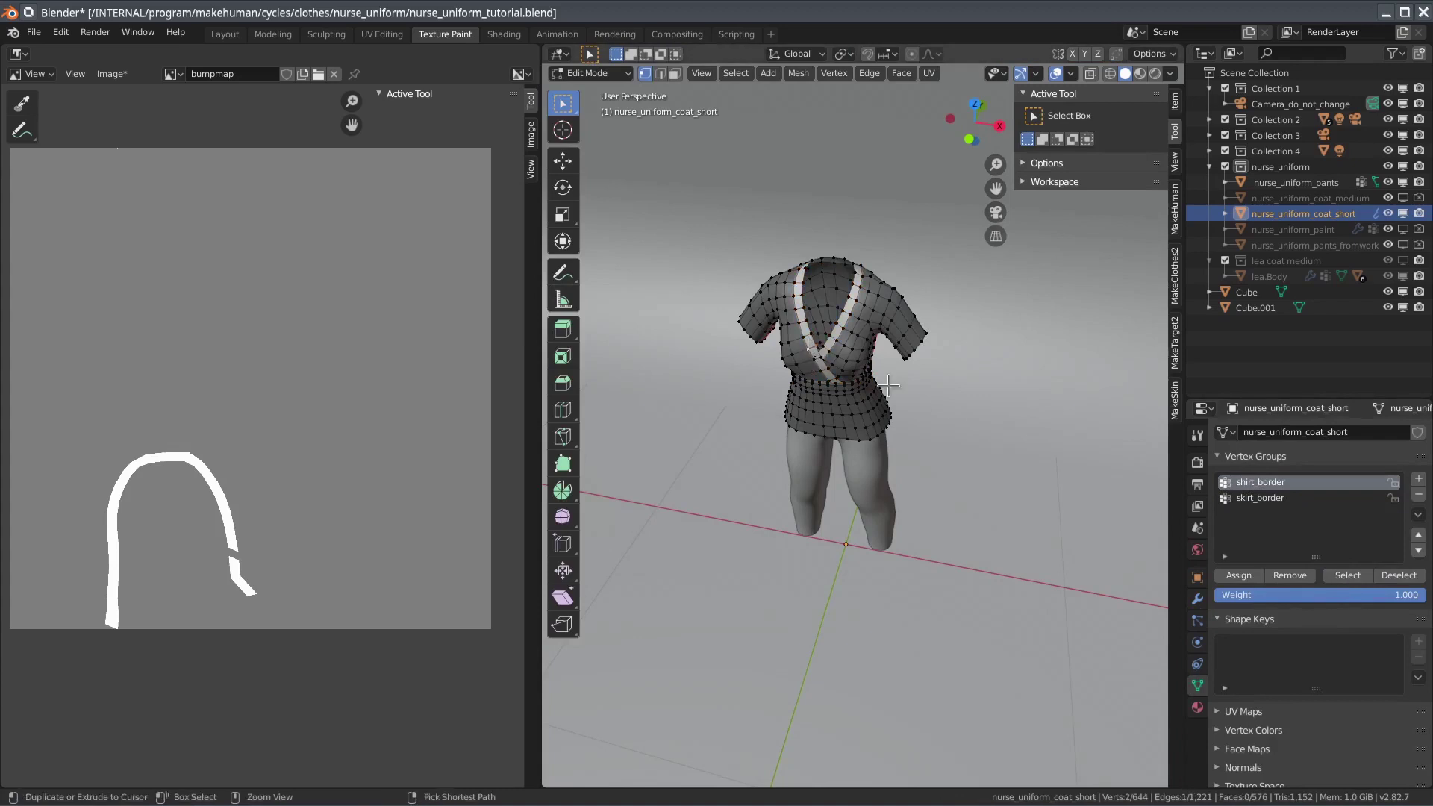
pyautogui.press('l')
pyautogui.press('Tab')
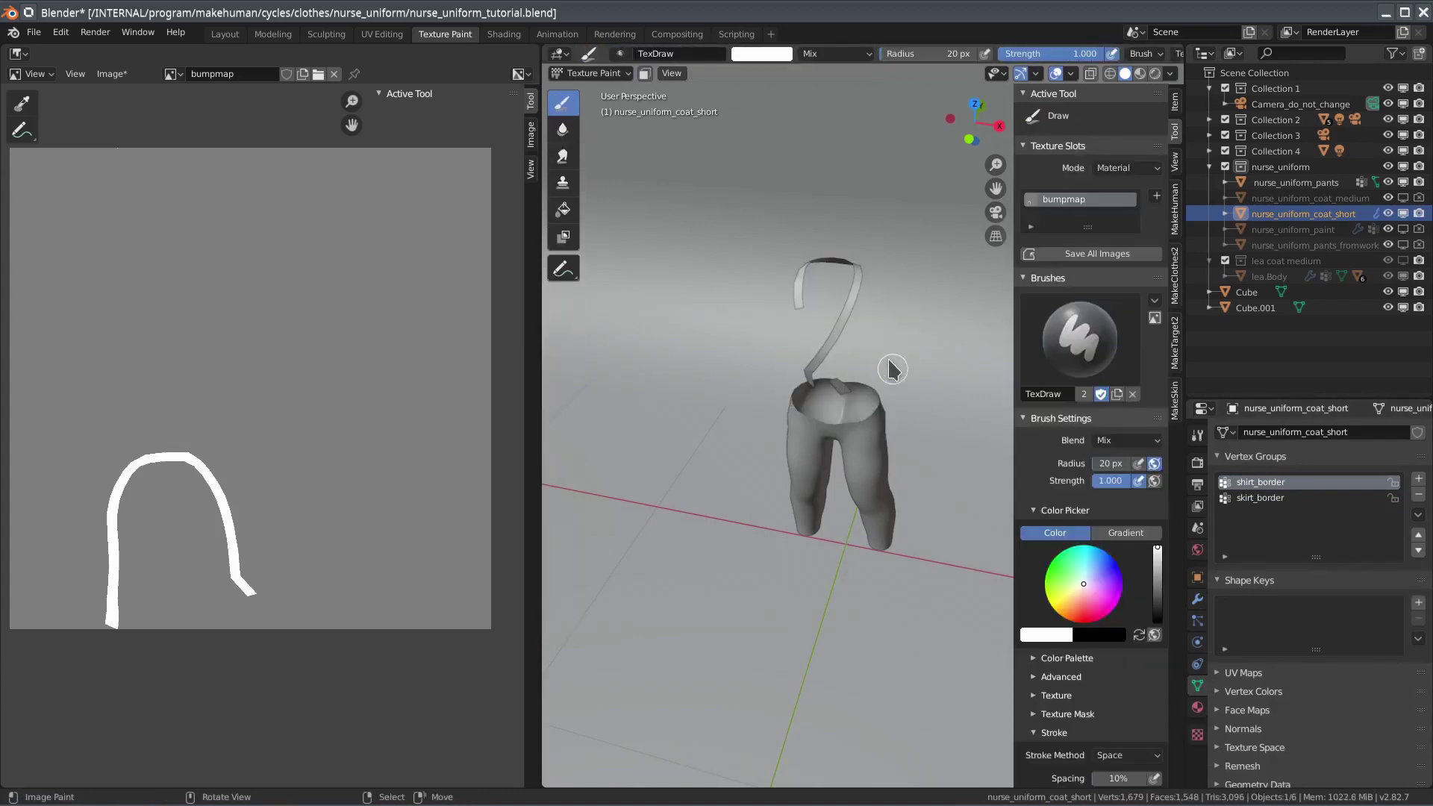
pyautogui.click(1197, 599)
pyautogui.click(1316, 482)
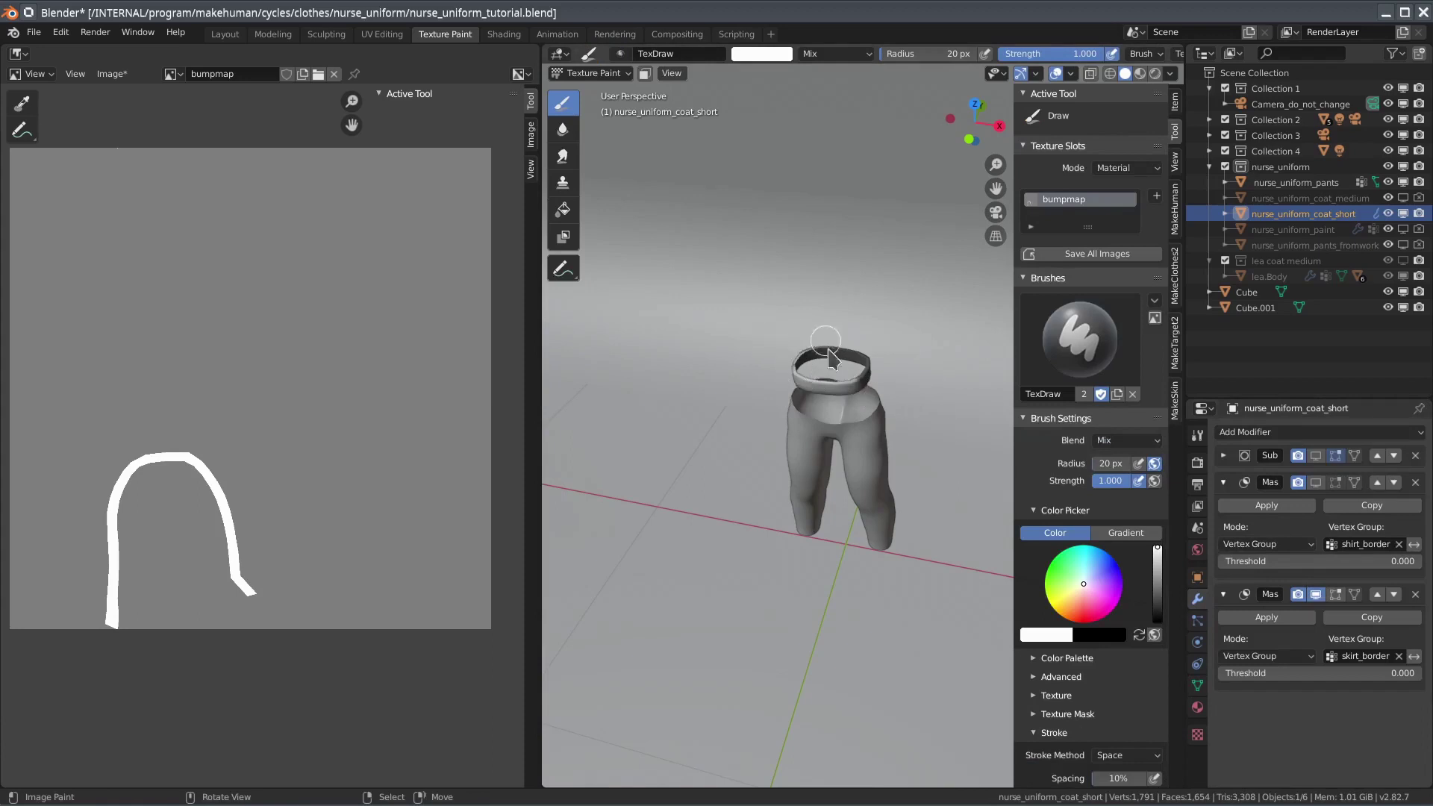
# Paint white along the coat band, then show the full coat again
pyautogui.click(925, 369)
pyautogui.moveTo(919, 368); pyautogui.dragTo(919, 358, button='middle')
pyautogui.moveTo(919, 358); pyautogui.dragTo(850, 351)
pyautogui.moveTo(851, 351); pyautogui.dragTo(884, 377, button='middle')
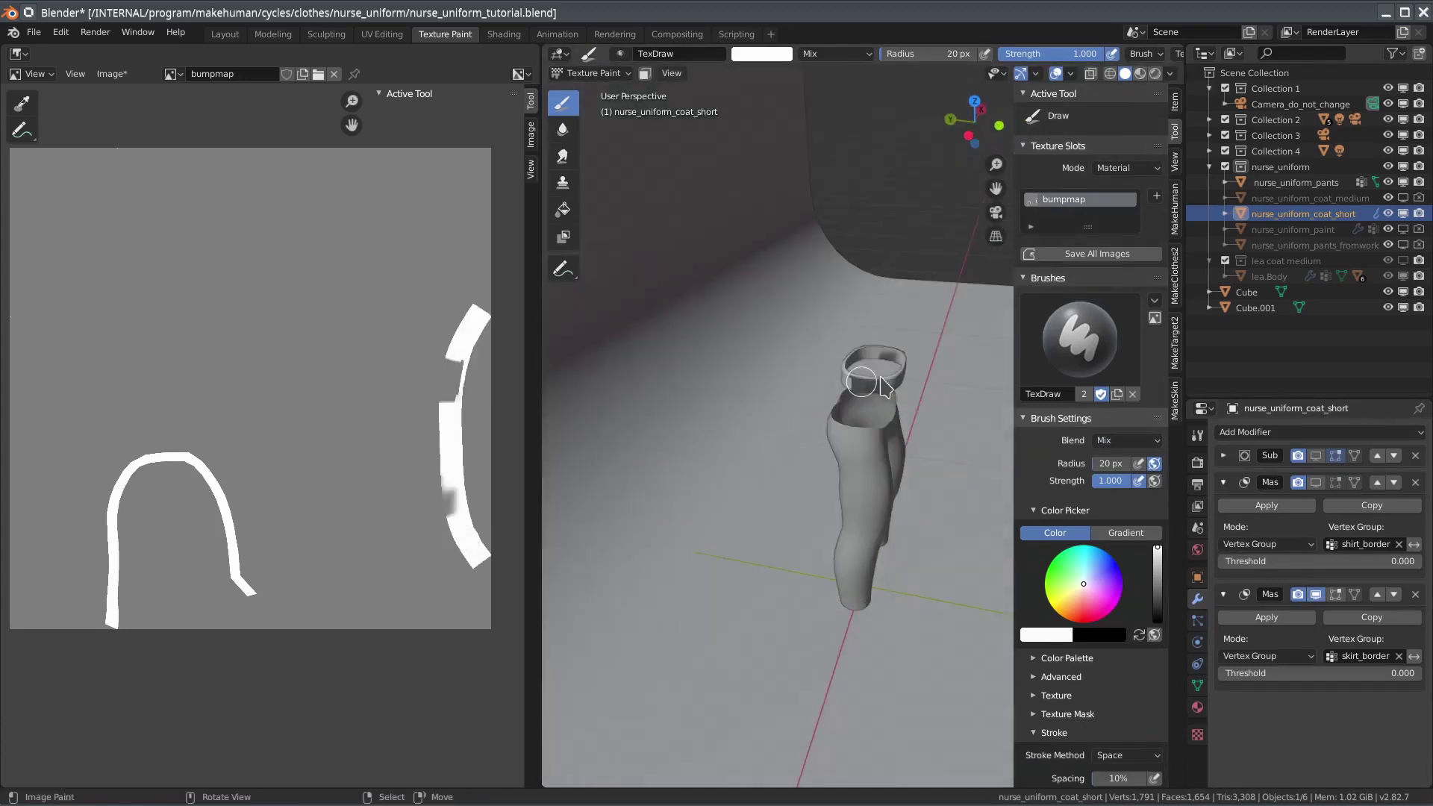
pyautogui.moveTo(884, 377); pyautogui.dragTo(856, 378)
pyautogui.moveTo(856, 378); pyautogui.dragTo(929, 380, button='middle')
pyautogui.click(1315, 594)
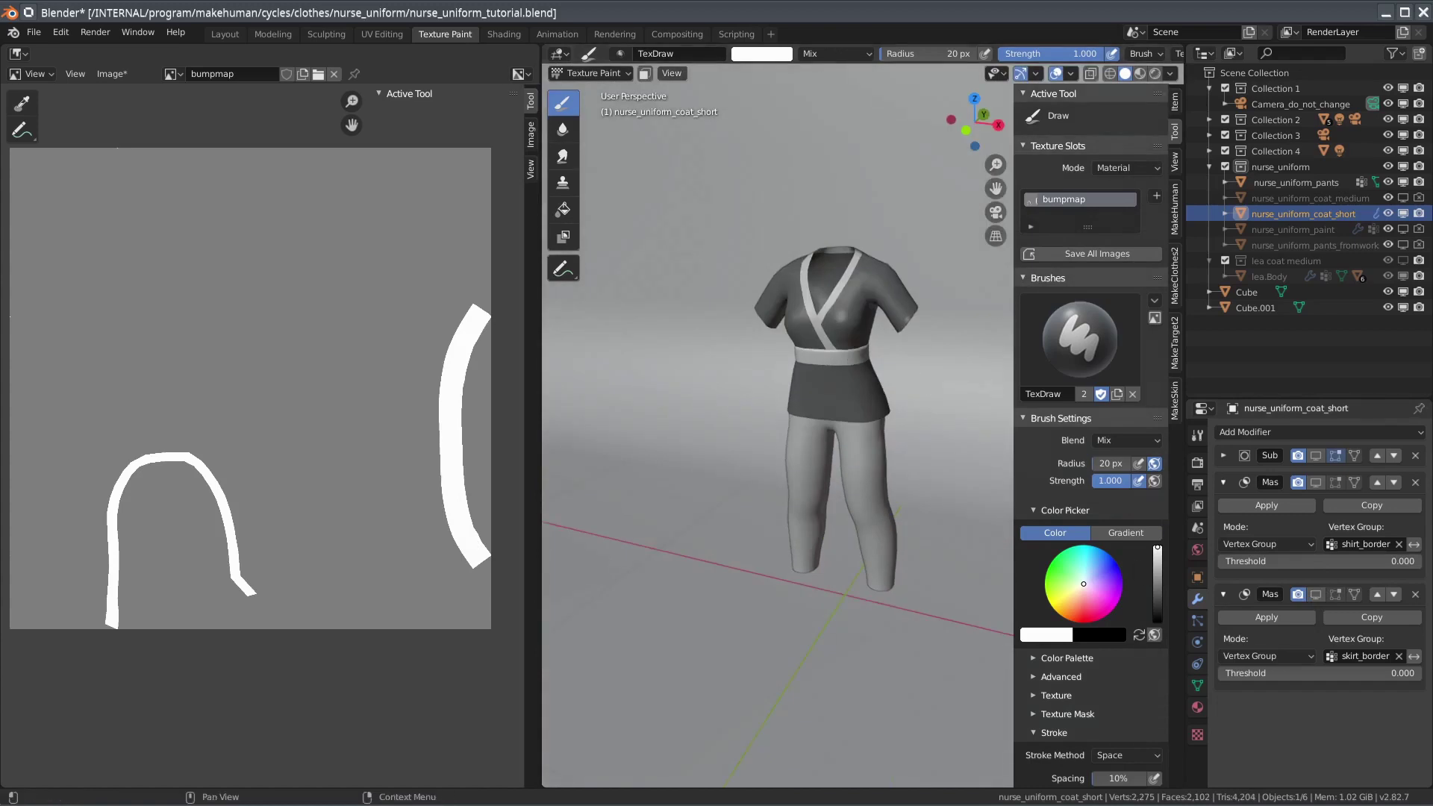
# Swap the paint colour to black and set the brush radius to 3 px
pyautogui.moveTo(985, 568); pyautogui.dragTo(958, 522, button='middle')
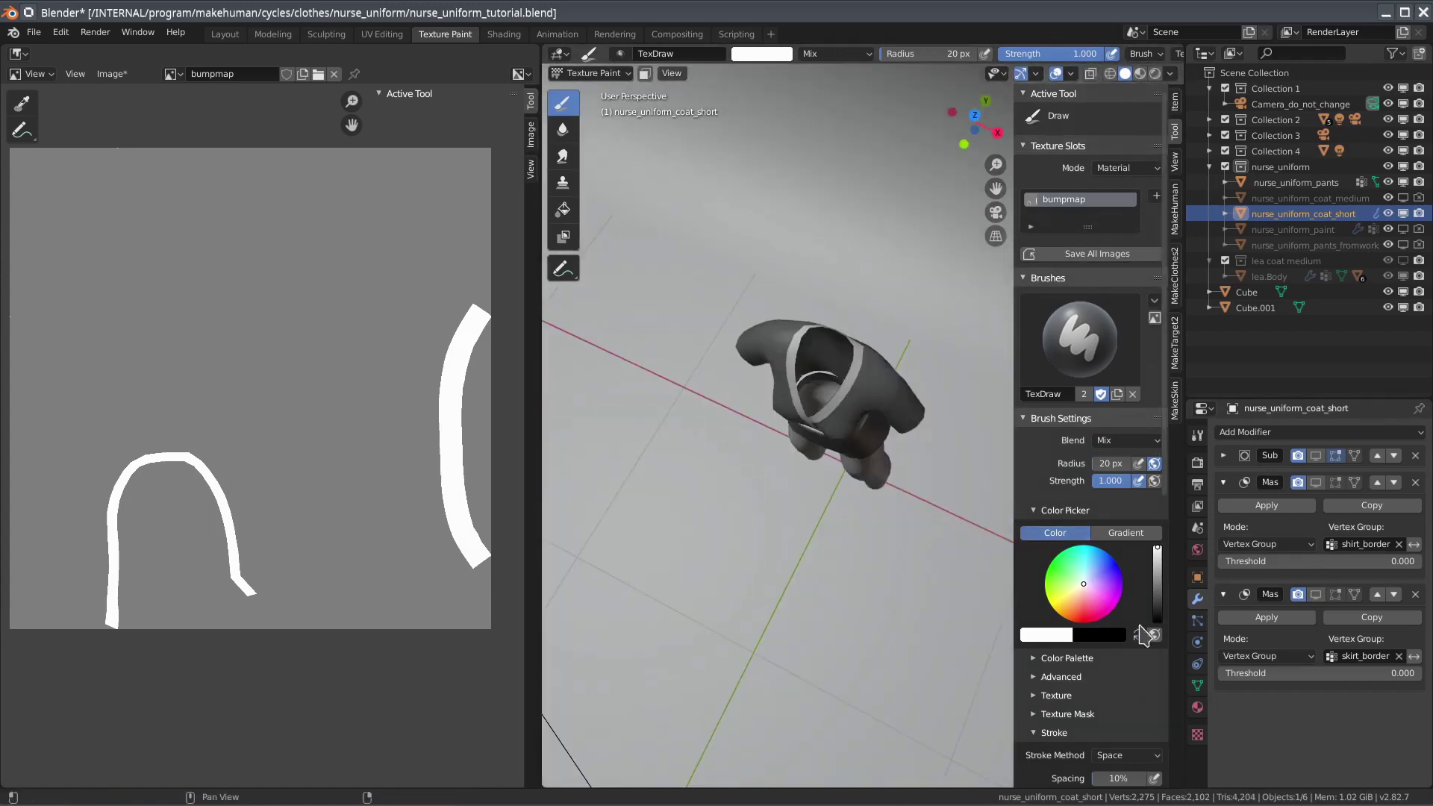
pyautogui.press('x')
pyautogui.scroll(4, 888, 370)
pyautogui.click(1111, 463)
pyautogui.write('3')
pyautogui.press('Return')
# Paint thin black crease lines across the coat front and shoulder
pyautogui.moveTo(815, 373); pyautogui.dragTo(923, 479)
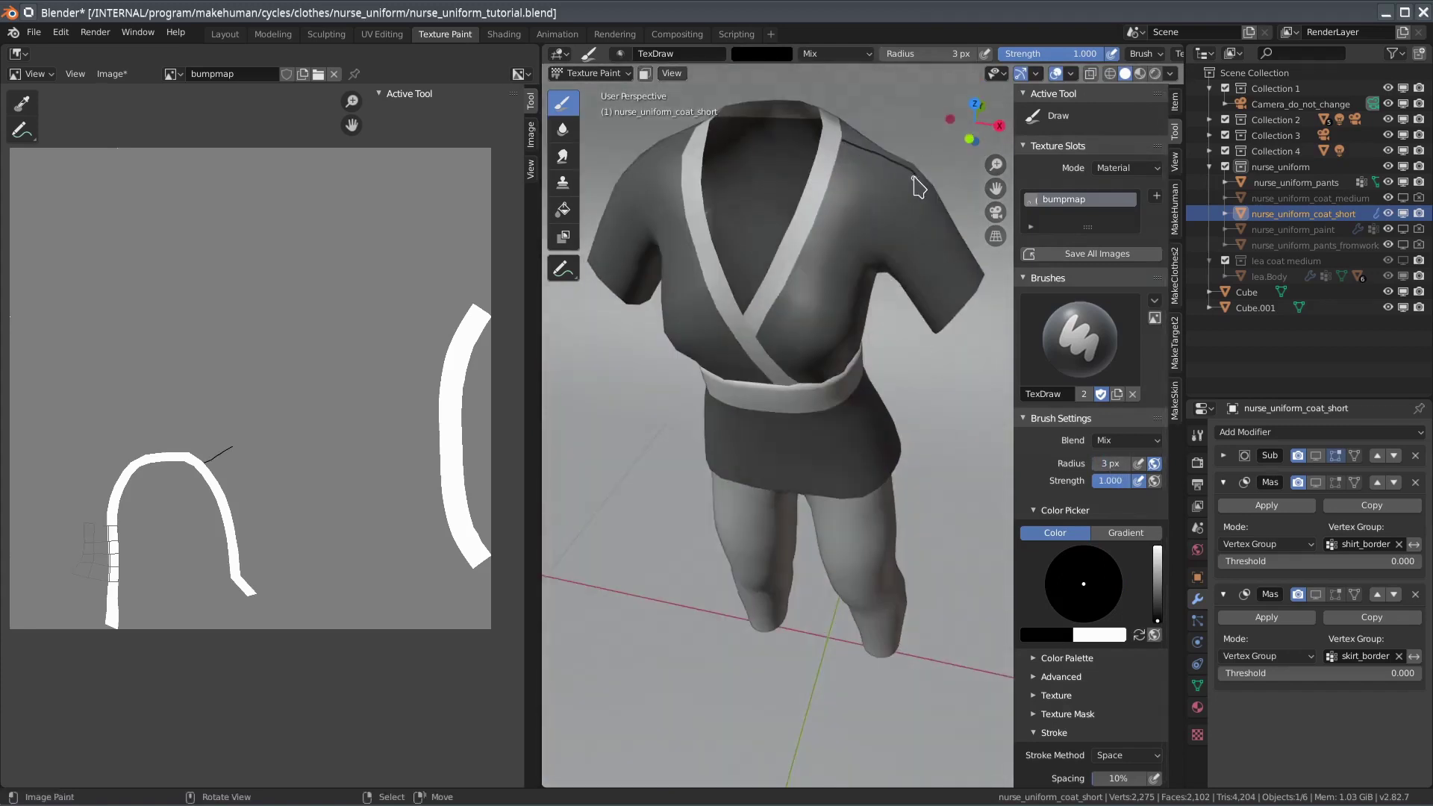
pyautogui.moveTo(918, 179); pyautogui.dragTo(879, 262)
pyautogui.moveTo(878, 260); pyautogui.dragTo(851, 258, button='middle')
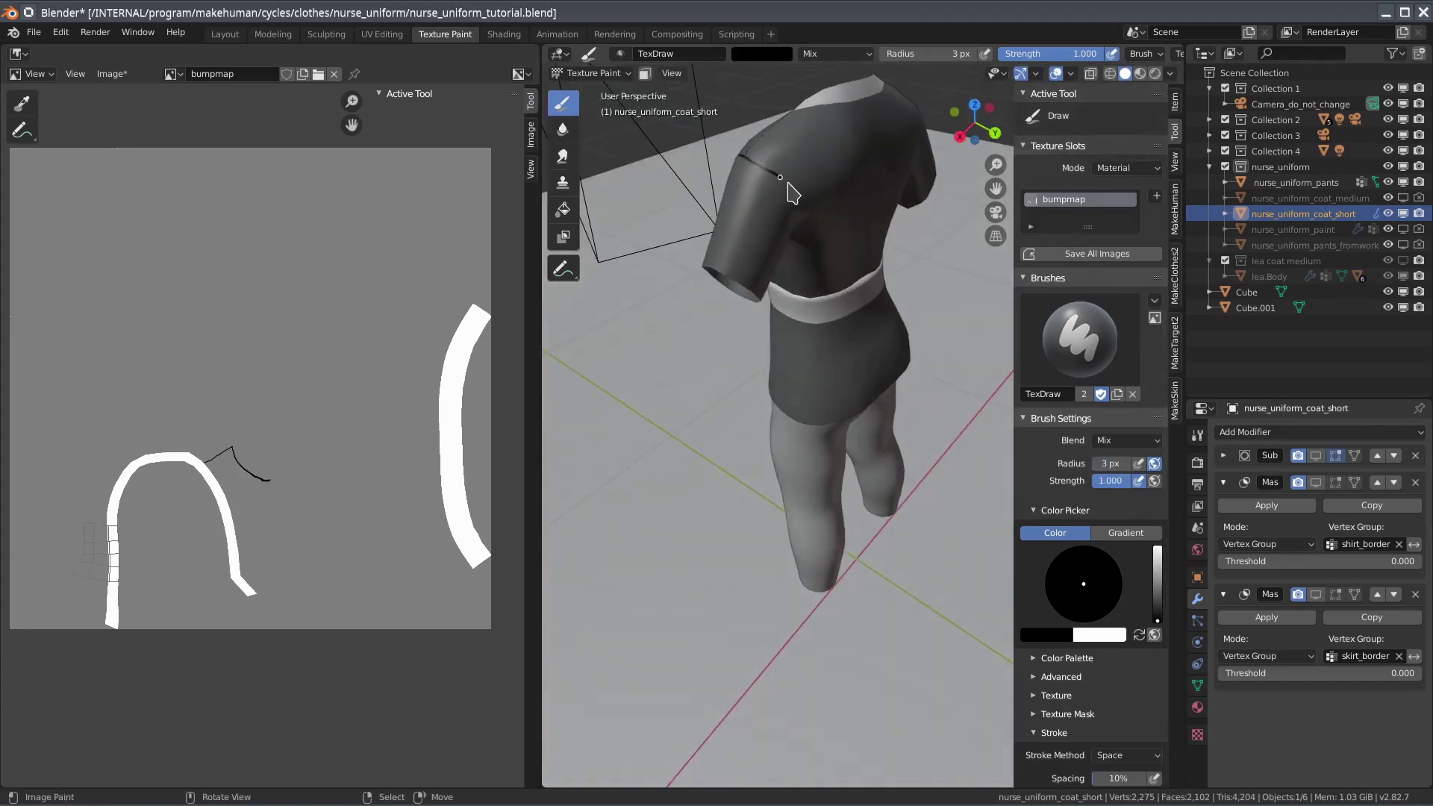
pyautogui.moveTo(802, 198); pyautogui.dragTo(843, 205, button='middle')
pyautogui.moveTo(828, 212); pyautogui.dragTo(812, 239)
pyautogui.moveTo(812, 239); pyautogui.dragTo(828, 197, button='middle')
pyautogui.moveTo(828, 198); pyautogui.dragTo(851, 228)
pyautogui.moveTo(851, 228); pyautogui.dragTo(925, 276, button='middle')
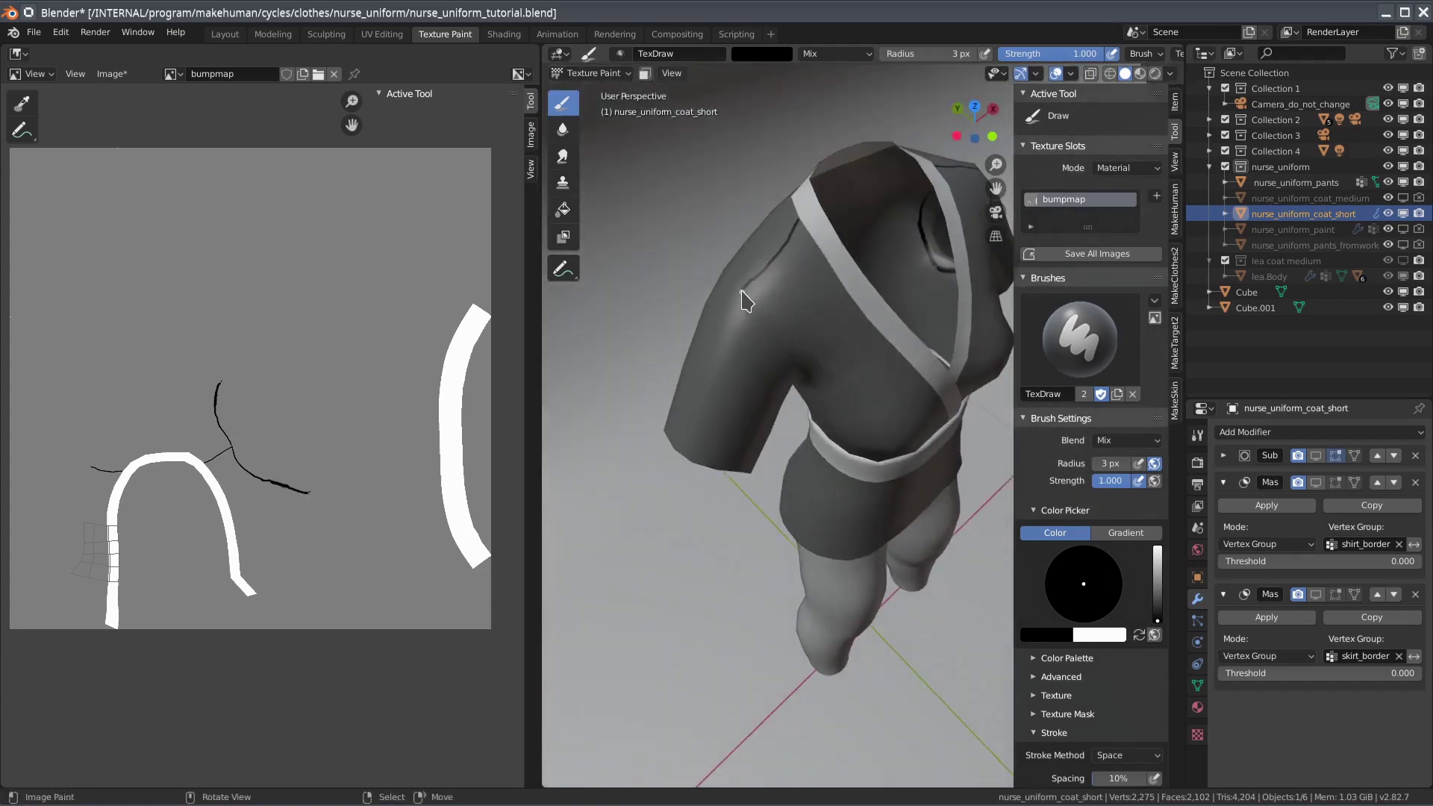
# Add more short black wrinkle lines on the shoulders from side and back views
pyautogui.moveTo(746, 299)
pyautogui.mouseDown(button='middle')
pyautogui.moveTo(874, 370)
pyautogui.moveTo(996, 283)
pyautogui.mouseUp(button='middle')
pyautogui.moveTo(996, 284); pyautogui.dragTo(954, 291)
pyautogui.moveTo(949, 302); pyautogui.dragTo(843, 168, button='middle')
pyautogui.moveTo(843, 168); pyautogui.dragTo(866, 217)
pyautogui.moveTo(866, 216)
pyautogui.mouseDown(button='middle')
pyautogui.moveTo(746, 238)
pyautogui.moveTo(789, 254)
pyautogui.mouseUp(button='middle')
pyautogui.moveTo(788, 254); pyautogui.dragTo(780, 290)
pyautogui.moveTo(894, 265); pyautogui.dragTo(871, 326, button='middle')
# Lower the Bumpmap strength to 0.355 and place a new Image Texture node beside the shader
pyautogui.hotkey('ctrl', 'pagedown')
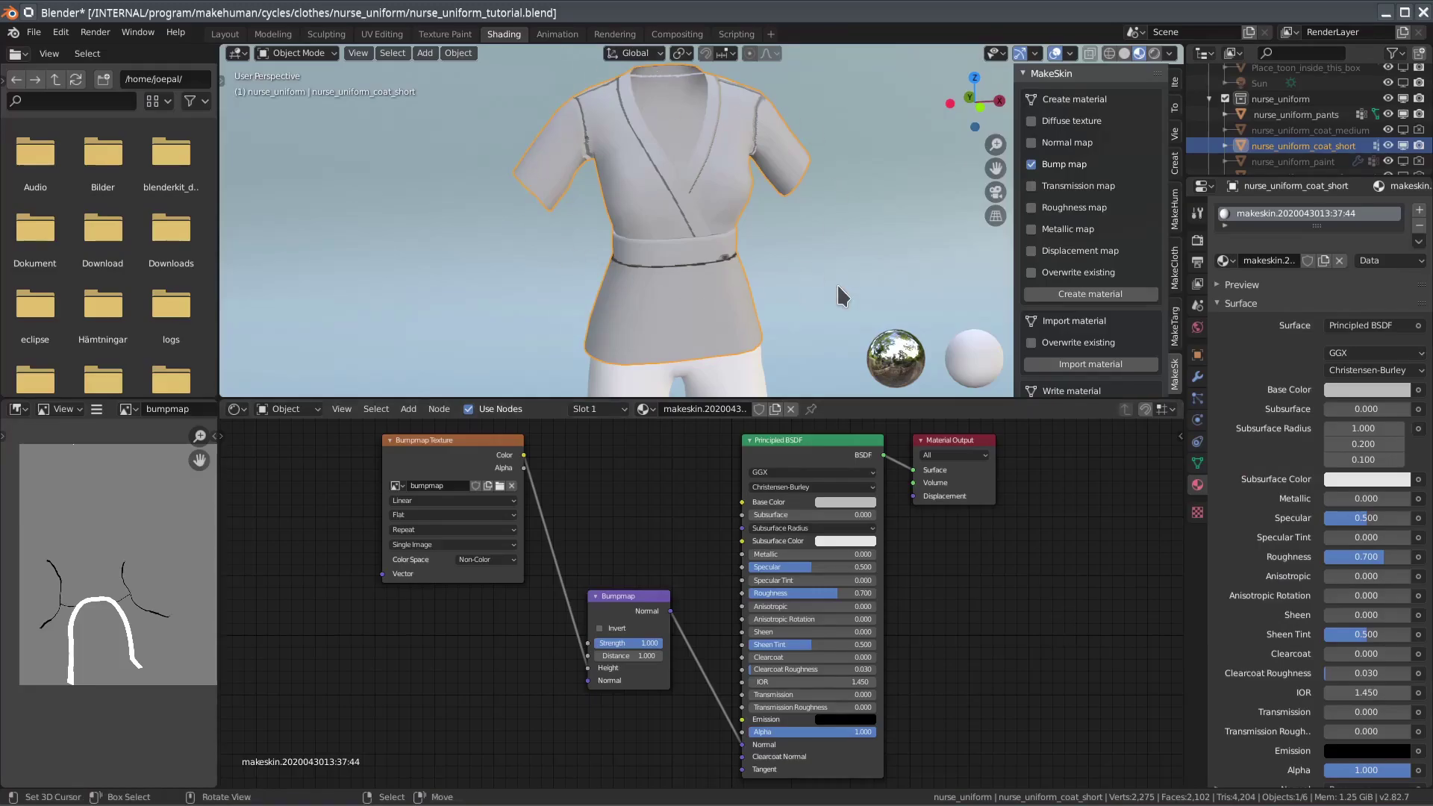
pyautogui.moveTo(660, 652); pyautogui.dragTo(618, 652)
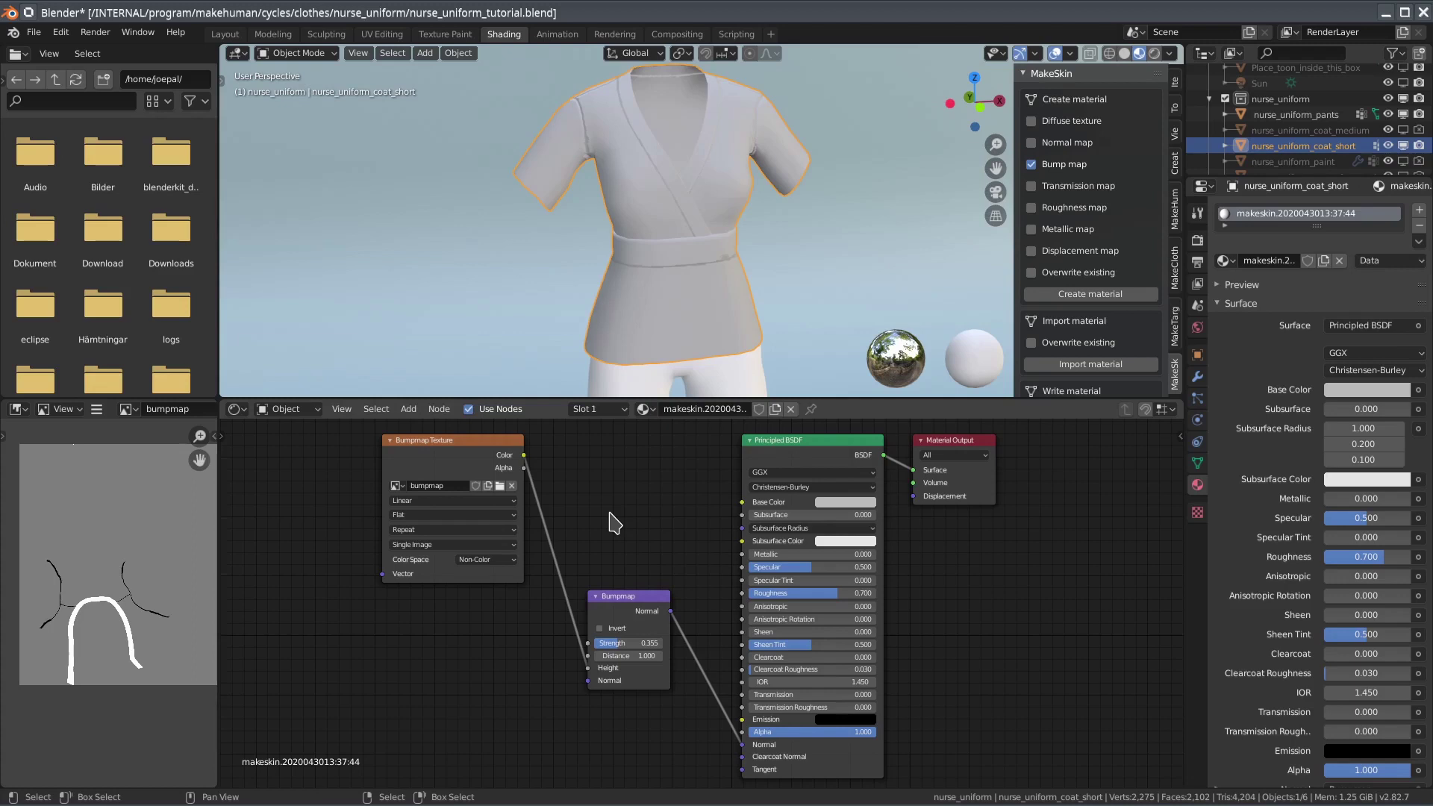
pyautogui.click(409, 409)
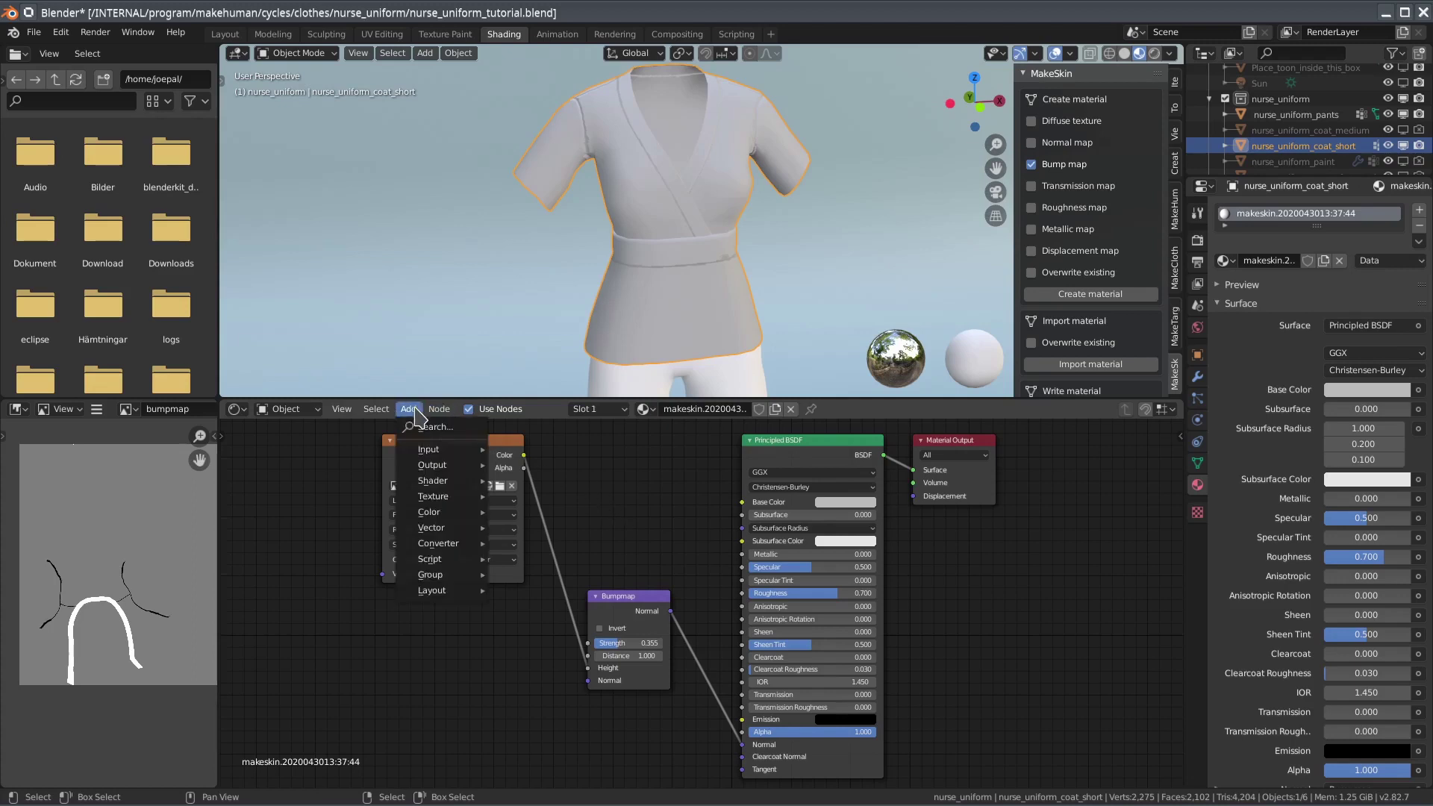
pyautogui.click(414, 425)
pyautogui.write('image')
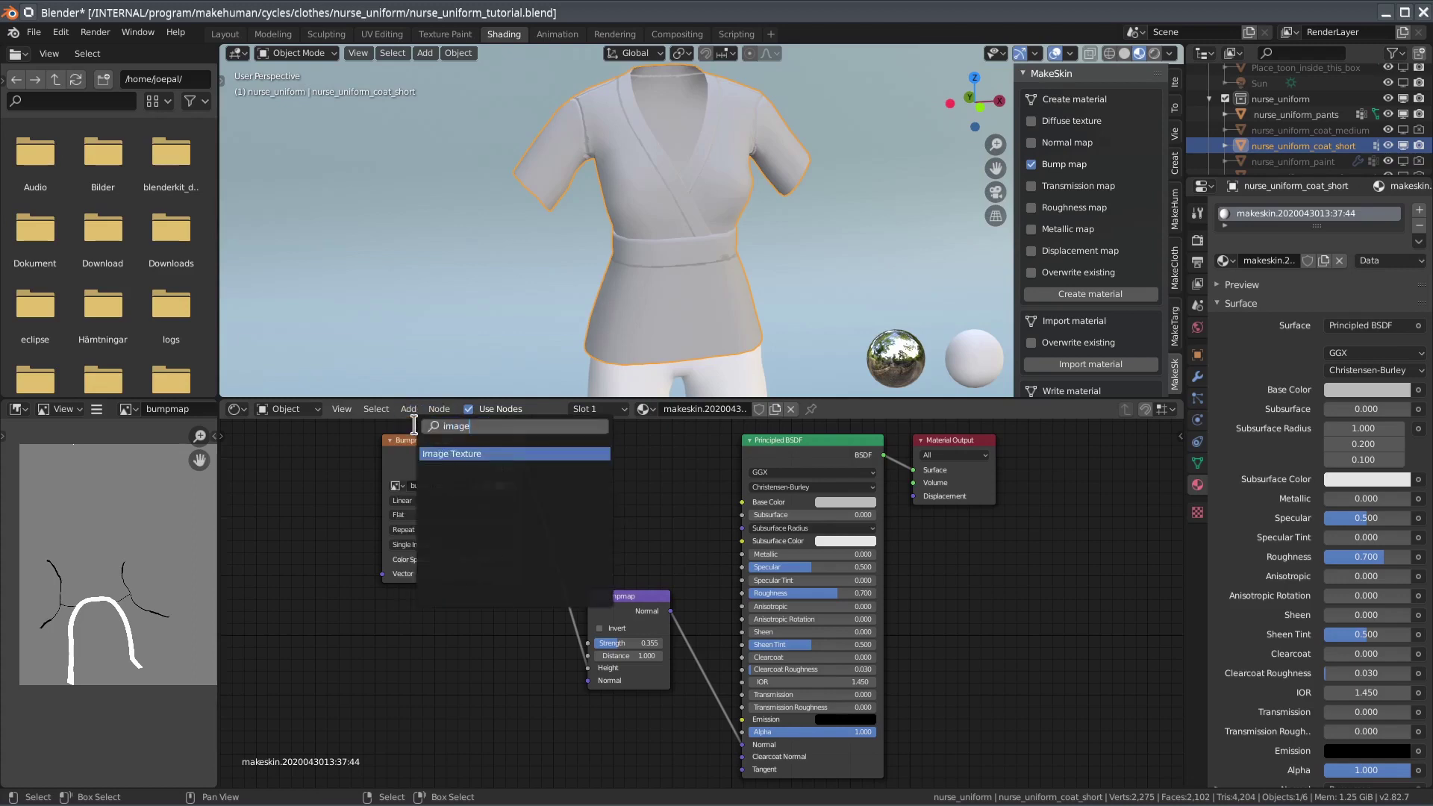
pyautogui.click(442, 452)
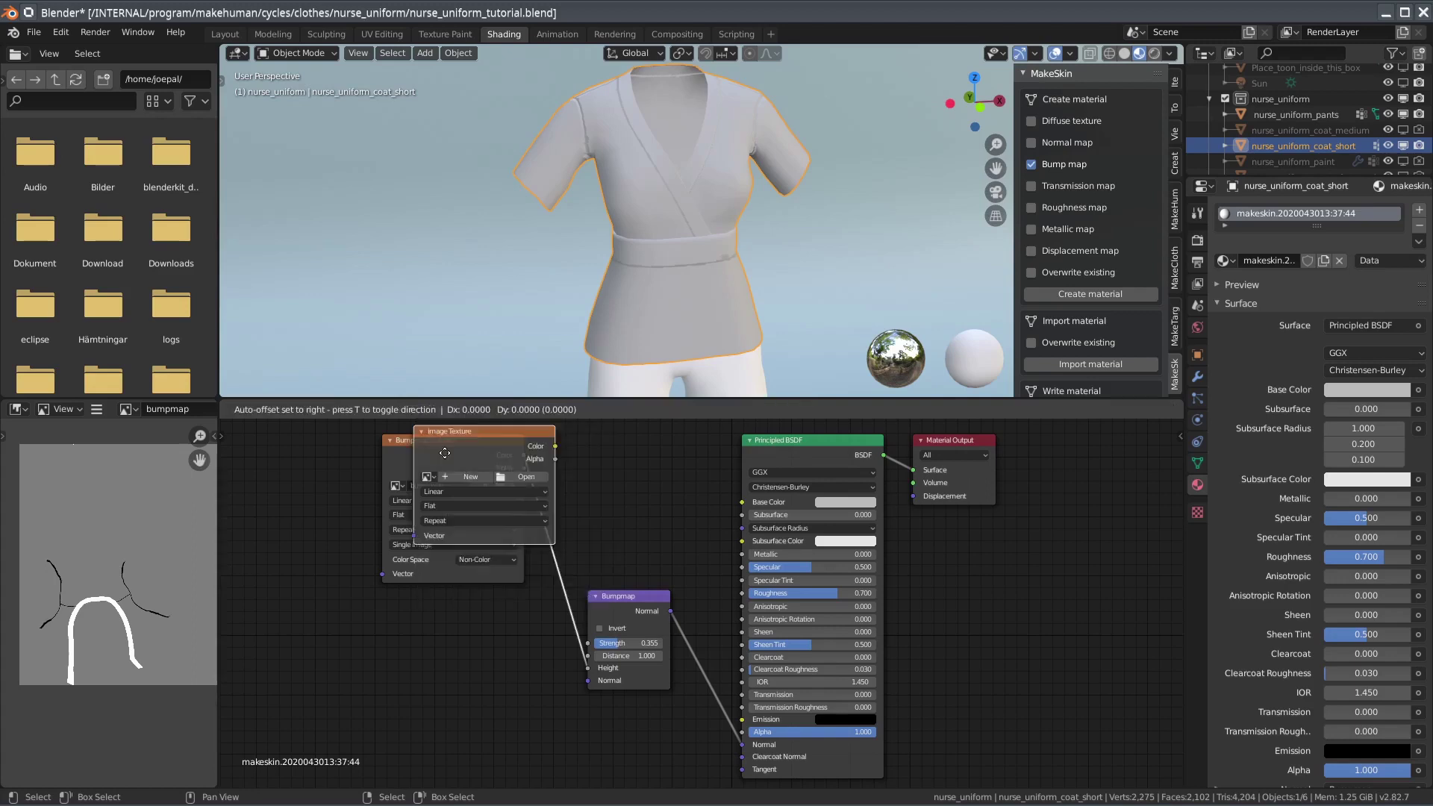
pyautogui.click(1111, 620)
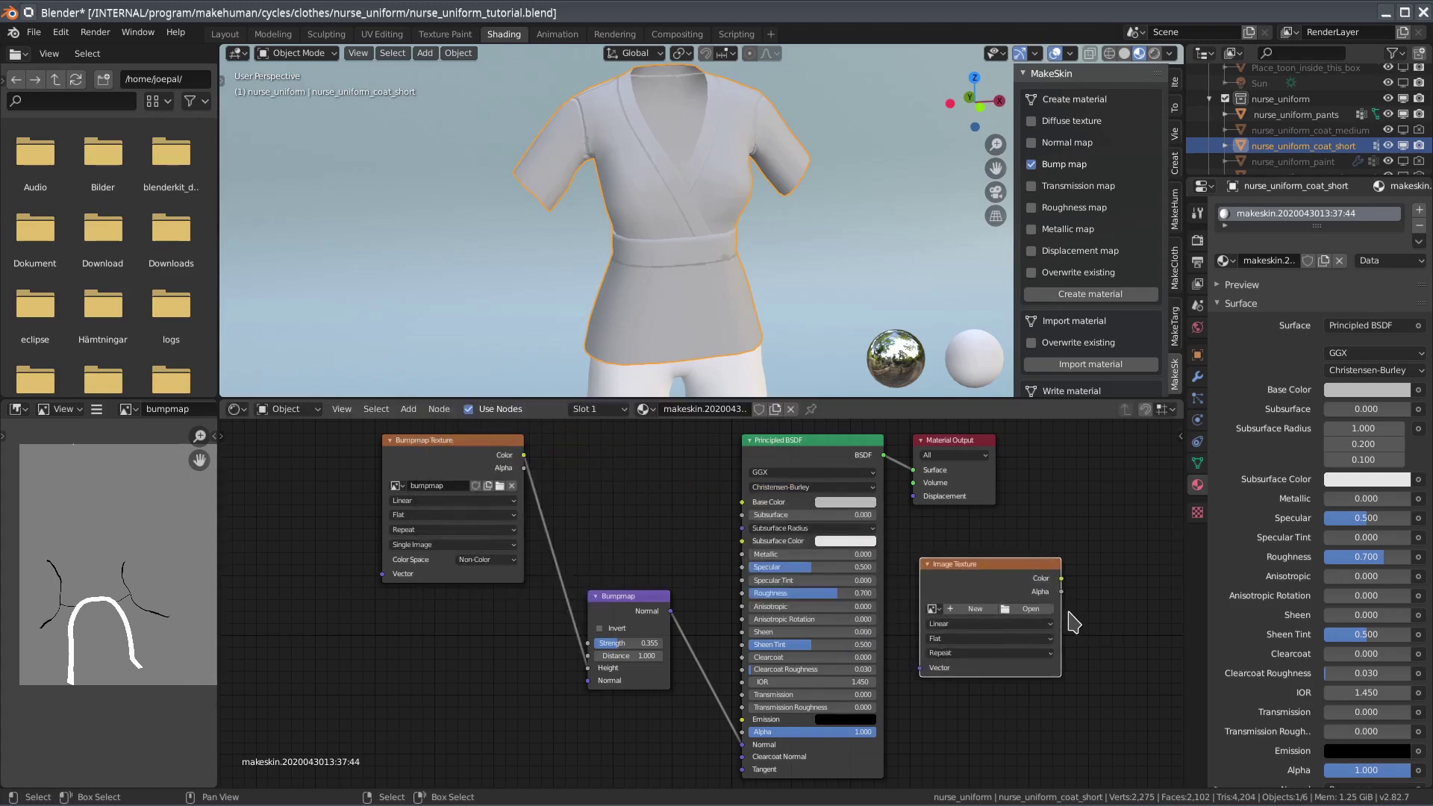
# Create a new 2048 px image named normal_bake in the Image Texture node
pyautogui.click(972, 608)
pyautogui.click(1030, 597)
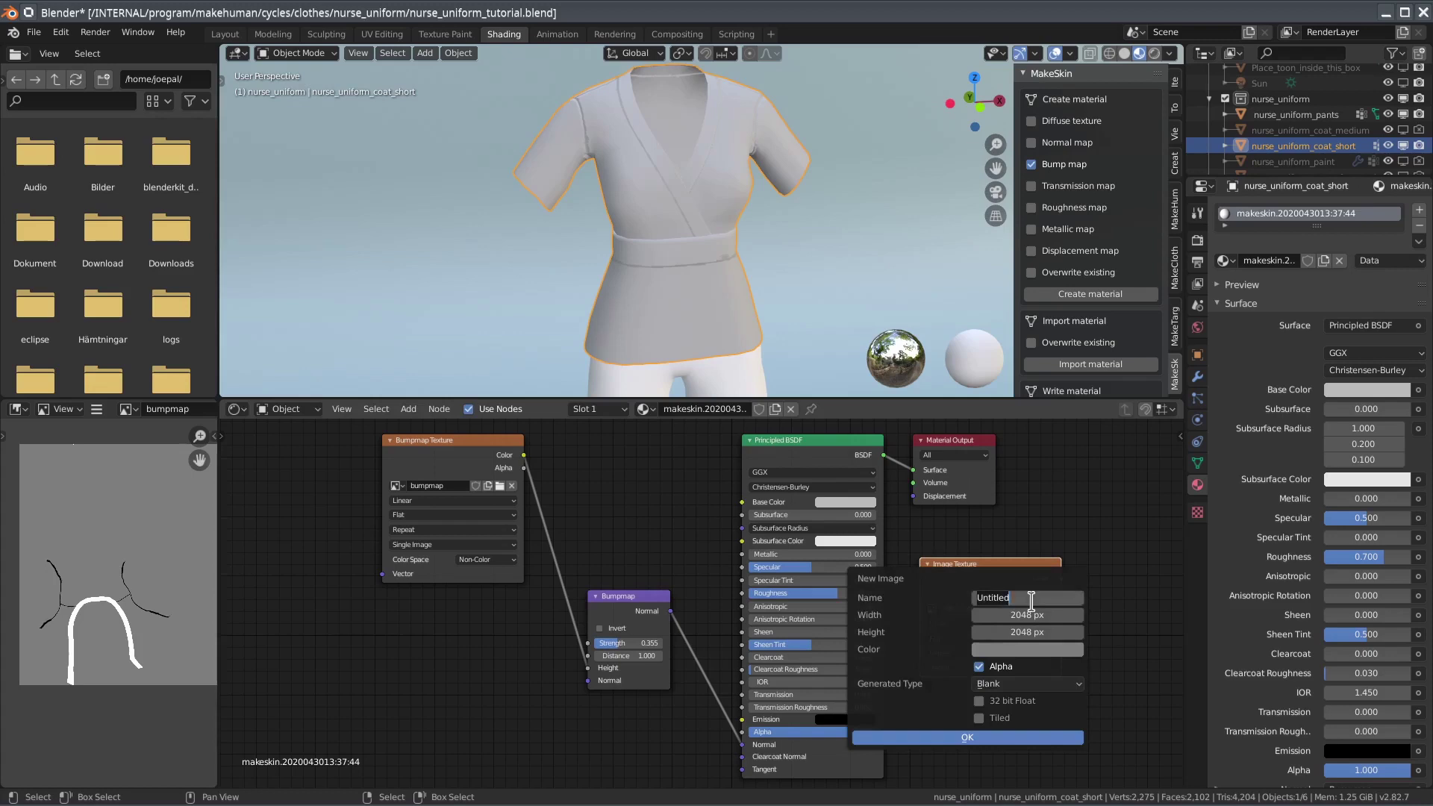
pyautogui.write('normal_bake')
pyautogui.click(968, 739)
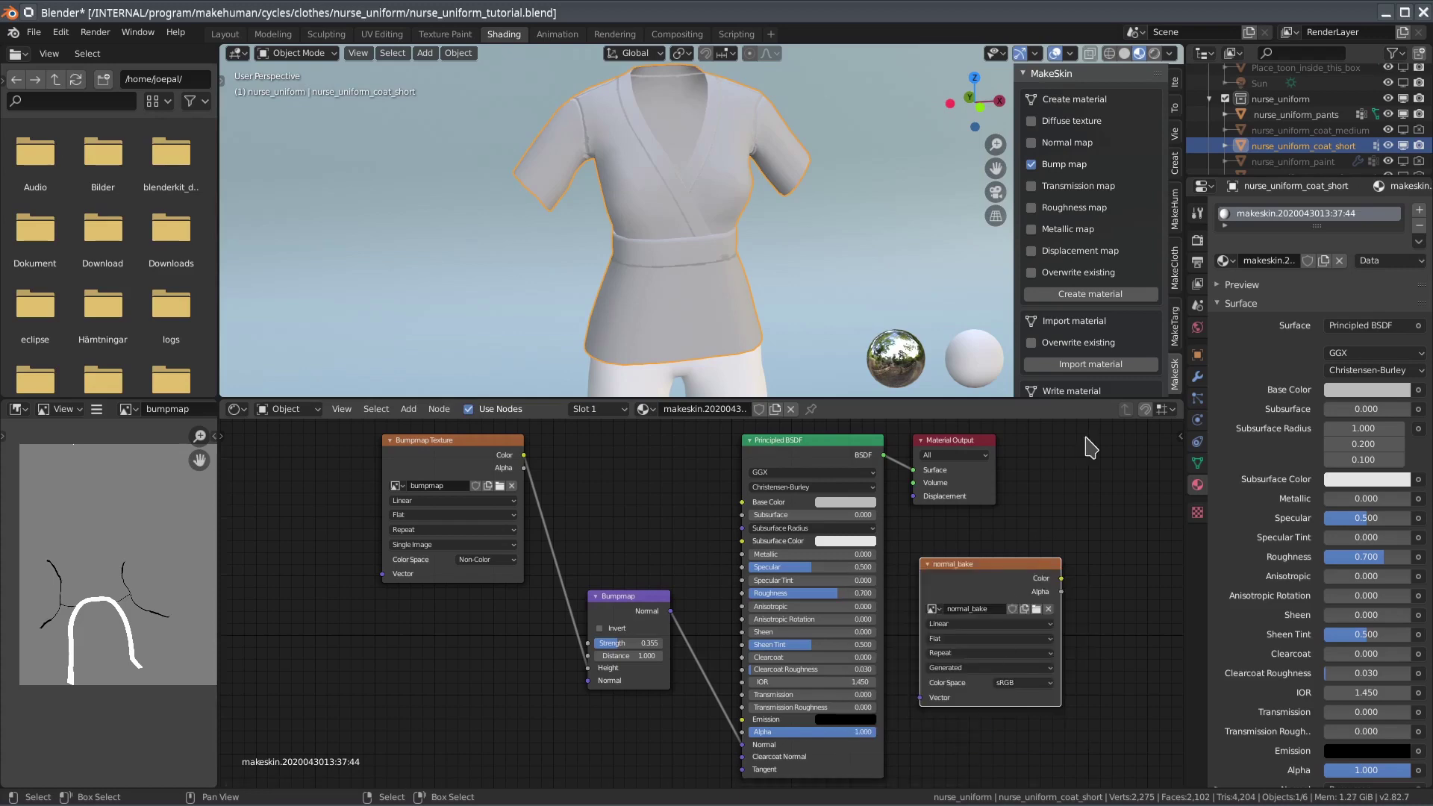
# Run a Normal bake from the Render properties into normal_bake, baking it a second time
pyautogui.click(1197, 239)
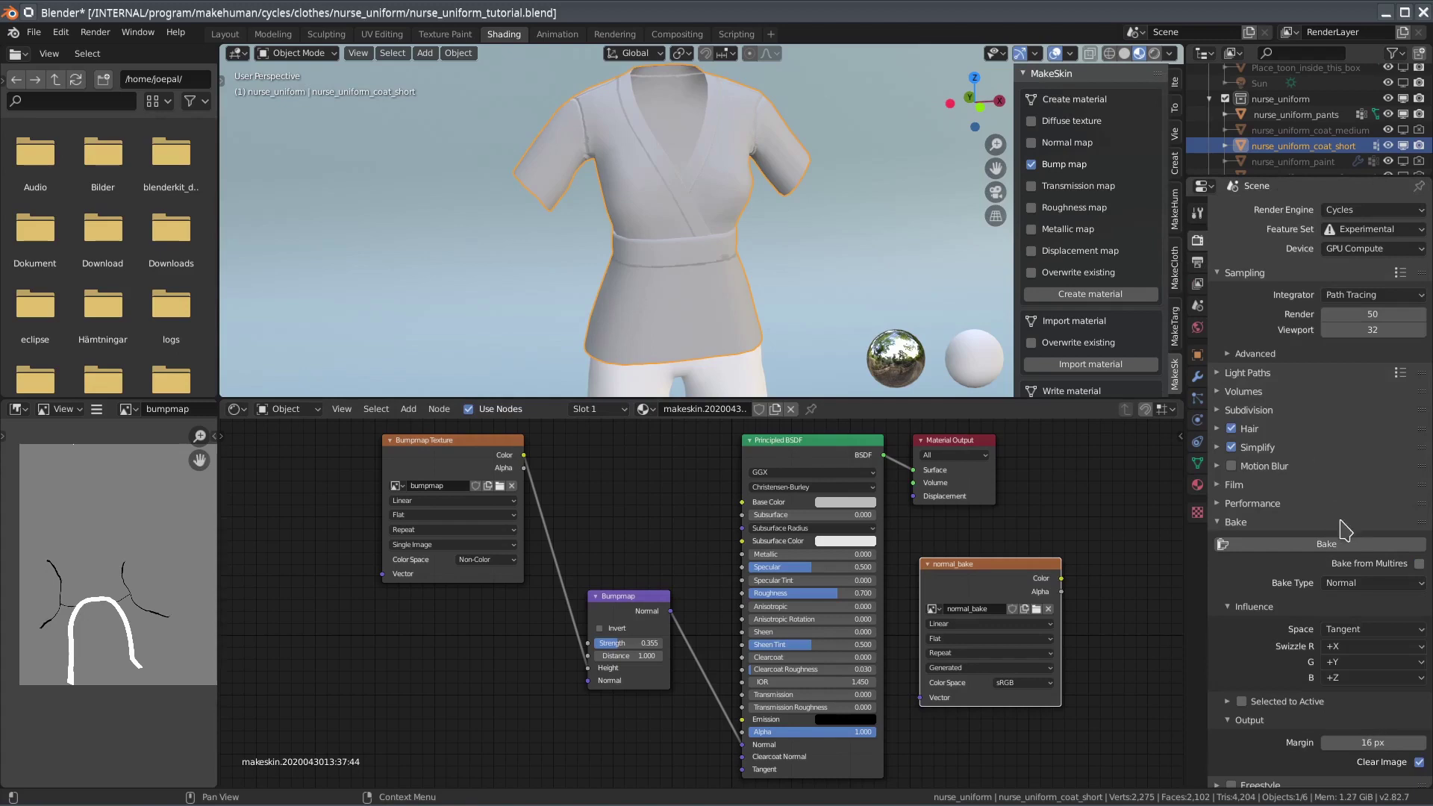
pyautogui.click(1358, 545)
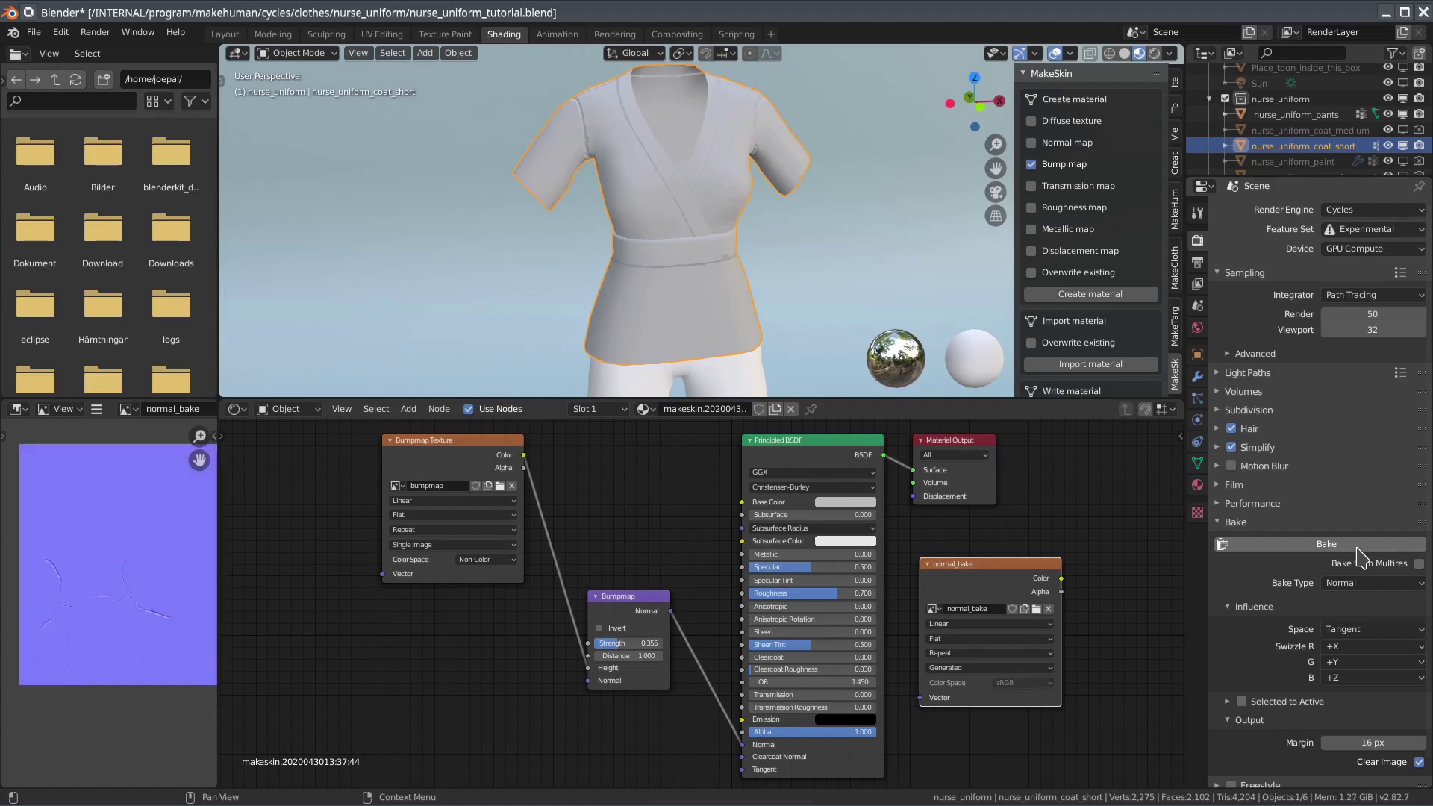
pyautogui.click(1356, 545)
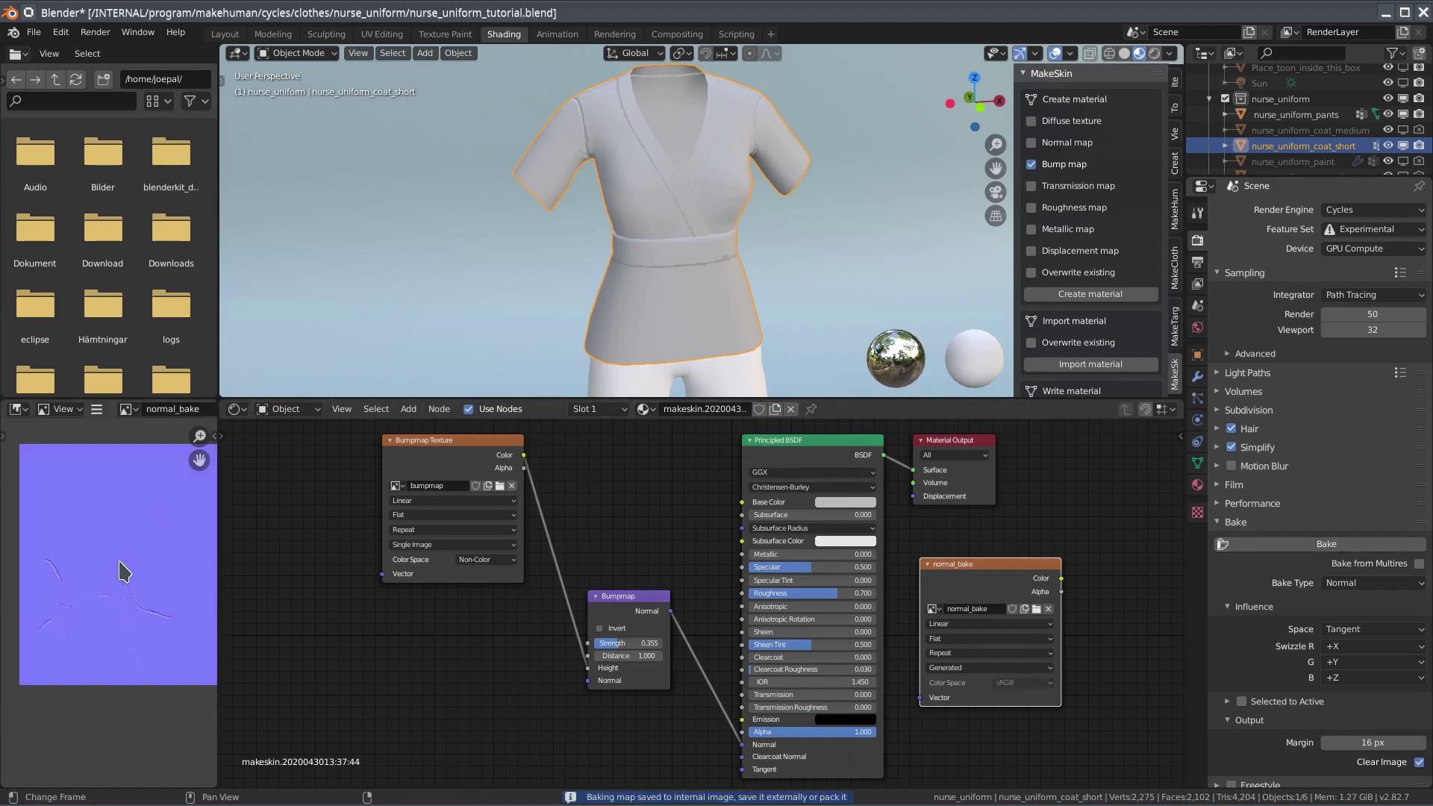
# Remove the coat's material and create a MakeSkin material with a normal map instead of bump map
pyautogui.click(224, 34)
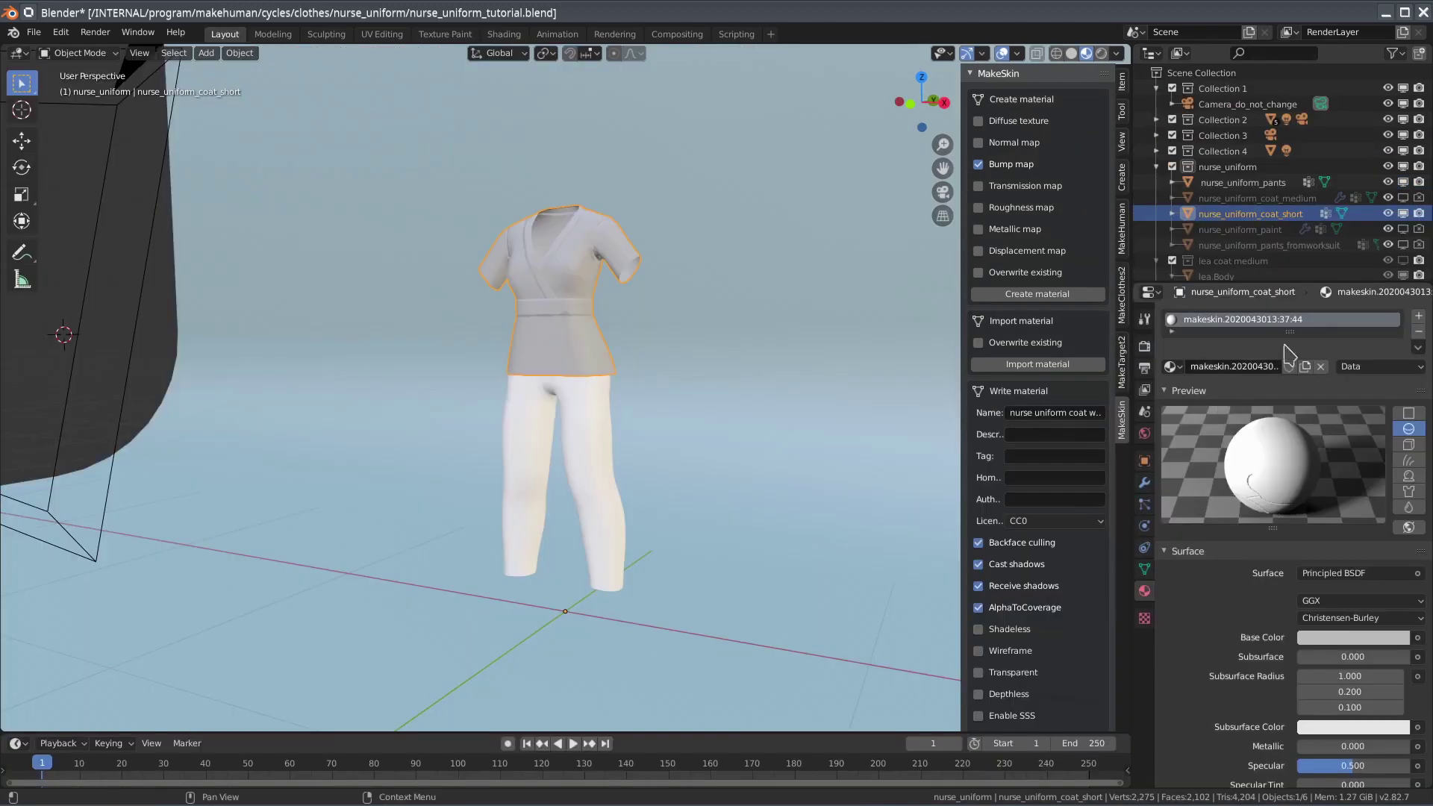
pyautogui.click(1418, 332)
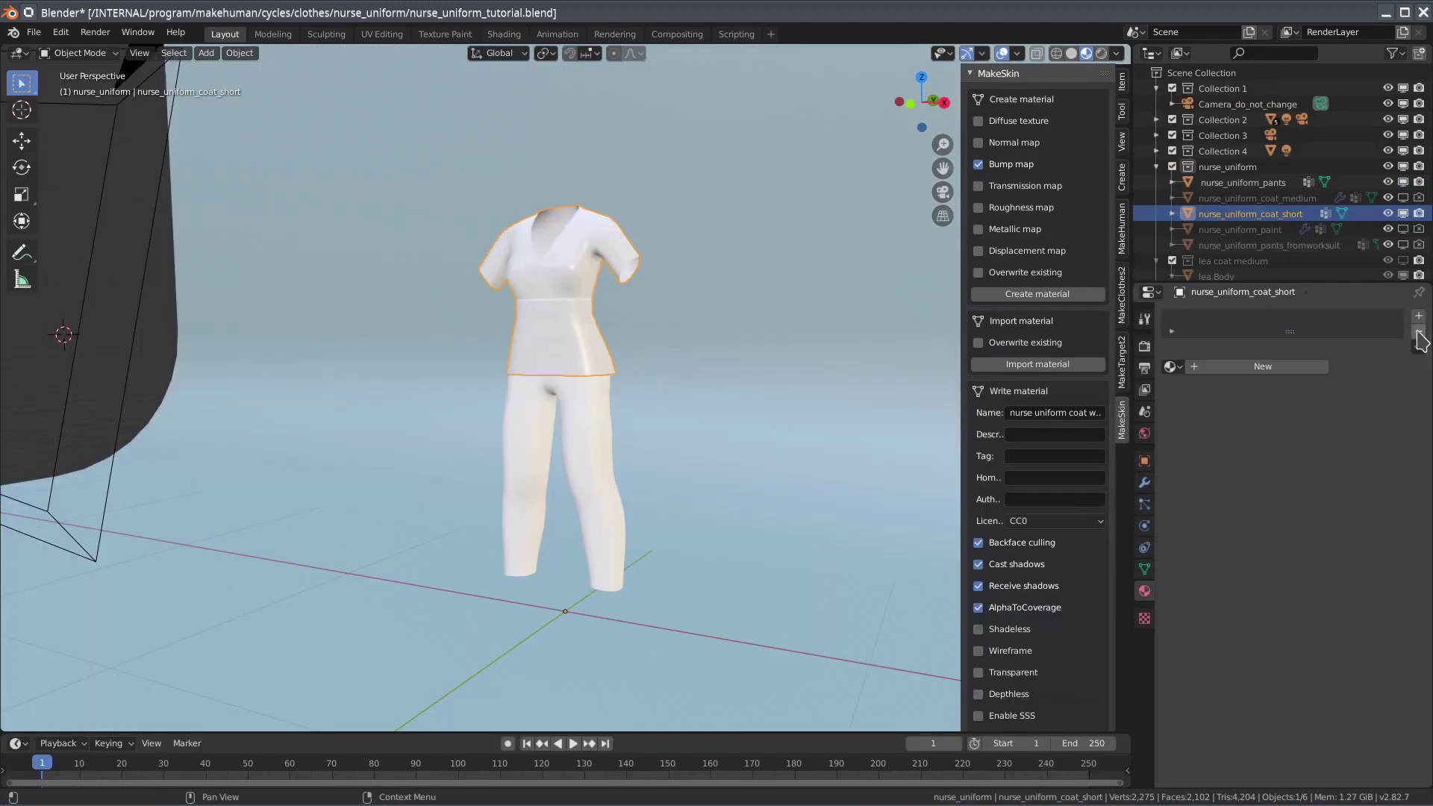
pyautogui.click(979, 164)
pyautogui.click(979, 142)
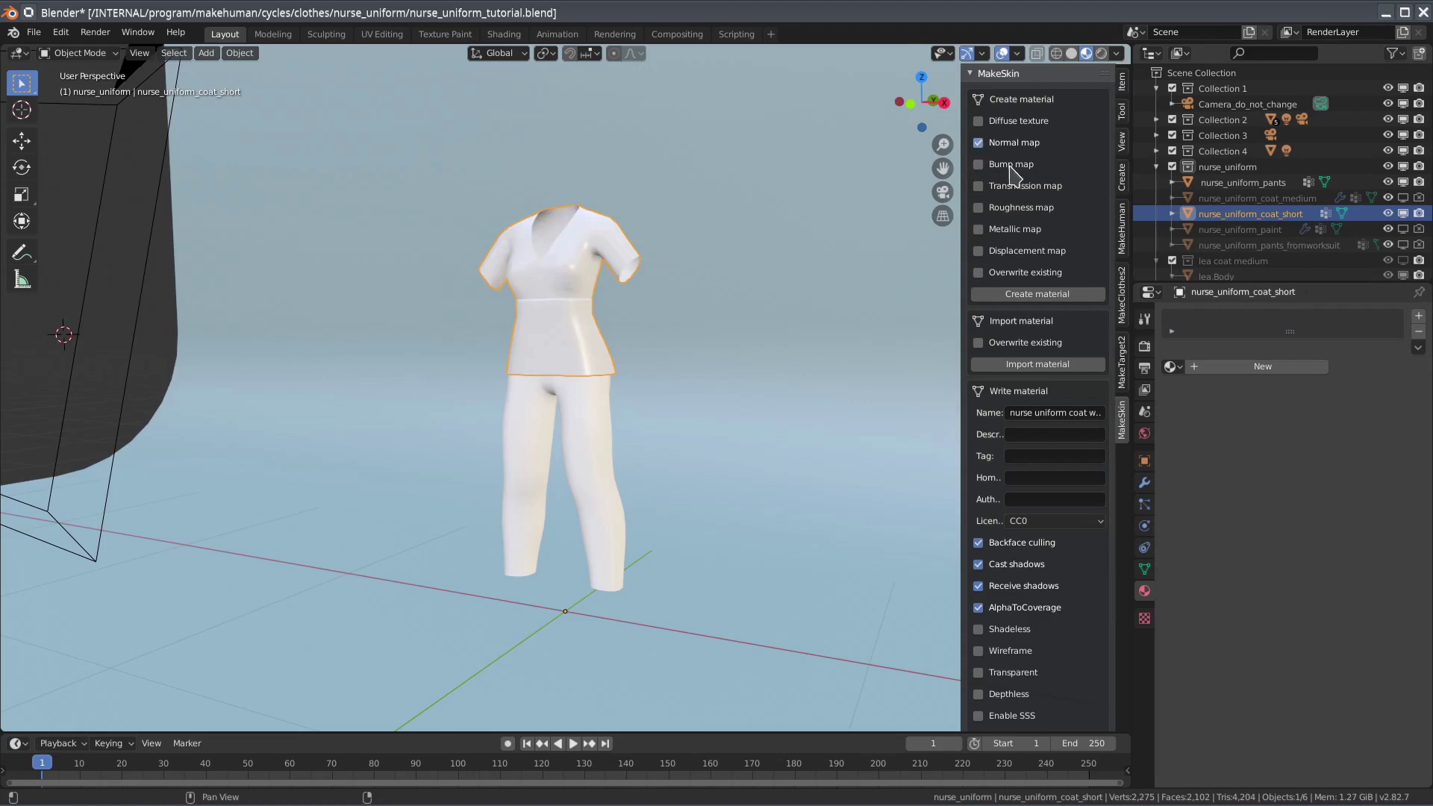
pyautogui.click(1030, 296)
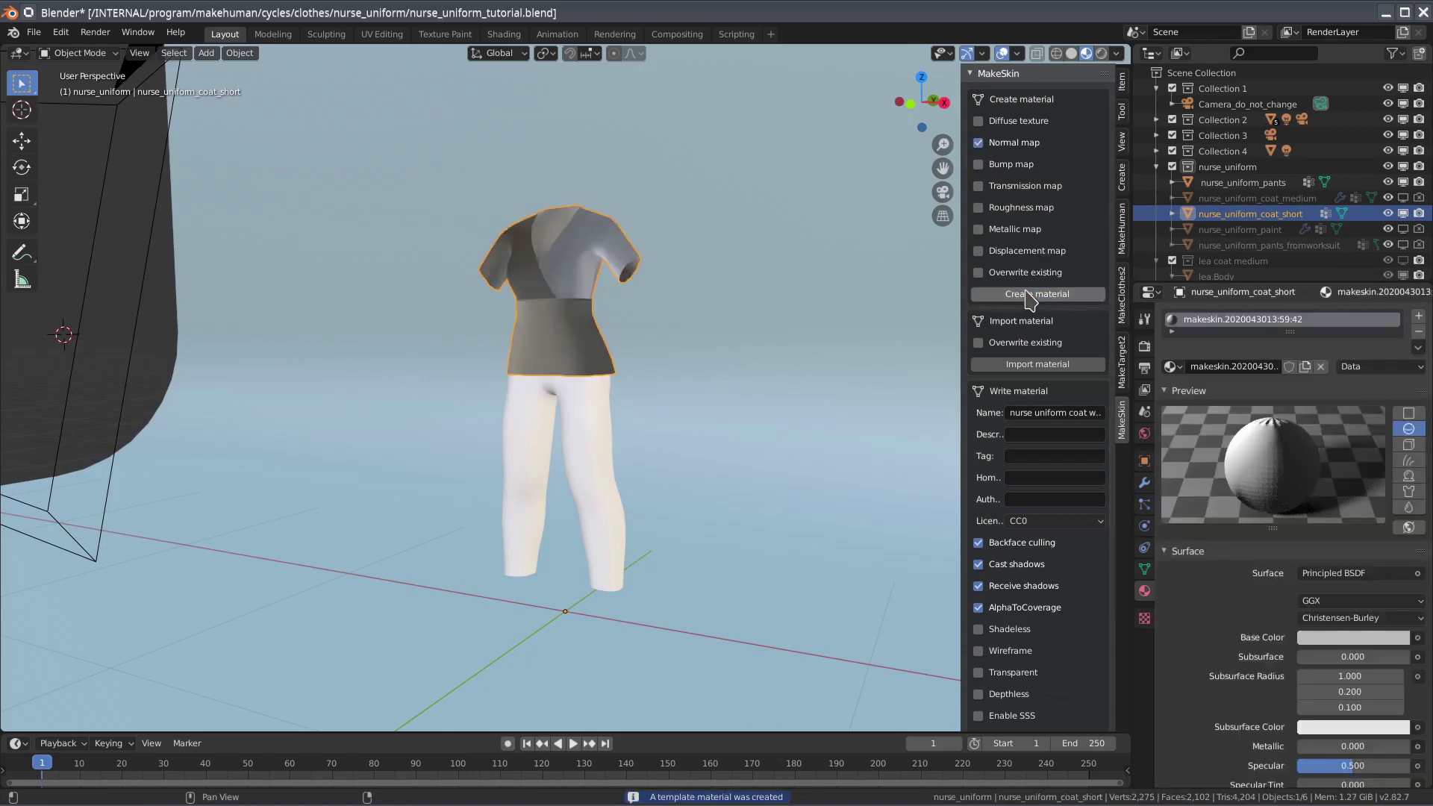
# Assign the normal_bake image to the Normalmap Texture node and orbit to check the shirt
pyautogui.click(498, 34)
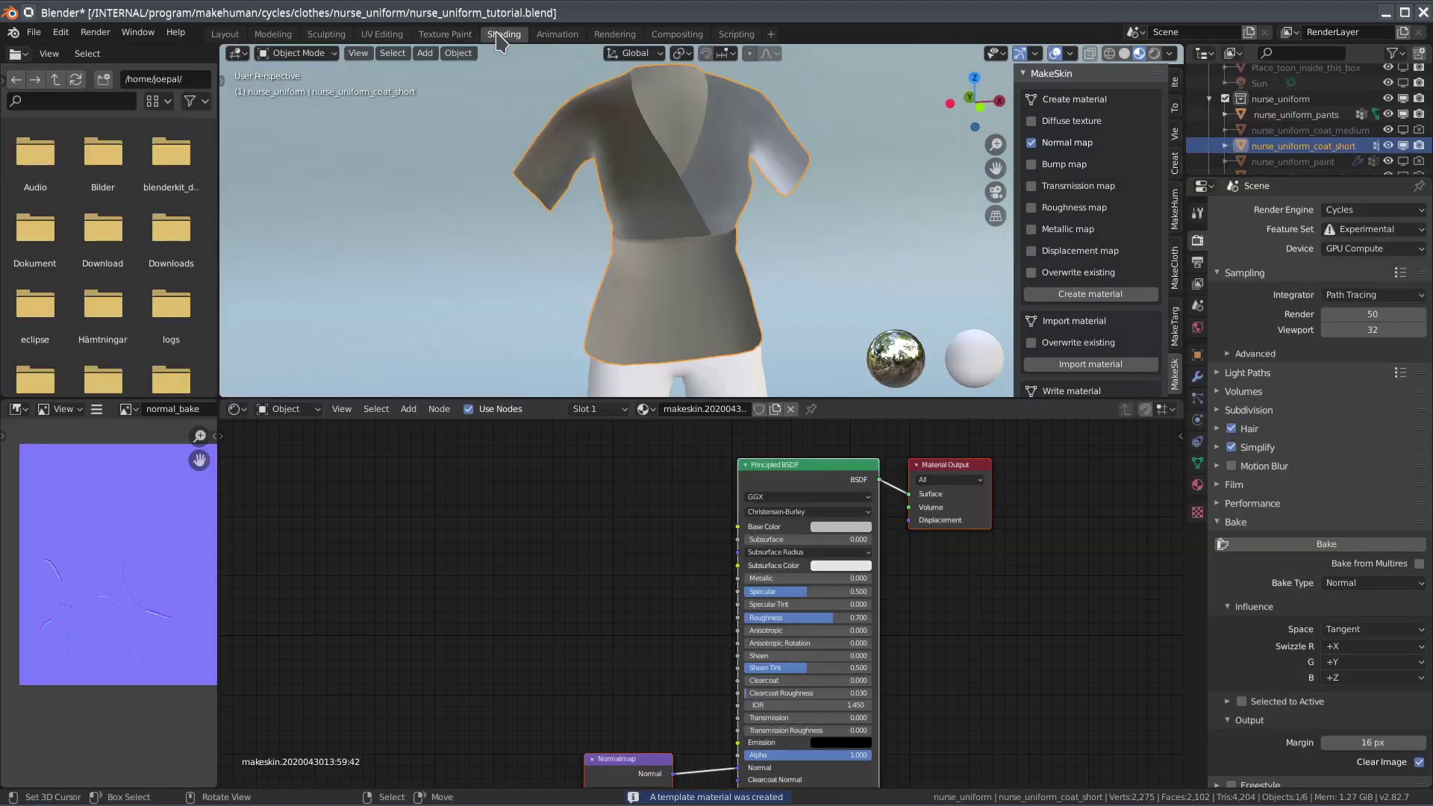
pyautogui.moveTo(441, 787); pyautogui.dragTo(598, 560, button='middle')
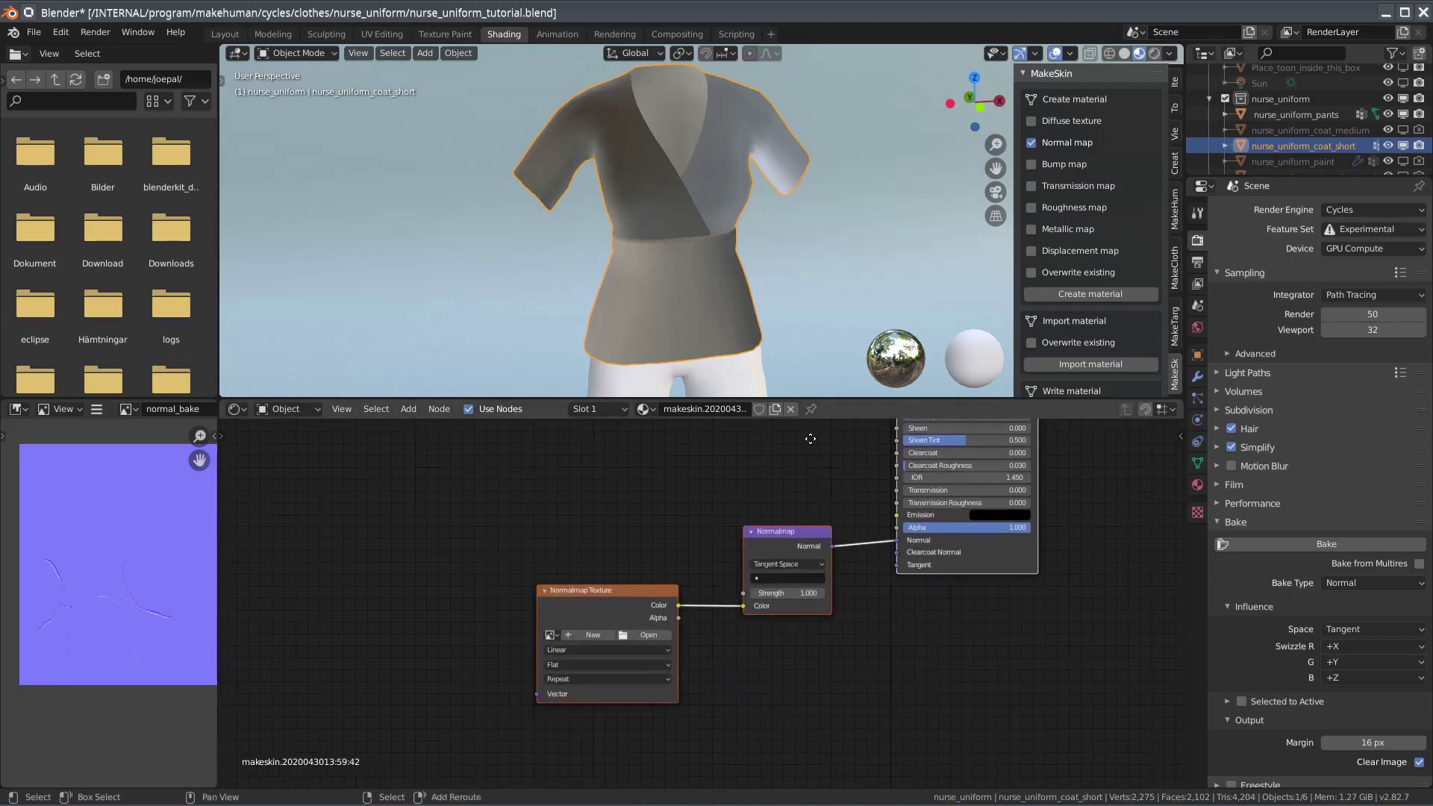
pyautogui.click(550, 635)
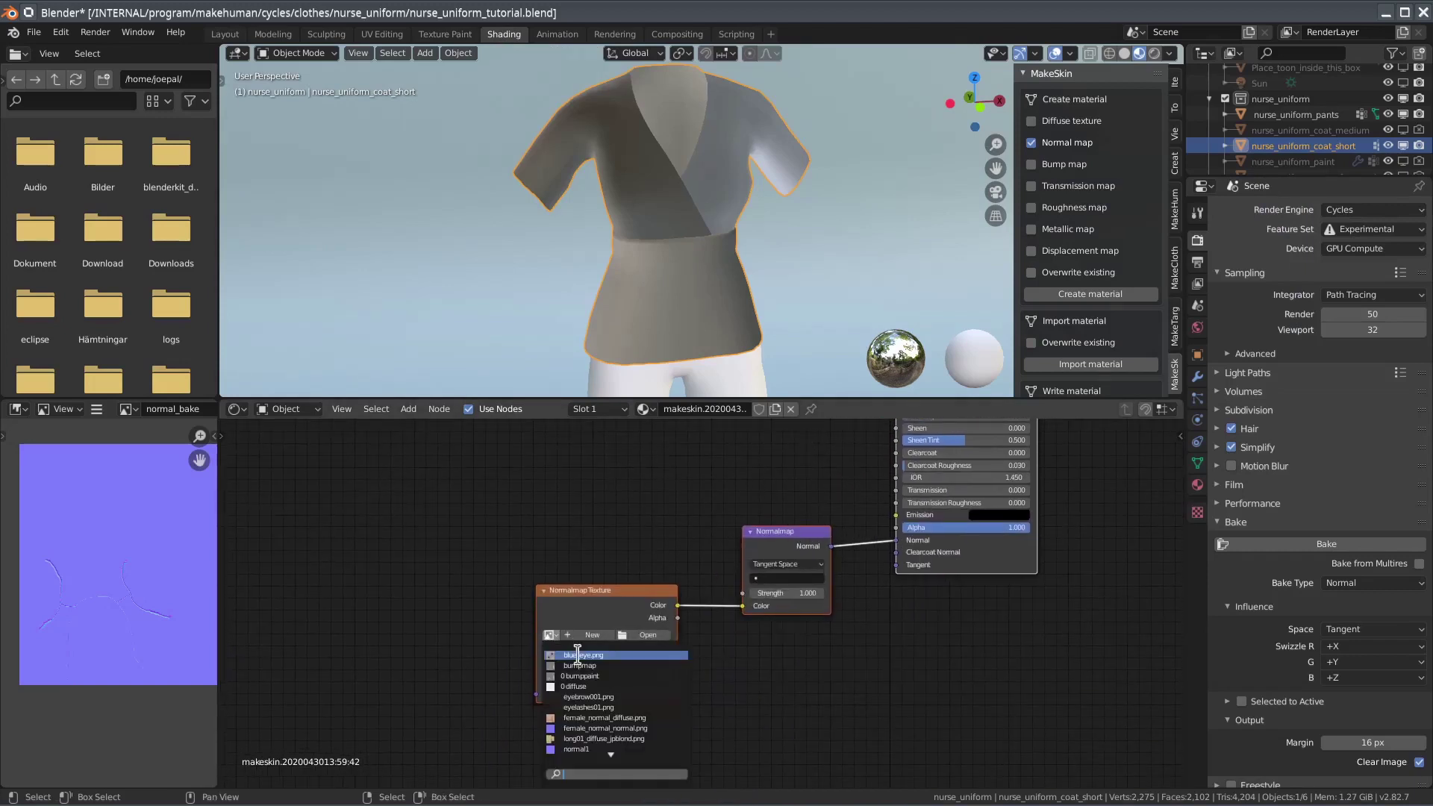
pyautogui.scroll(-4, 605, 750)
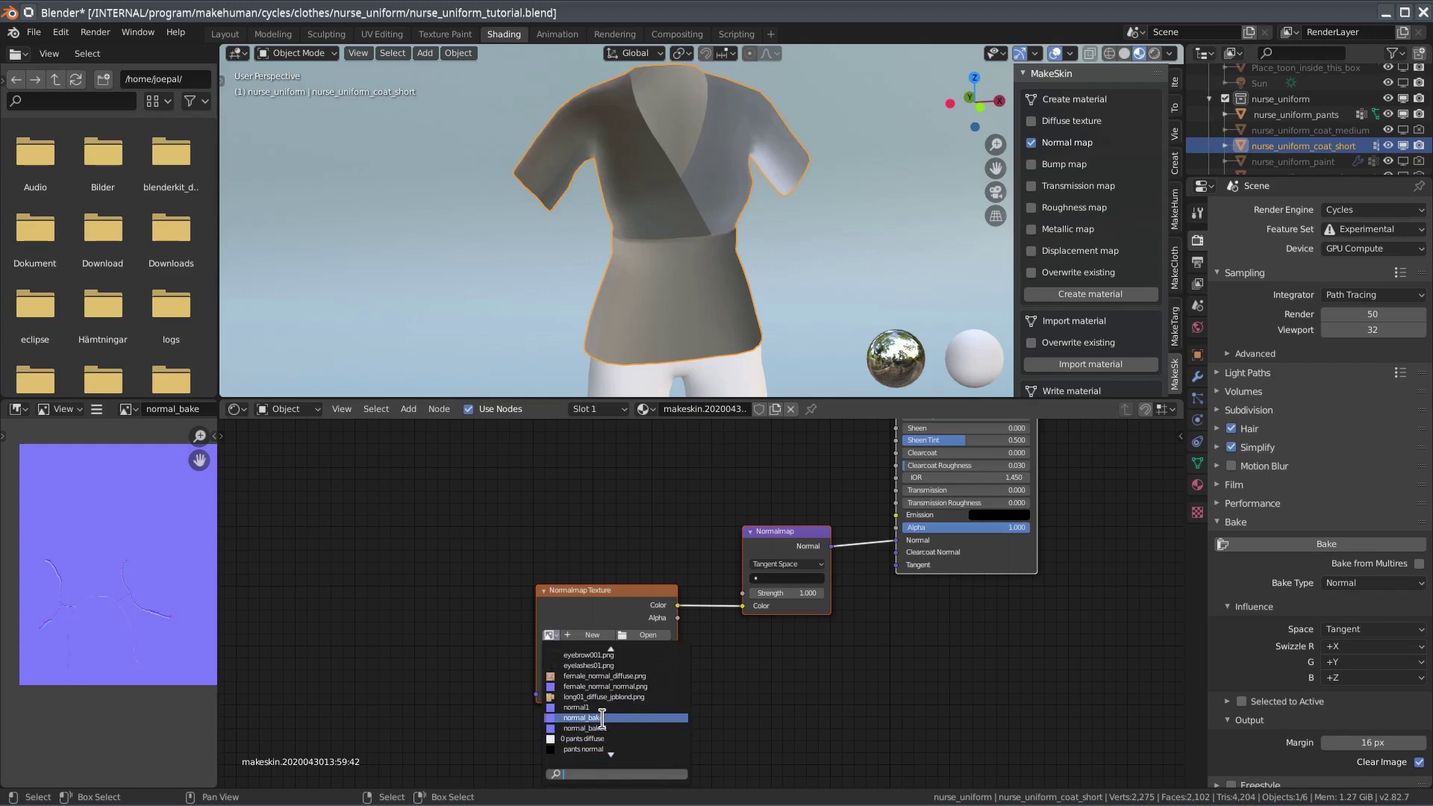
pyautogui.click(589, 718)
pyautogui.moveTo(715, 214); pyautogui.dragTo(745, 195, button='middle')
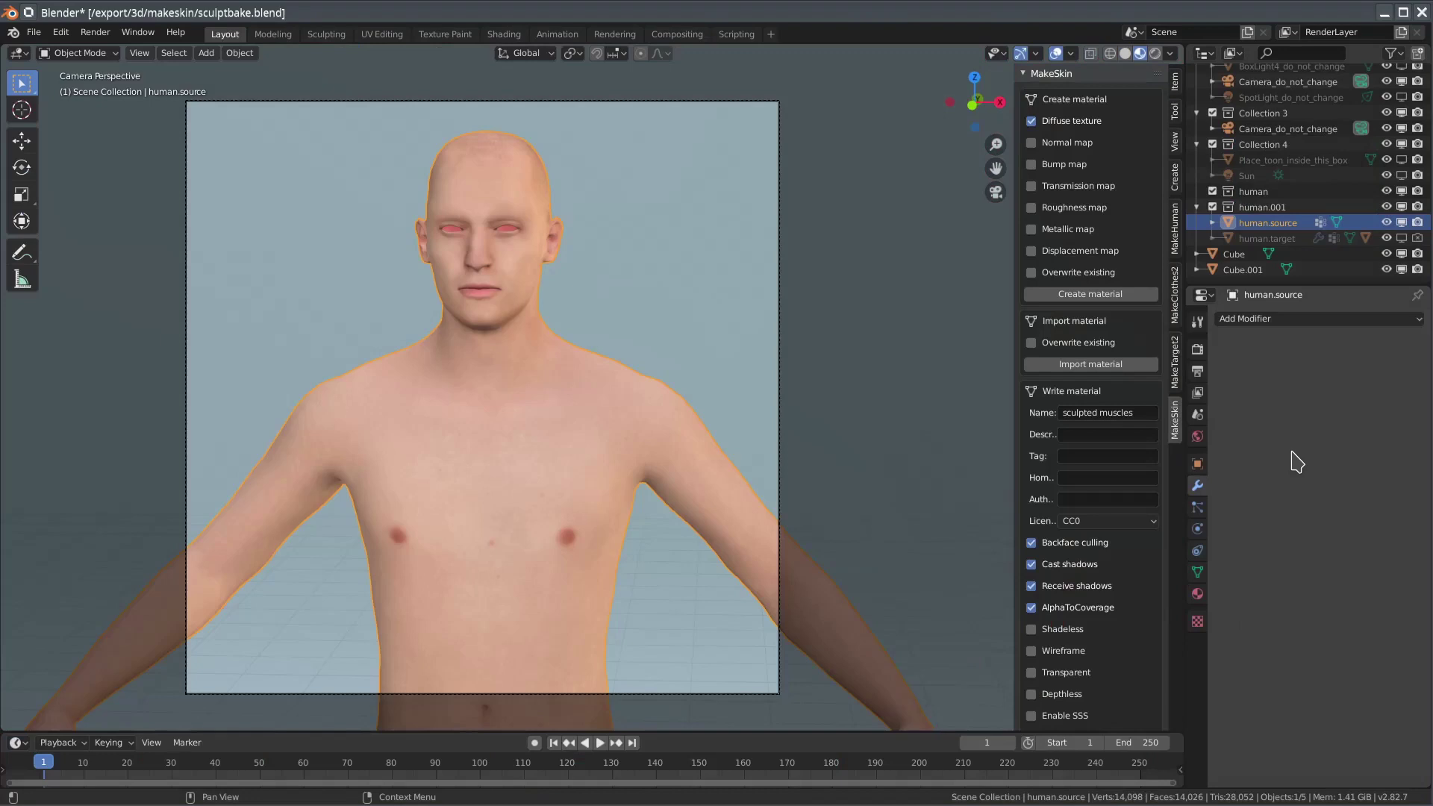
# Add a Multiresolution modifier to human.source, subdivide three times to level 3, and enter Sculpting
pyautogui.click(1327, 320)
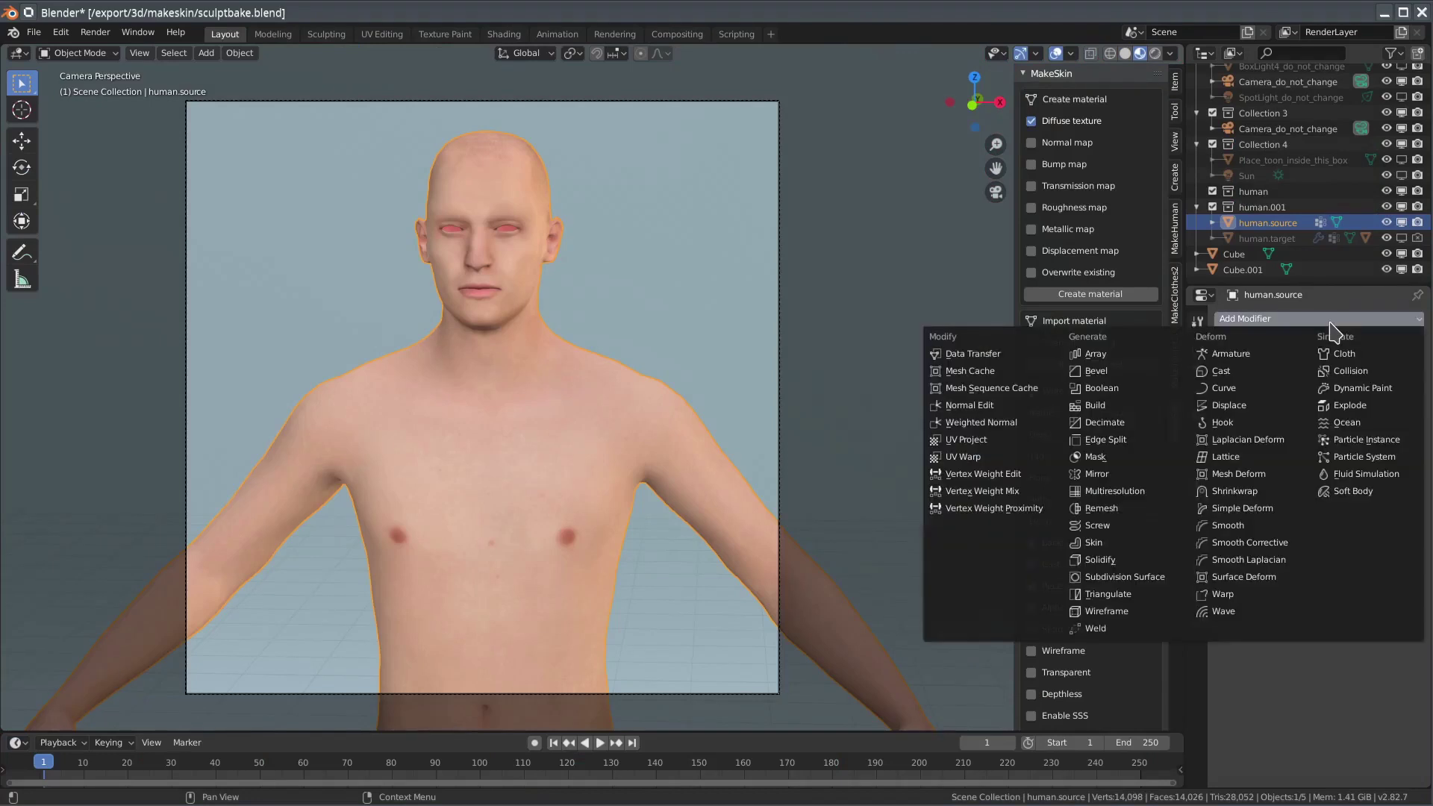
pyautogui.click(1150, 494)
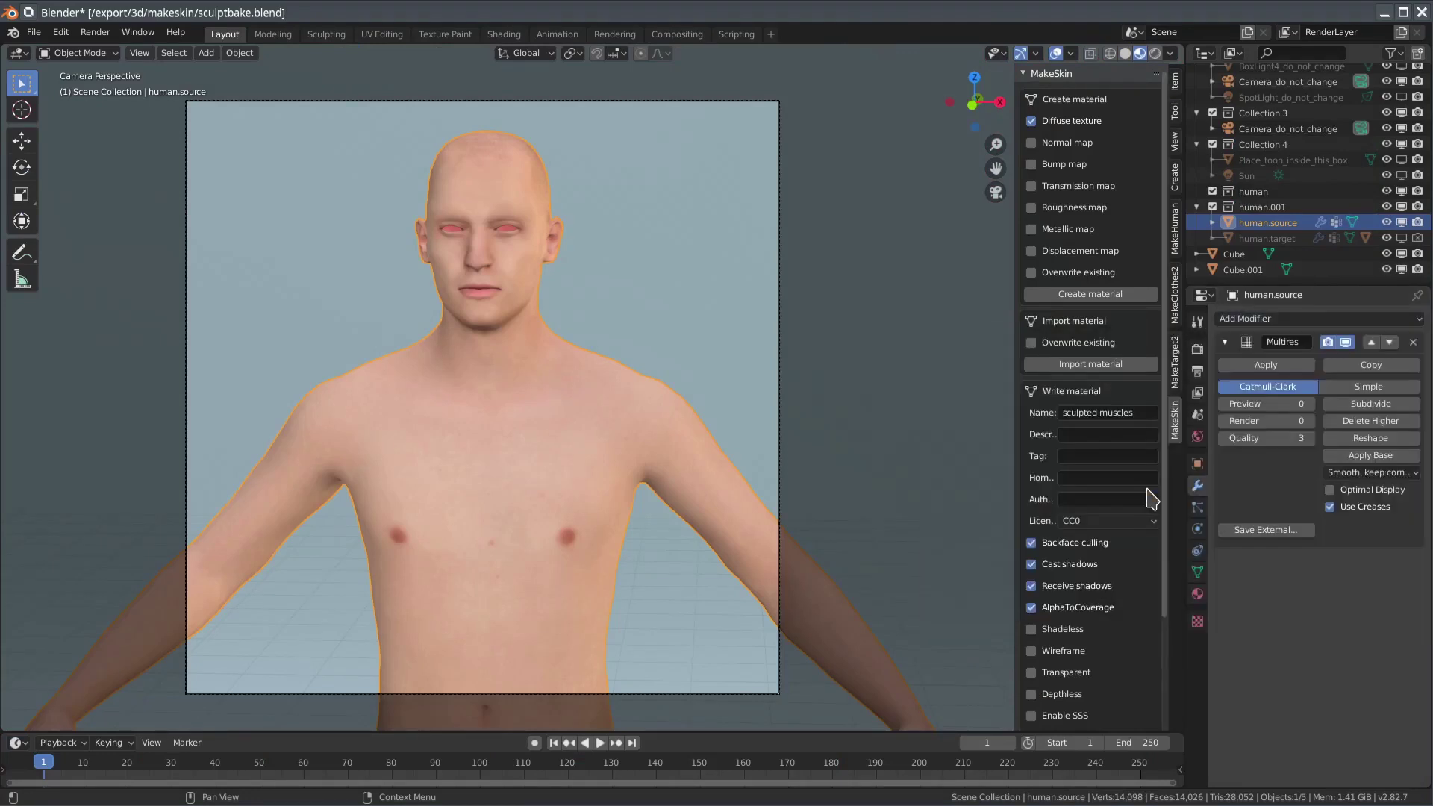
pyautogui.click(1396, 409)
pyautogui.click(1397, 409)
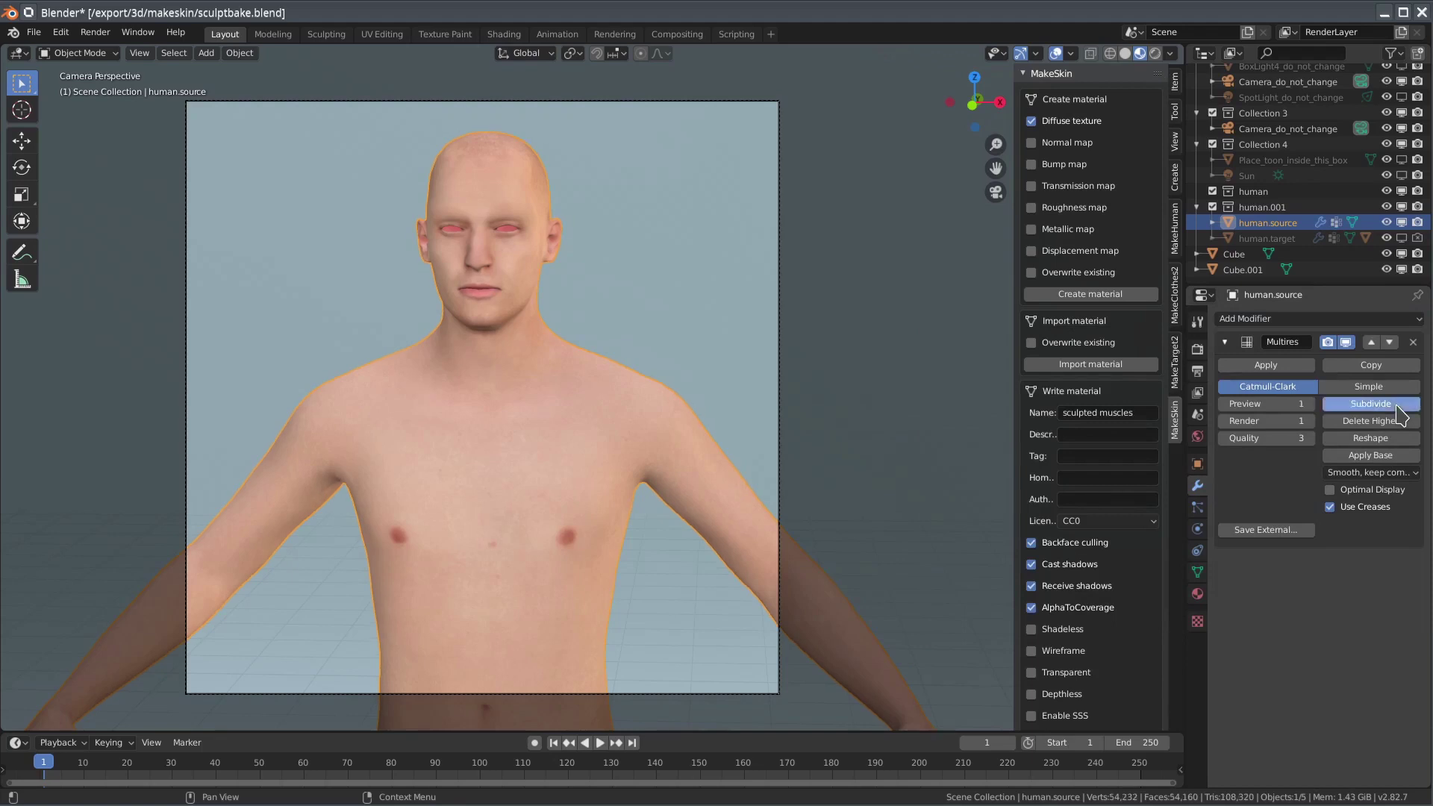
pyautogui.click(1397, 406)
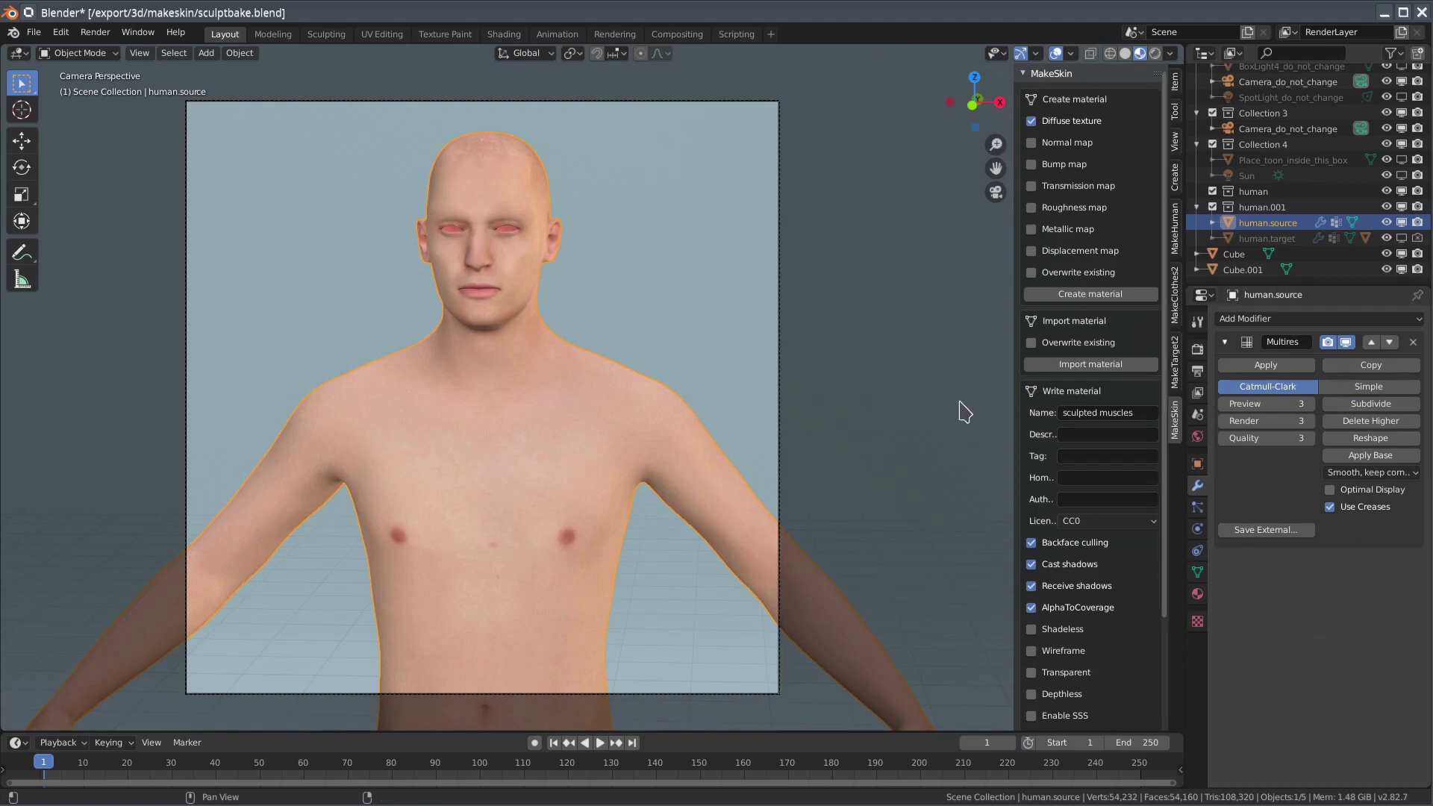
pyautogui.click(328, 34)
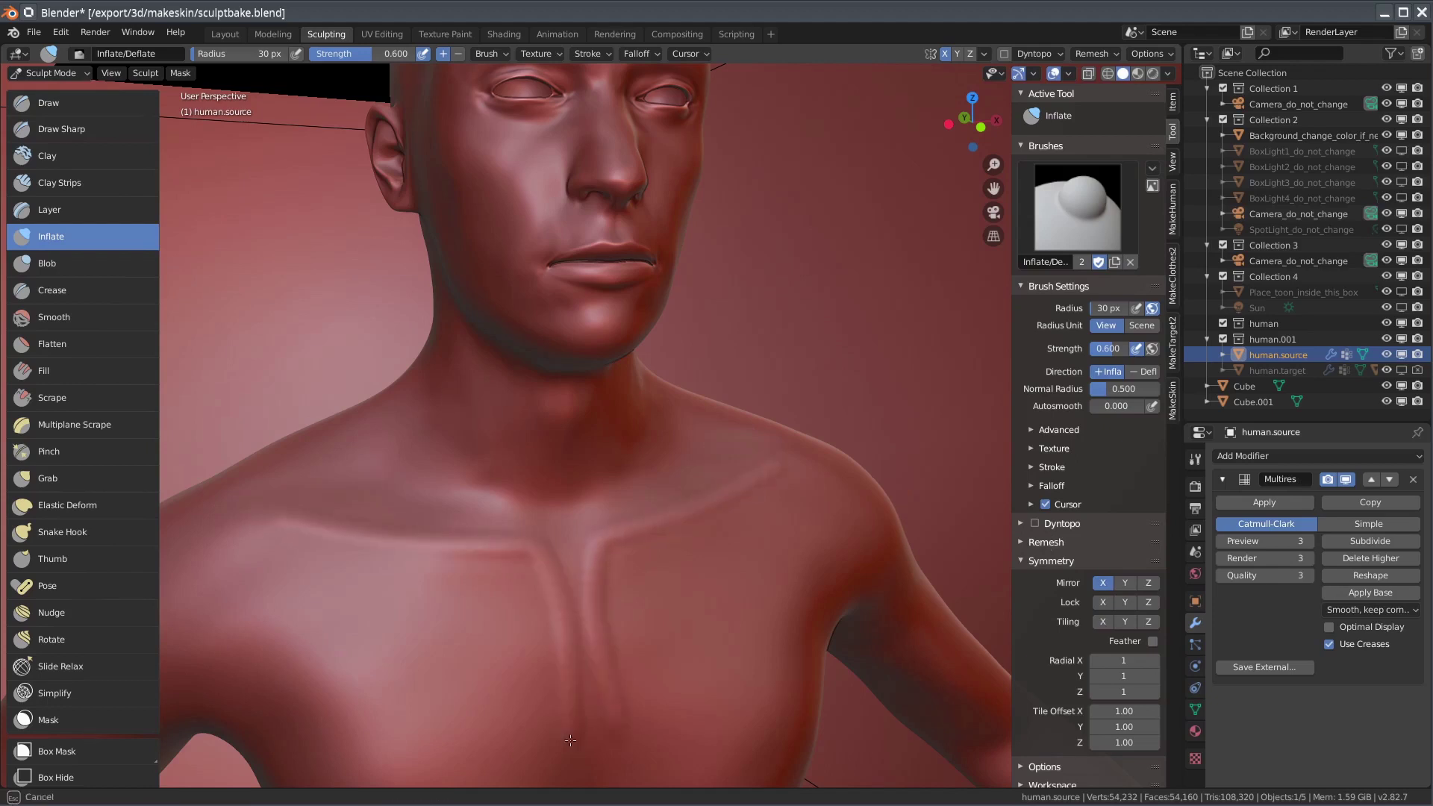
# Smooth out the sharp groove on the left collarbone with the Smooth brush
pyautogui.press('s')
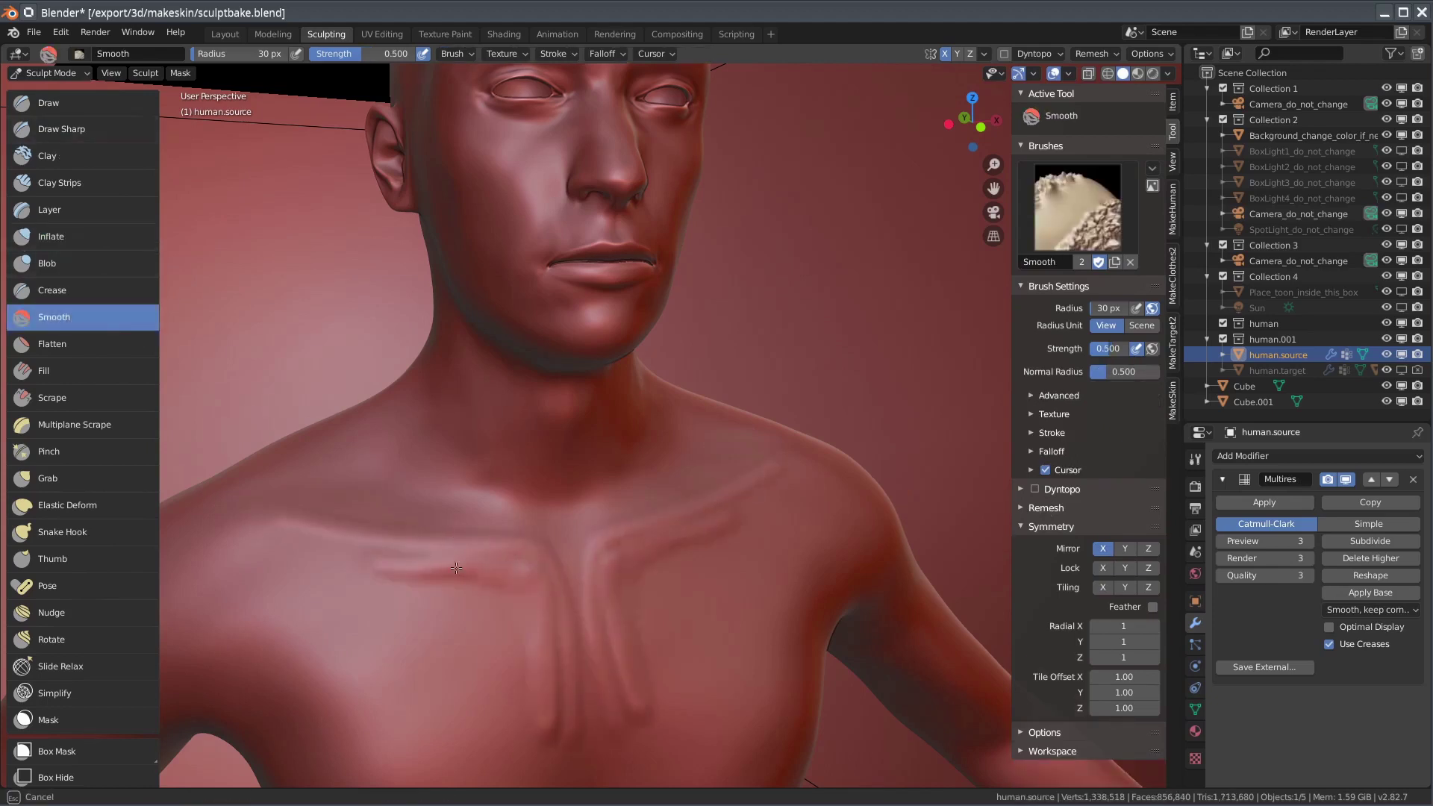
pyautogui.moveTo(400, 567); pyautogui.dragTo(418, 572)
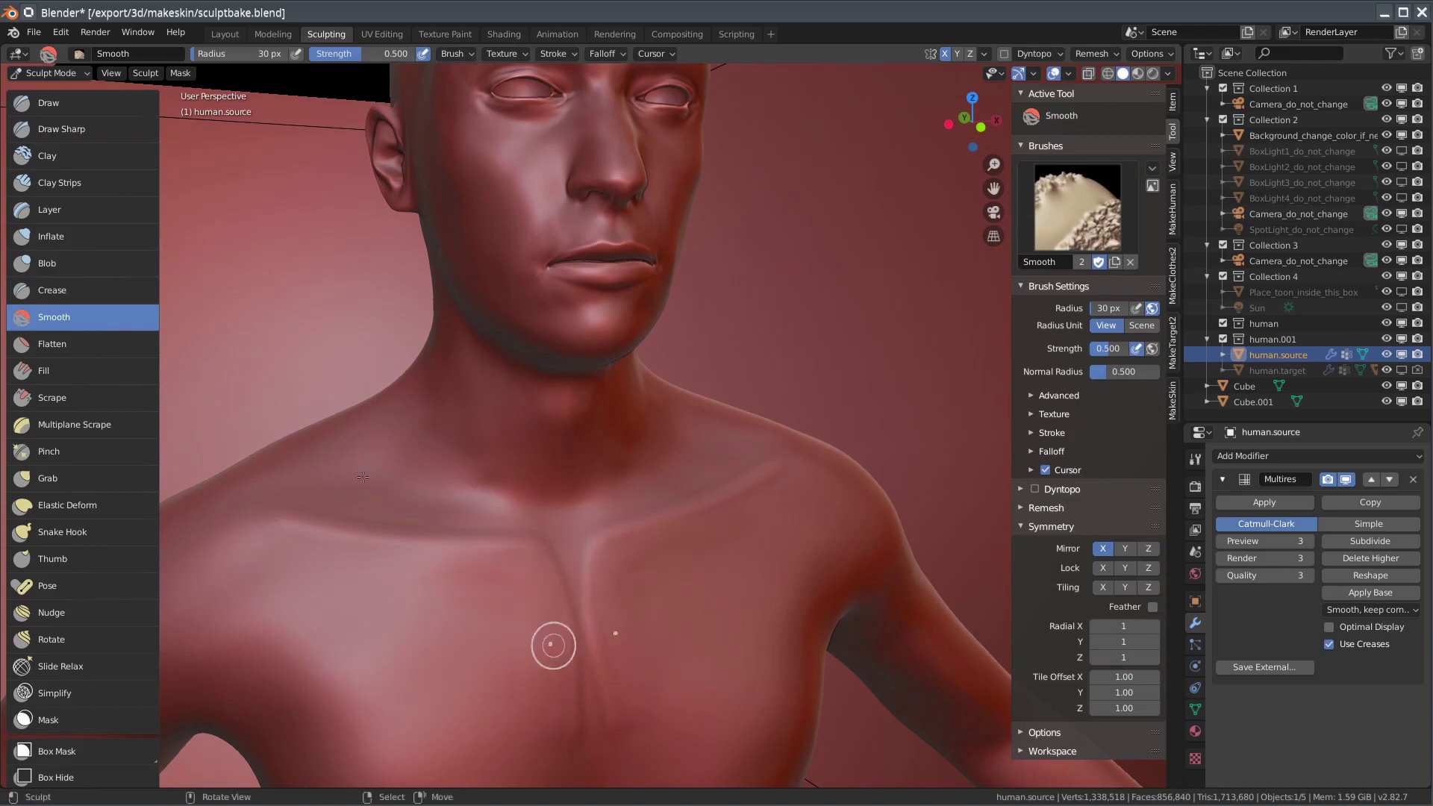
pyautogui.click(153, 237)
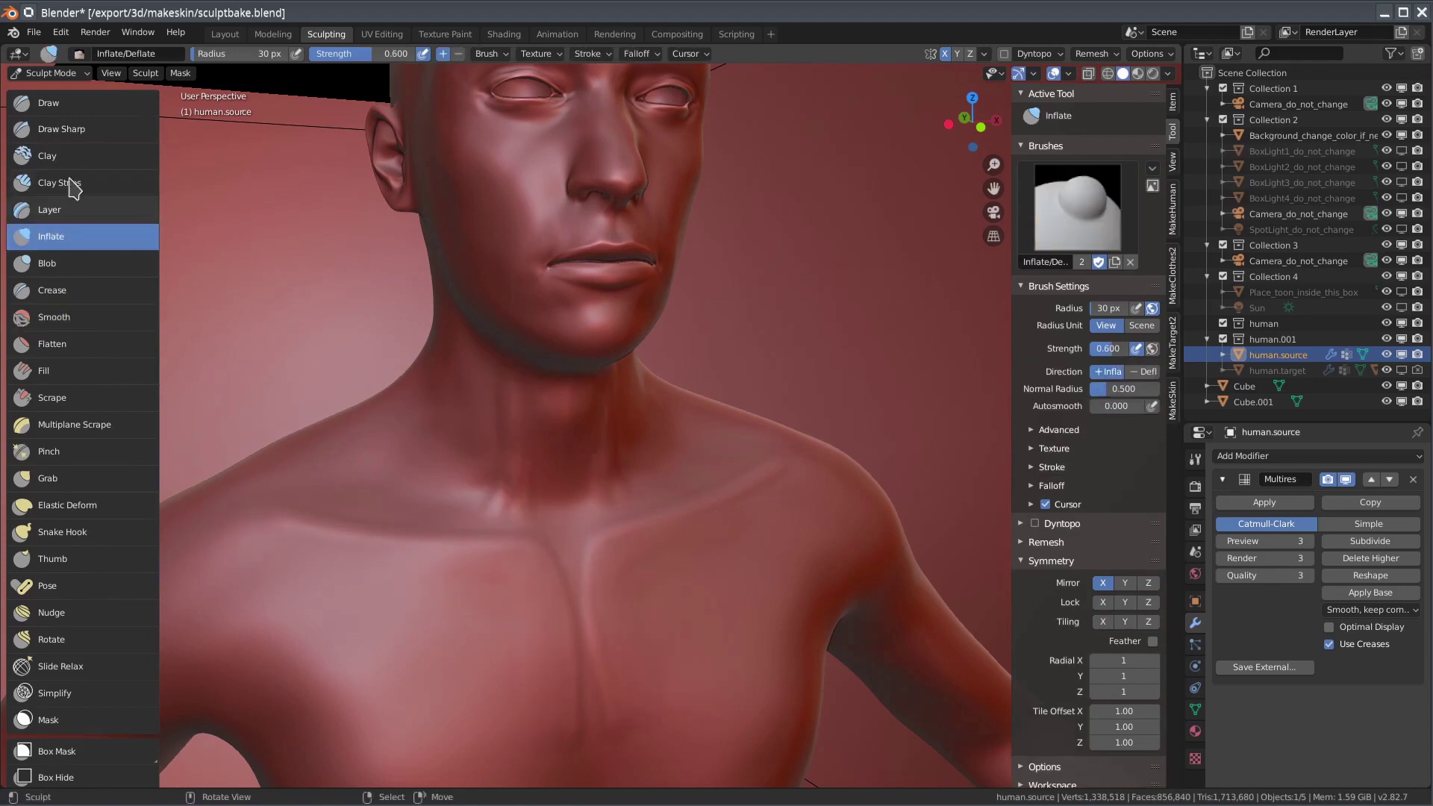
pyautogui.click(54, 316)
# Inflate the chest surface, then smooth it over with several strokes
pyautogui.moveTo(396, 665); pyautogui.dragTo(480, 336, button='middle')
pyautogui.press('i')
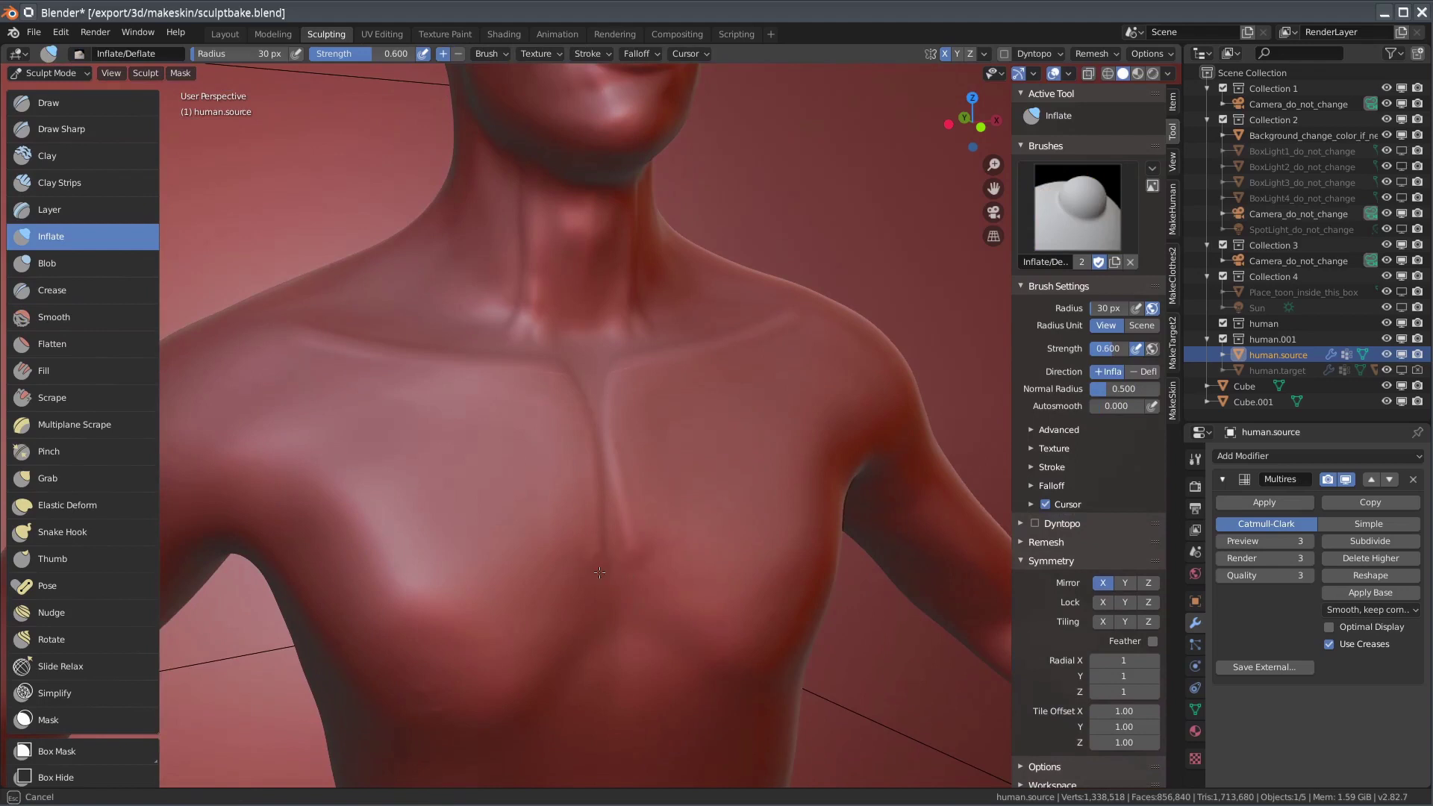
pyautogui.moveTo(579, 590)
pyautogui.mouseDown()
pyautogui.moveTo(463, 702)
pyautogui.moveTo(497, 694)
pyautogui.moveTo(347, 694)
pyautogui.mouseUp()
pyautogui.press('s')
pyautogui.moveTo(577, 590); pyautogui.dragTo(577, 590)
pyautogui.moveTo(413, 705); pyautogui.dragTo(593, 556)
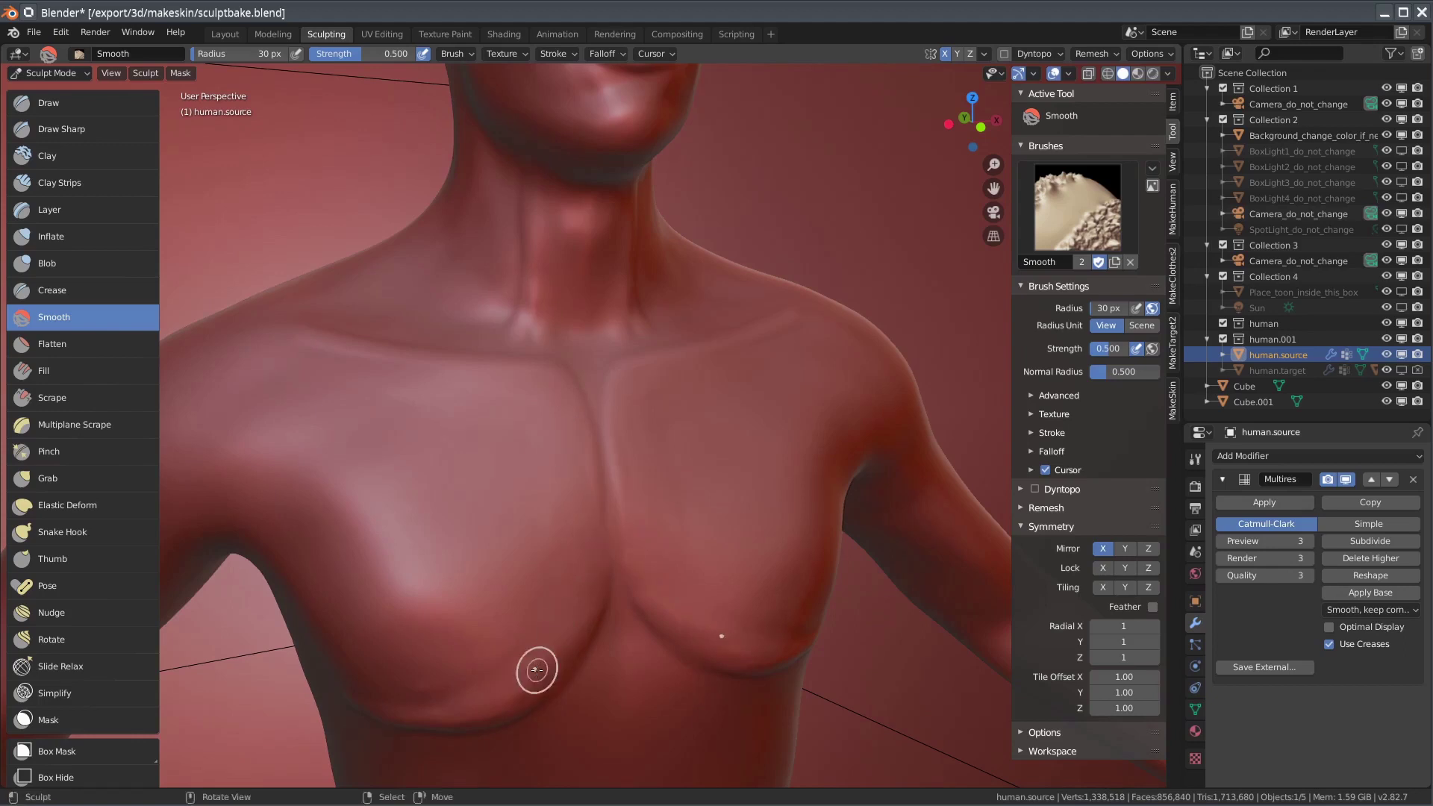
pyautogui.moveTo(438, 691); pyautogui.dragTo(496, 687)
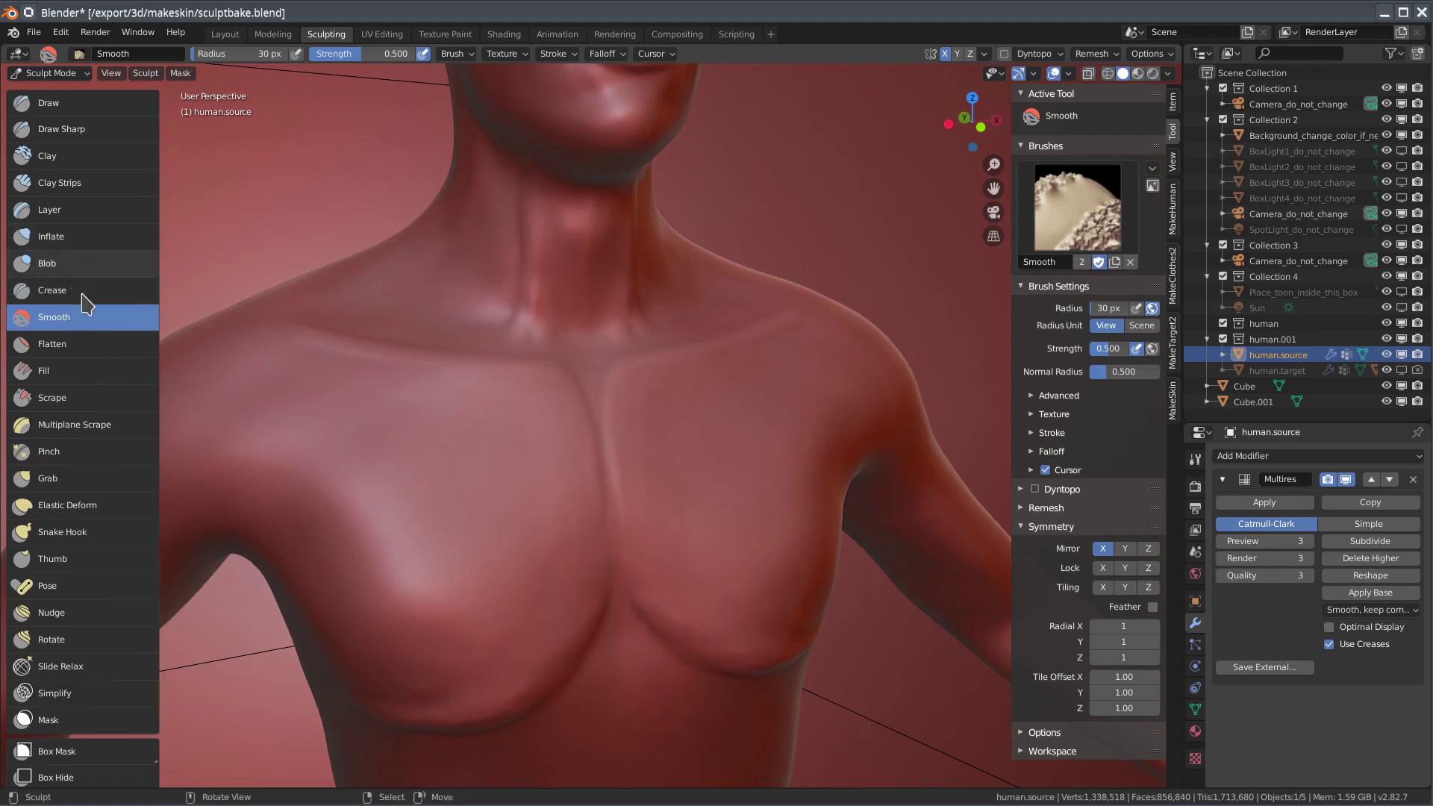
# Inflate the upper chest once more and smooth it back down
pyautogui.click(51, 236)
pyautogui.moveTo(418, 568); pyautogui.dragTo(418, 515, button='middle')
pyautogui.moveTo(418, 515)
pyautogui.mouseDown()
pyautogui.moveTo(570, 453)
pyautogui.moveTo(403, 499)
pyautogui.moveTo(595, 307)
pyautogui.moveTo(575, 239)
pyautogui.mouseUp()
pyautogui.click(54, 316)
pyautogui.moveTo(528, 199)
pyautogui.mouseDown()
pyautogui.moveTo(577, 288)
pyautogui.moveTo(575, 420)
pyautogui.mouseUp()
pyautogui.moveTo(575, 419)
pyautogui.mouseDown()
pyautogui.moveTo(428, 507)
pyautogui.moveTo(351, 494)
pyautogui.moveTo(454, 513)
pyautogui.moveTo(433, 451)
pyautogui.mouseUp()
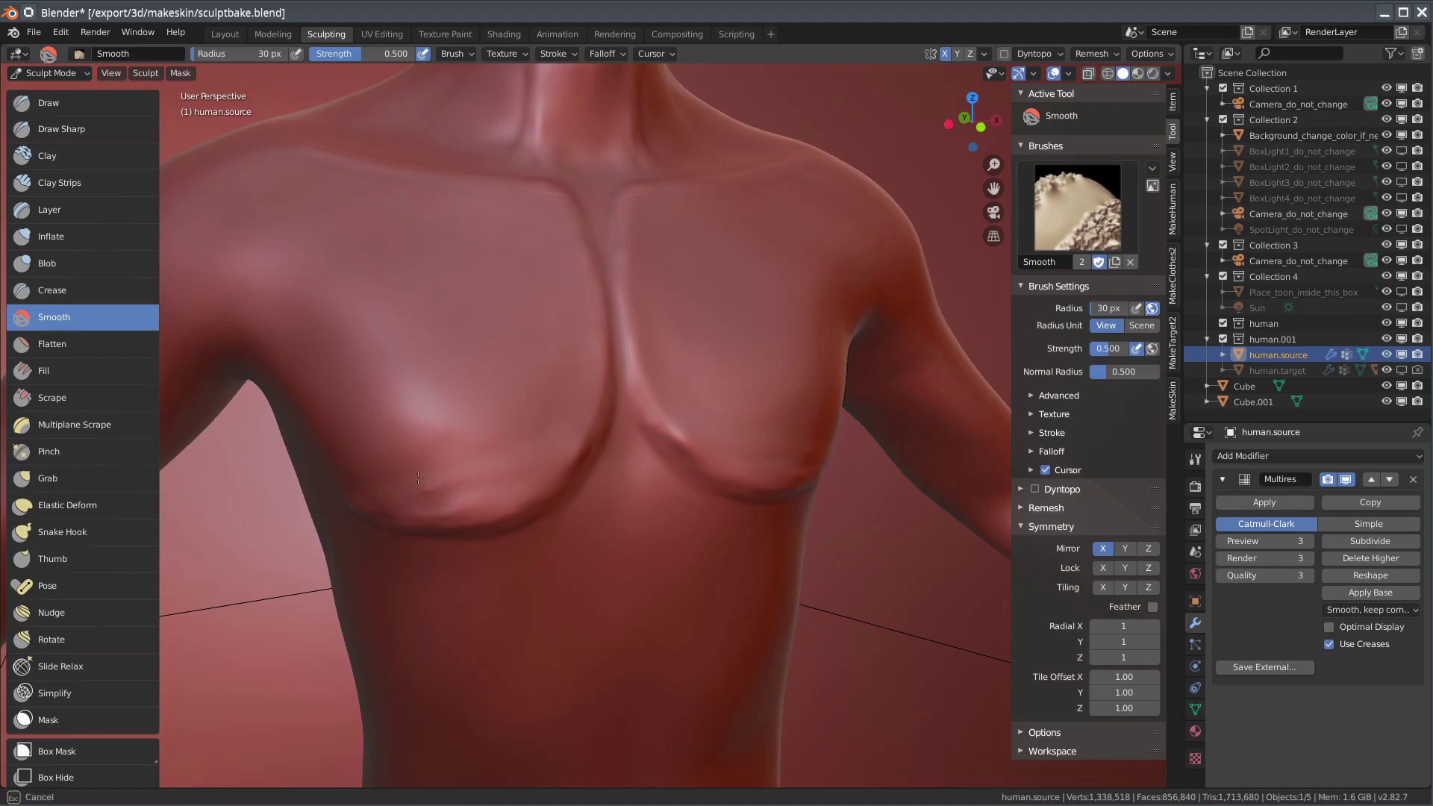
pyautogui.moveTo(453, 509); pyautogui.dragTo(453, 508)
# Flatten part of the chest with the Flatten brush and smooth the left breast
pyautogui.click(52, 343)
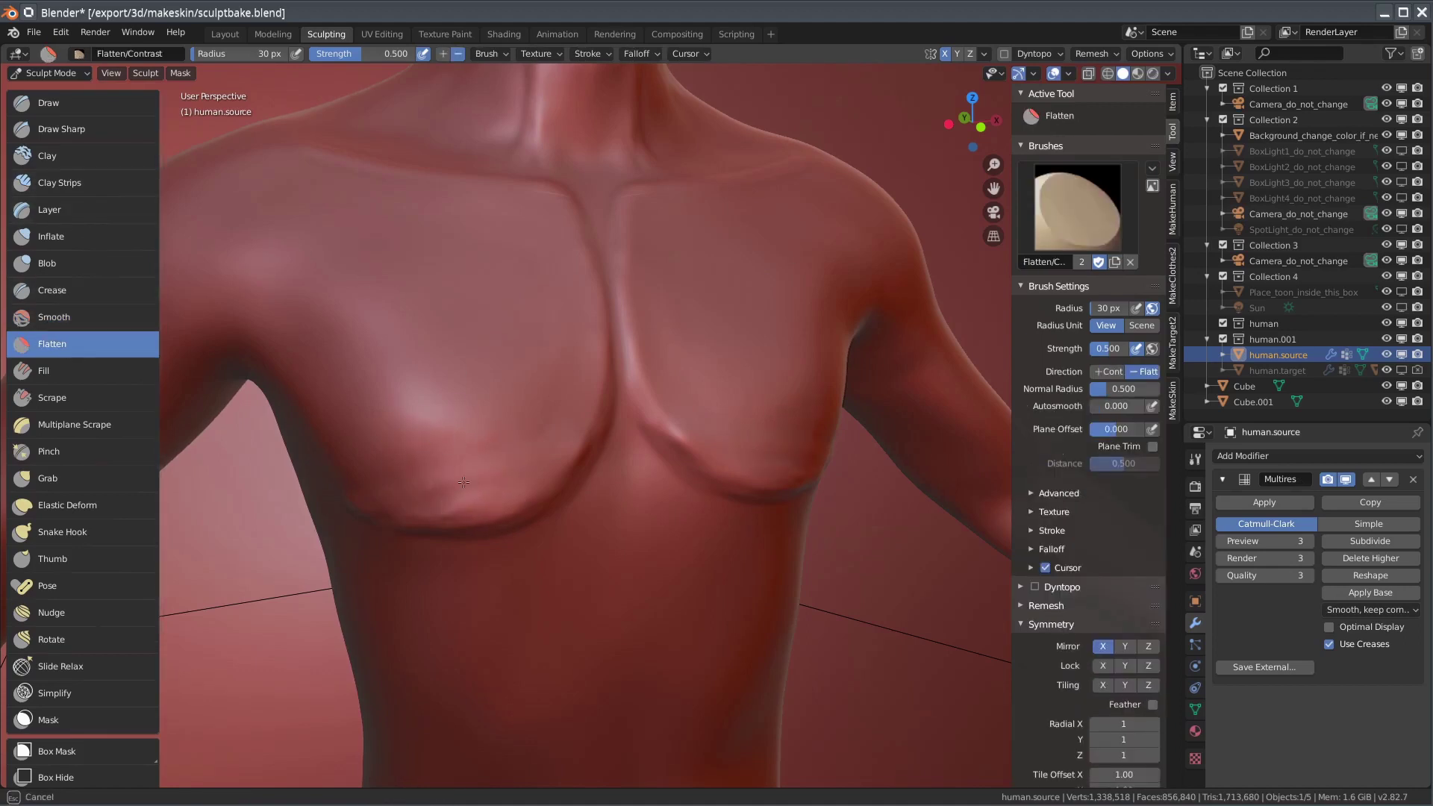
pyautogui.moveTo(560, 454); pyautogui.dragTo(457, 425)
pyautogui.press('s')
pyautogui.moveTo(530, 491); pyautogui.dragTo(361, 480)
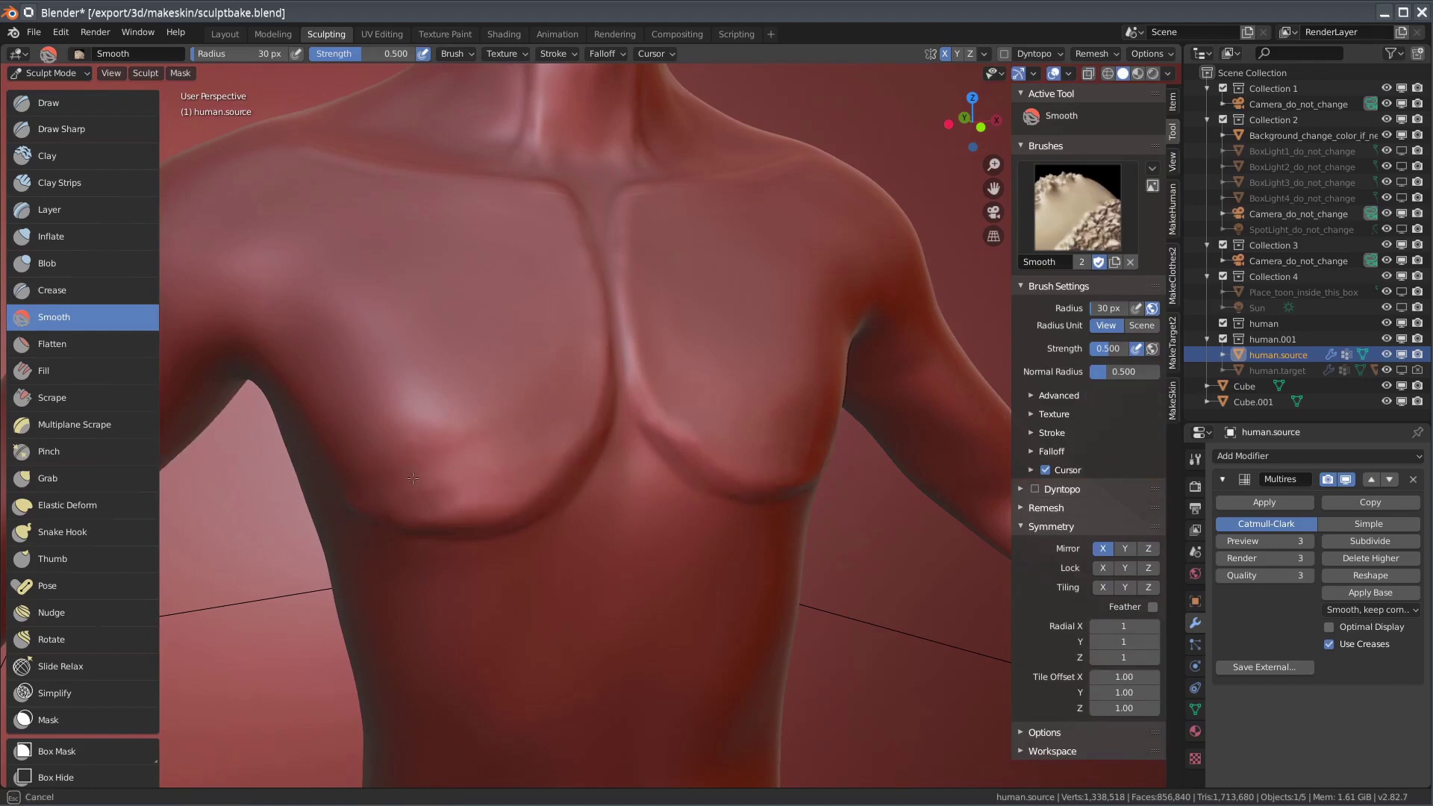
pyautogui.moveTo(445, 463)
pyautogui.mouseDown()
pyautogui.moveTo(530, 416)
pyautogui.moveTo(492, 393)
pyautogui.mouseUp()
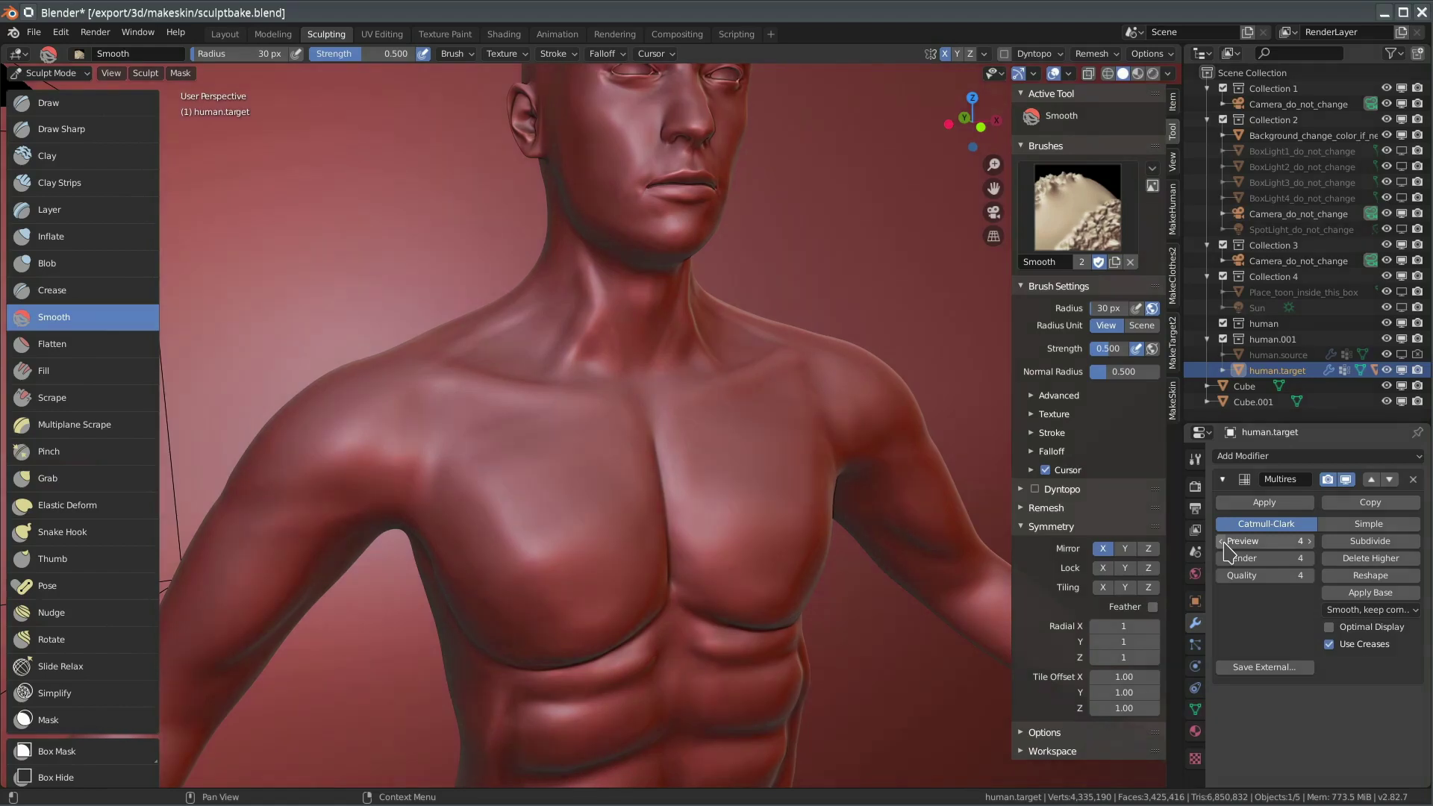
# Lower human.target's Multires preview level from 4 to 2
pyautogui.click(1223, 541)
pyautogui.click(1222, 541)
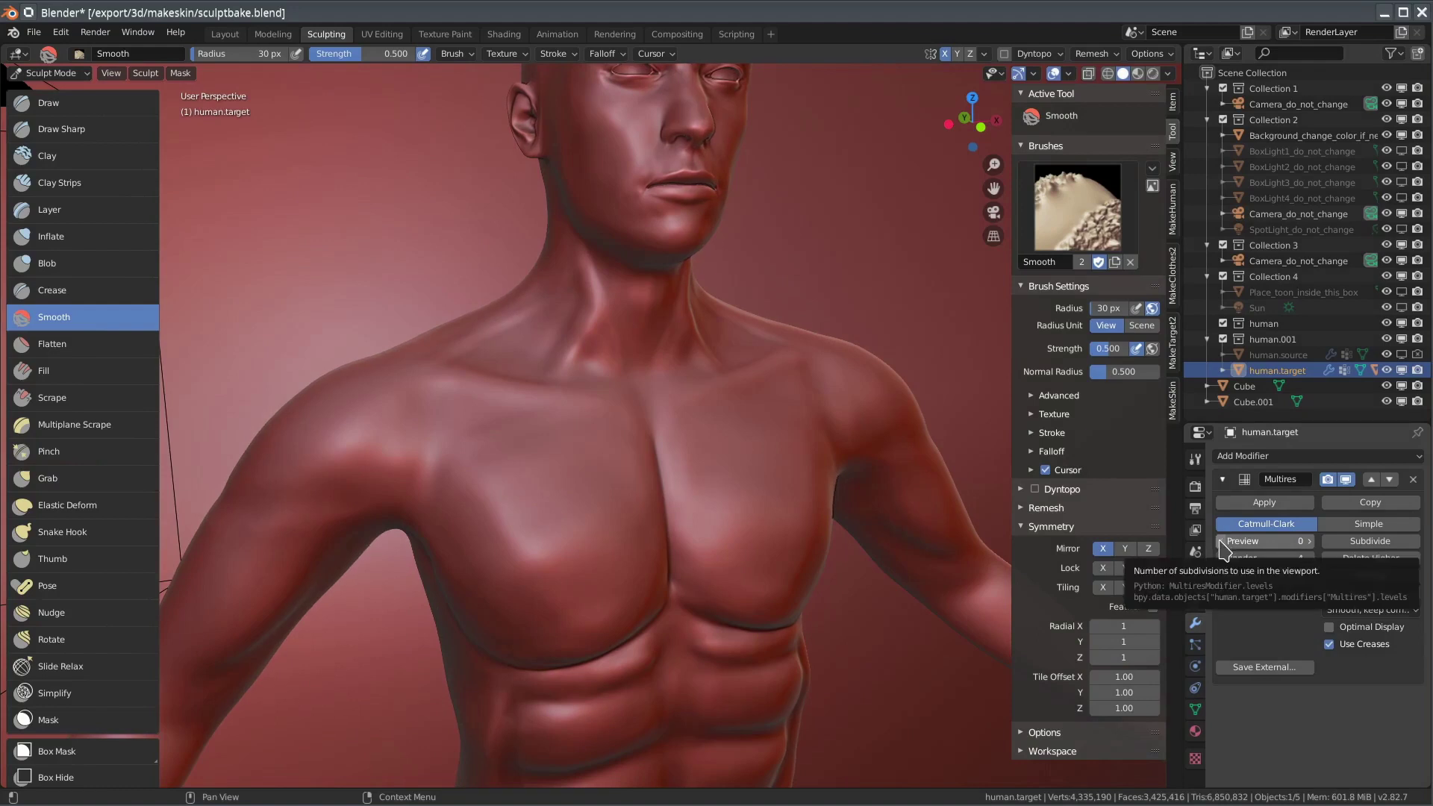
# In the Shading workspace, add an Image Texture node beside the Principled BSDF
pyautogui.click(504, 34)
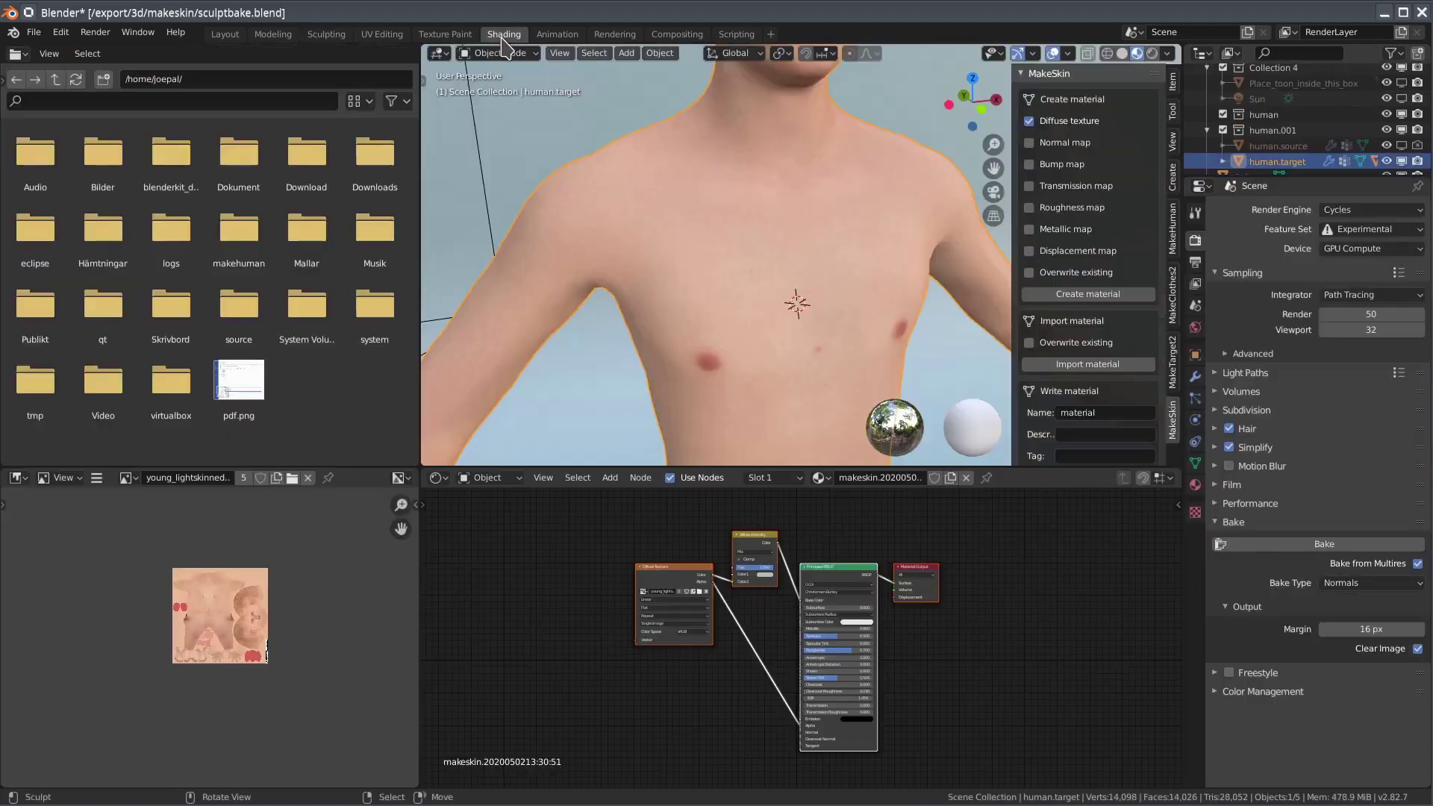
pyautogui.click(609, 479)
pyautogui.click(627, 496)
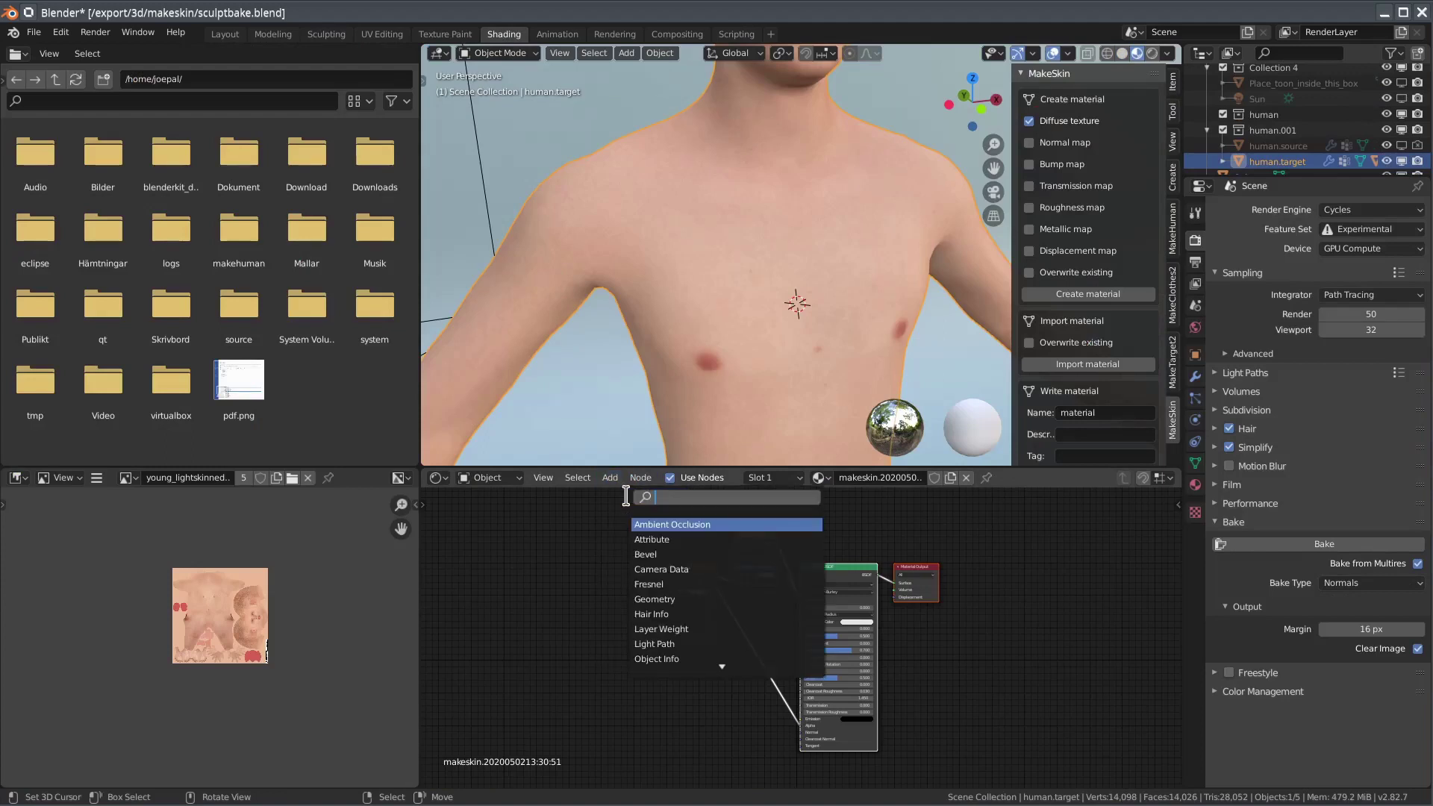
pyautogui.write('ima')
pyautogui.click(661, 525)
pyautogui.click(920, 682)
# Create a new 4096×4096 image named sculpting_bake and bake the Multires normals into it
pyautogui.click(918, 672)
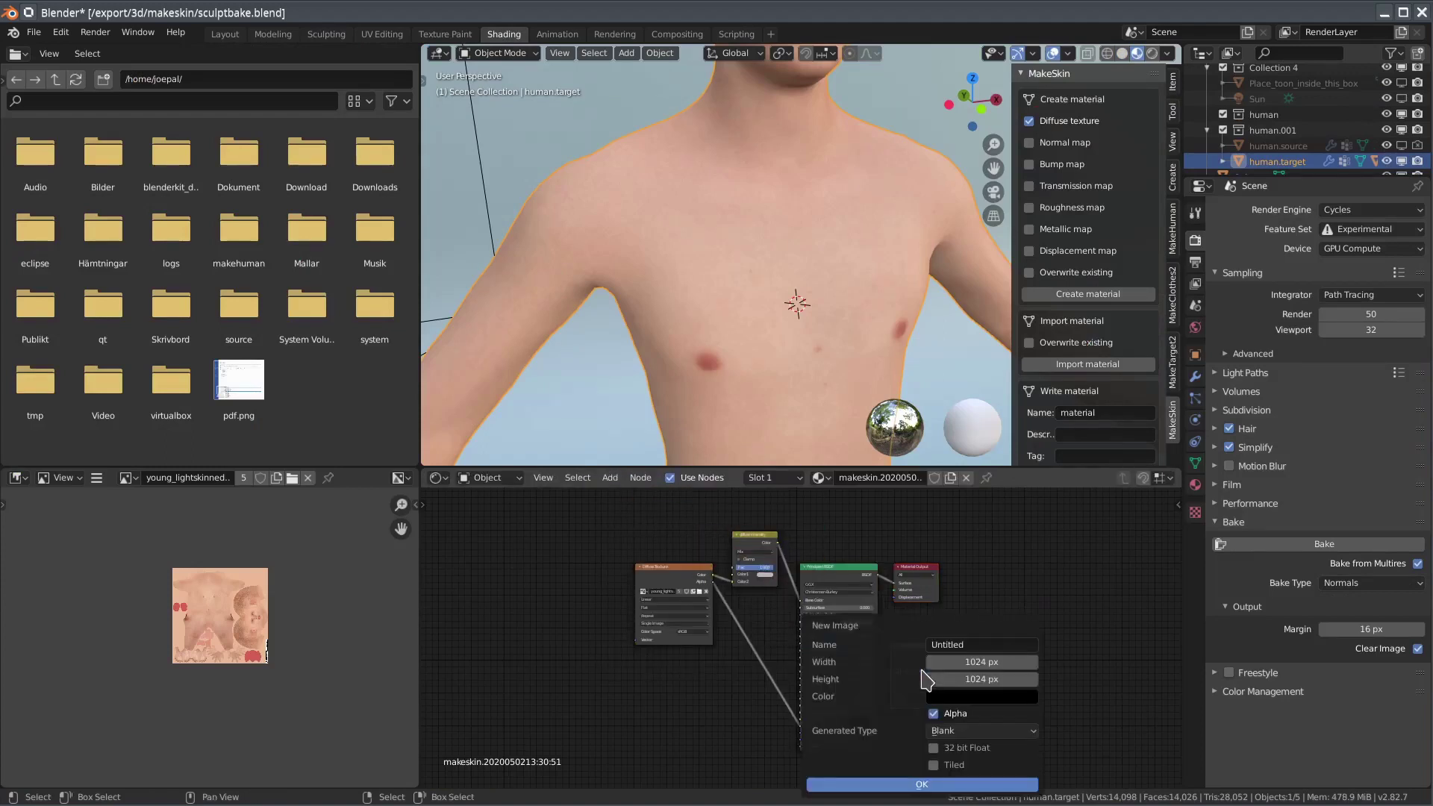
pyautogui.click(980, 644)
pyautogui.write('sculpting_b')
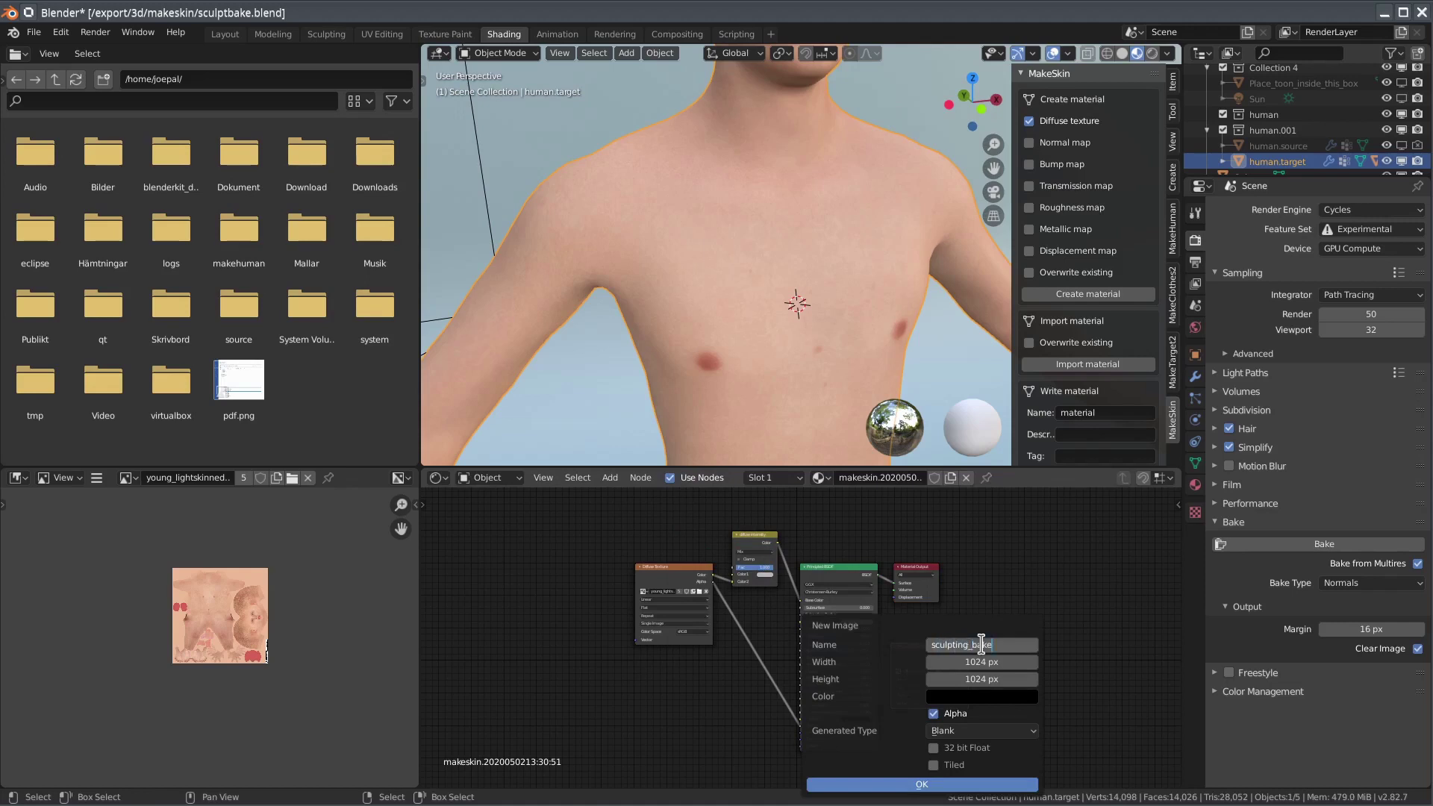
pyautogui.write('ake')
pyautogui.press('Return')
pyautogui.click(1001, 662)
pyautogui.write('4096')
pyautogui.click(1004, 679)
pyautogui.write('4096')
pyautogui.press('Return')
pyautogui.press('Return')
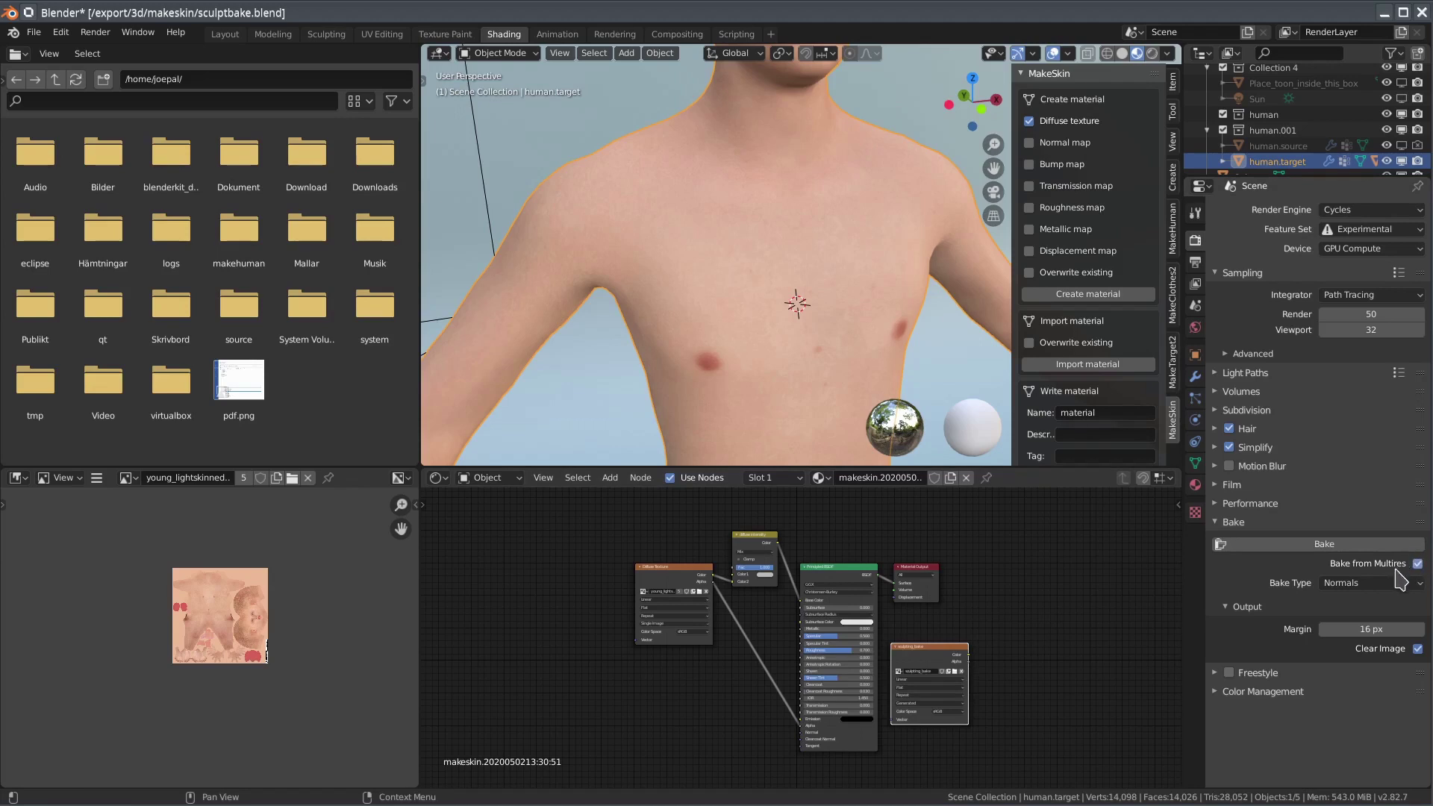
pyautogui.click(1319, 546)
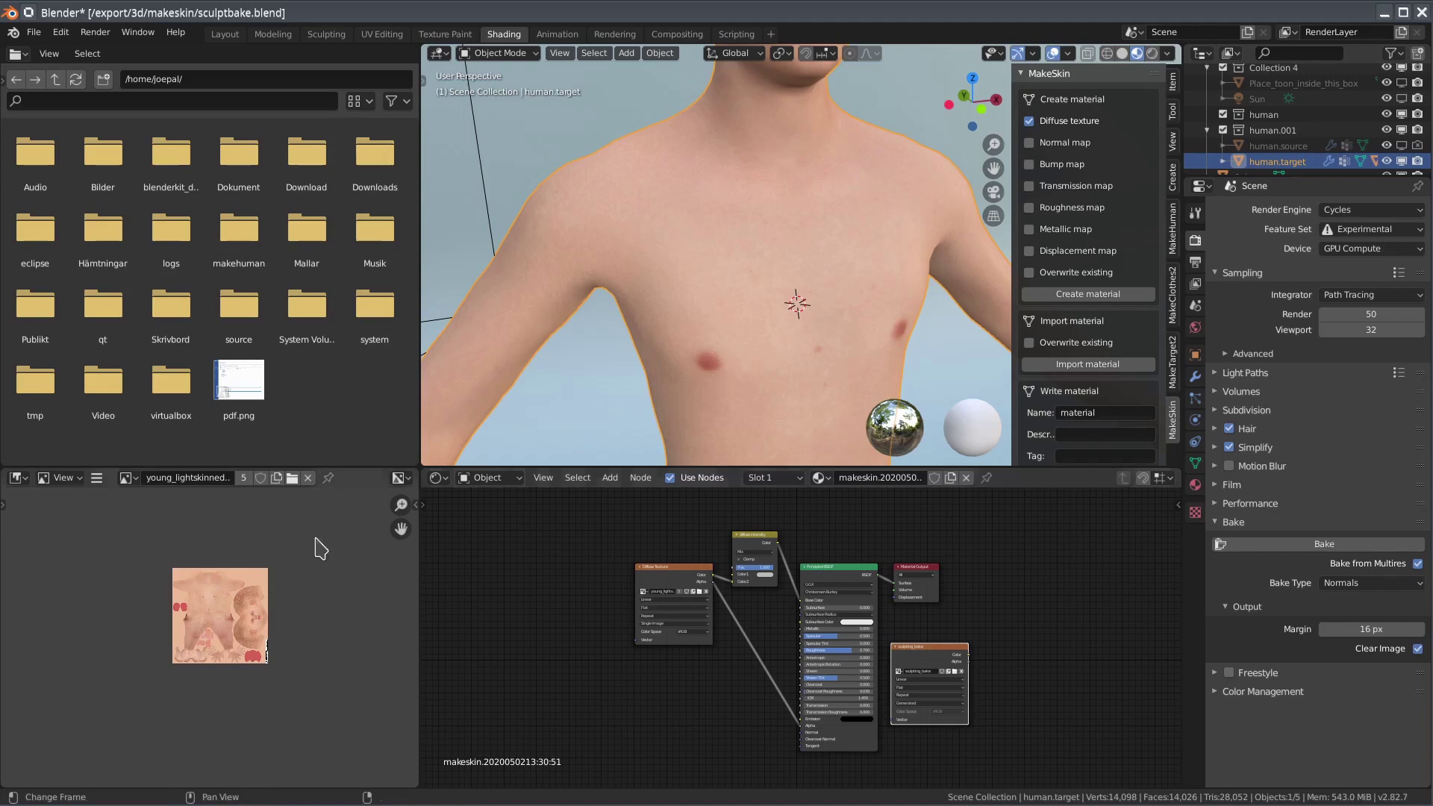
pyautogui.click(128, 478)
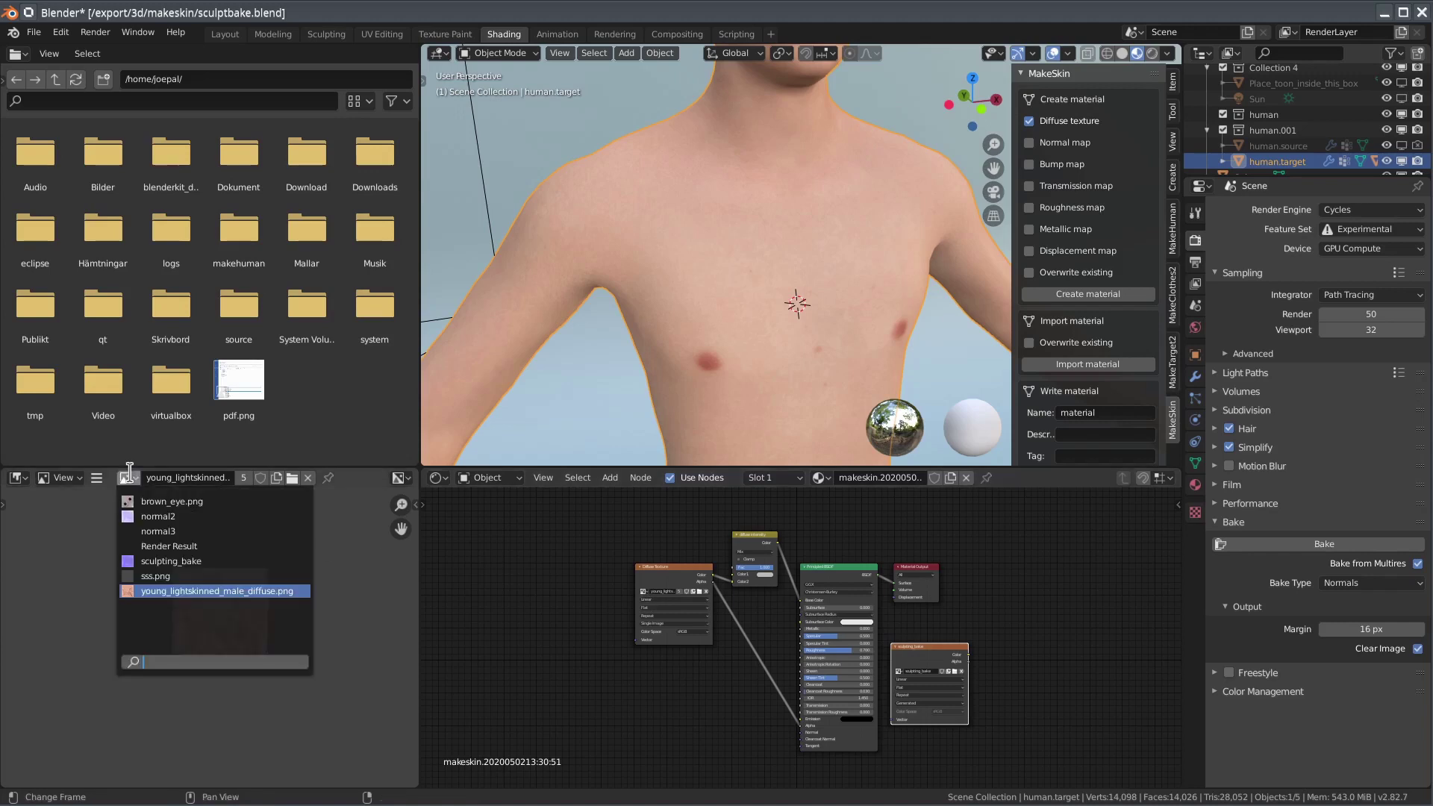
# Paint a stroke from the forehead down the cheek and save the texture as diffuse.png
pyautogui.click(170, 562)
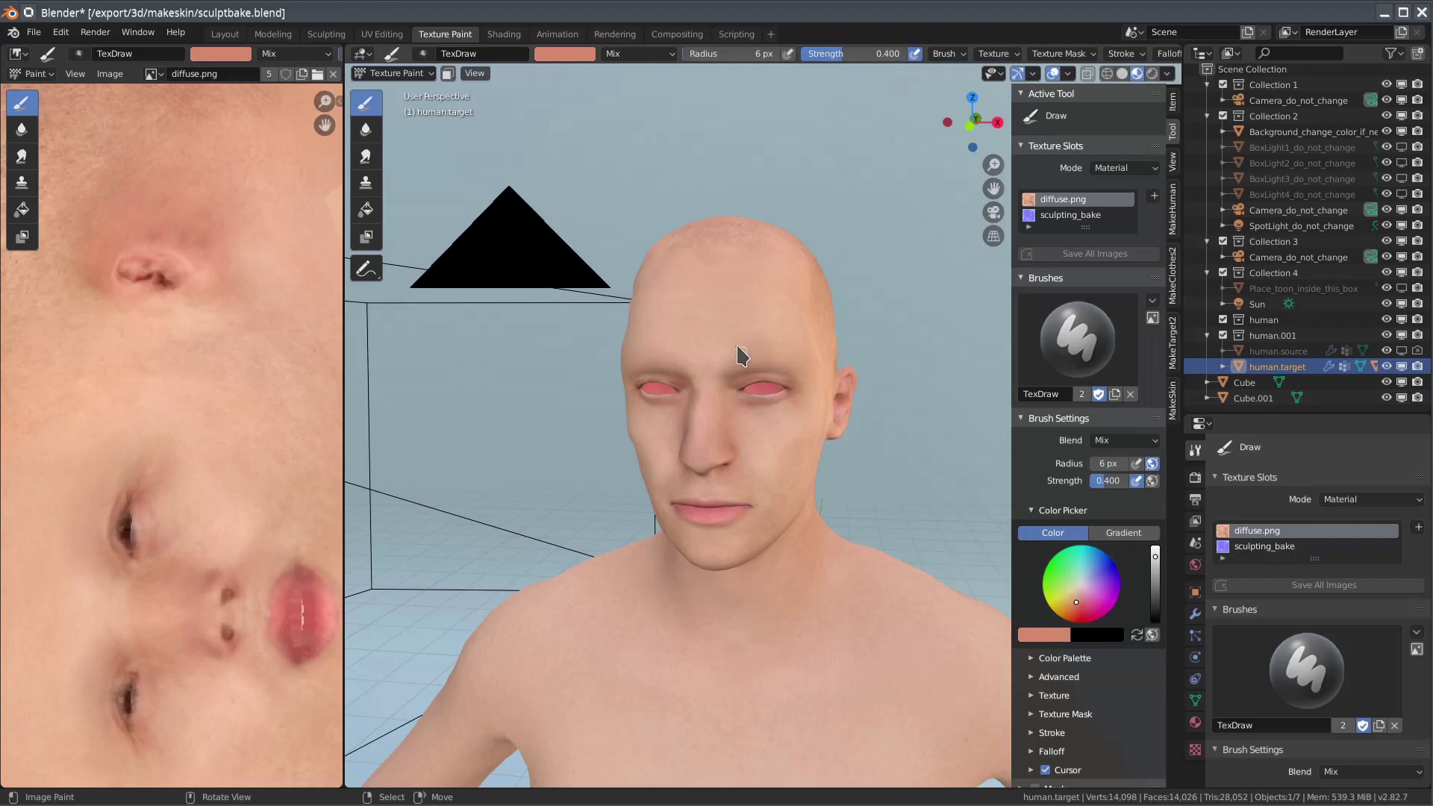
pyautogui.moveTo(705, 384)
pyautogui.mouseDown()
pyautogui.moveTo(669, 416)
pyautogui.moveTo(643, 481)
pyautogui.mouseUp()
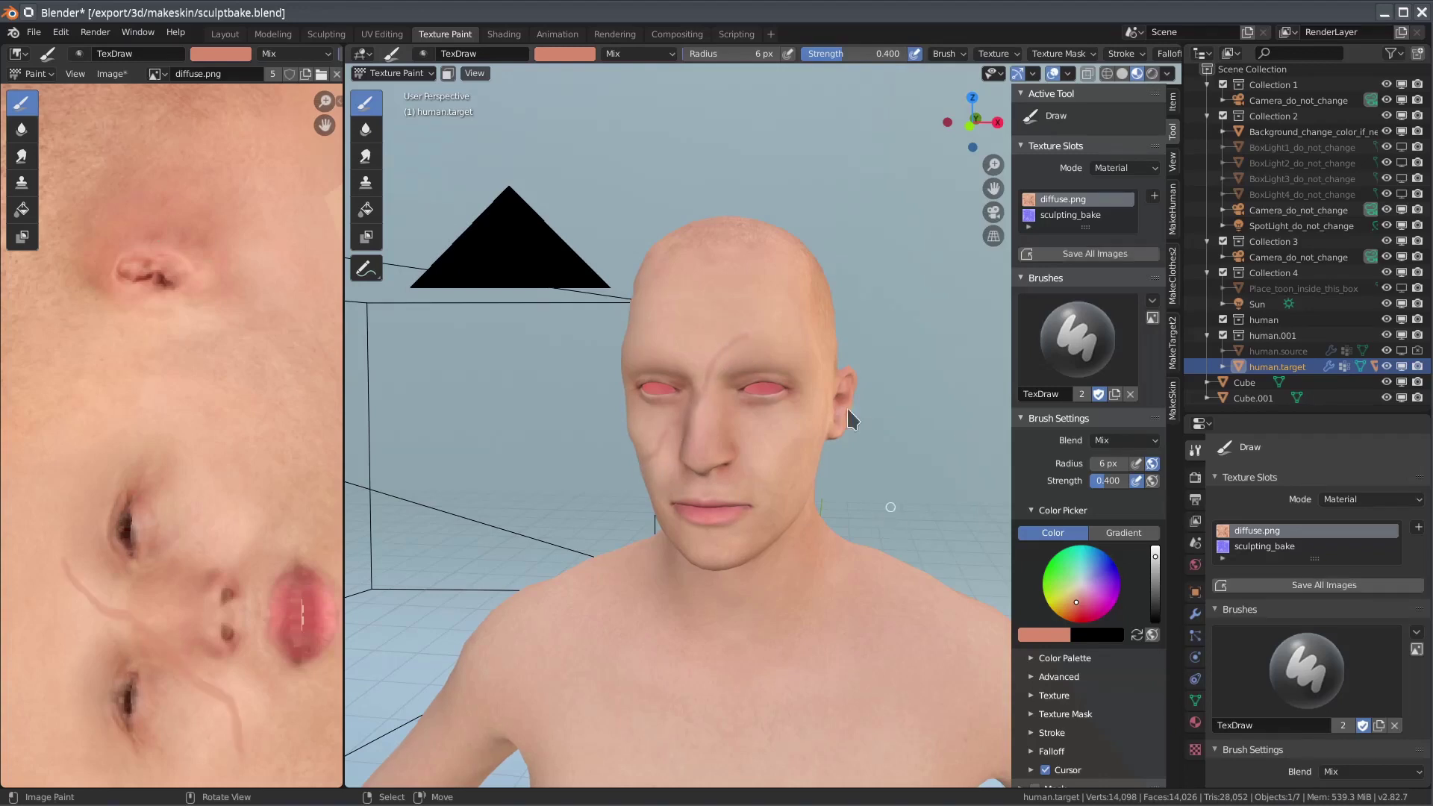
pyautogui.click(112, 73)
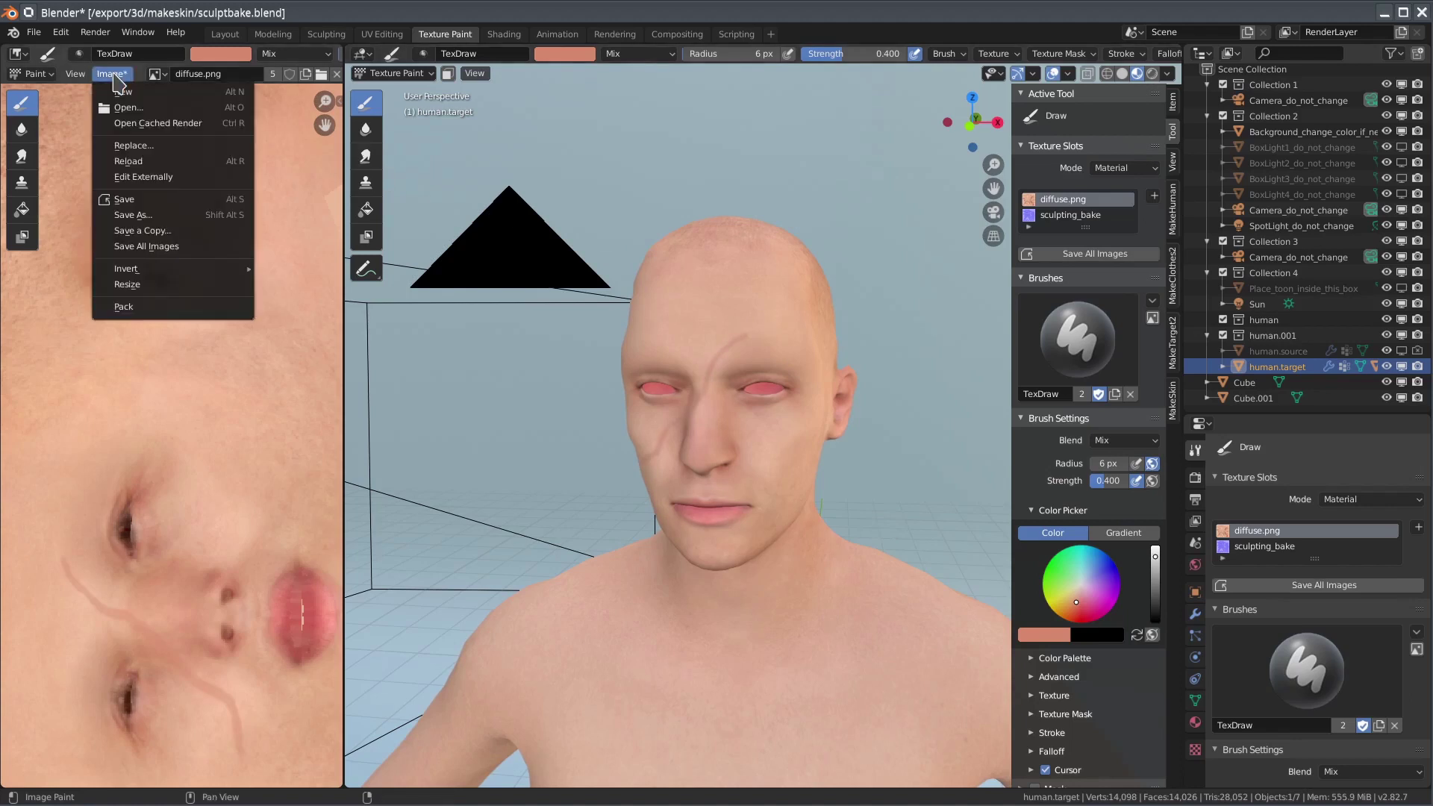
pyautogui.click(140, 214)
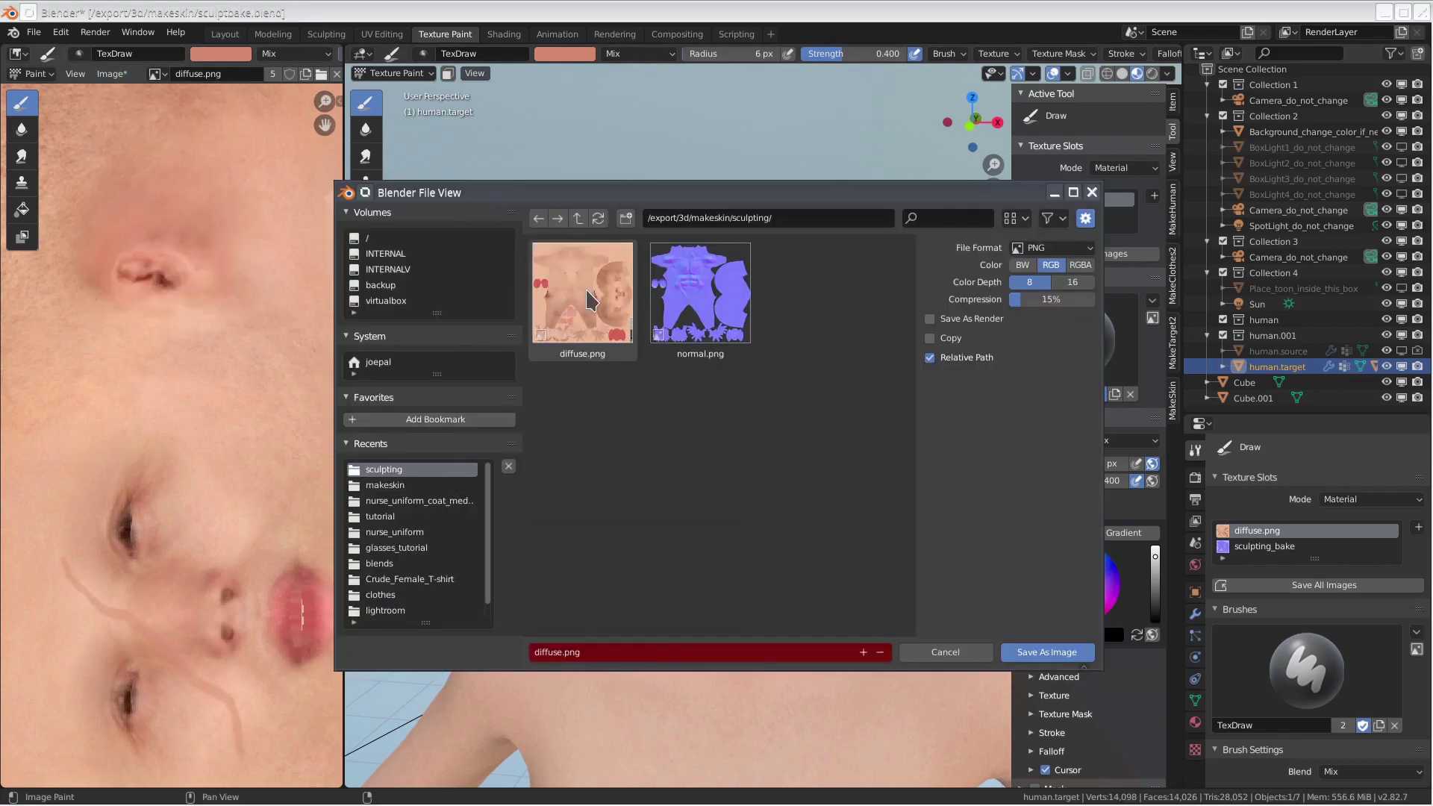
pyautogui.click(1056, 654)
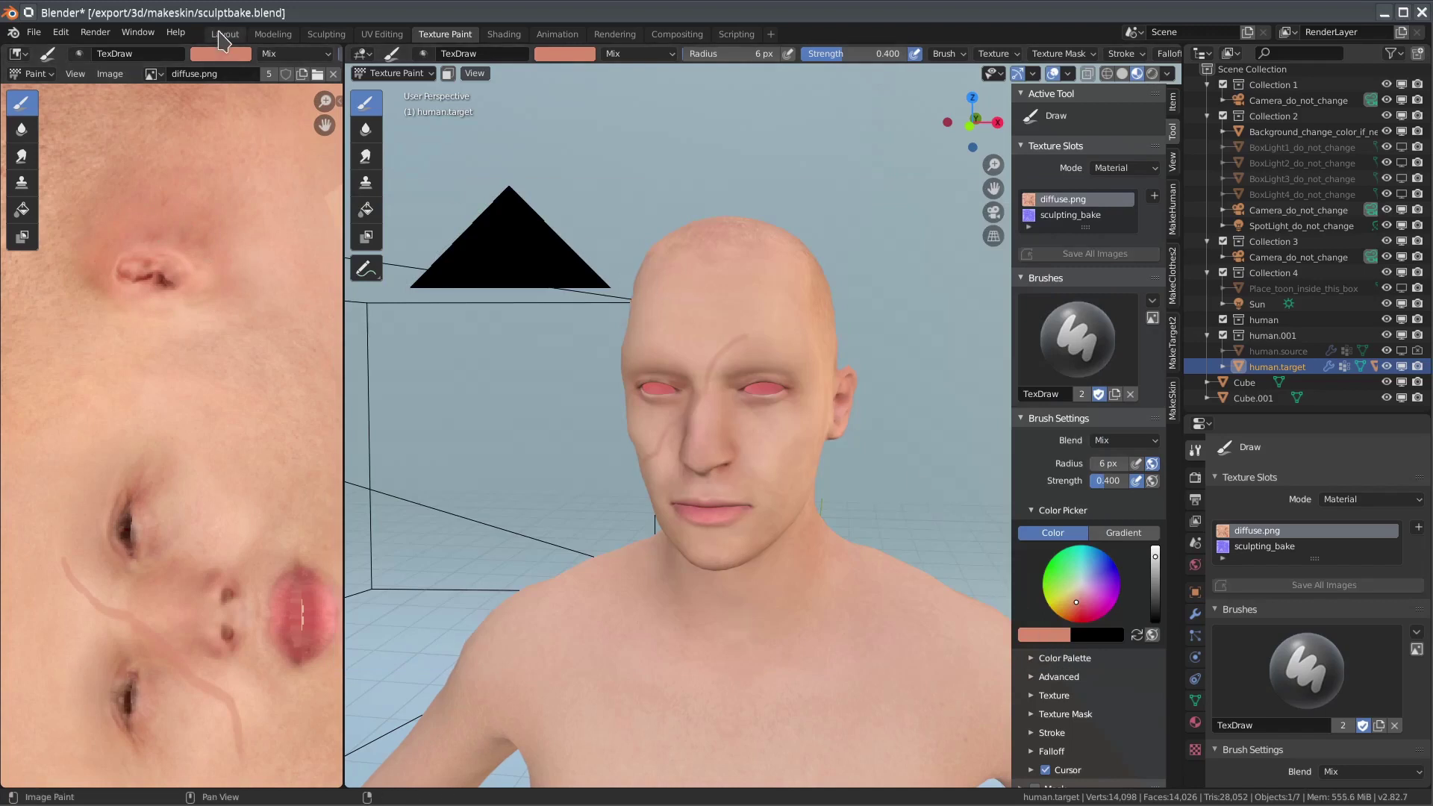
# Replace the body's material with a new MakeSkin material that includes a normal map
pyautogui.click(224, 35)
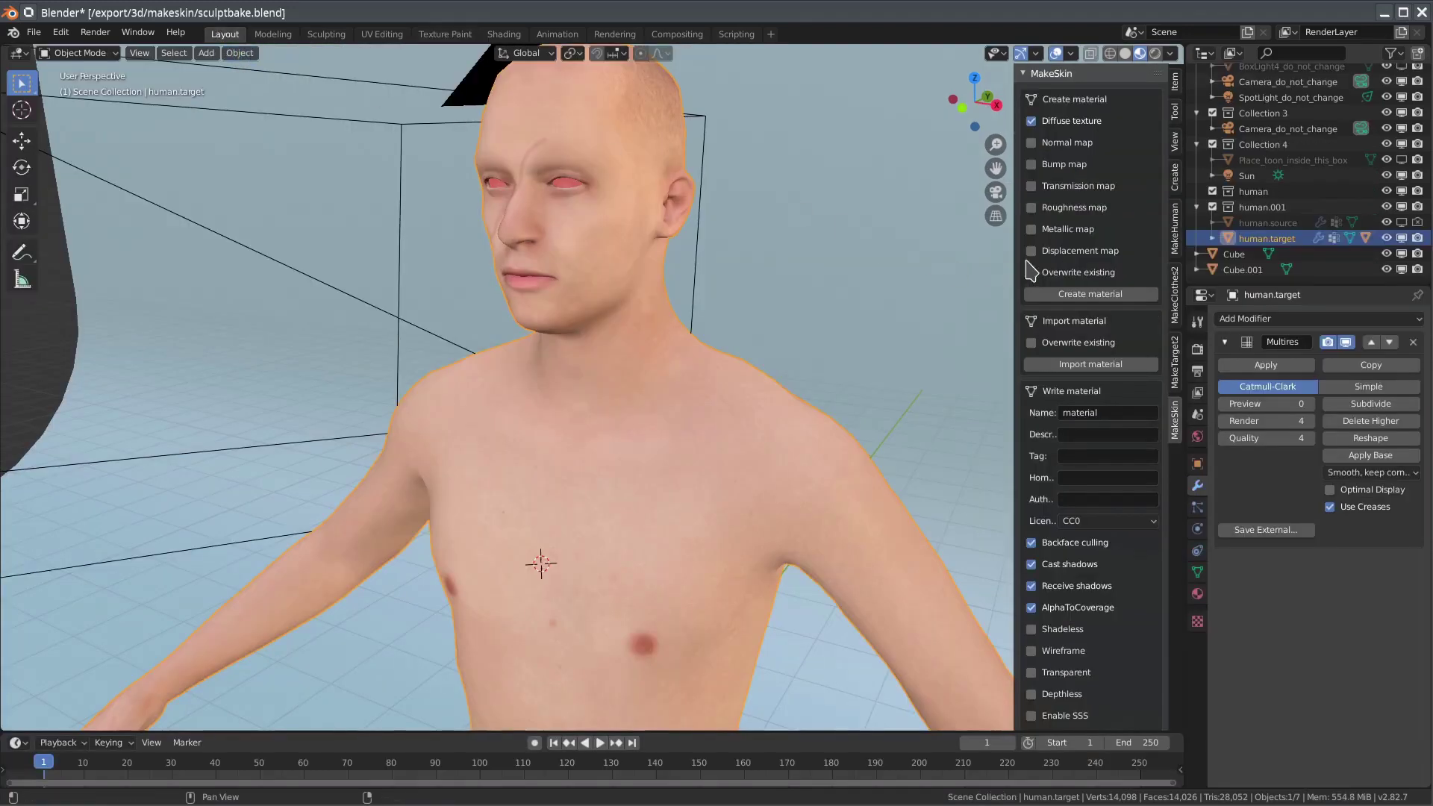
pyautogui.click(1197, 594)
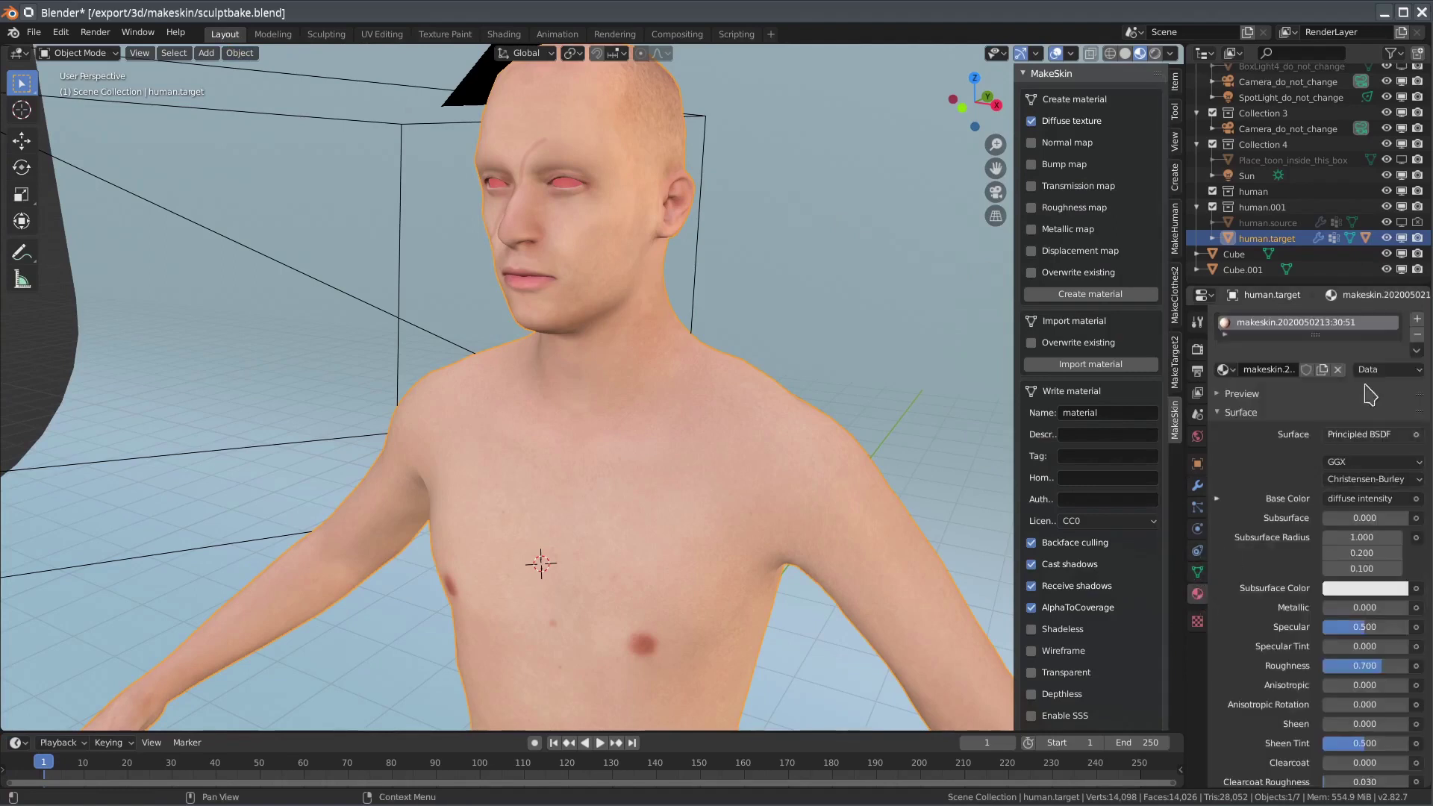
pyautogui.click(1416, 335)
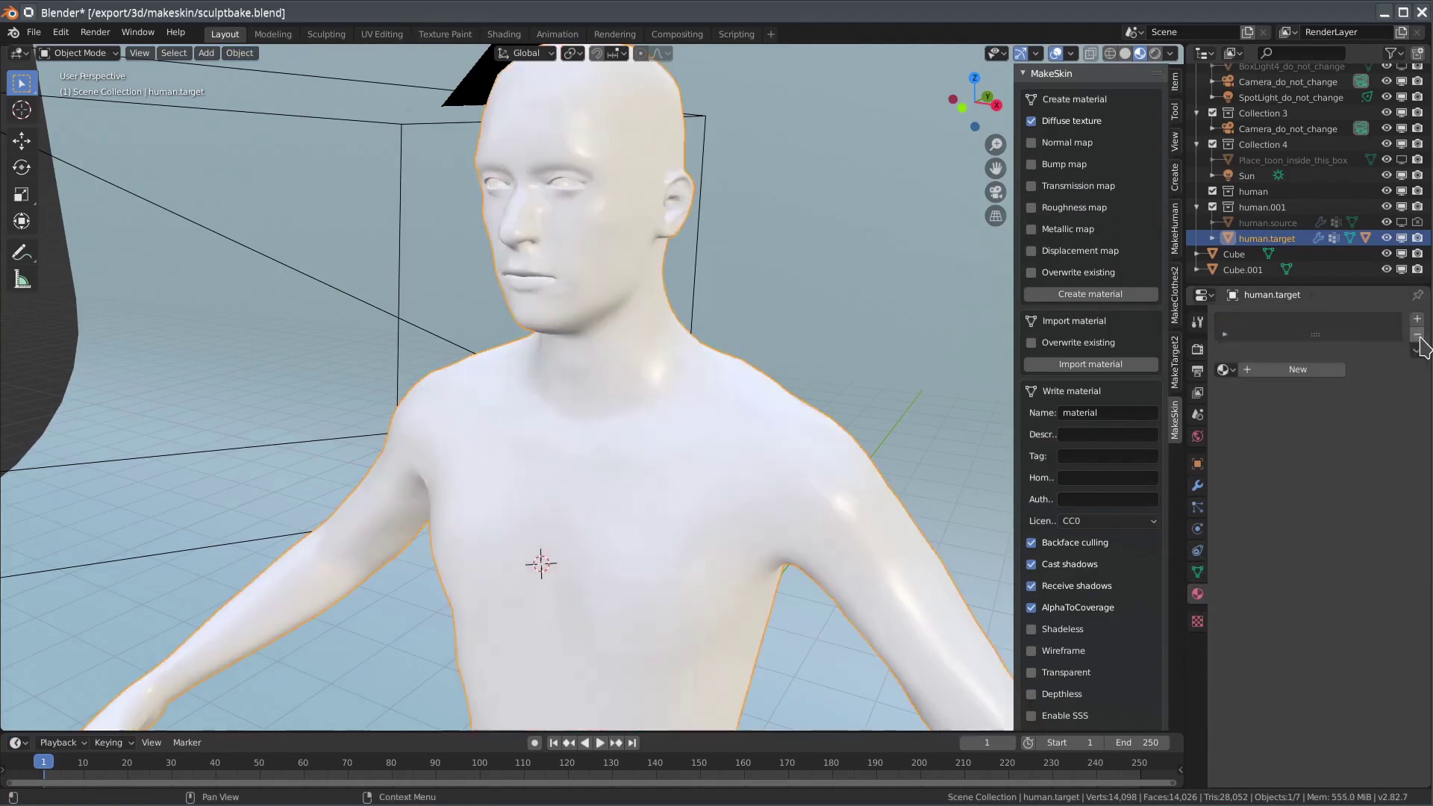
pyautogui.click(1032, 143)
pyautogui.click(1094, 295)
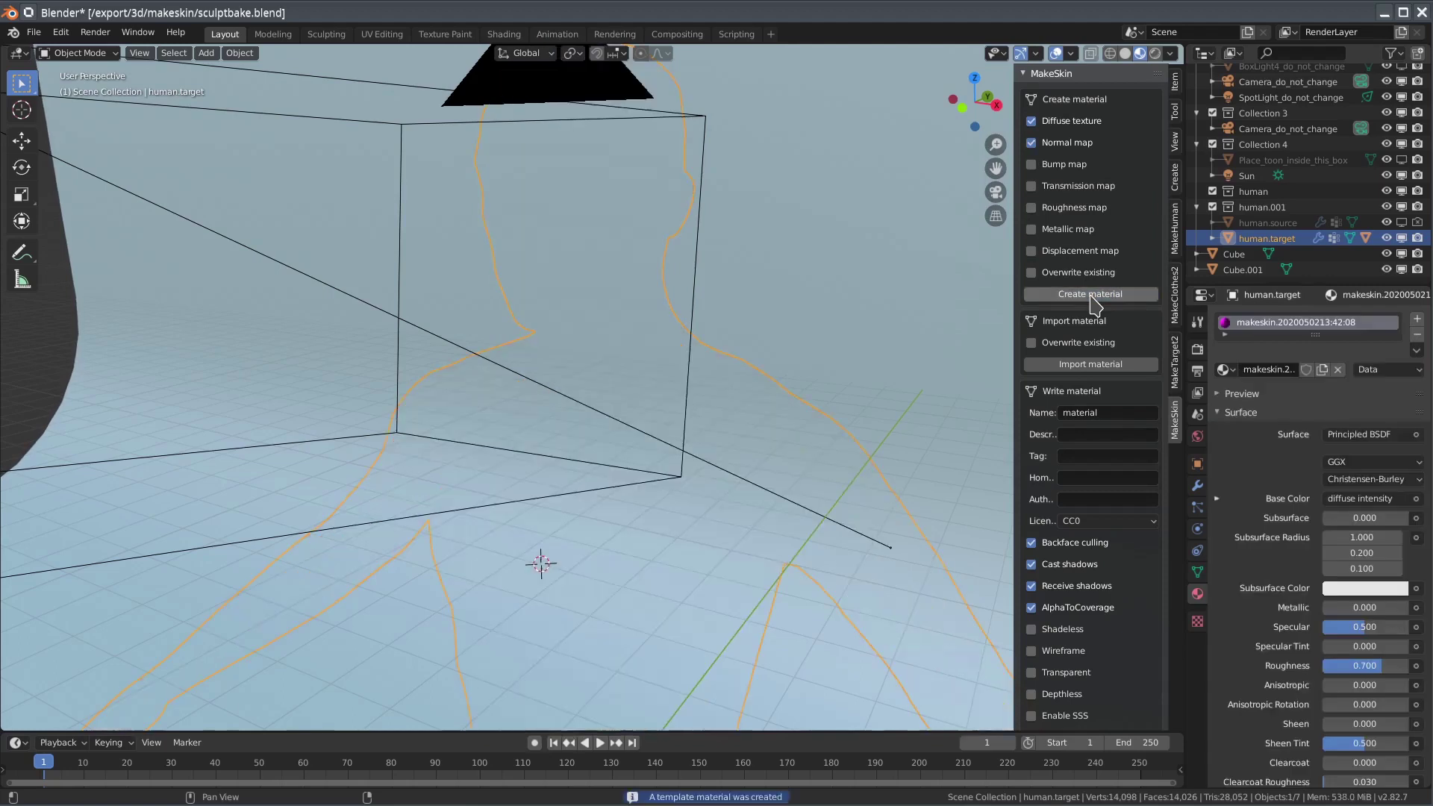
# Assign diffuse.png to the Diffuse Texture node and sculpting_bake to the Normalmap Texture node
pyautogui.click(504, 35)
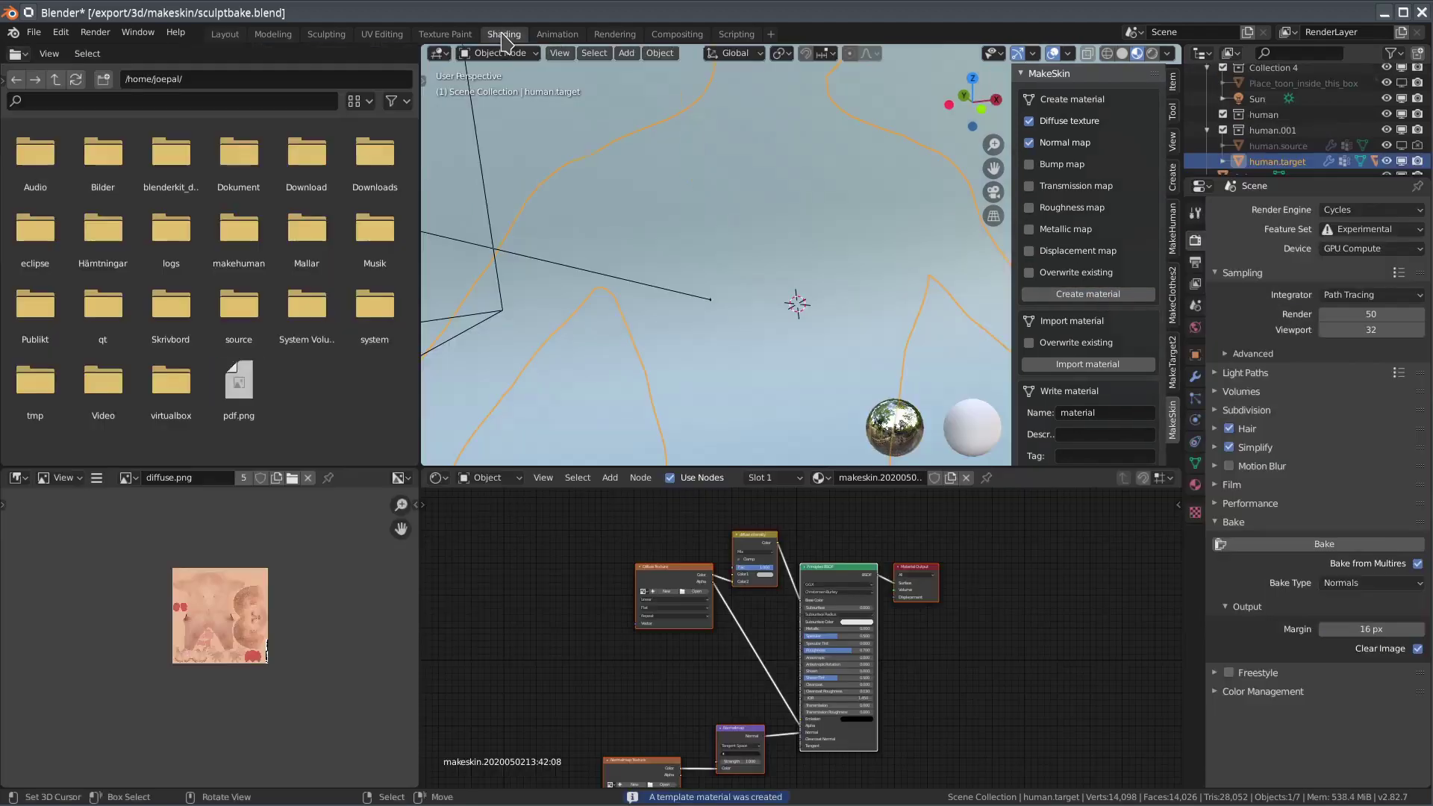
pyautogui.scroll(3, 717, 590)
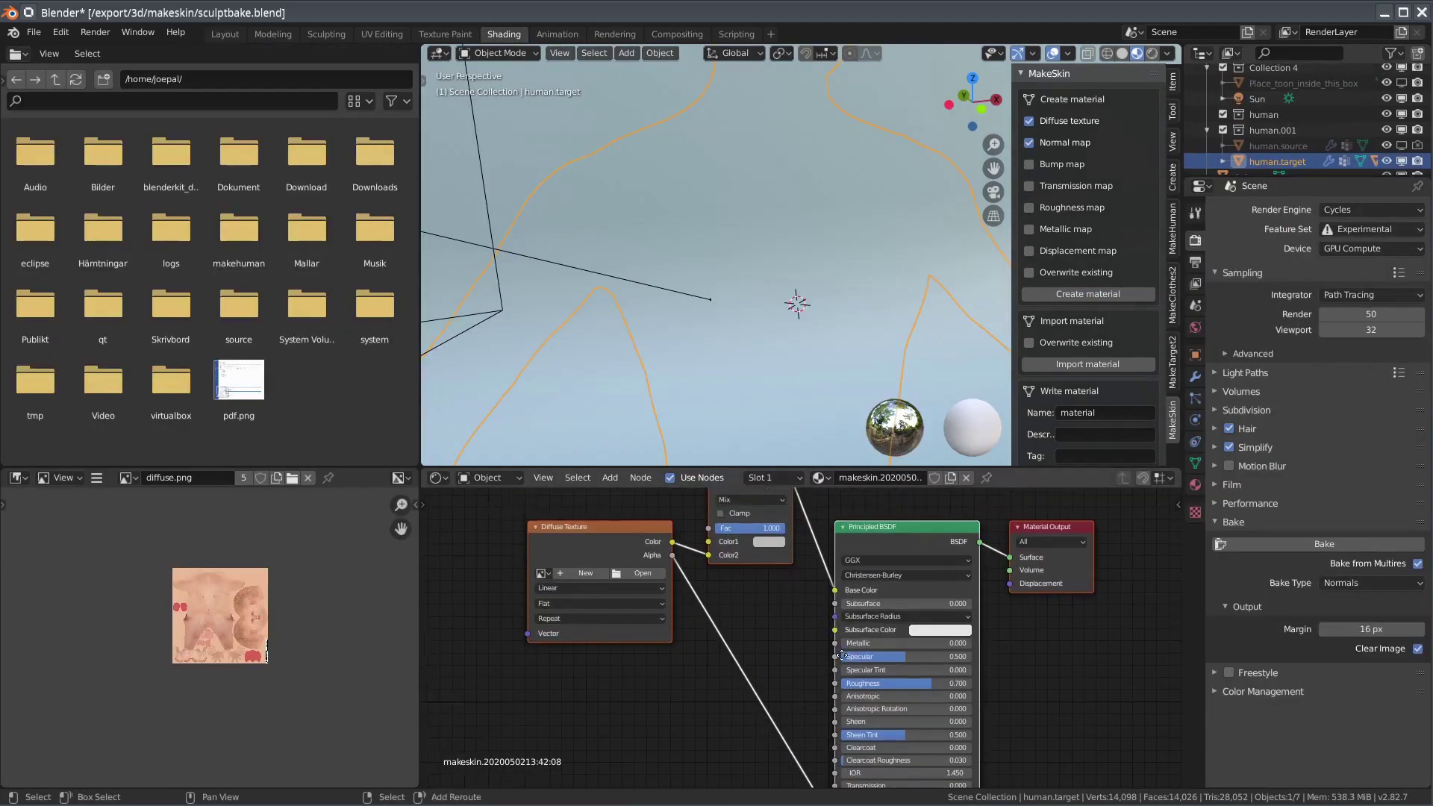
pyautogui.moveTo(881, 676); pyautogui.dragTo(948, 714, button='middle')
pyautogui.click(649, 634)
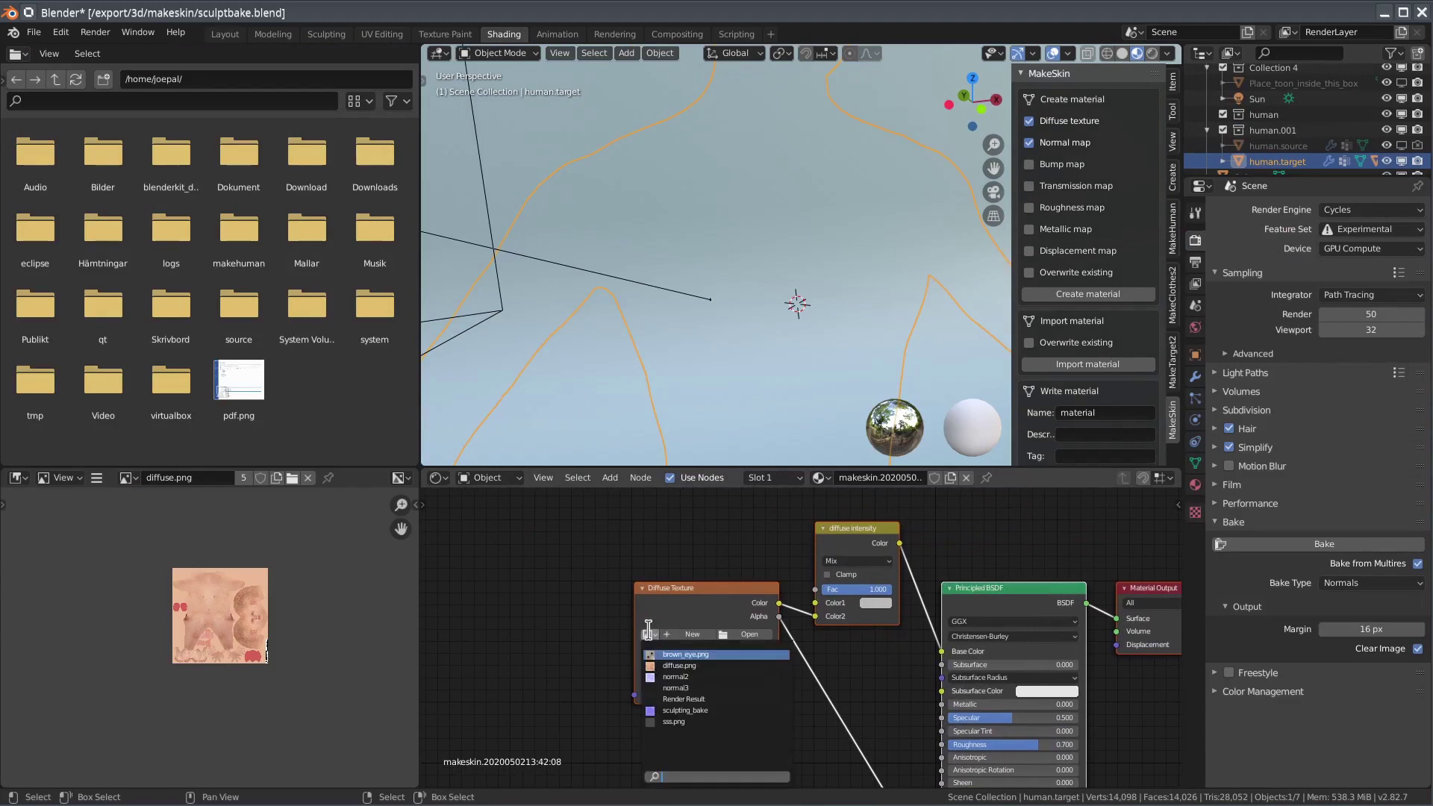
pyautogui.click(709, 665)
pyautogui.keyDown('shift'); pyautogui.scroll(-5, 829, 709); pyautogui.keyUp('shift')
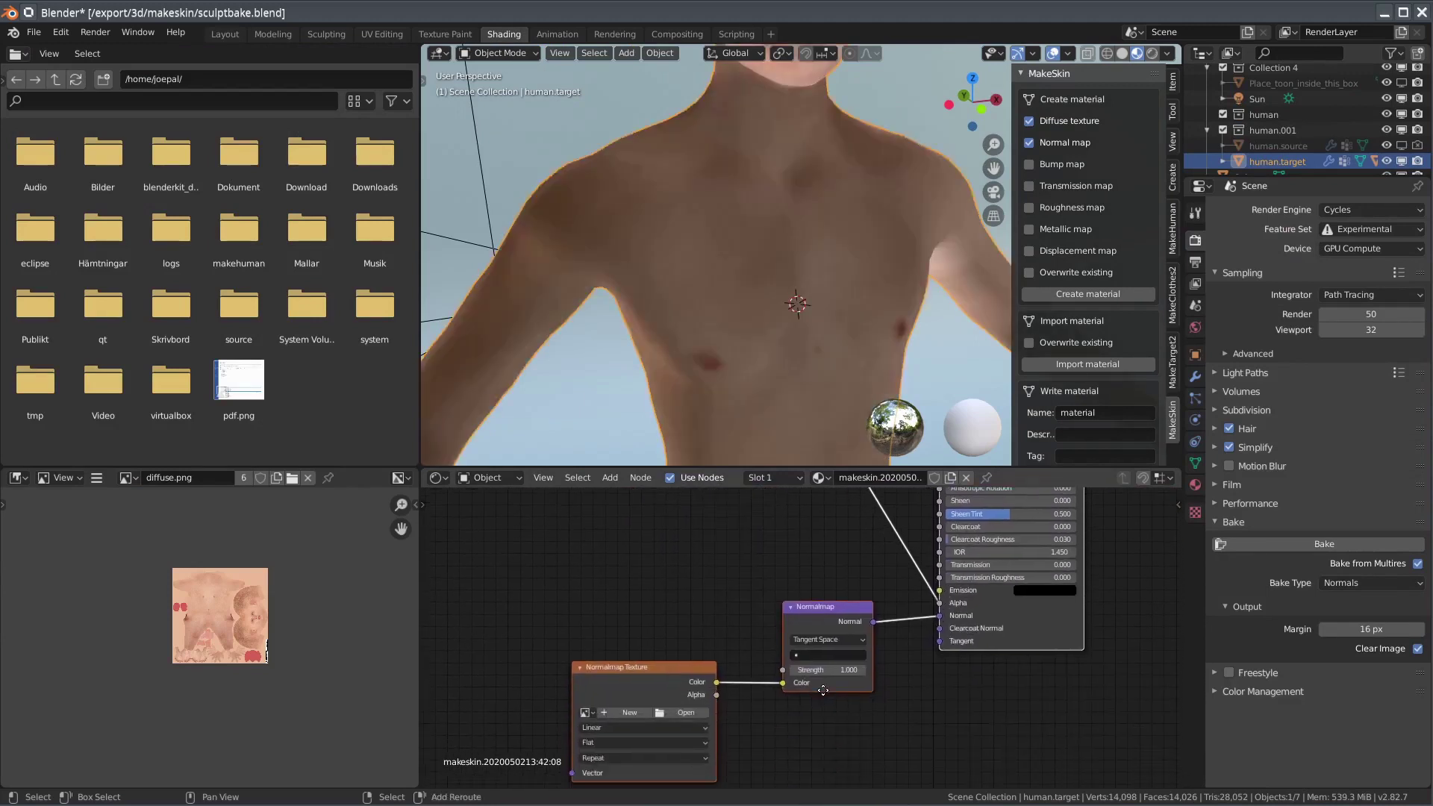
pyautogui.keyDown('shift'); pyautogui.scroll(-2, 828, 670); pyautogui.keyUp('shift')
pyautogui.click(599, 650)
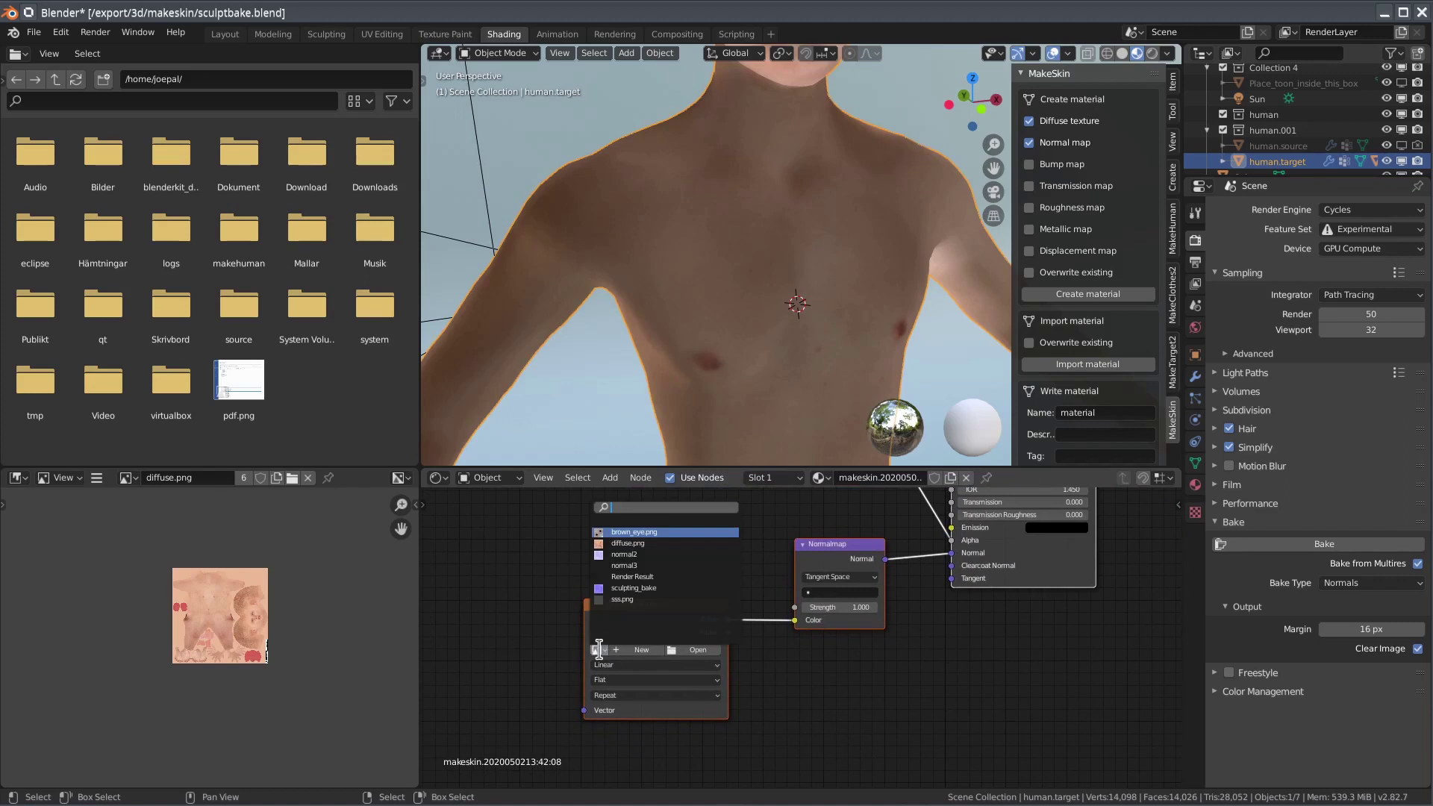
pyautogui.click(654, 588)
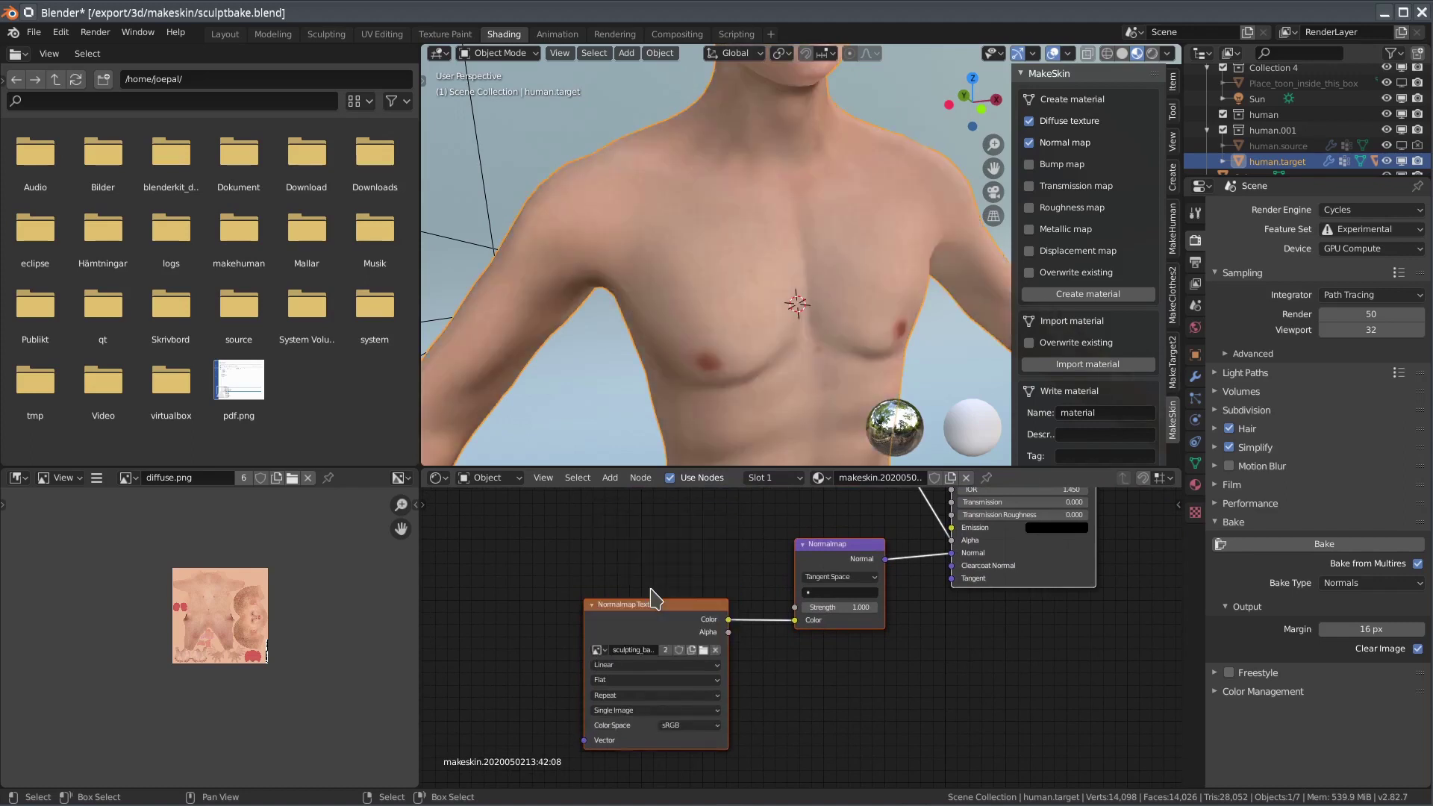
# In the MakeSkin panel, choose the caucasian skin litsphere and write the material as sculptbake.mhmat
pyautogui.click(225, 35)
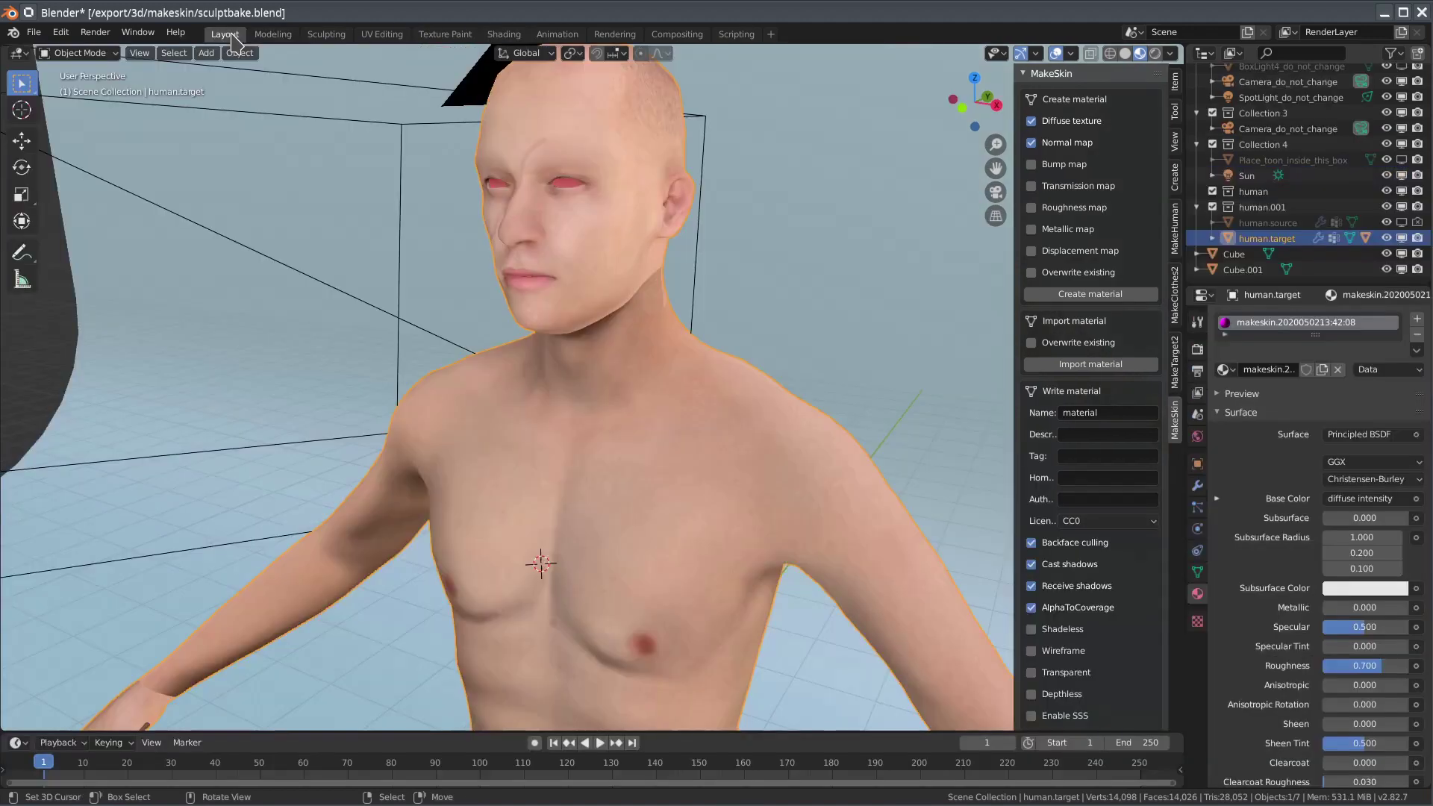
pyautogui.moveTo(723, 424)
pyautogui.mouseDown(button='middle')
pyautogui.moveTo(825, 400)
pyautogui.moveTo(711, 417)
pyautogui.mouseUp(button='middle')
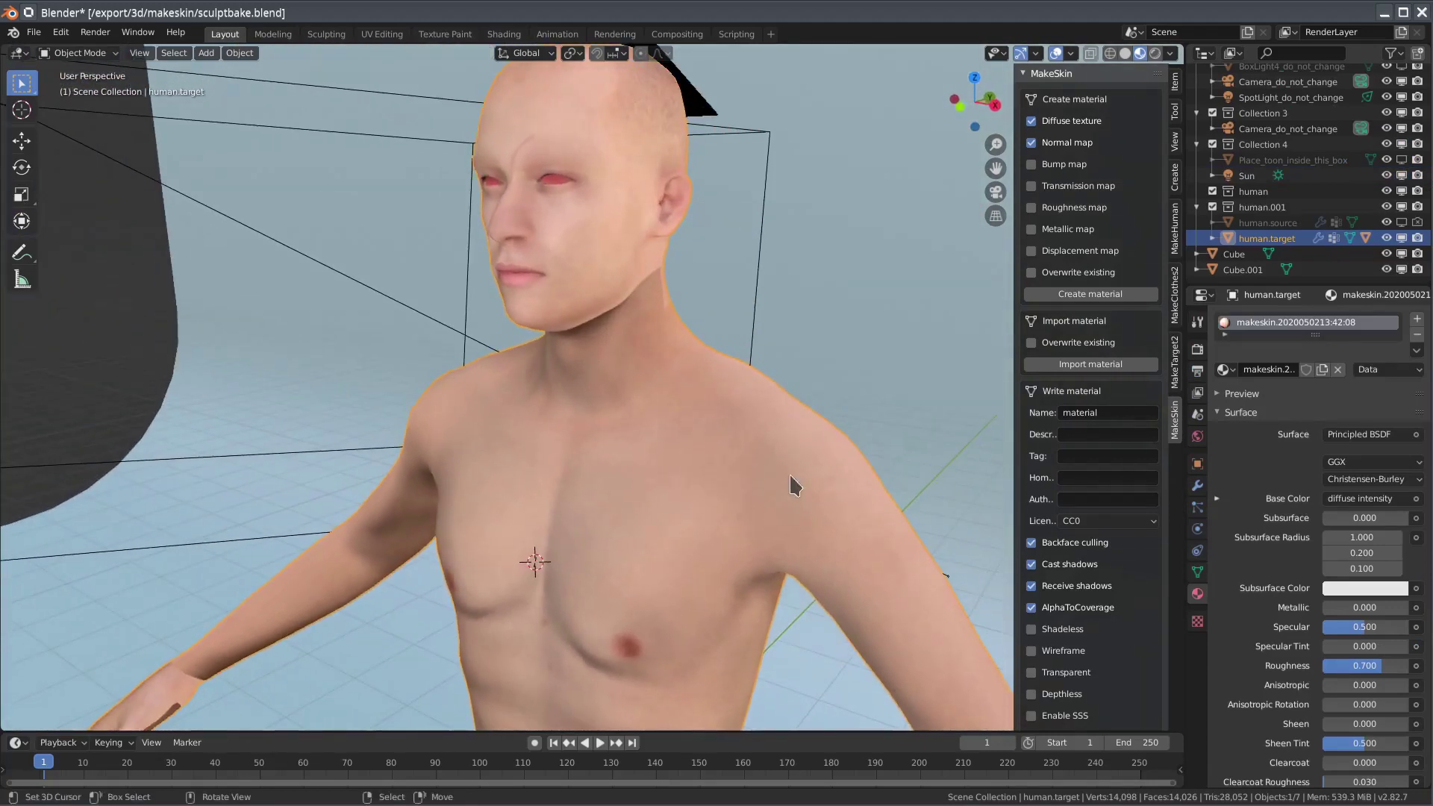
pyautogui.scroll(-5, 1091, 642)
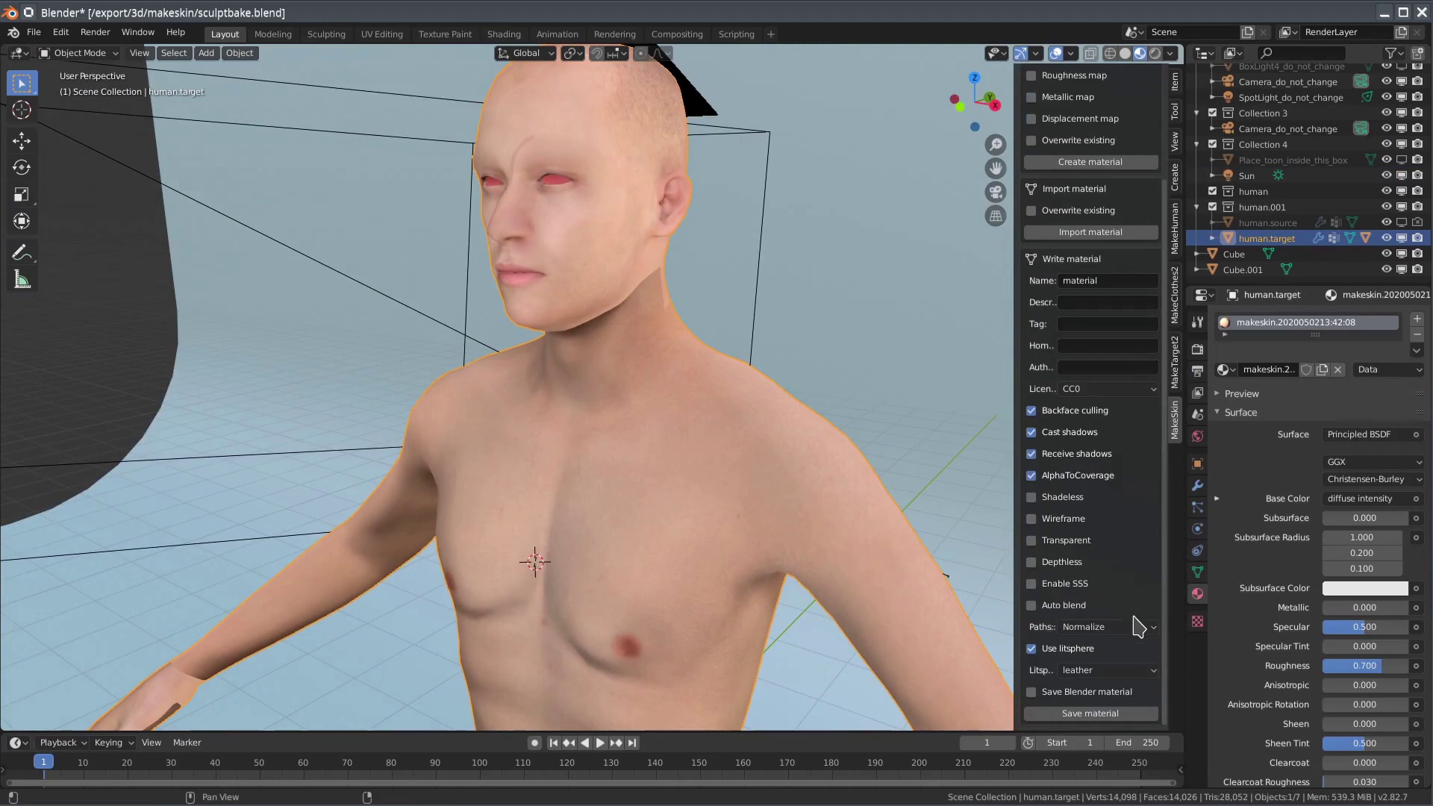
pyautogui.click(1119, 671)
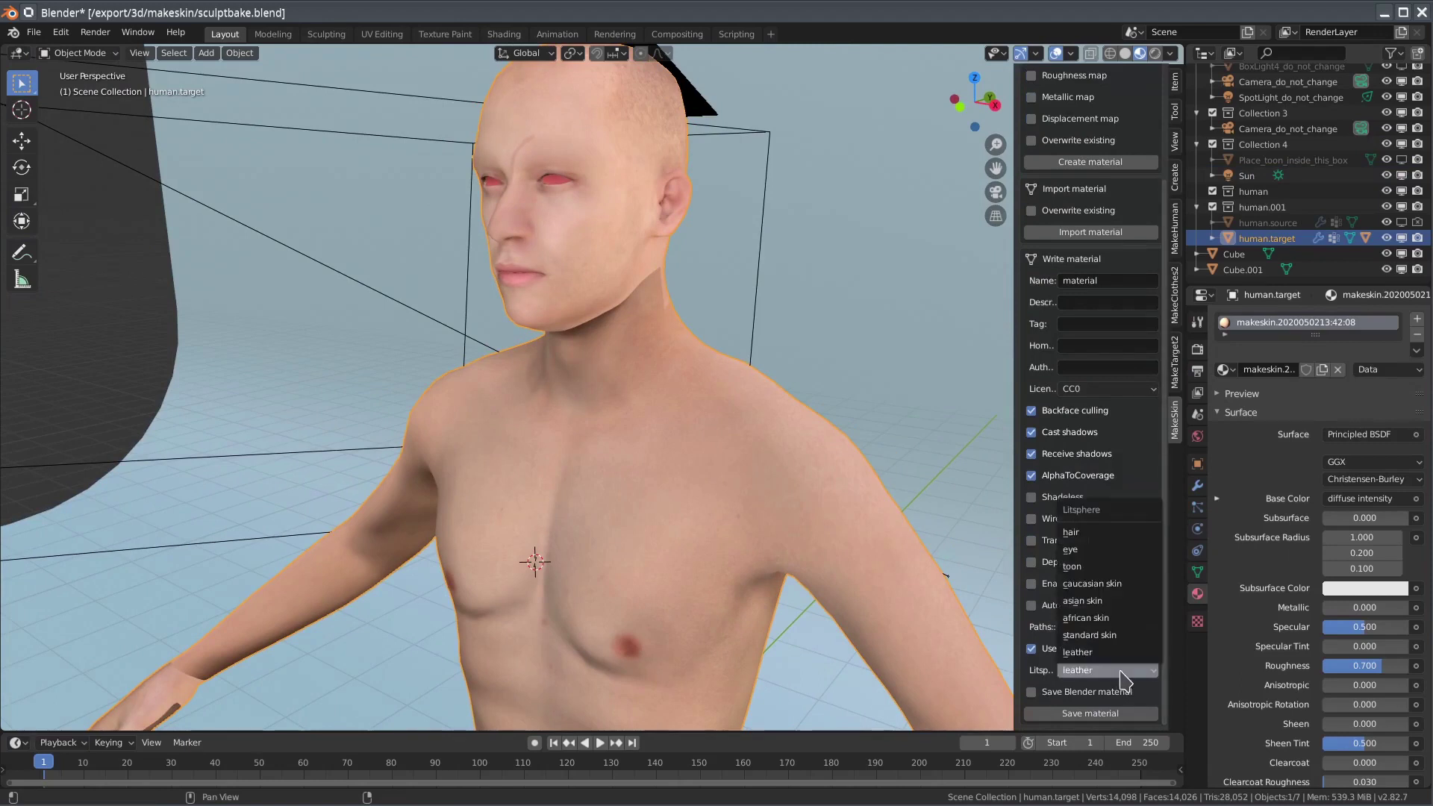
pyautogui.click(1116, 583)
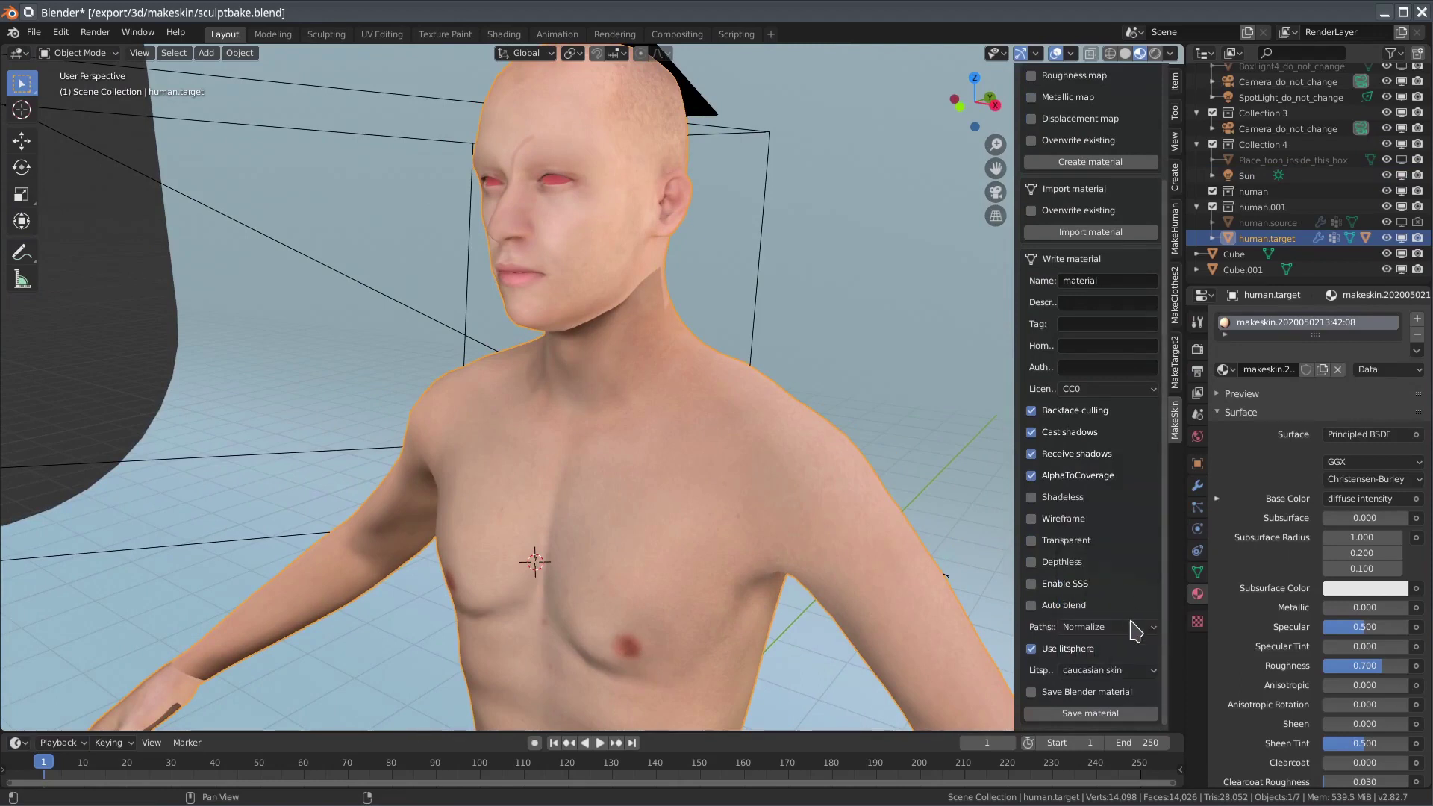
pyautogui.click(1119, 712)
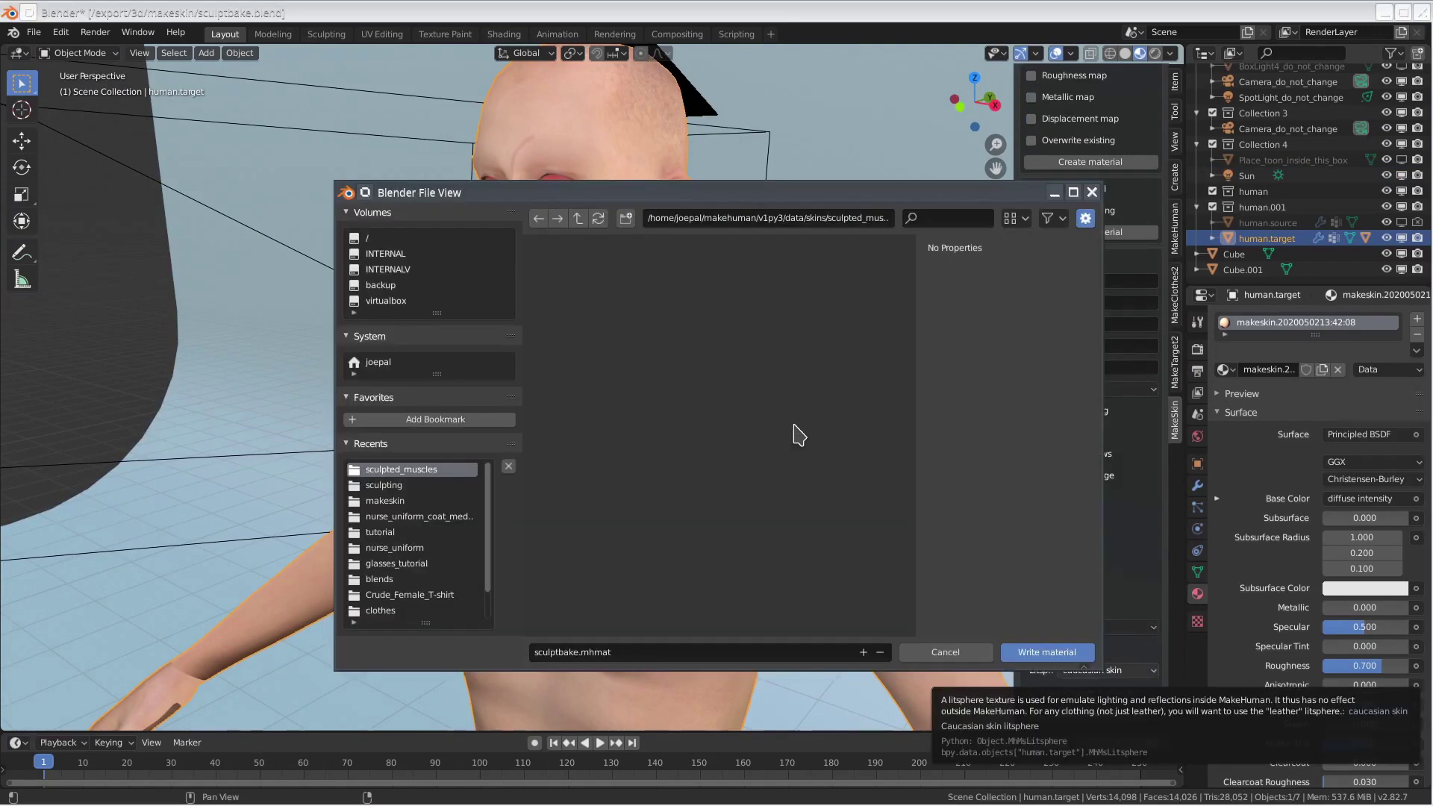
pyautogui.click(1047, 654)
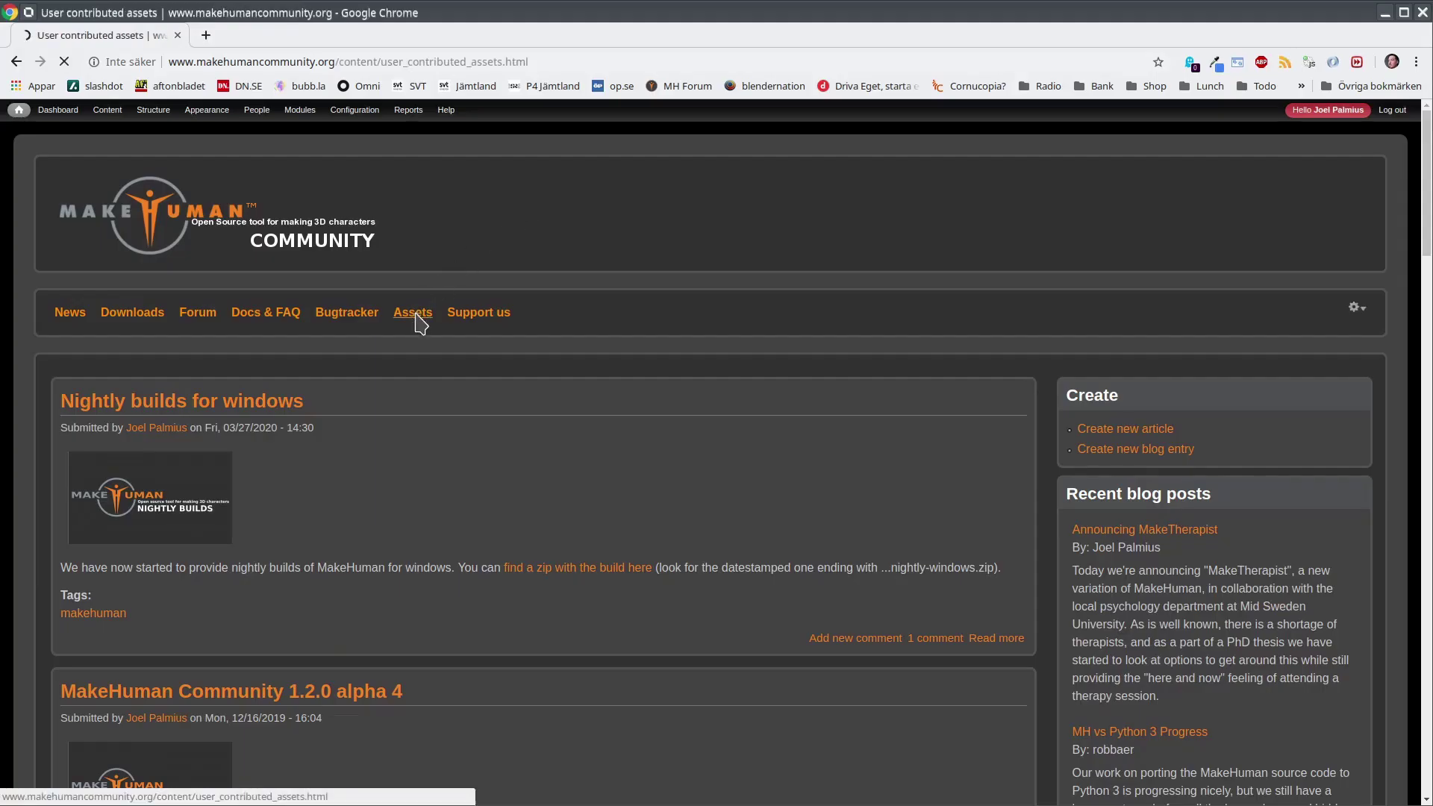
# Go to the Materials assets page and open the new material upload form
pyautogui.click(411, 315)
pyautogui.scroll(-6, 781, 604)
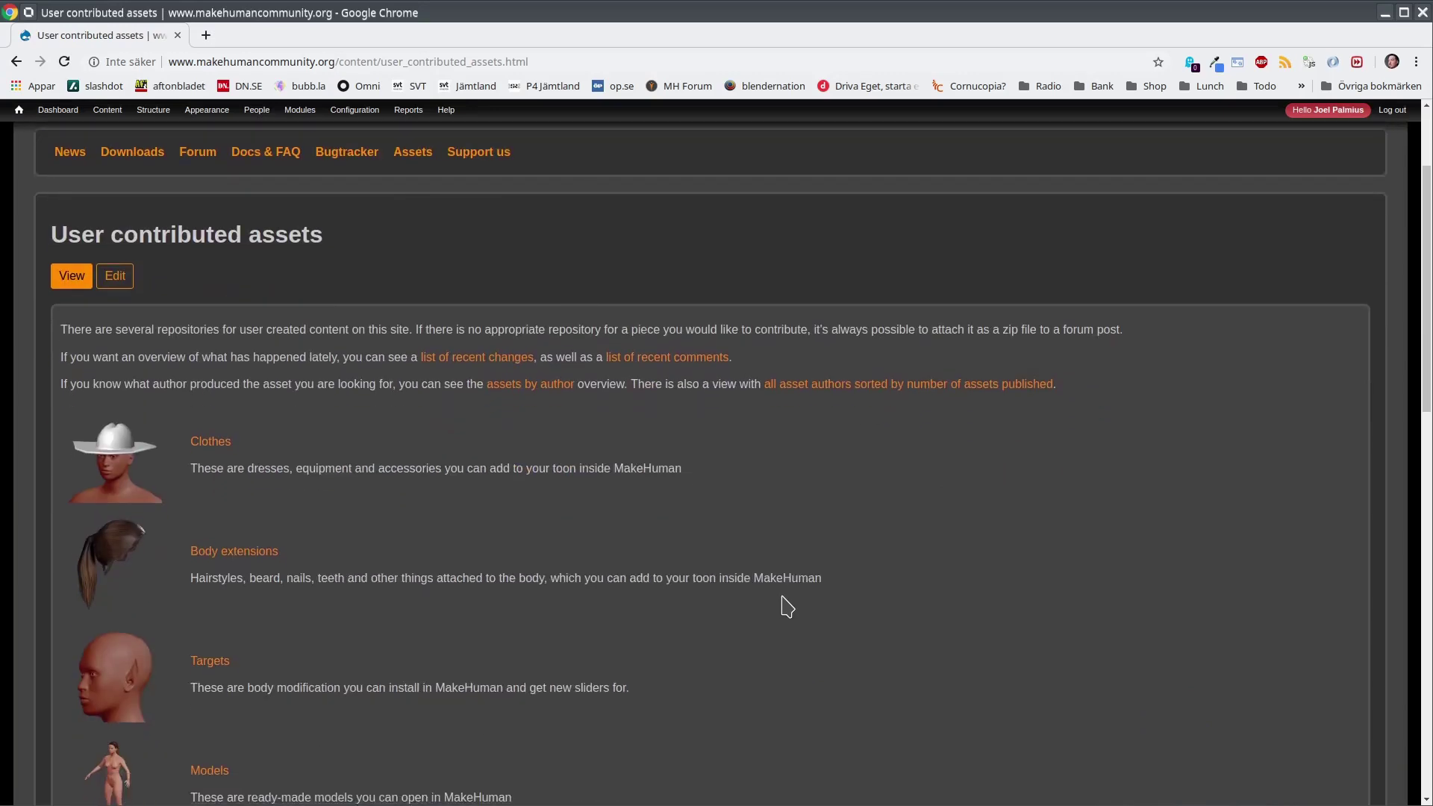
pyautogui.scroll(-5, 787, 607)
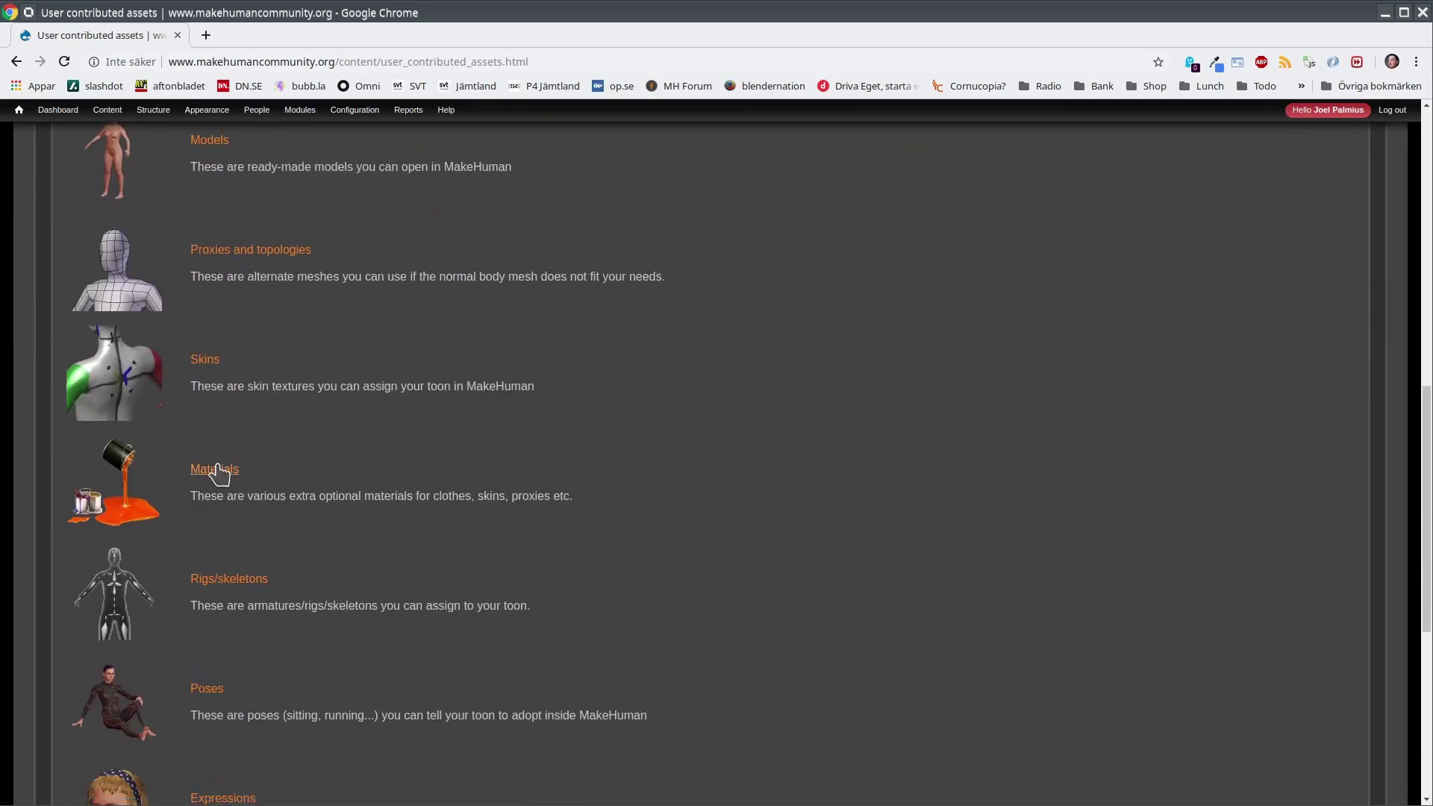
pyautogui.click(224, 481)
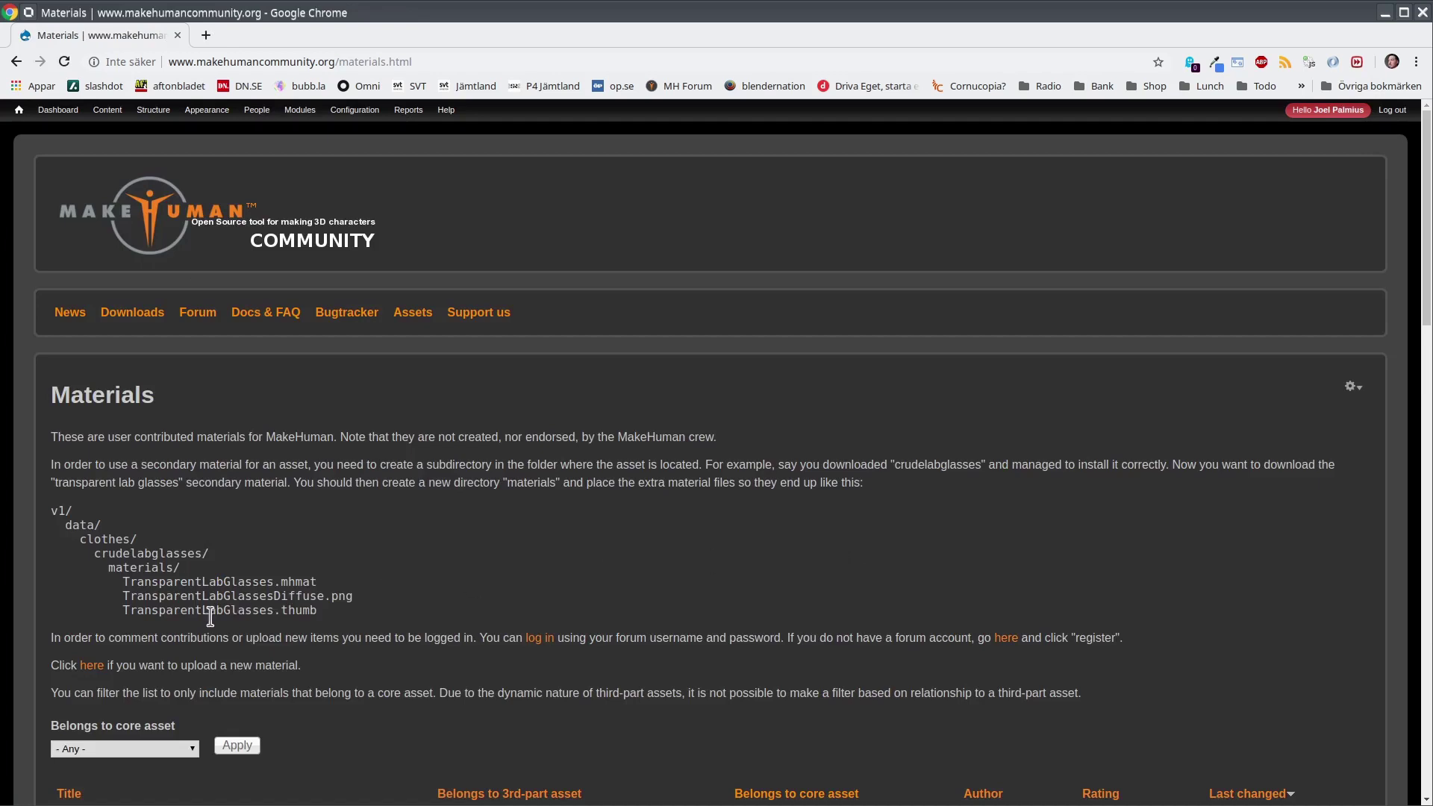
pyautogui.click(97, 666)
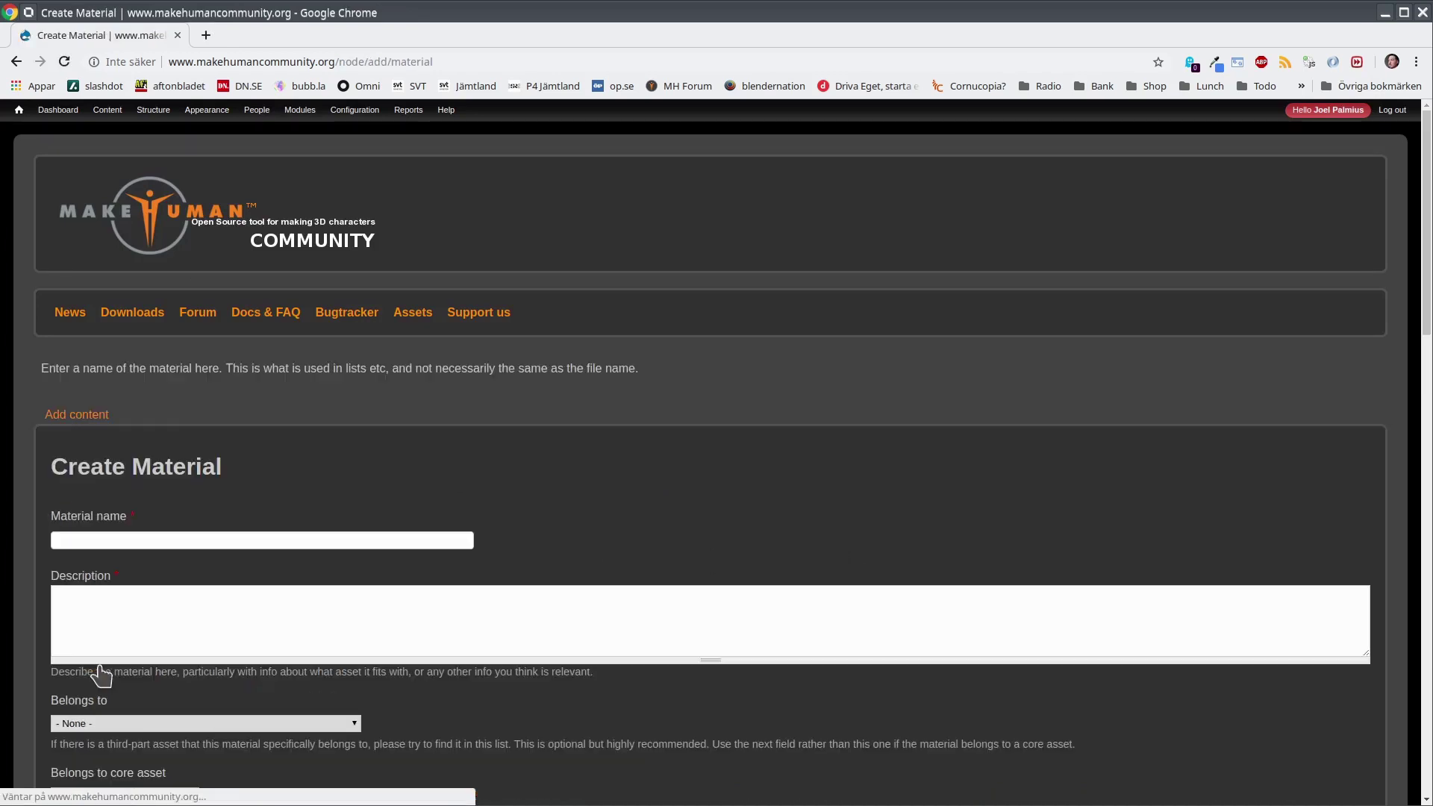
# Set the material's Belongs to field to Crude Female T-shirt
pyautogui.scroll(-3, 742, 486)
pyautogui.scroll(-2, 743, 507)
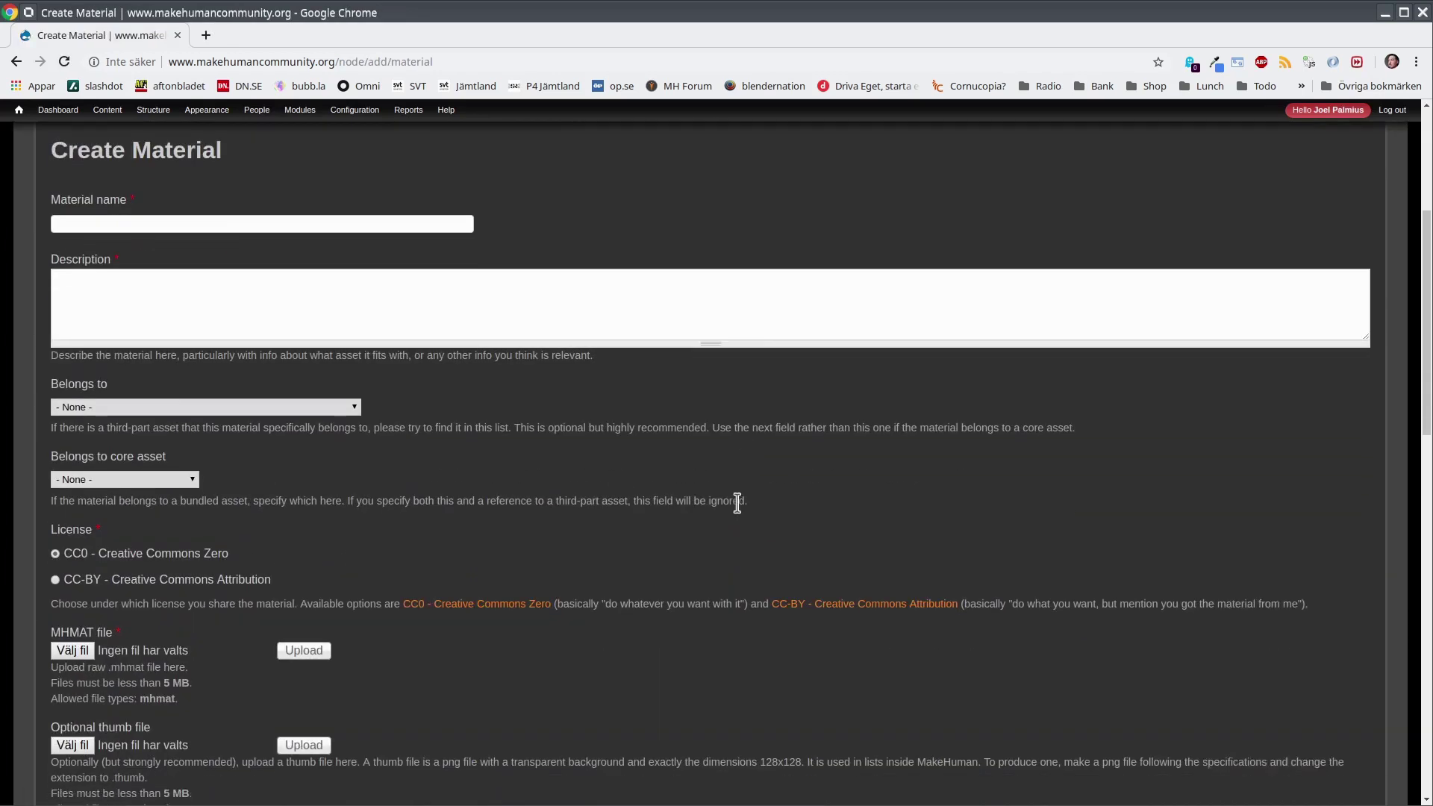
pyautogui.click(210, 407)
pyautogui.write('crude')
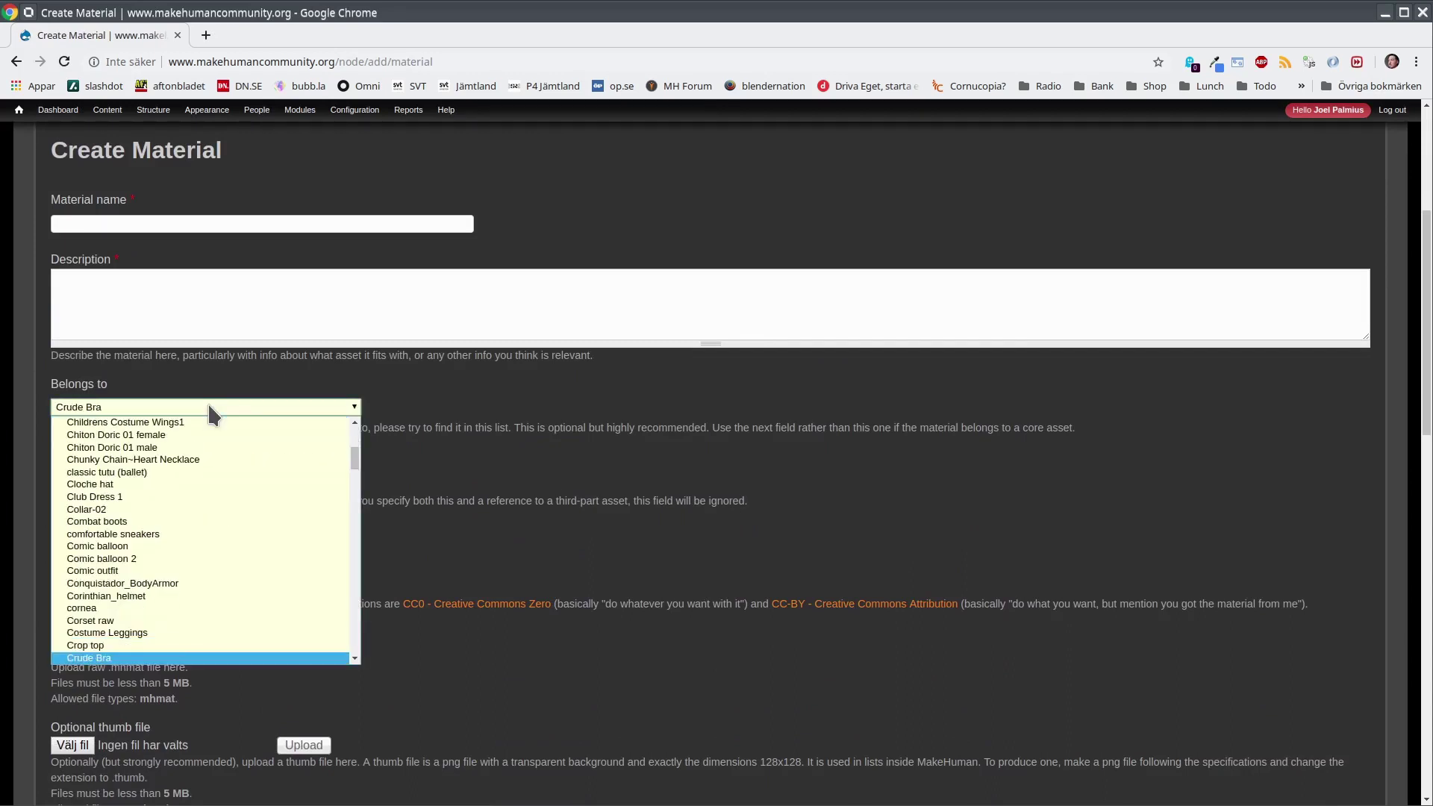
pyautogui.scroll(-4, 97, 642)
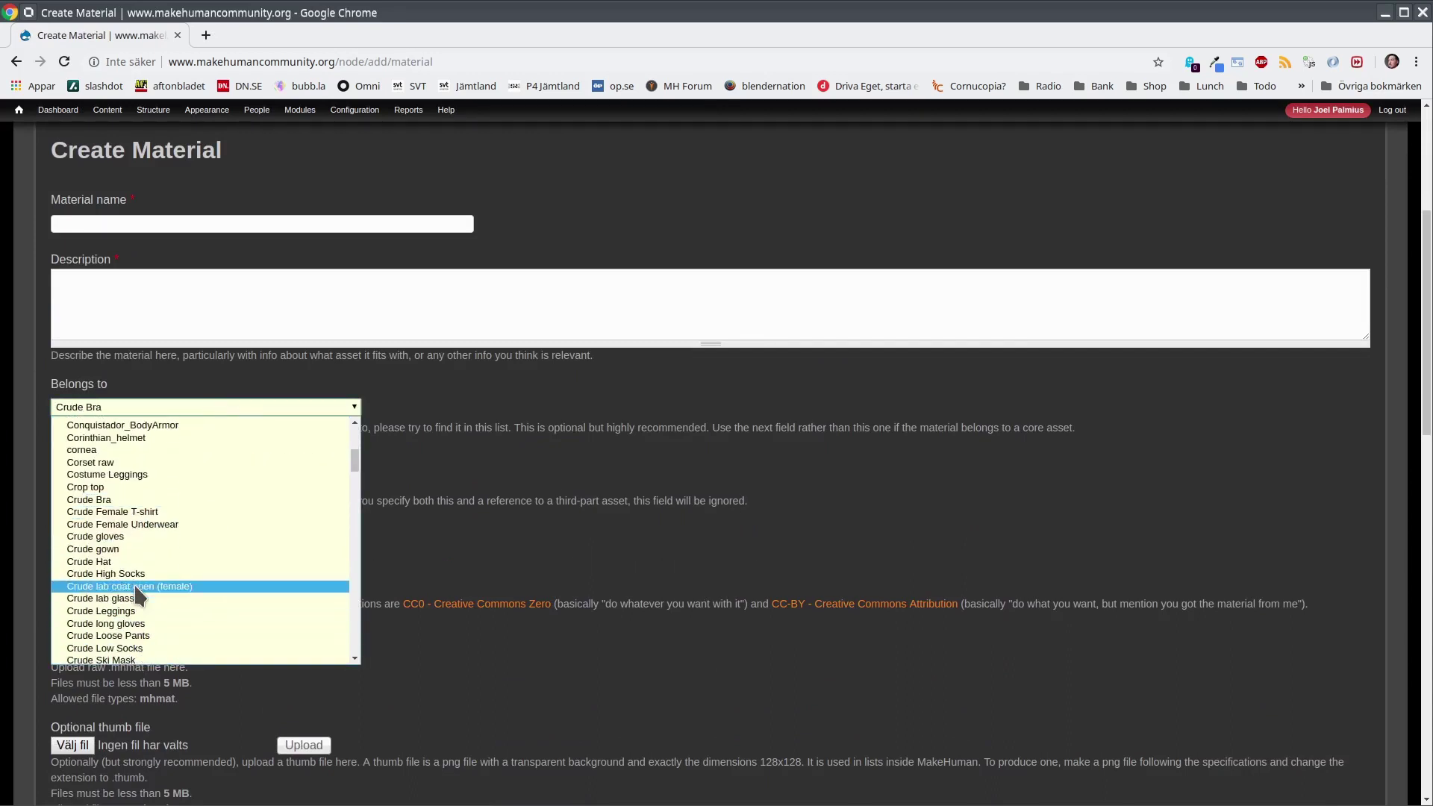
pyautogui.click(212, 514)
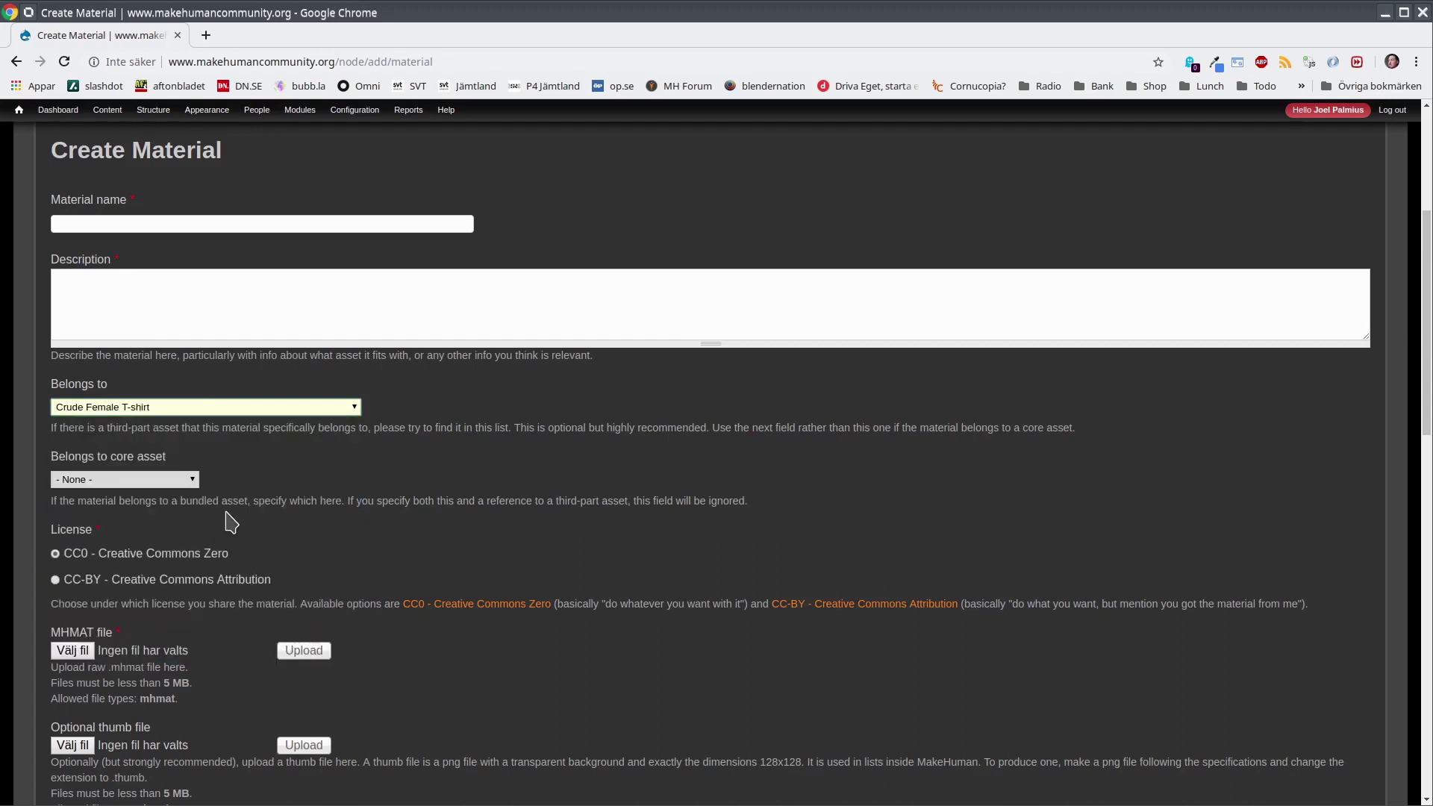
# Choose blackwhite_diffuse.png as the optional diffuse texture
pyautogui.scroll(-4, 228, 523)
pyautogui.scroll(-1, 228, 523)
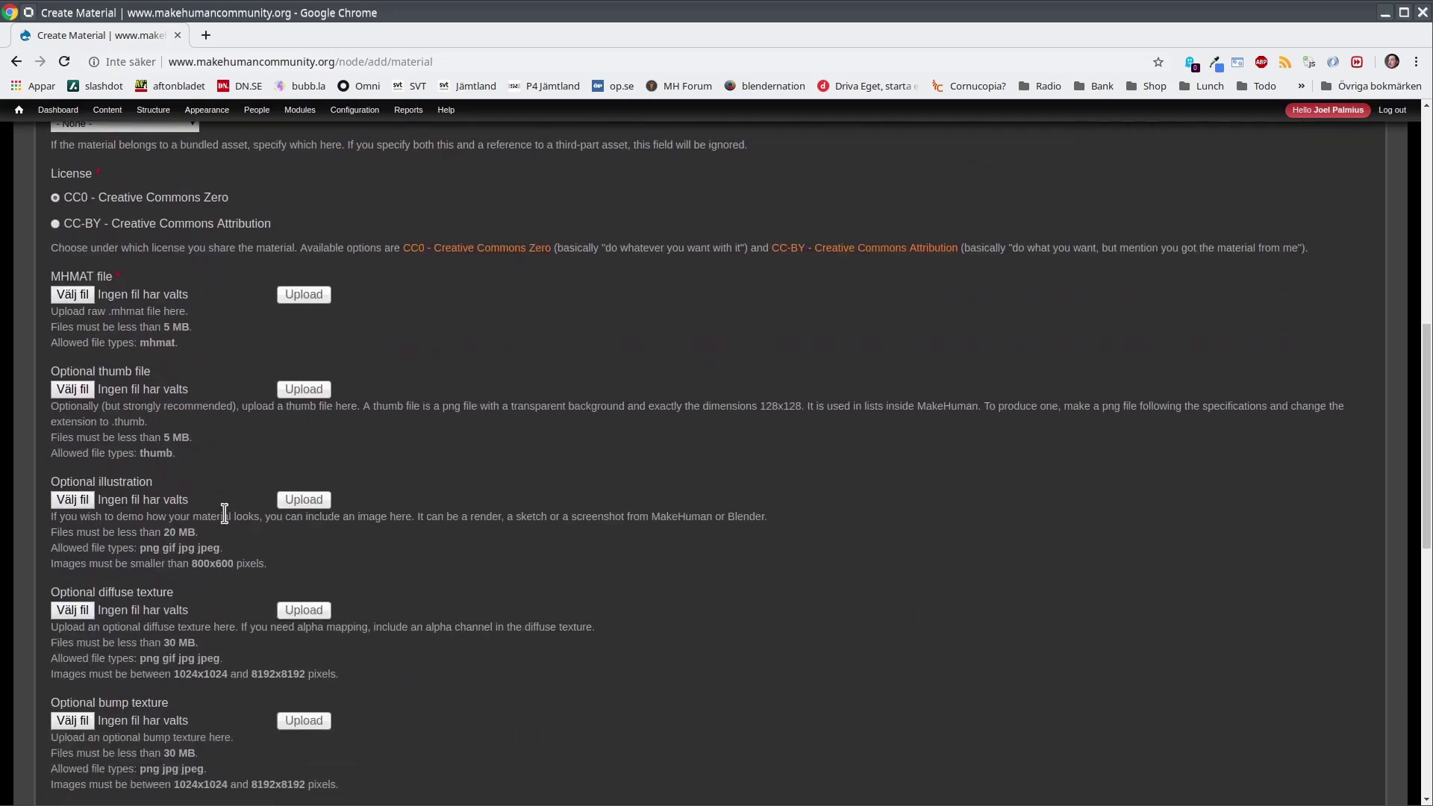
pyautogui.click(75, 610)
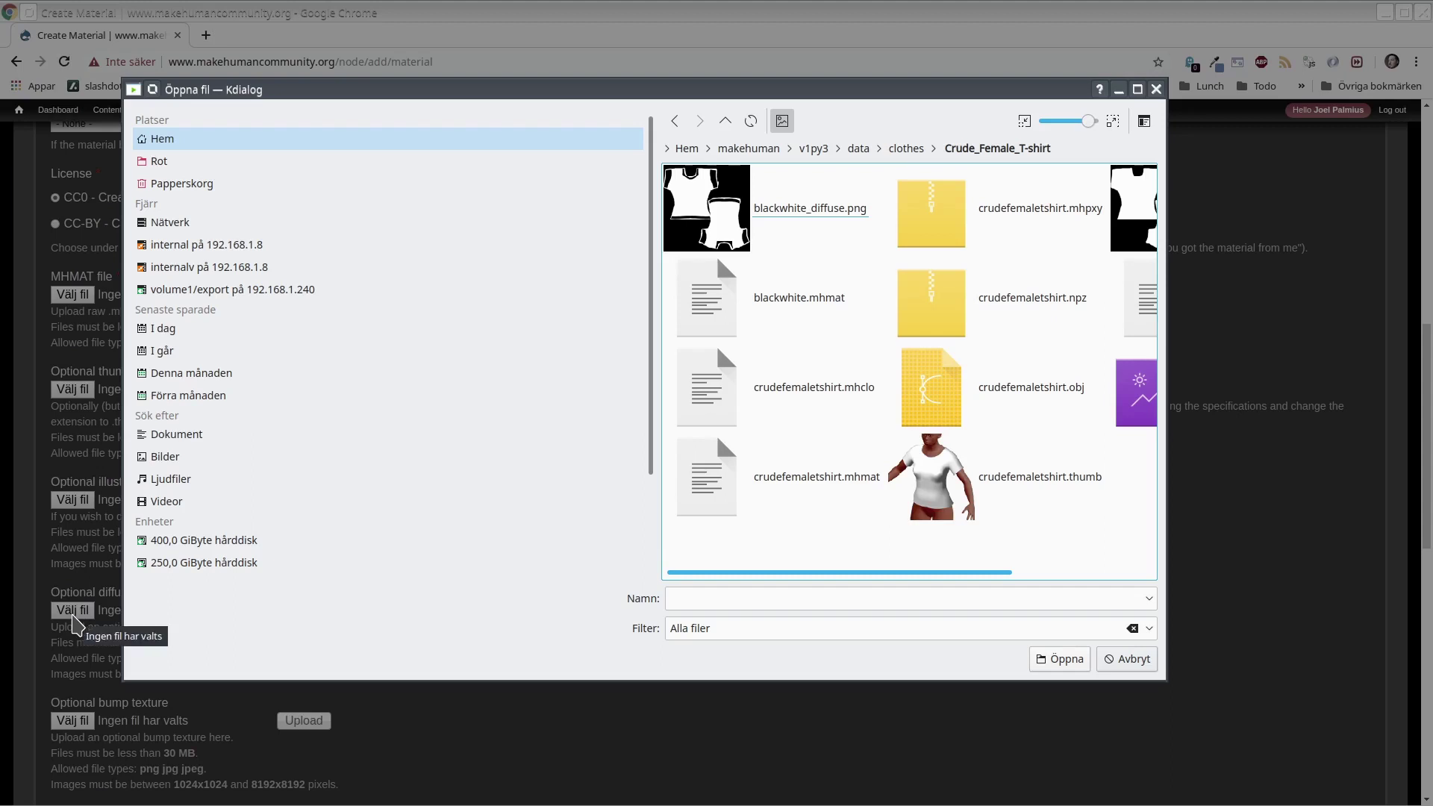
pyautogui.click(718, 228)
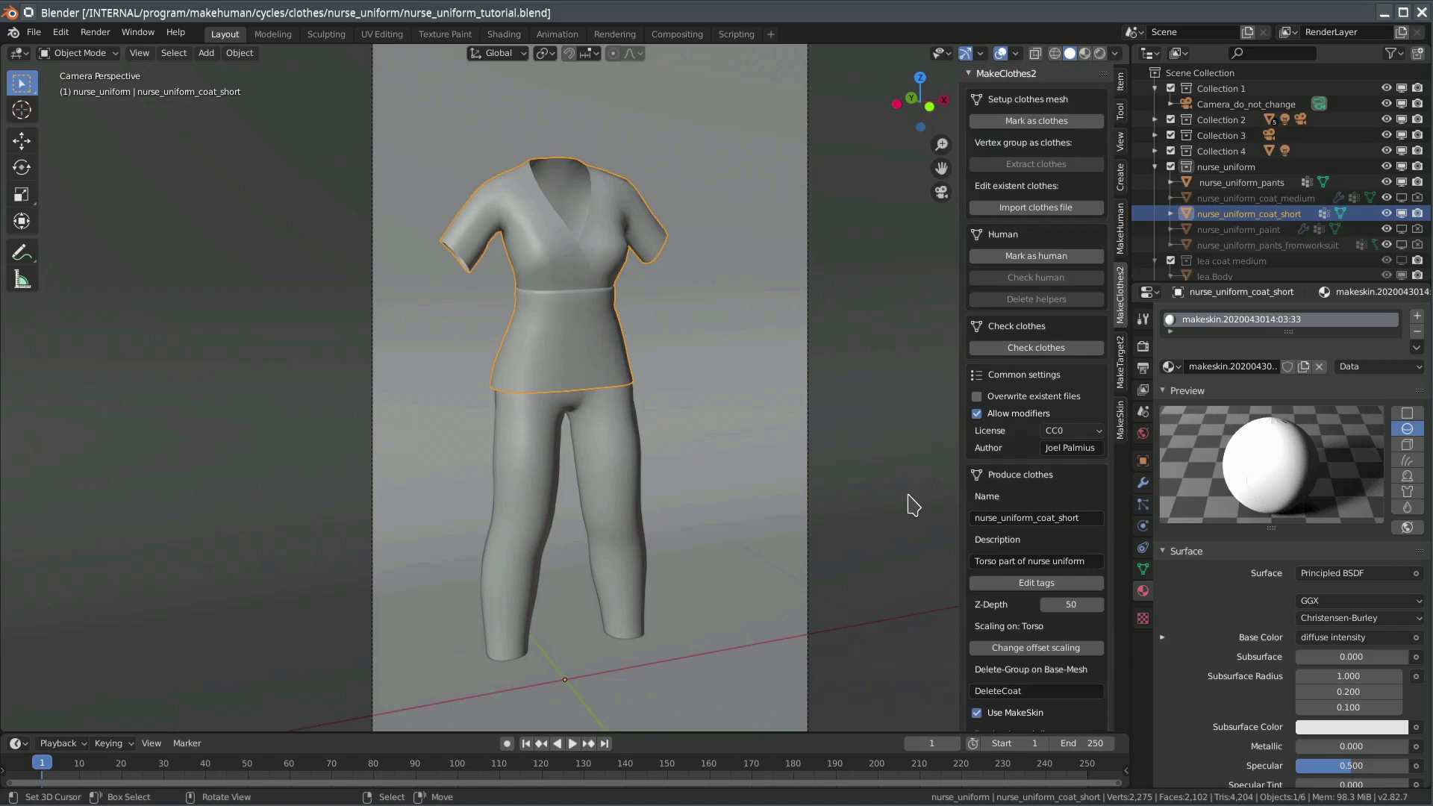
# Scroll the MakeClothes2 panel to reveal the Use MakeSkin export option
pyautogui.scroll(-2, 1047, 676)
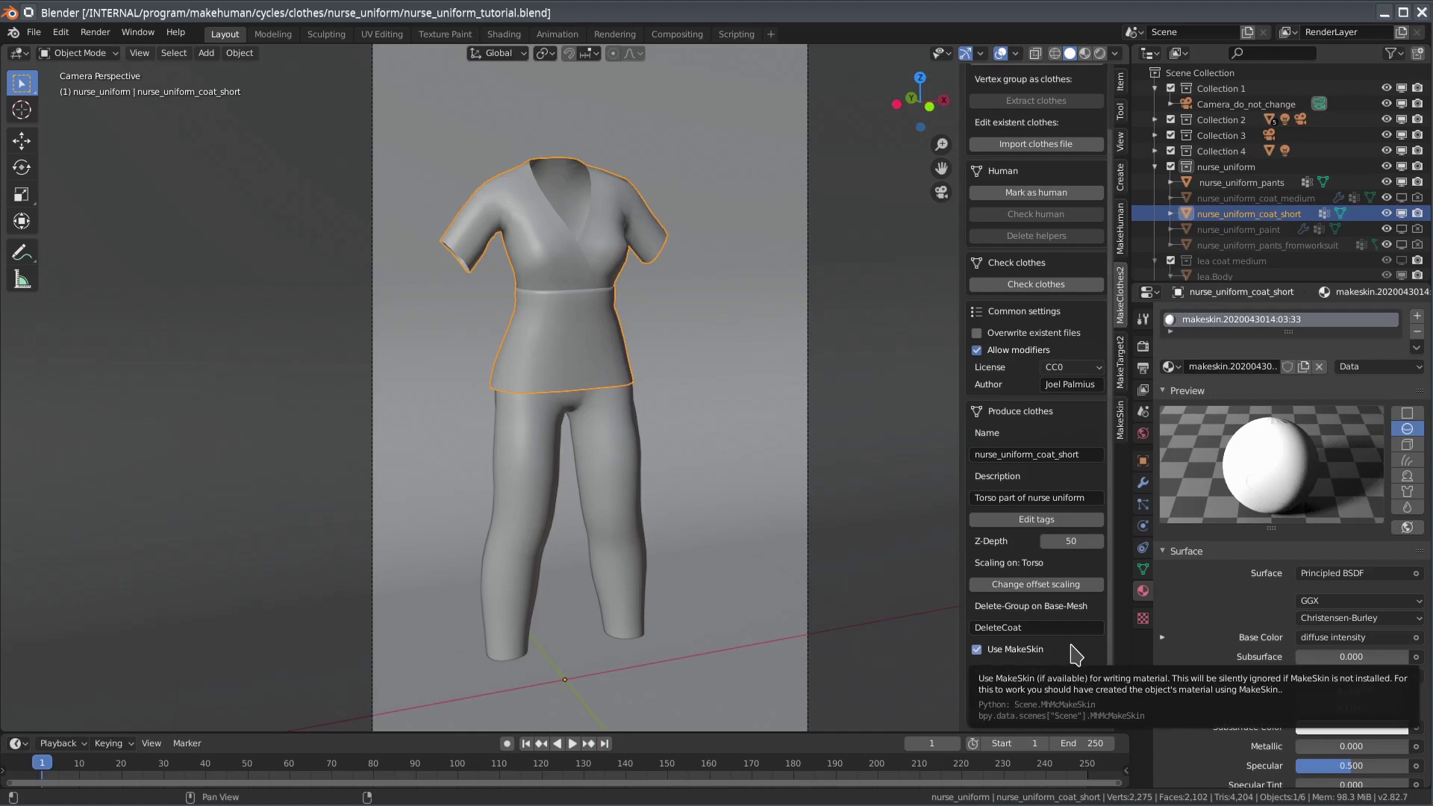
# Show the MakeHuman sidebar settings down to Extras, where Use MakeSkin is ticked
pyautogui.click(1121, 233)
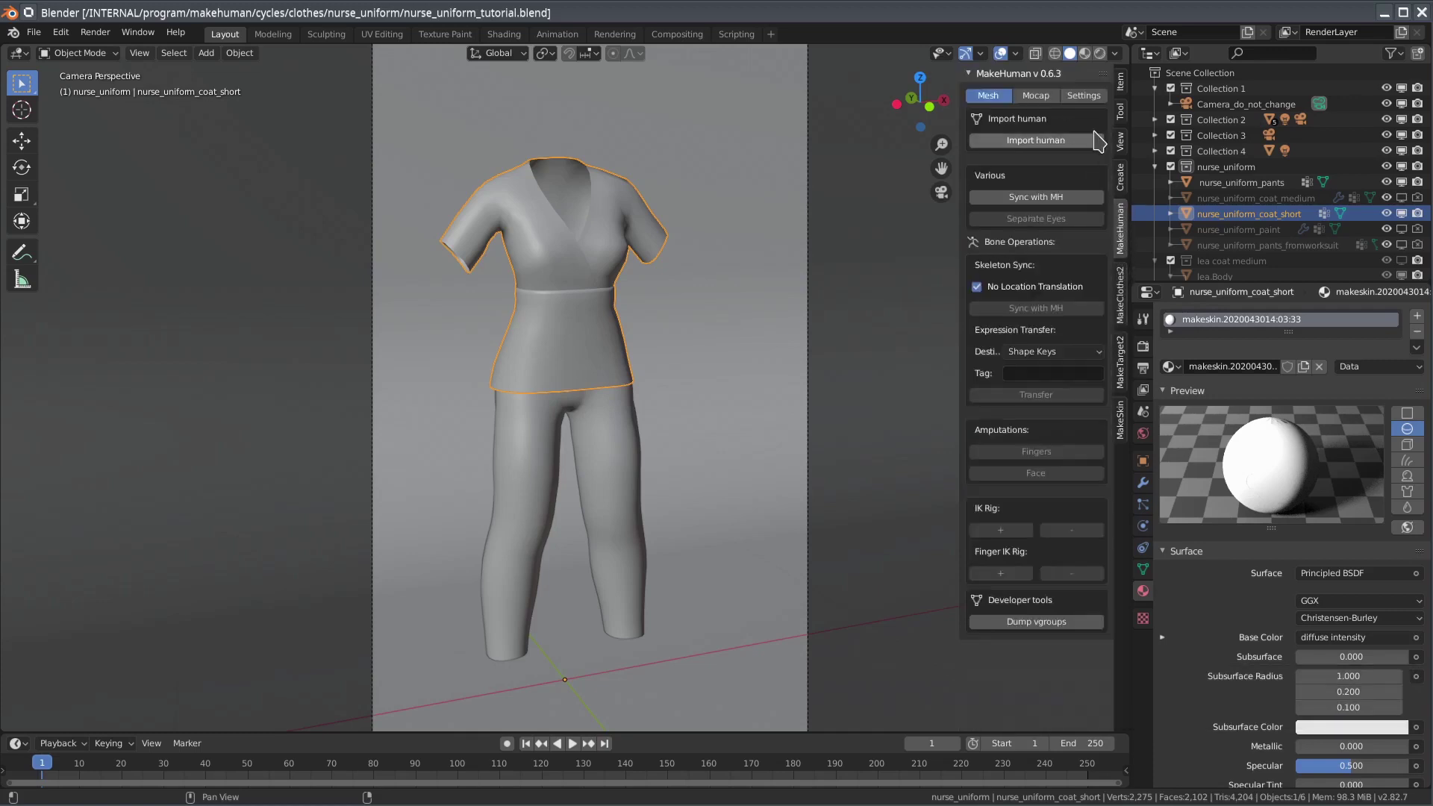
pyautogui.click(1090, 97)
pyautogui.scroll(-2, 1080, 312)
pyautogui.scroll(-6, 1080, 312)
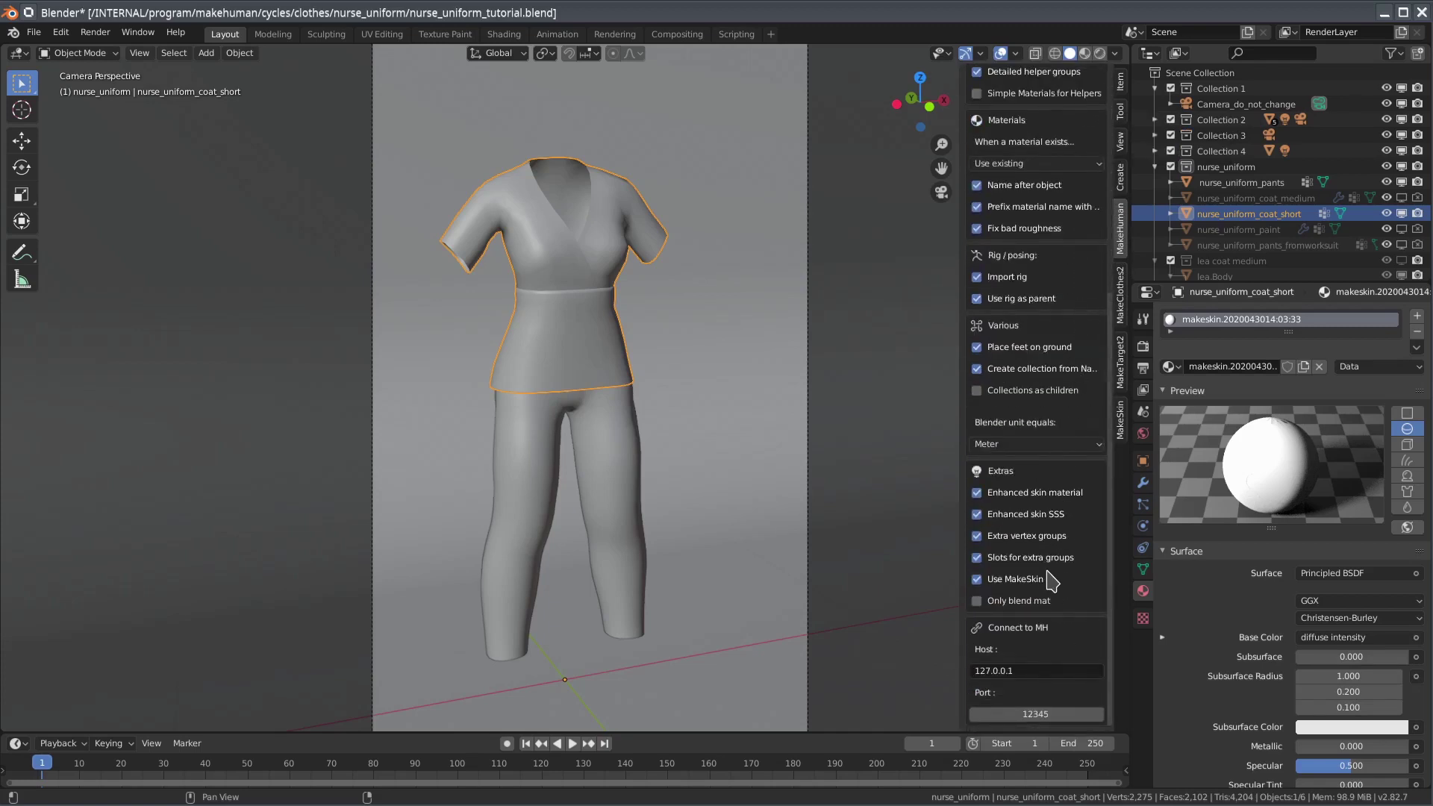